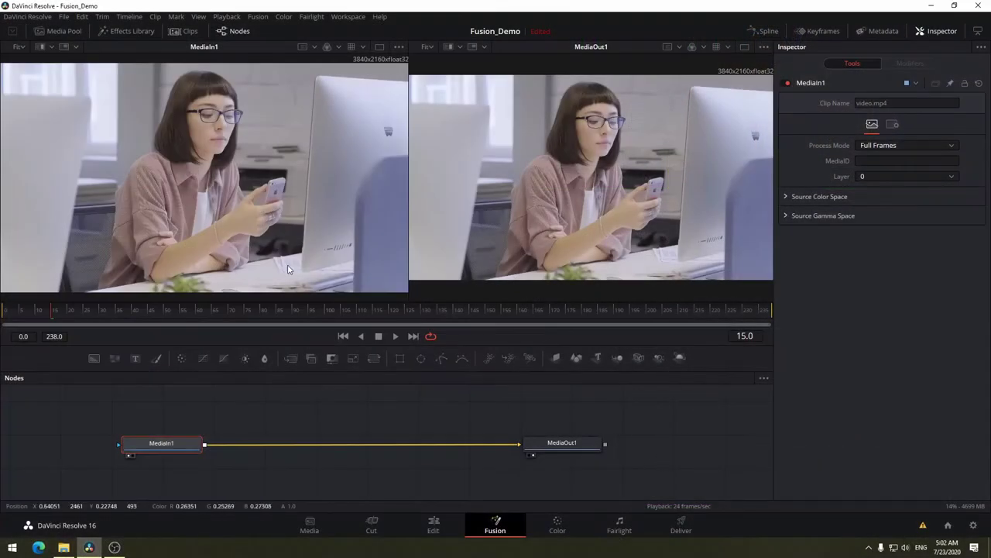
- Scrub the clip, then search 'resize' and drop Resize1 onto the MediaIn1–MediaOut1 link
{"action": "mouse_move", "coordinate": [67, 312]}
{"action": "left_mouse_down"}
{"action": "mouse_move", "coordinate": [761, 318]}
{"action": "mouse_move", "coordinate": [5, 310]}
{"action": "left_mouse_up"}
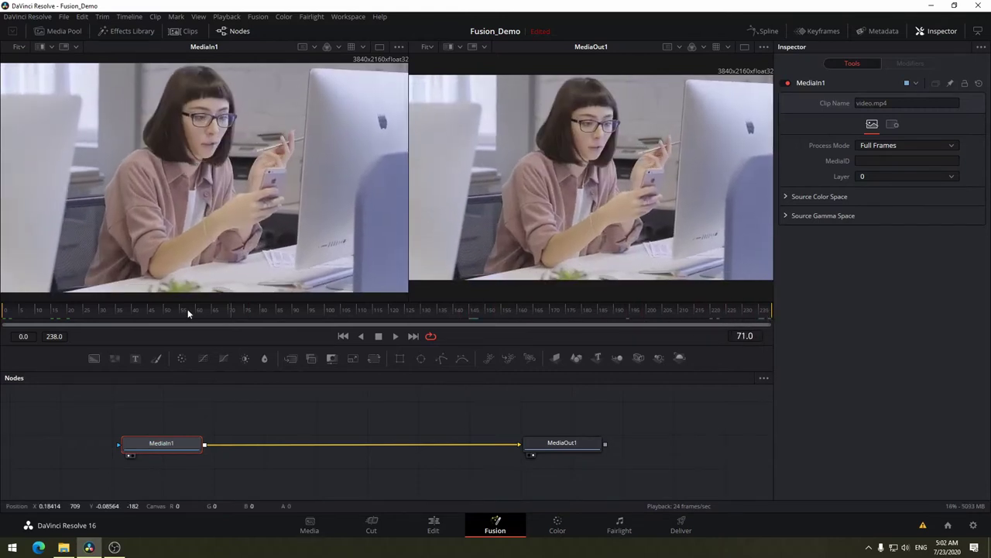
{"action": "left_click_drag", "start_coordinate": [141, 312], "coordinate": [2, 320]}
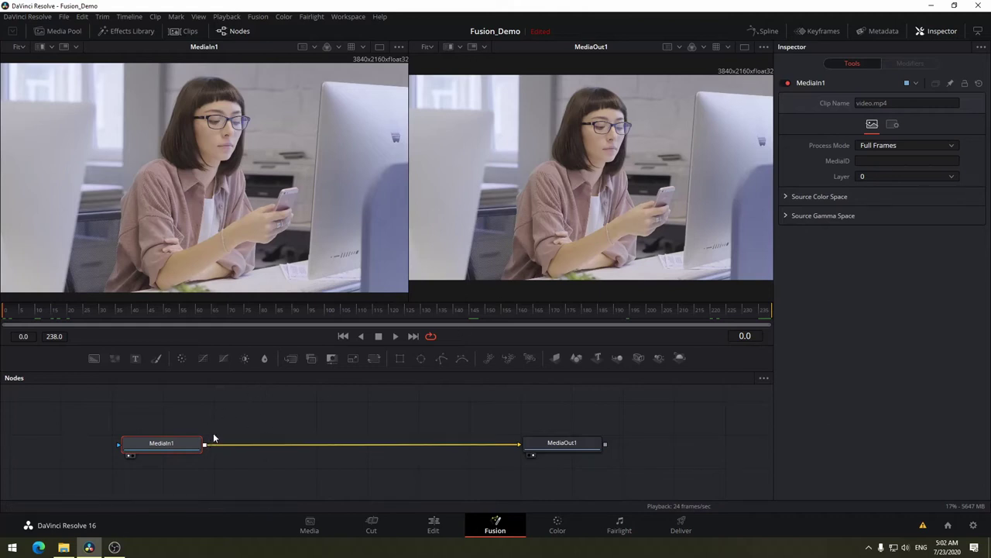
{"action": "key", "text": "shift+space"}
{"action": "type", "text": "Merge"}
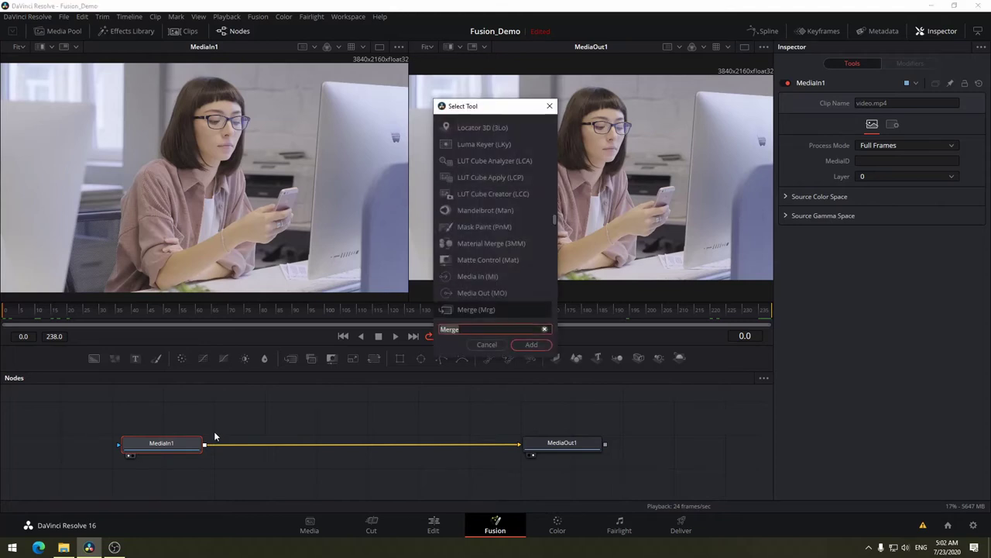
{"action": "key", "text": "BackSpace"}
{"action": "key", "text": "BackSpace"}
{"action": "key", "text": "BackSpace"}
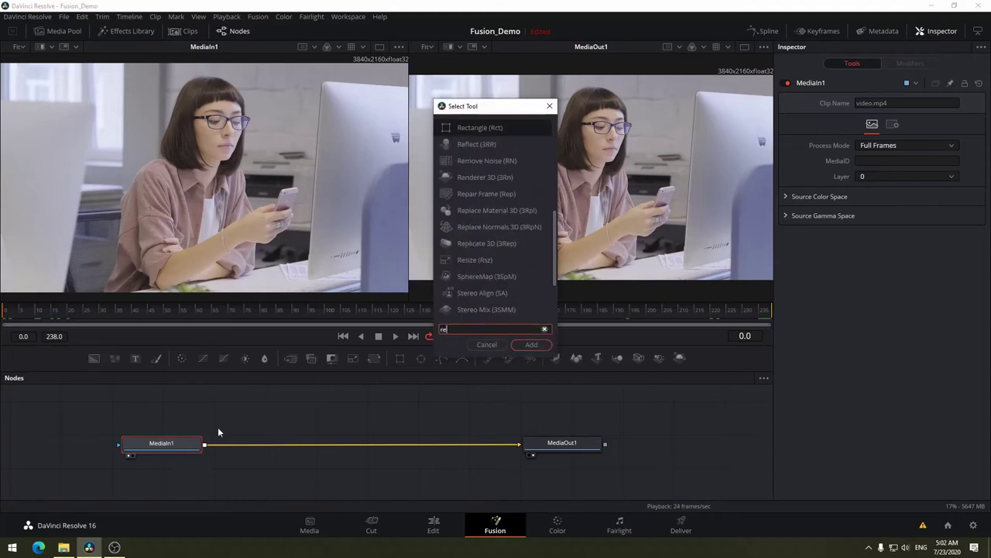
{"action": "type", "text": "res"}
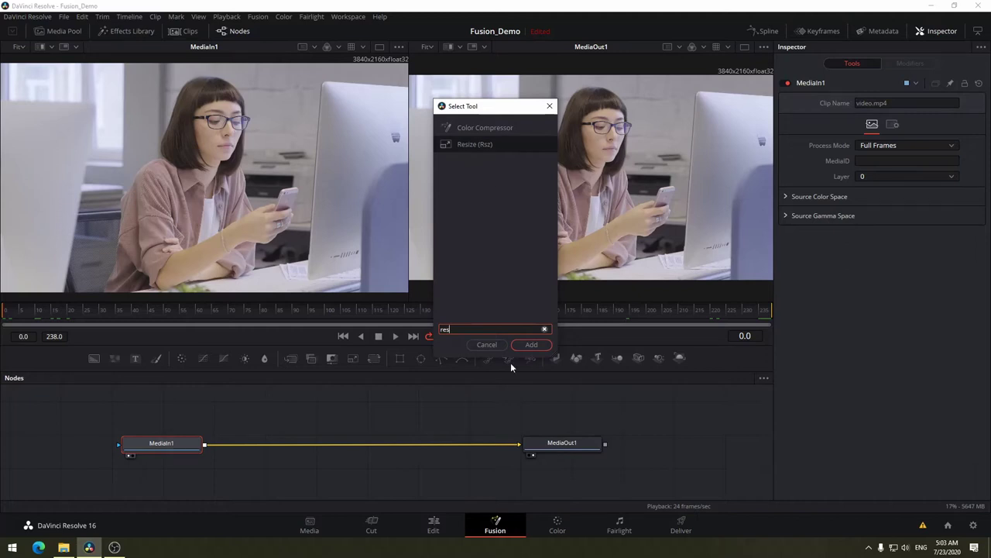
{"action": "left_click", "coordinate": [493, 346]}
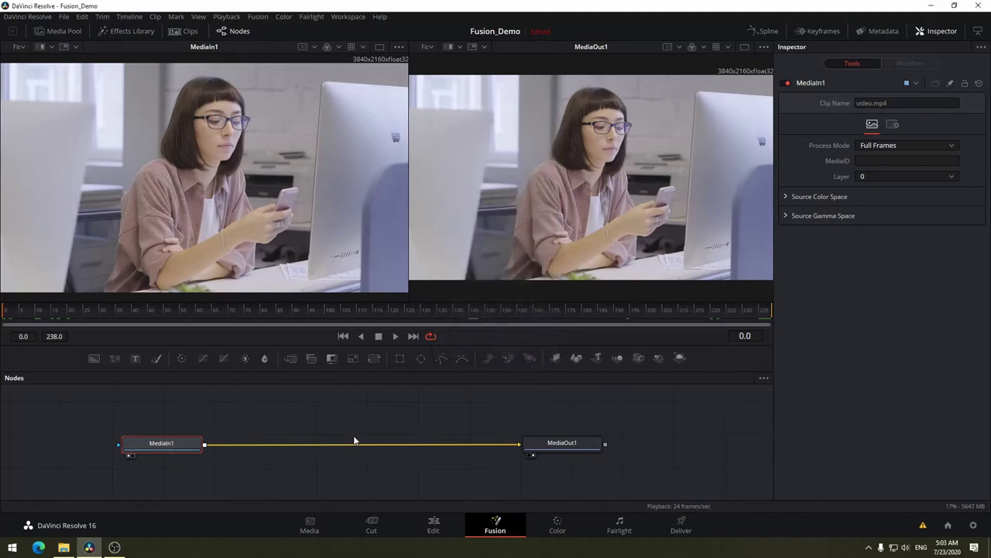
{"action": "key", "text": "shift+space"}
{"action": "type", "text": "Merge"}
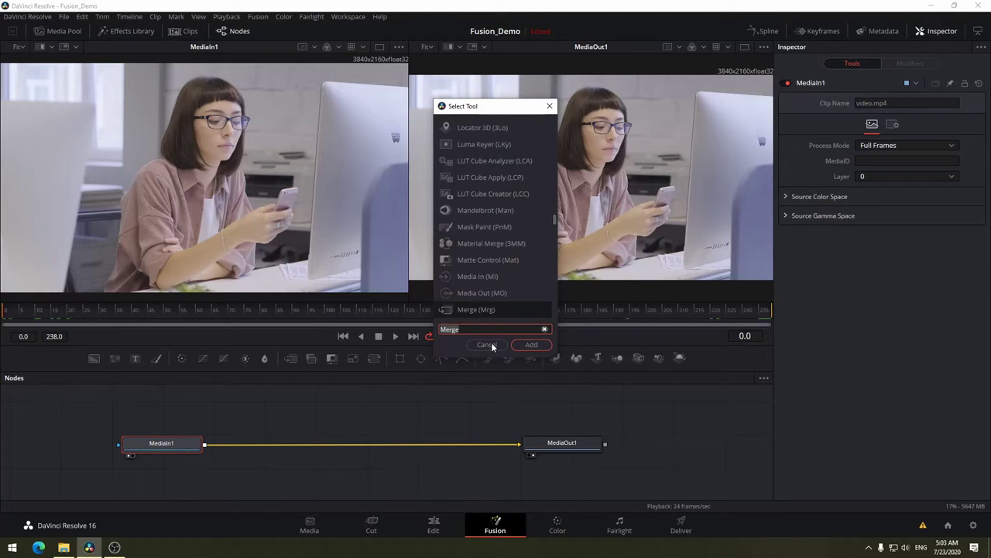
{"action": "type", "text": "resize"}
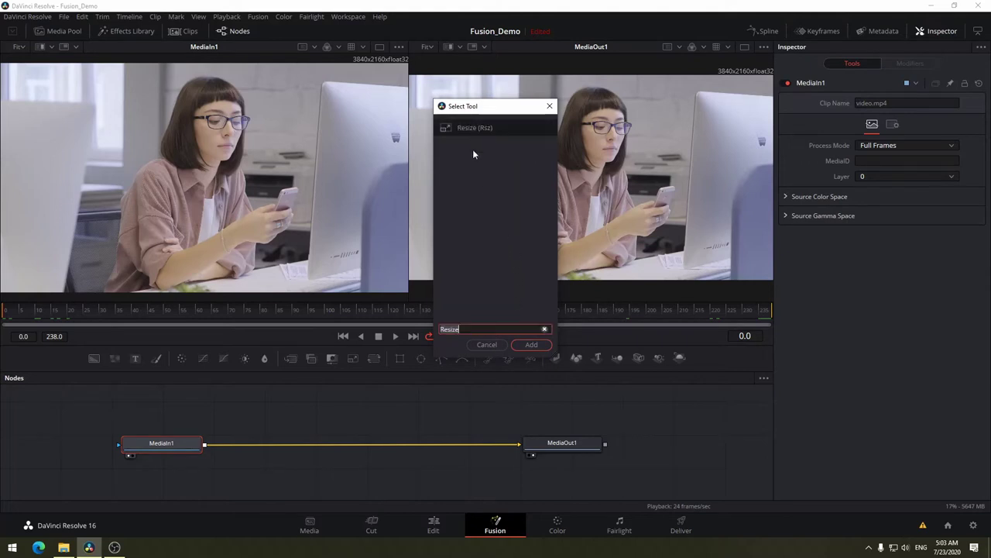
{"action": "left_click", "coordinate": [538, 344]}
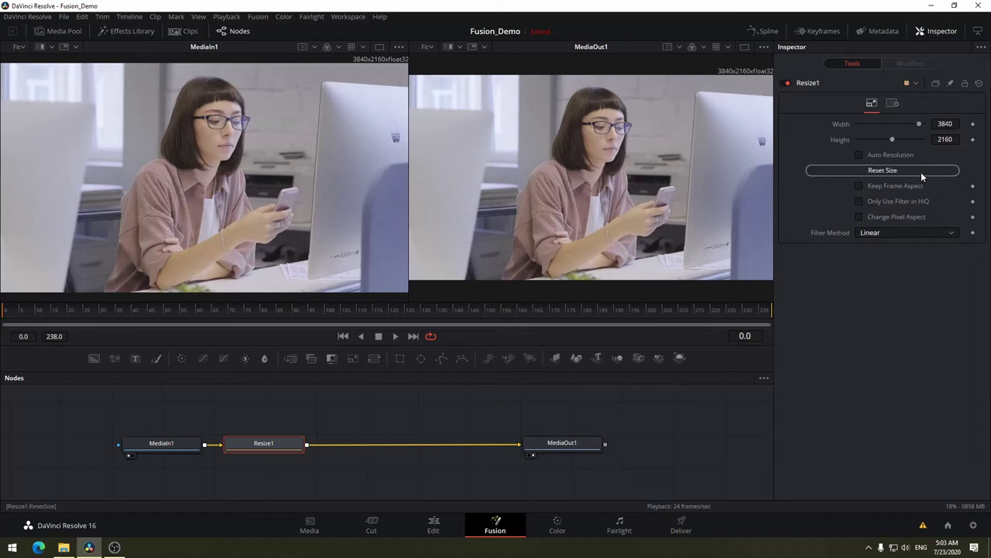
- Tick Keep Frame Aspect and set Resize1 Width to 1920 so Height becomes 1080
{"action": "left_click", "coordinate": [884, 187]}
{"action": "type", "text": "2050"}
{"action": "key", "text": "Return"}
{"action": "left_click", "coordinate": [945, 124]}
{"action": "double_click", "coordinate": [945, 124]}
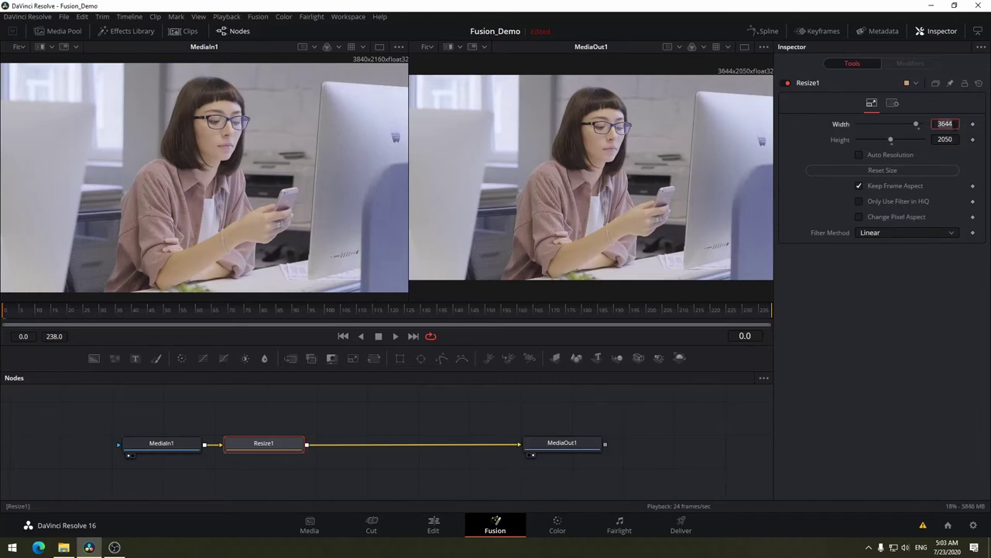
{"action": "type", "text": "1920"}
{"action": "left_click", "coordinate": [945, 140]}
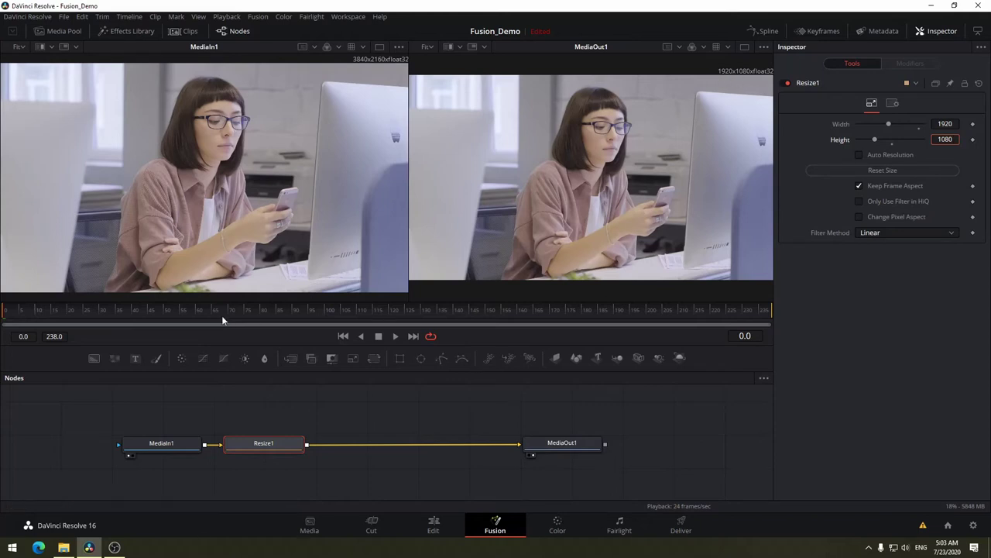
- Scrub the resized output to check it, then go to the Edit page timeline
{"action": "mouse_move", "coordinate": [222, 315]}
{"action": "left_mouse_down"}
{"action": "mouse_move", "coordinate": [475, 315]}
{"action": "mouse_move", "coordinate": [99, 316]}
{"action": "mouse_move", "coordinate": [660, 313]}
{"action": "left_mouse_up"}
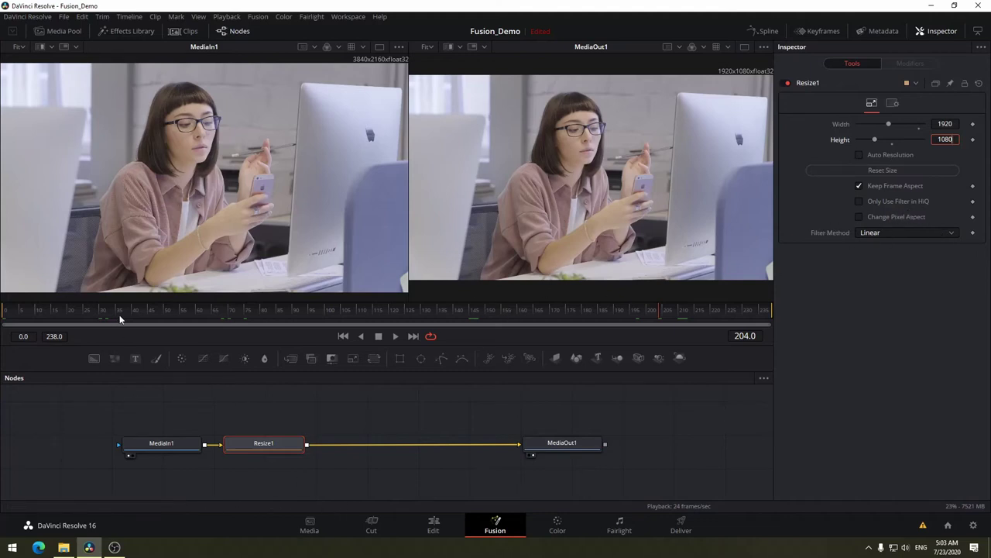
{"action": "mouse_move", "coordinate": [121, 317]}
{"action": "left_mouse_down"}
{"action": "mouse_move", "coordinate": [680, 331]}
{"action": "mouse_move", "coordinate": [12, 344]}
{"action": "mouse_move", "coordinate": [756, 323]}
{"action": "mouse_move", "coordinate": [147, 313]}
{"action": "mouse_move", "coordinate": [645, 326]}
{"action": "mouse_move", "coordinate": [84, 325]}
{"action": "mouse_move", "coordinate": [230, 313]}
{"action": "left_mouse_up"}
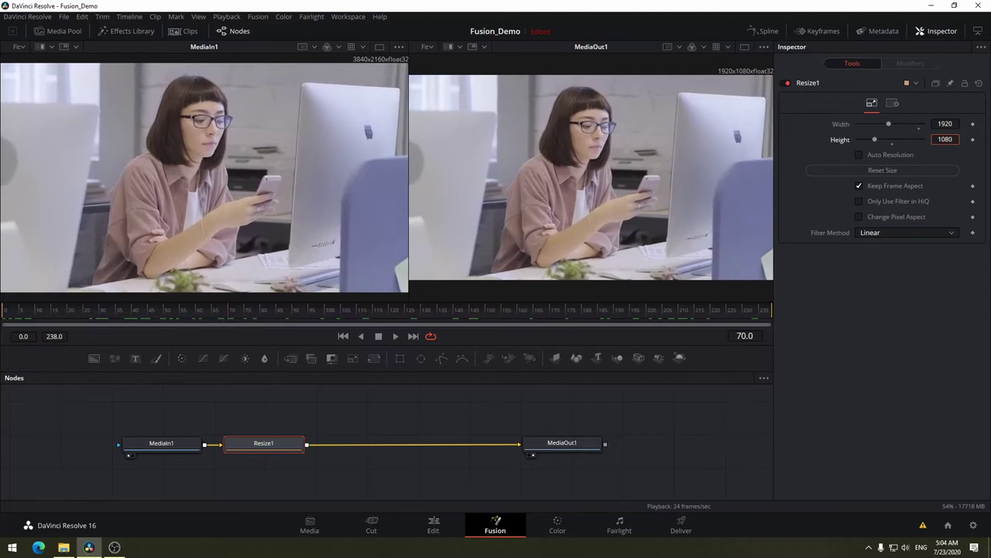
{"action": "left_click", "coordinate": [445, 533]}
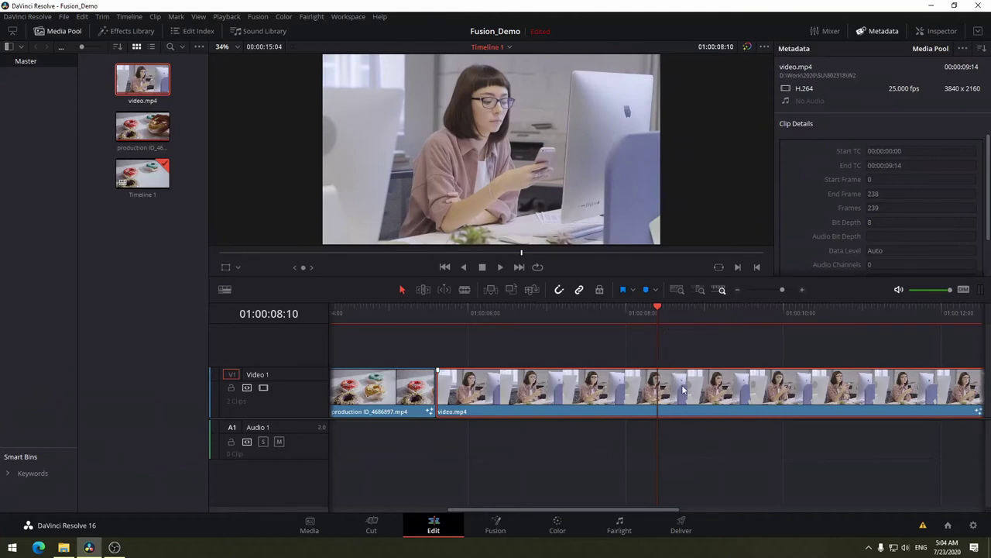
- Trim the end of video.mp4 to 70 frames, then return to the Fusion page
{"action": "scroll", "coordinate": [682, 385], "scroll_direction": "down", "scroll_amount": 4}
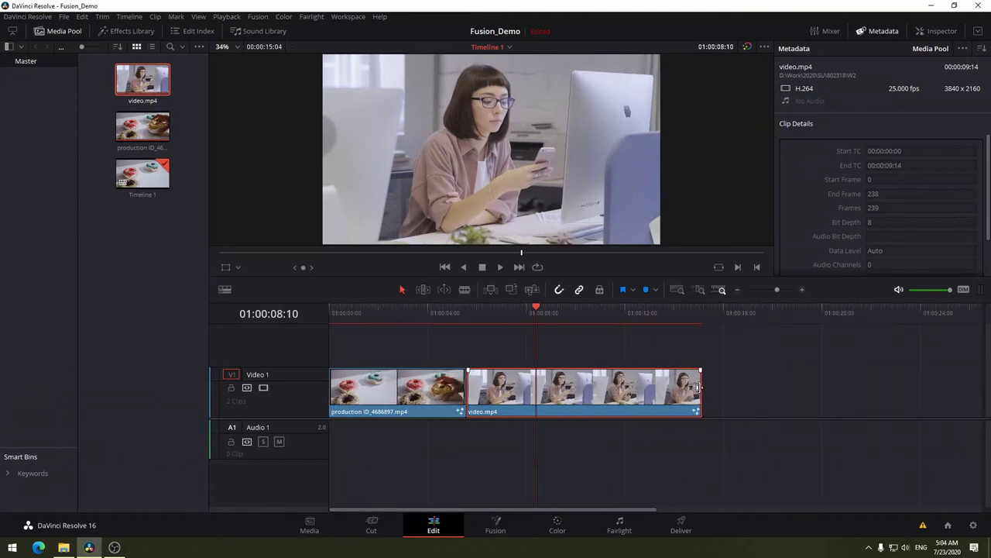
{"action": "left_click_drag", "start_coordinate": [697, 387], "coordinate": [534, 391]}
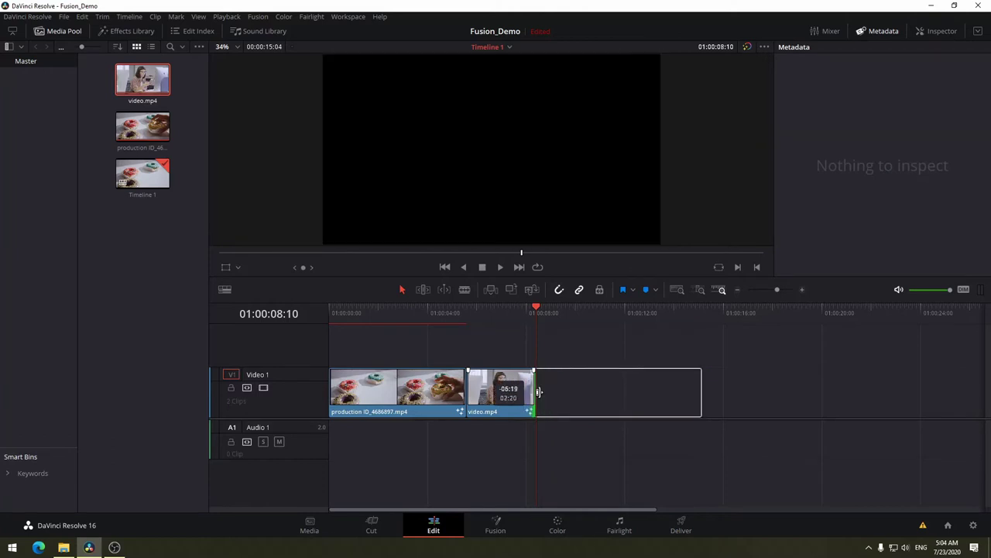
{"action": "left_click", "coordinate": [500, 530]}
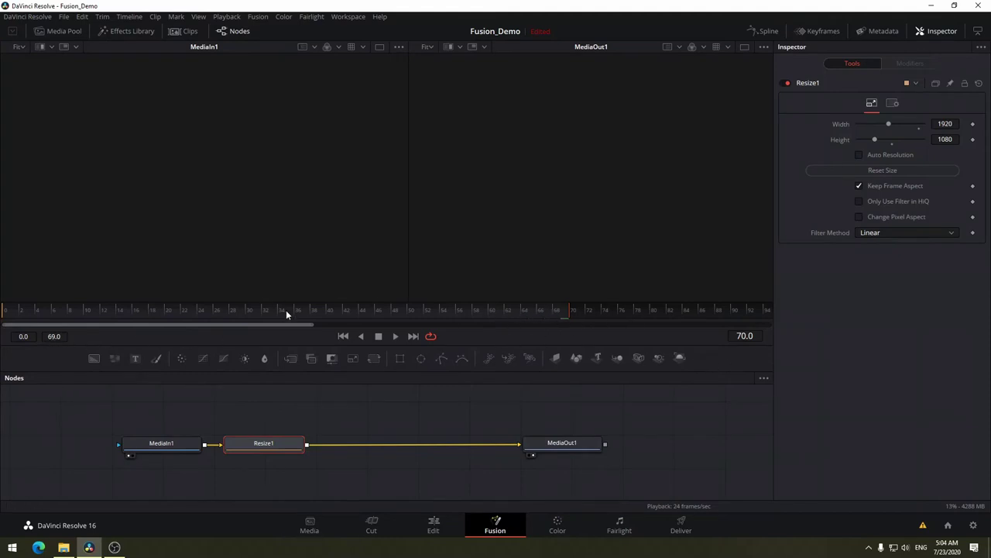
{"action": "mouse_move", "coordinate": [47, 314]}
{"action": "left_mouse_down"}
{"action": "mouse_move", "coordinate": [443, 312]}
{"action": "mouse_move", "coordinate": [570, 322]}
{"action": "mouse_move", "coordinate": [508, 311]}
{"action": "mouse_move", "coordinate": [549, 312]}
{"action": "mouse_move", "coordinate": [8, 320]}
{"action": "left_mouse_up"}
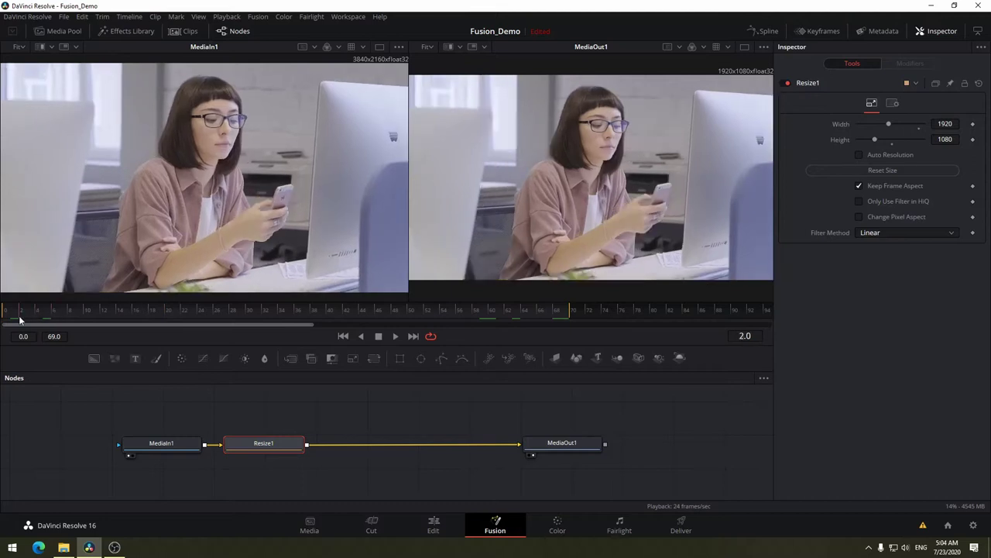
{"action": "key", "text": "space"}
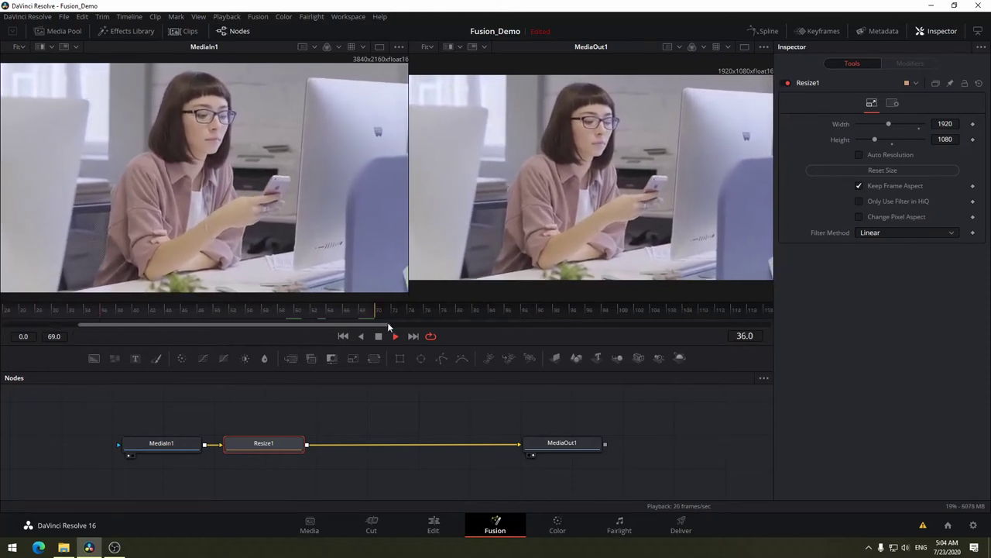
{"action": "left_click", "coordinate": [388, 324]}
{"action": "left_click_drag", "start_coordinate": [366, 327], "coordinate": [65, 326]}
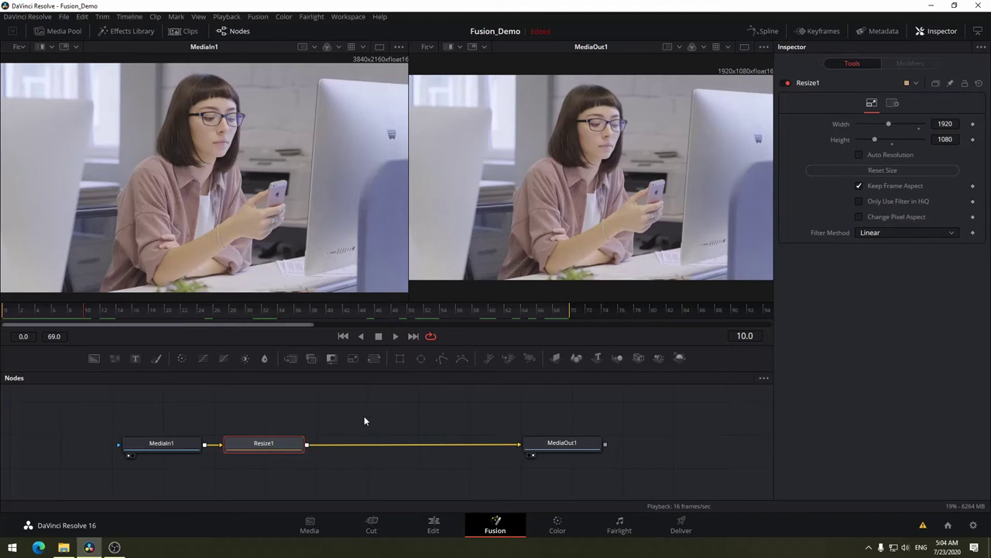
- Enlarge the Nodes panel by raising its splitter and zoom out the node graph
{"action": "scroll", "coordinate": [367, 418], "scroll_direction": "down", "scroll_amount": 2}
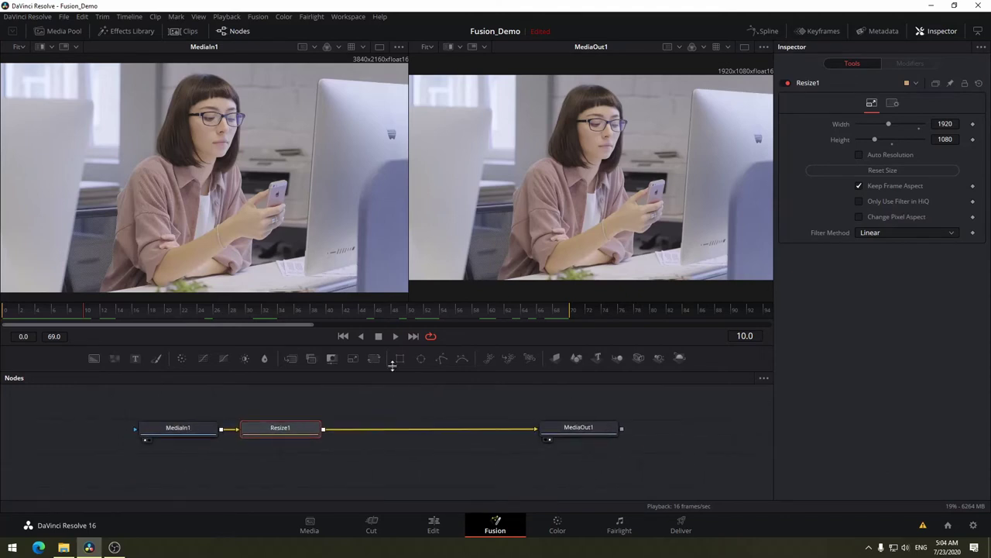
{"action": "mouse_move", "coordinate": [290, 320]}
{"action": "left_mouse_down"}
{"action": "mouse_move", "coordinate": [47, 313]}
{"action": "mouse_move", "coordinate": [546, 316]}
{"action": "mouse_move", "coordinate": [19, 323]}
{"action": "mouse_move", "coordinate": [394, 320]}
{"action": "left_mouse_up"}
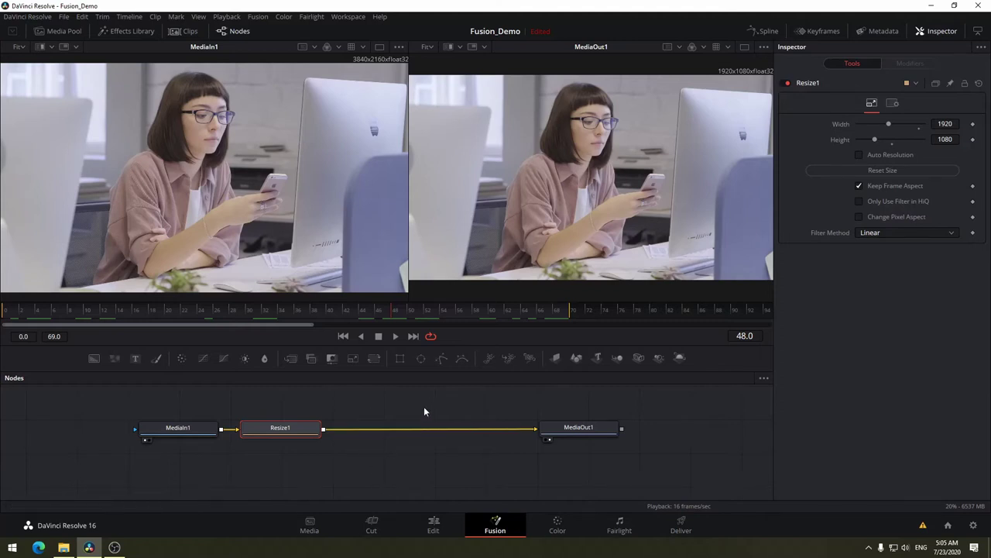
{"action": "left_click_drag", "start_coordinate": [424, 406], "coordinate": [375, 433]}
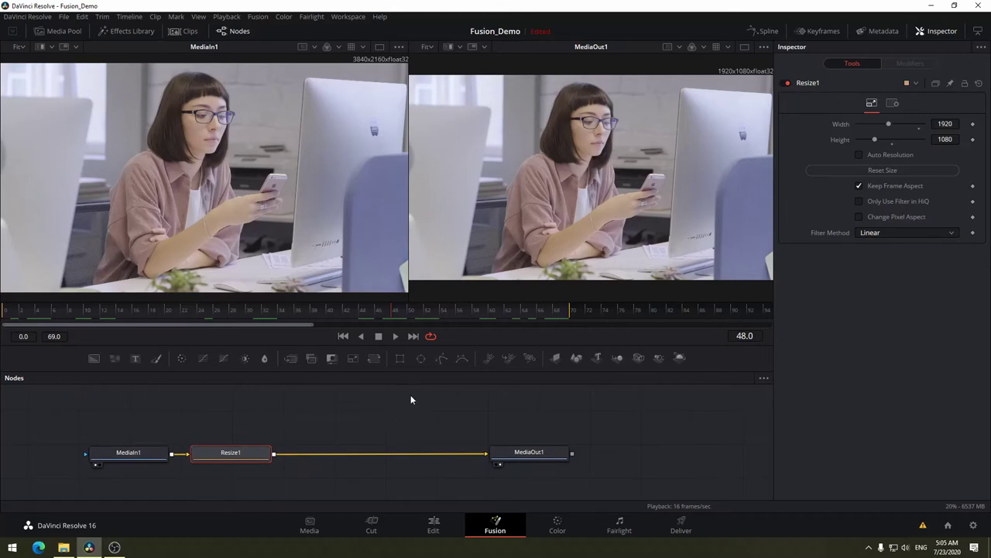
{"action": "left_click_drag", "start_coordinate": [384, 346], "coordinate": [389, 289]}
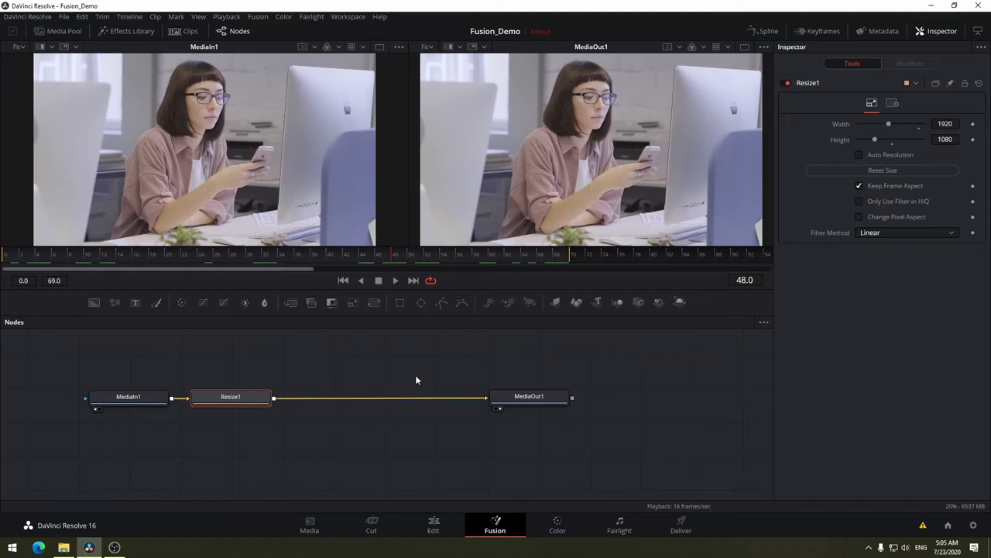
{"action": "scroll", "coordinate": [415, 378], "scroll_direction": "down", "scroll_amount": 2}
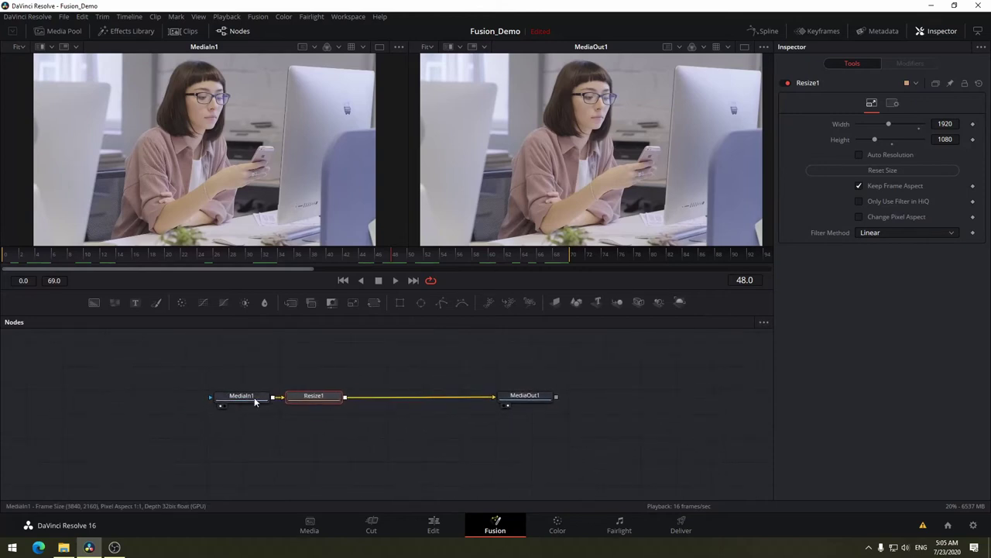
- Move MediaIn1 far left, MediaOut1 far right, and Resize1 near MediaIn1
{"action": "left_click_drag", "start_coordinate": [255, 402], "coordinate": [143, 398]}
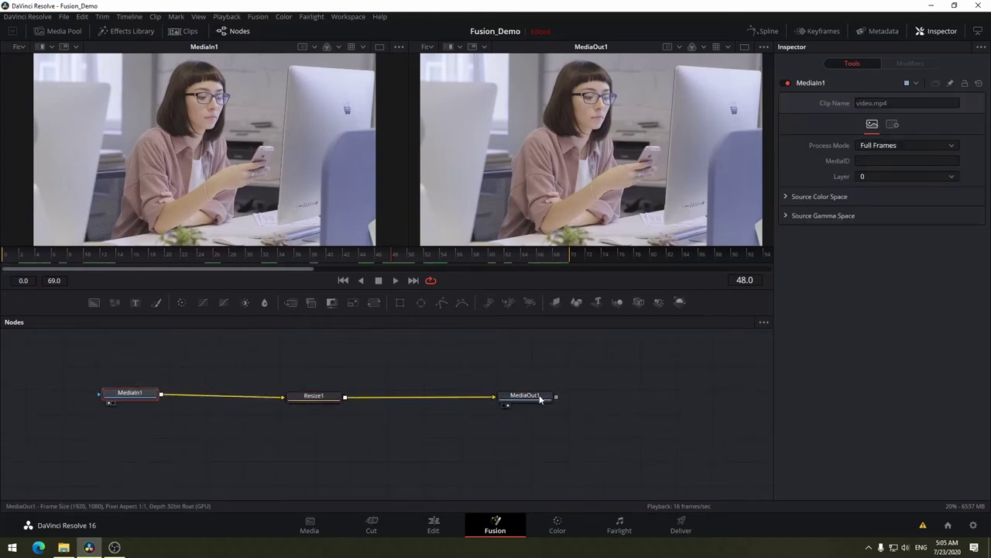
{"action": "left_click_drag", "start_coordinate": [541, 398], "coordinate": [666, 392]}
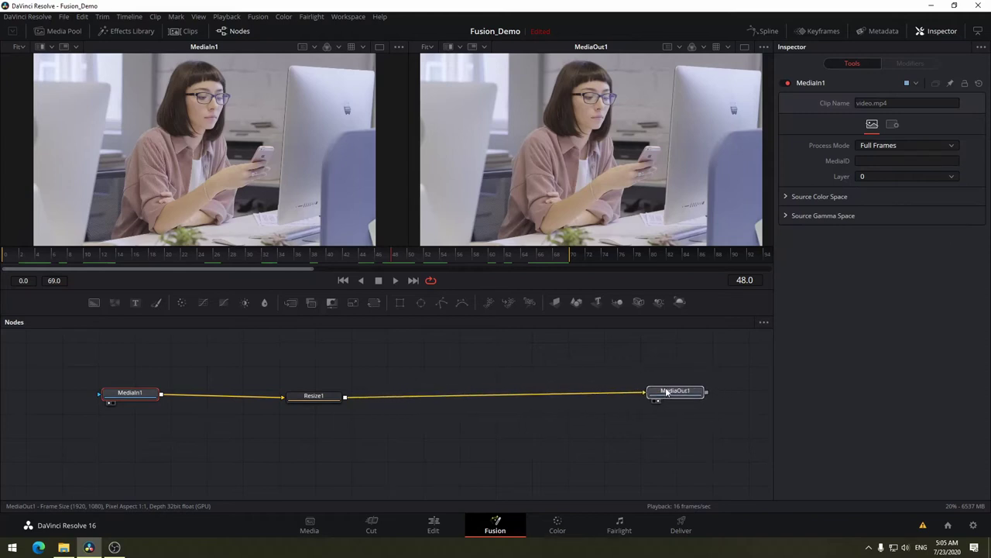
{"action": "left_click_drag", "start_coordinate": [136, 393], "coordinate": [121, 395]}
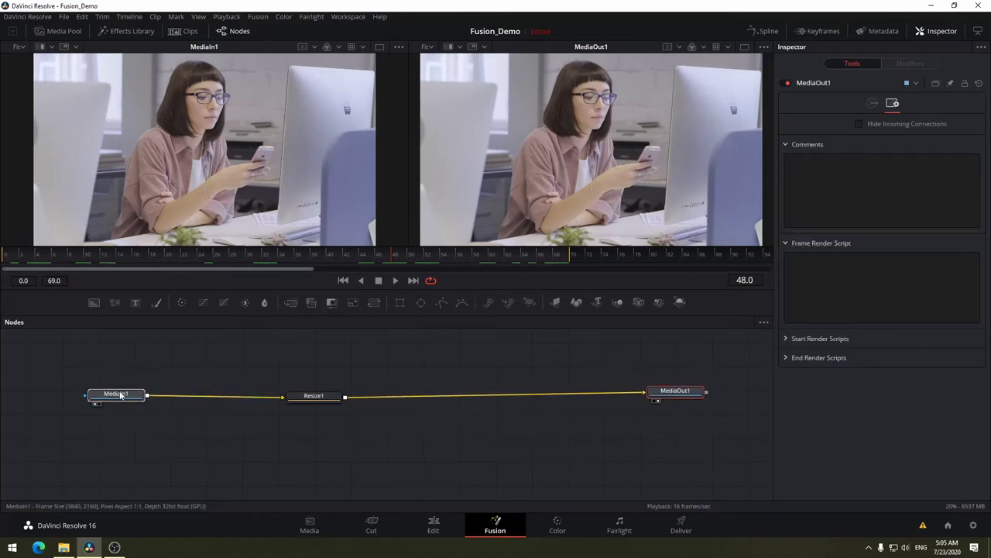
{"action": "mouse_move", "coordinate": [312, 396]}
{"action": "left_mouse_down"}
{"action": "mouse_move", "coordinate": [202, 396]}
{"action": "mouse_move", "coordinate": [217, 396]}
{"action": "left_mouse_up"}
{"action": "left_click_drag", "start_coordinate": [674, 395], "coordinate": [680, 398]}
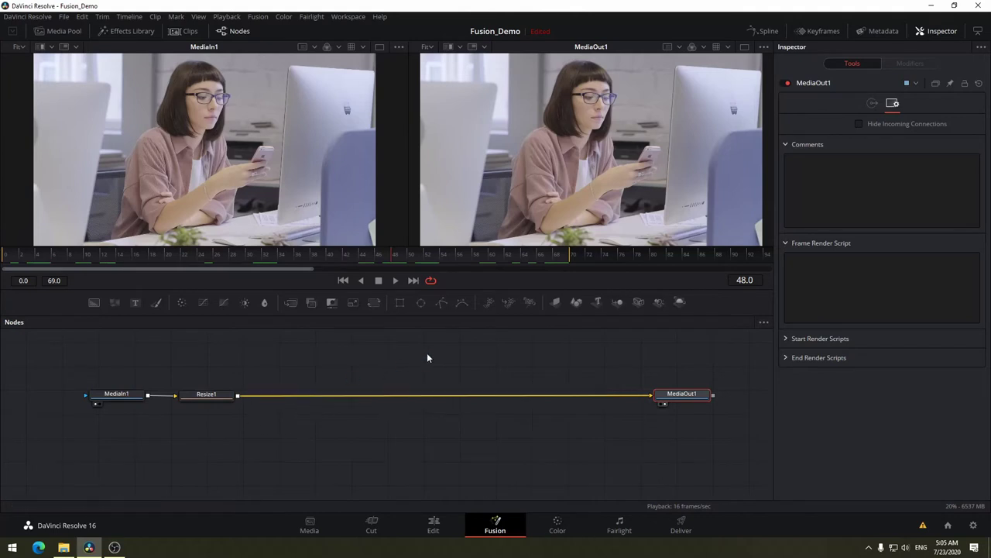
- Search 'text' in the tool search and add a Text+ node with its Merge1
{"action": "key", "text": "shift+space"}
{"action": "type", "text": "Resize"}
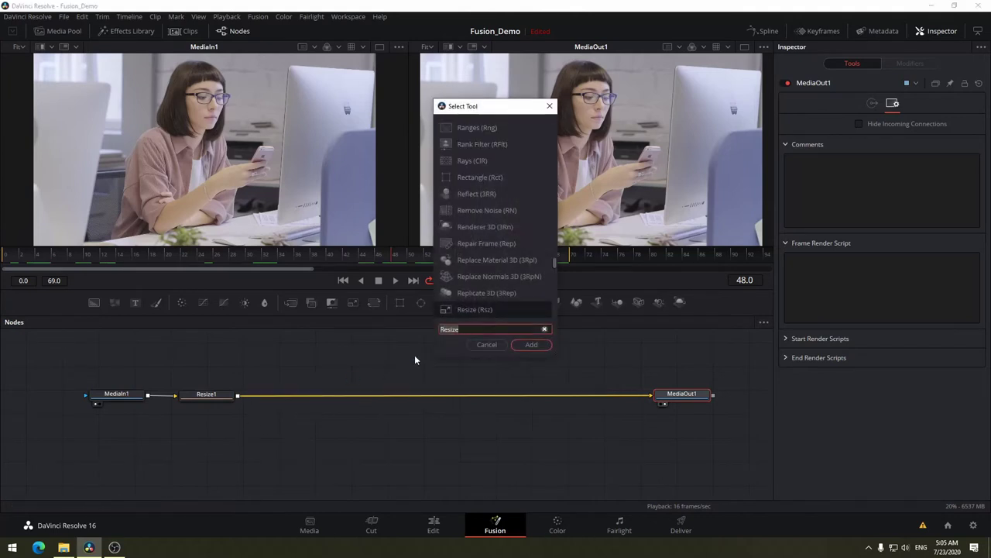
{"action": "key", "text": "BackSpace"}
{"action": "key", "text": "BackSpace"}
{"action": "key", "text": "BackSpace"}
{"action": "type", "text": "tes"}
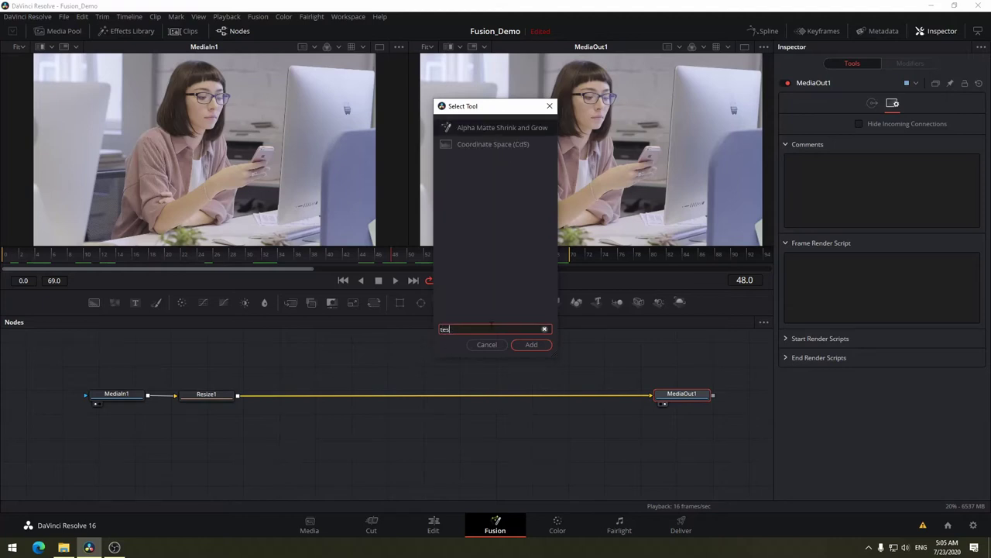
{"action": "key", "text": "BackSpace"}
{"action": "type", "text": "xt"}
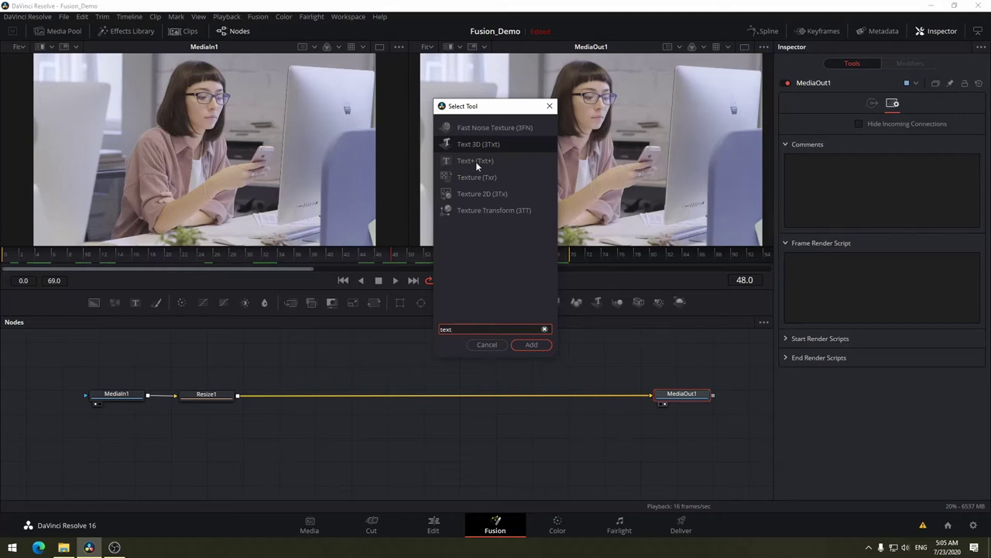
{"action": "left_click", "coordinate": [473, 161]}
{"action": "left_click", "coordinate": [545, 346]}
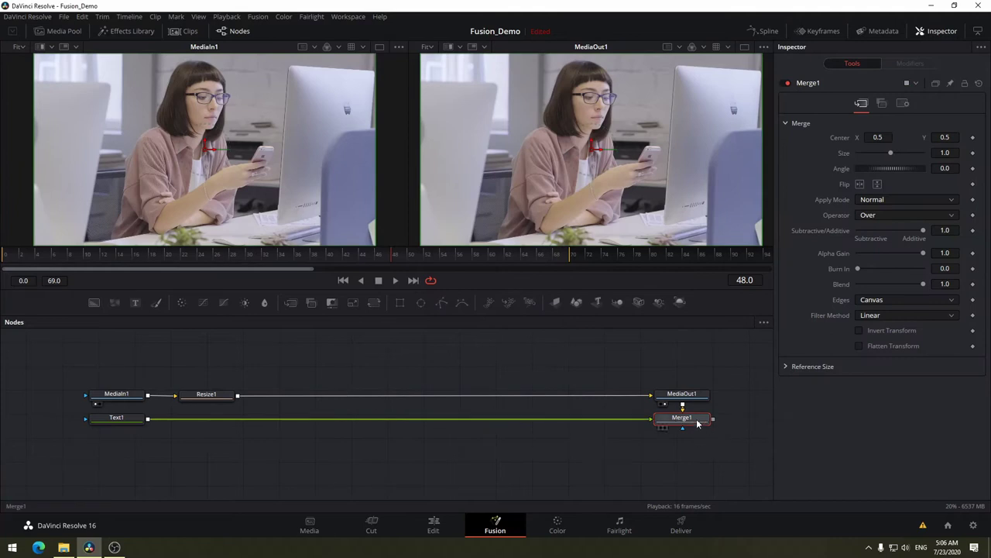
- Wire Resize1 into Merge1's background and Merge1's output into MediaOut1
{"action": "left_click_drag", "start_coordinate": [686, 419], "coordinate": [489, 440]}
{"action": "left_click_drag", "start_coordinate": [595, 421], "coordinate": [613, 455]}
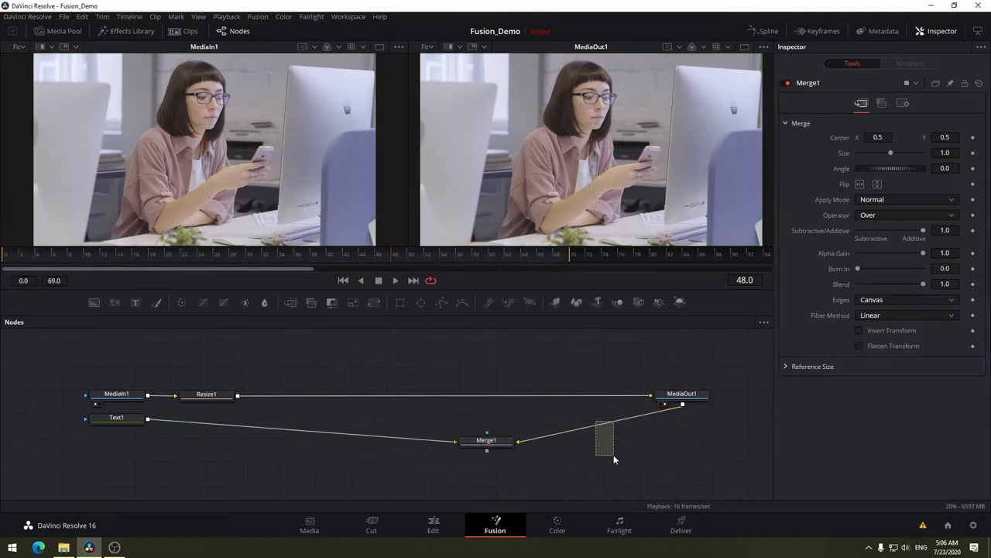
{"action": "left_click", "coordinate": [681, 405]}
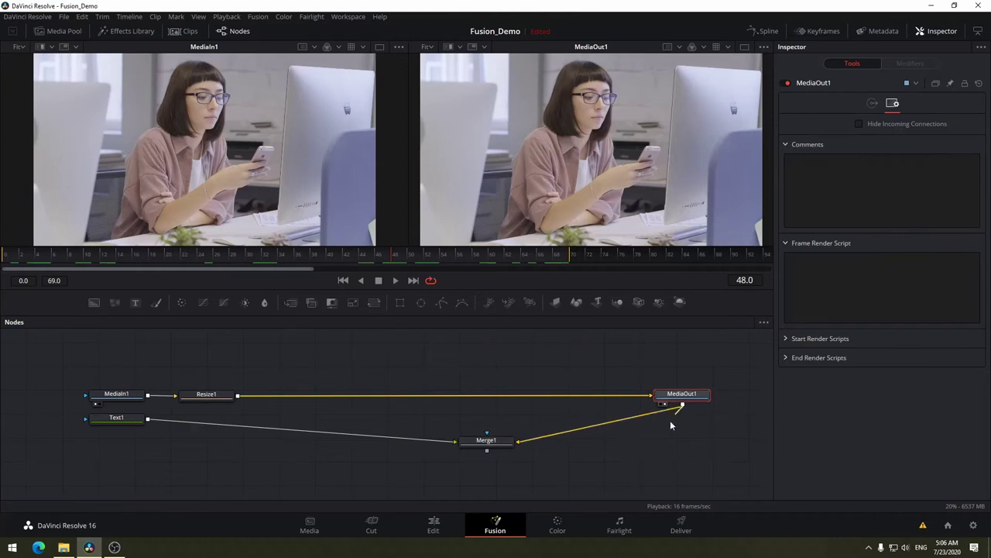
{"action": "mouse_move", "coordinate": [518, 443]}
{"action": "left_mouse_down"}
{"action": "mouse_move", "coordinate": [492, 457]}
{"action": "mouse_move", "coordinate": [428, 373]}
{"action": "left_mouse_up"}
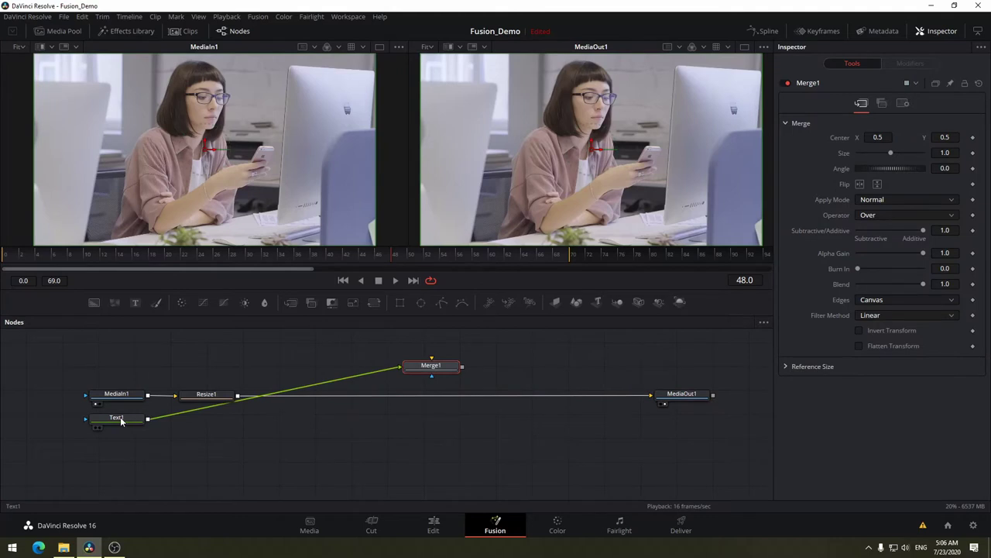
{"action": "mouse_move", "coordinate": [136, 422]}
{"action": "left_mouse_down"}
{"action": "mouse_move", "coordinate": [289, 350]}
{"action": "mouse_move", "coordinate": [362, 357]}
{"action": "left_mouse_up"}
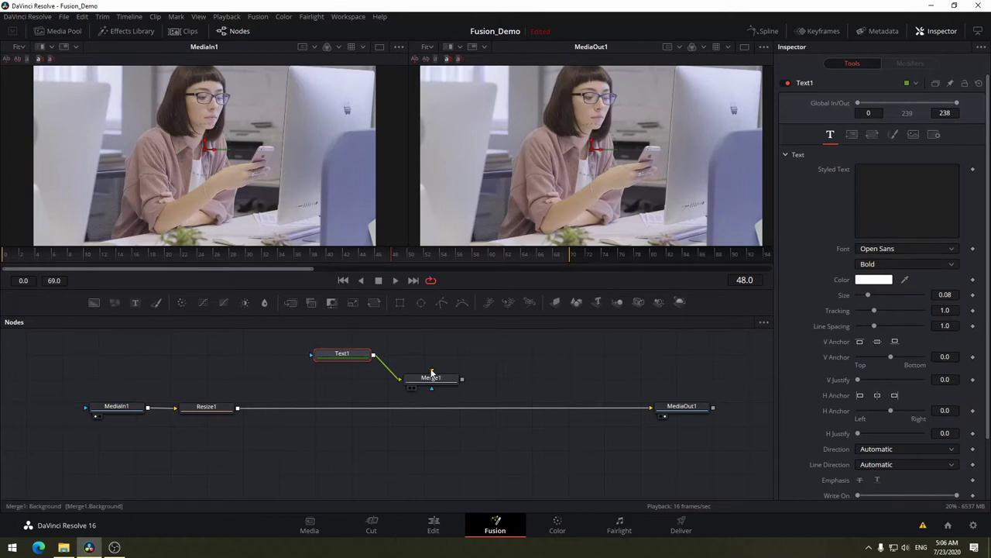
{"action": "left_click_drag", "start_coordinate": [432, 372], "coordinate": [237, 408]}
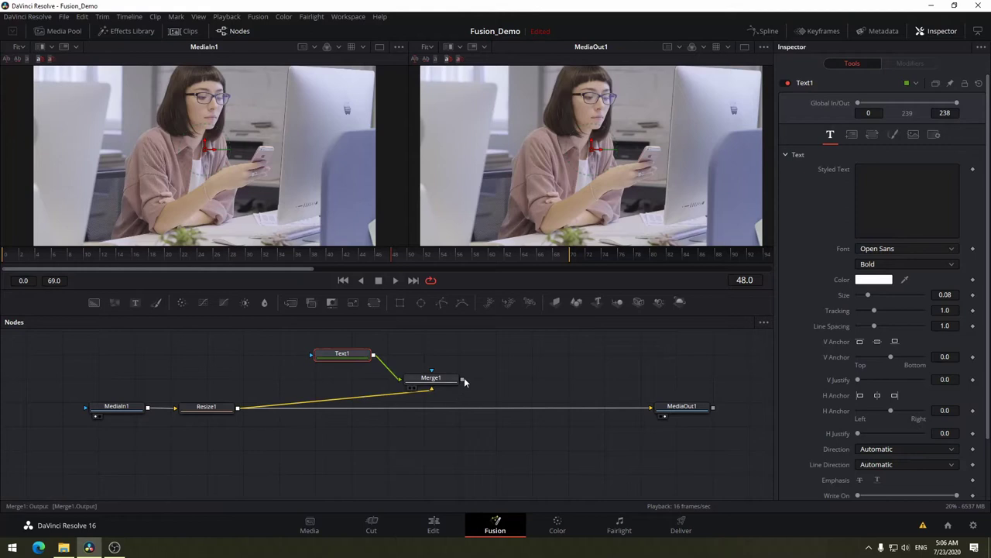
{"action": "left_click_drag", "start_coordinate": [463, 379], "coordinate": [651, 406]}
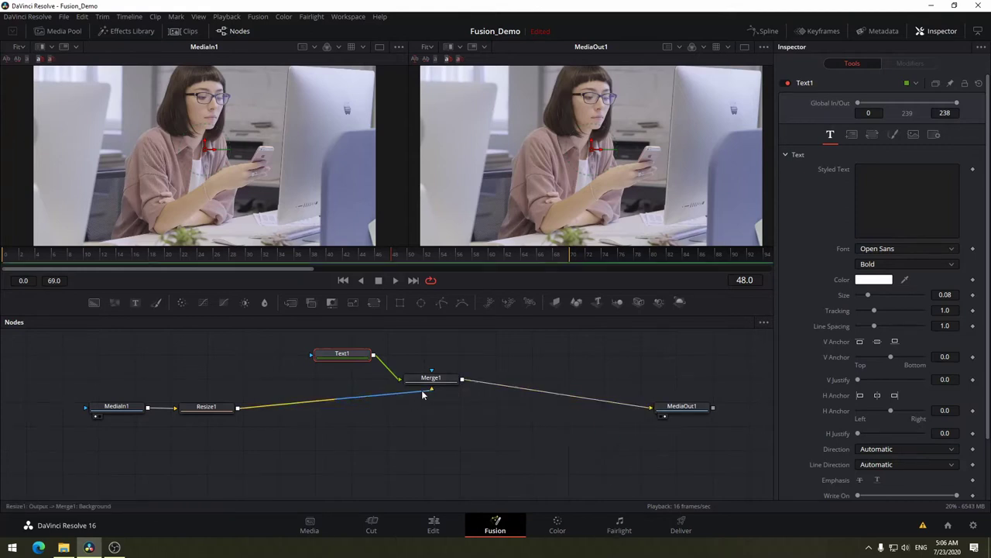
{"action": "left_click_drag", "start_coordinate": [440, 382], "coordinate": [437, 399]}
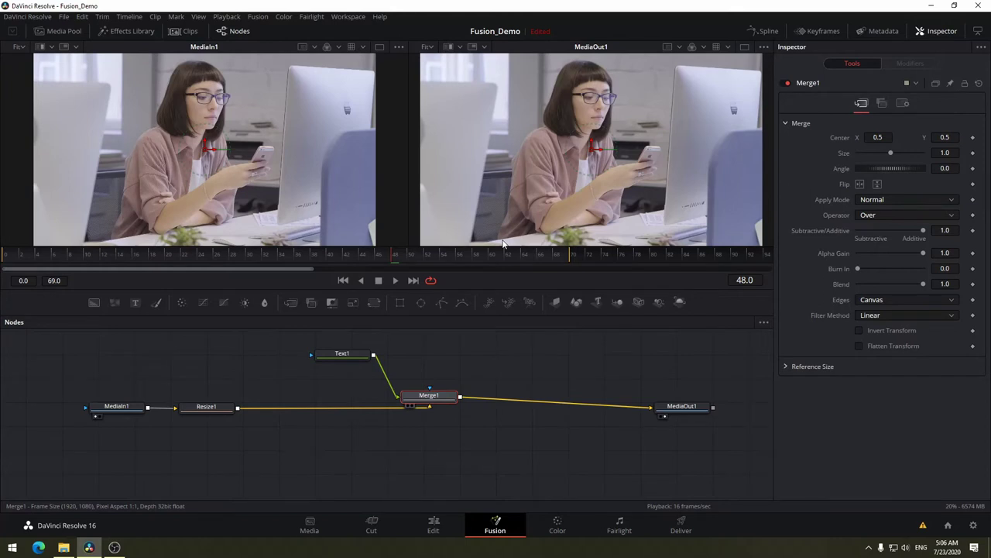
- View Merge1 in the right viewer and enter 'Hello' as Text1's styled text
{"action": "key", "text": "2"}
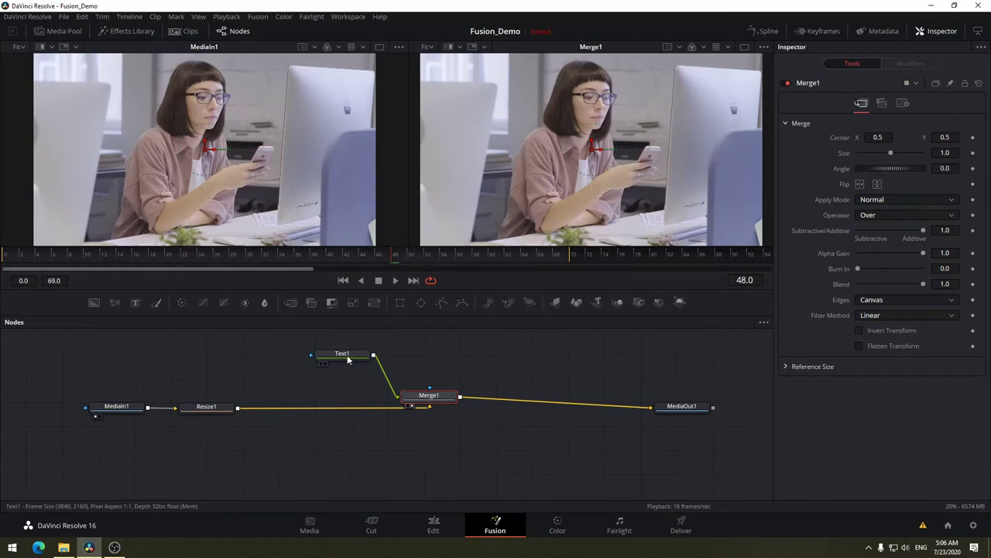
{"action": "left_click", "coordinate": [346, 355]}
{"action": "left_click", "coordinate": [857, 179]}
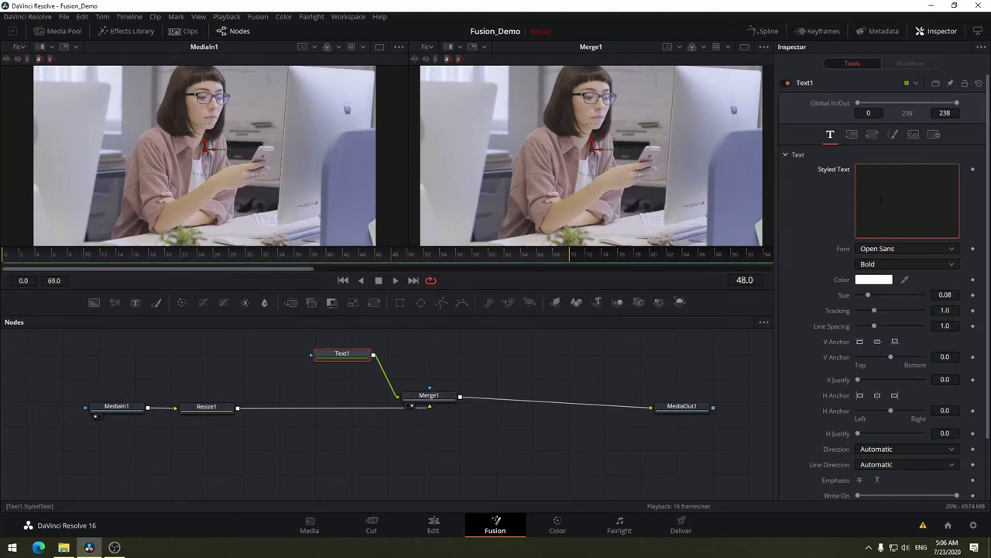
{"action": "type", "text": "H"}
{"action": "type", "text": "ello"}
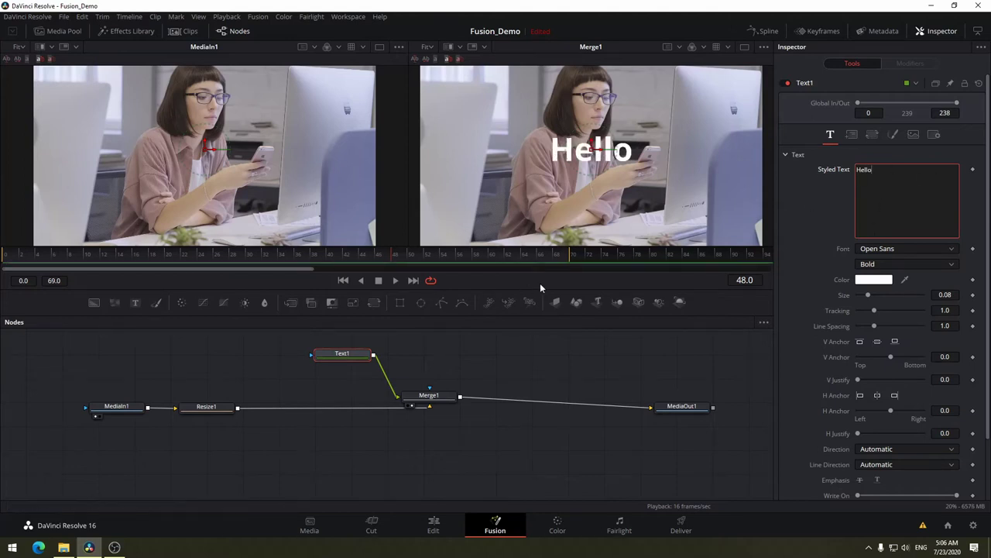
{"action": "left_click", "coordinate": [460, 360]}
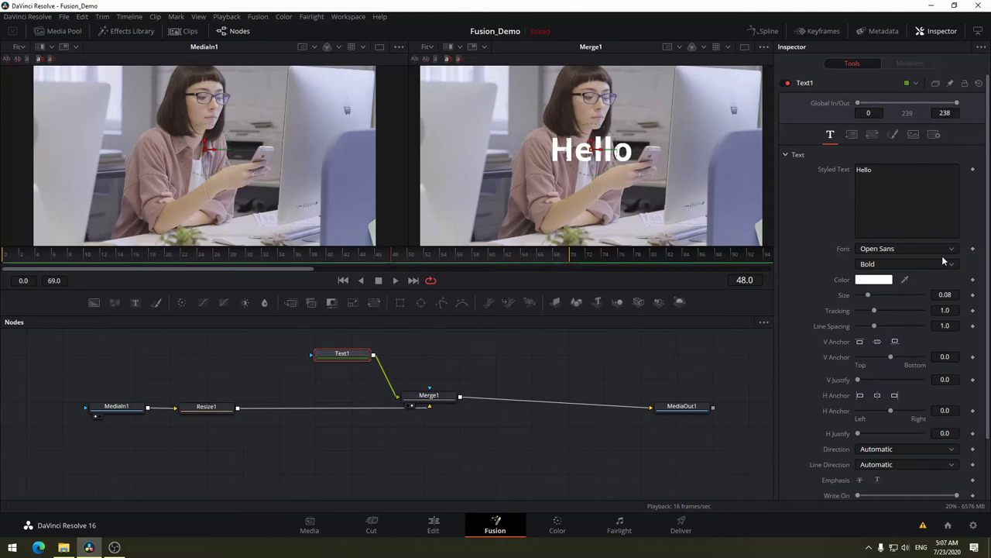
- Set the text's end frame to 70 and scrub to preview it
{"action": "left_click_drag", "start_coordinate": [957, 102], "coordinate": [859, 102]}
{"action": "left_click", "coordinate": [945, 113]}
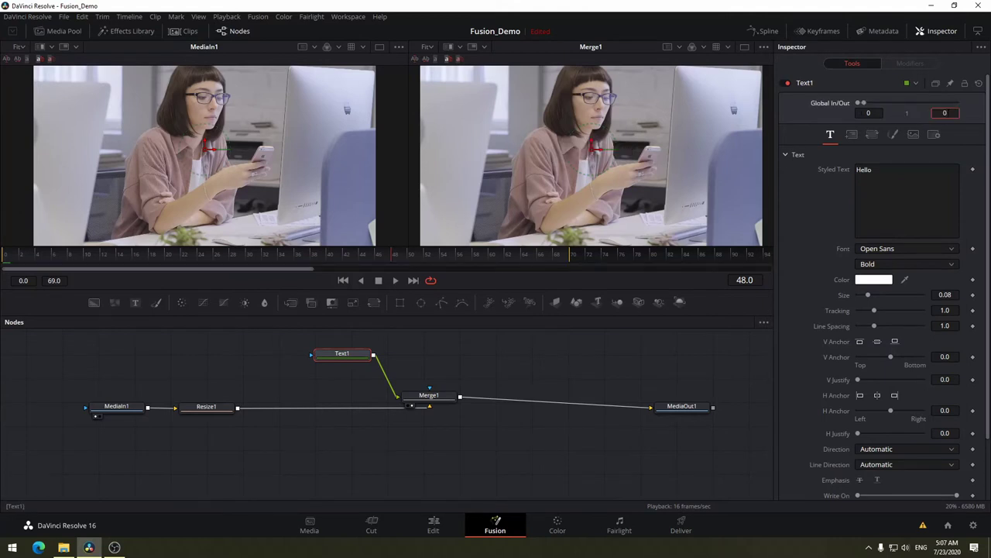
{"action": "type", "text": "70"}
{"action": "key", "text": "Return"}
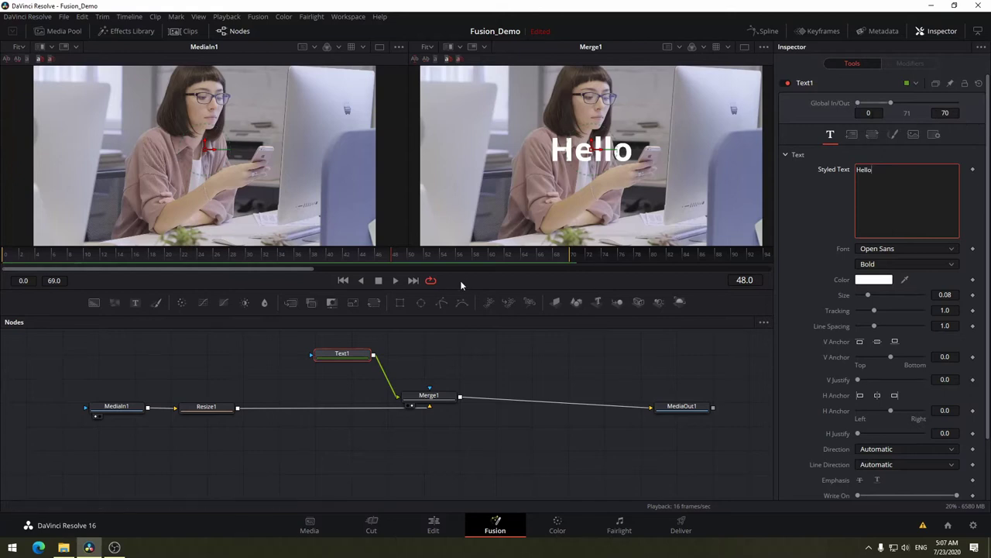
{"action": "mouse_move", "coordinate": [471, 258]}
{"action": "left_mouse_down"}
{"action": "mouse_move", "coordinate": [227, 257]}
{"action": "mouse_move", "coordinate": [573, 266]}
{"action": "mouse_move", "coordinate": [436, 268]}
{"action": "left_mouse_up"}
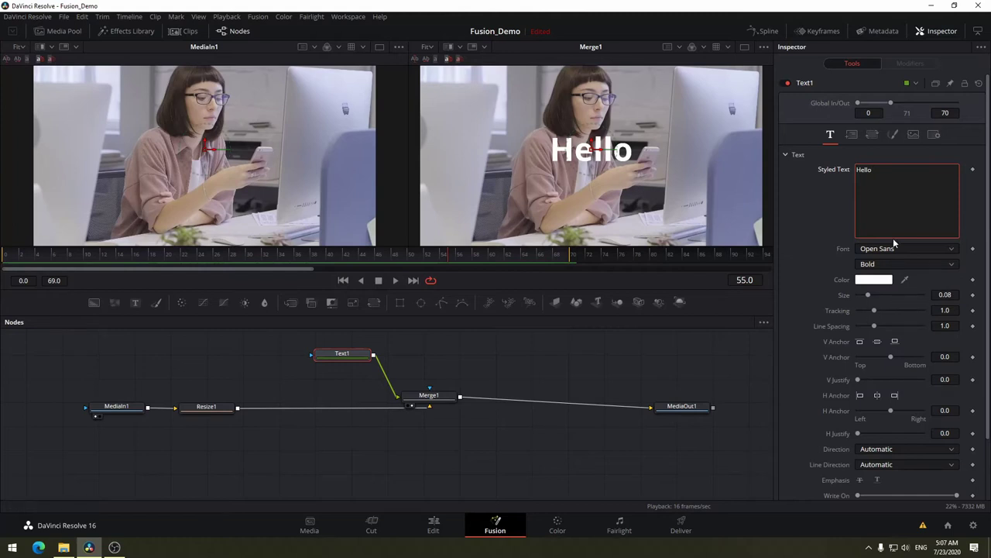
- Set Text1's font to Aller Display with the Regular style
{"action": "left_click", "coordinate": [920, 250]}
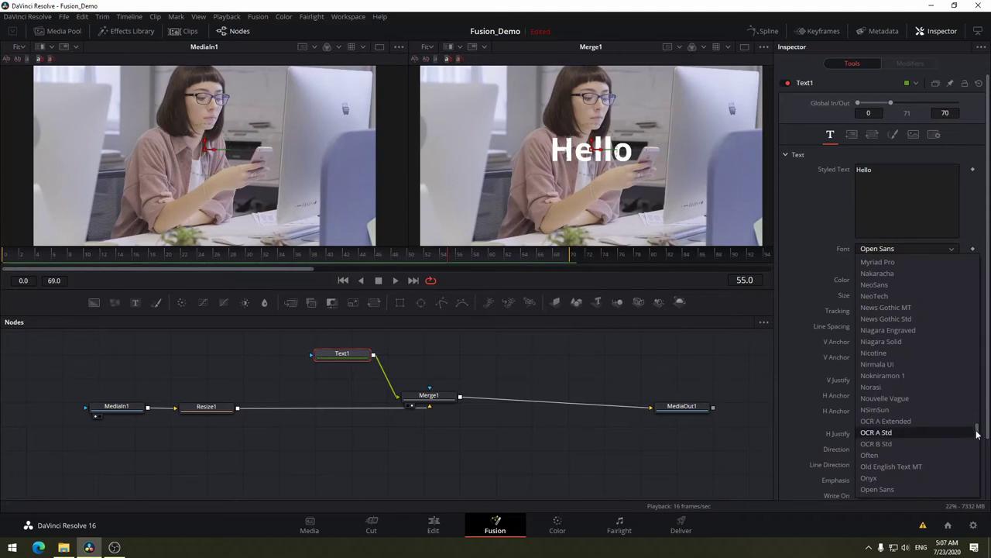
{"action": "left_click_drag", "start_coordinate": [978, 435], "coordinate": [981, 269]}
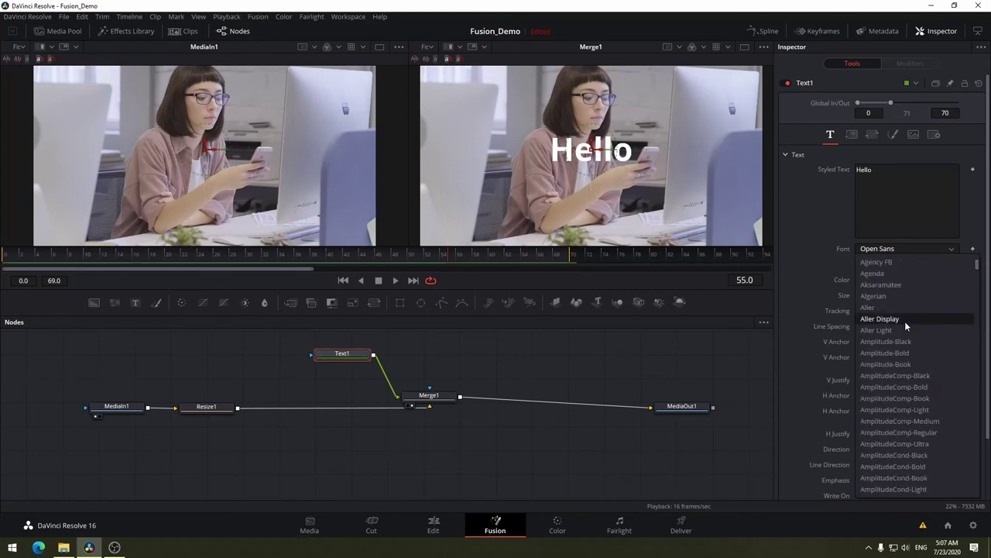
{"action": "left_click", "coordinate": [903, 329]}
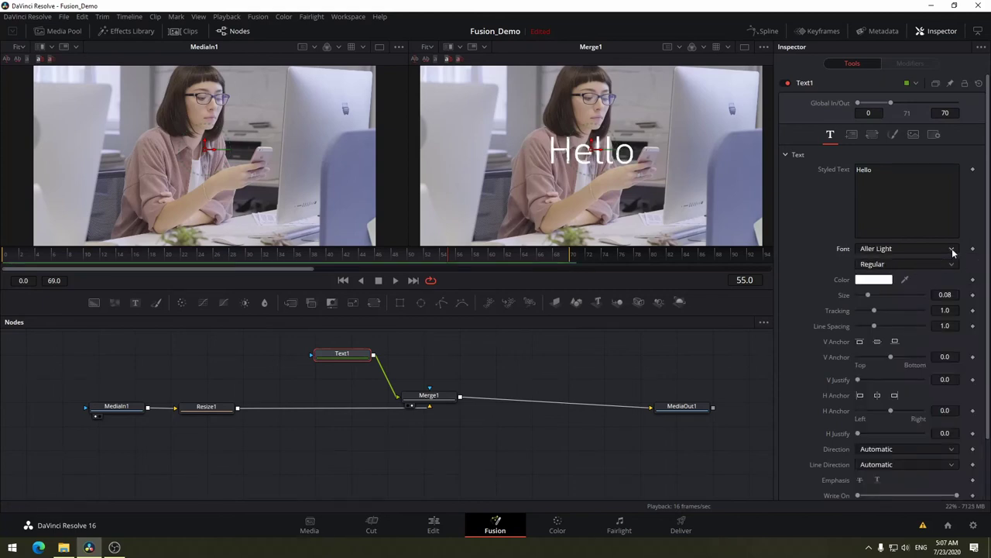
{"action": "left_click", "coordinate": [952, 248]}
{"action": "left_click", "coordinate": [908, 319]}
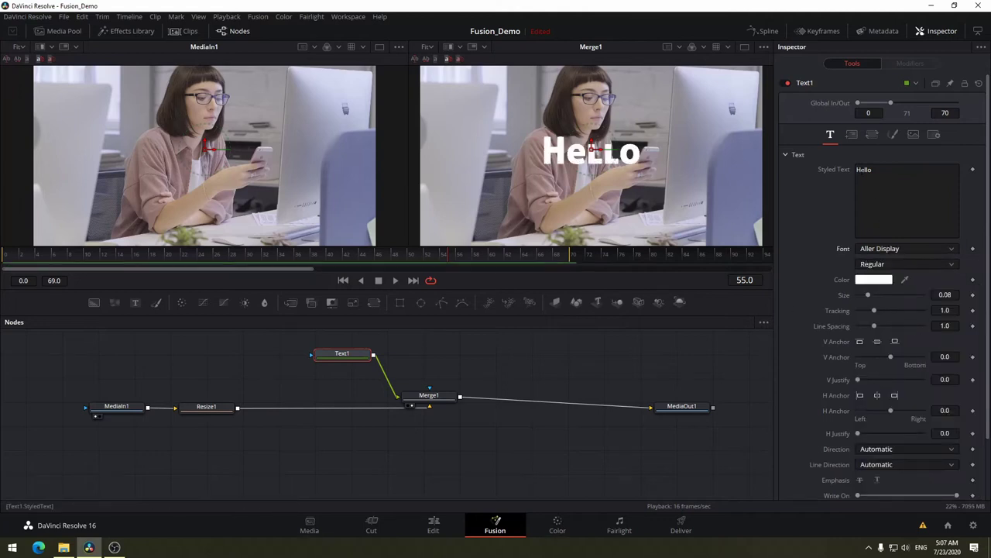
{"action": "left_click", "coordinate": [958, 264]}
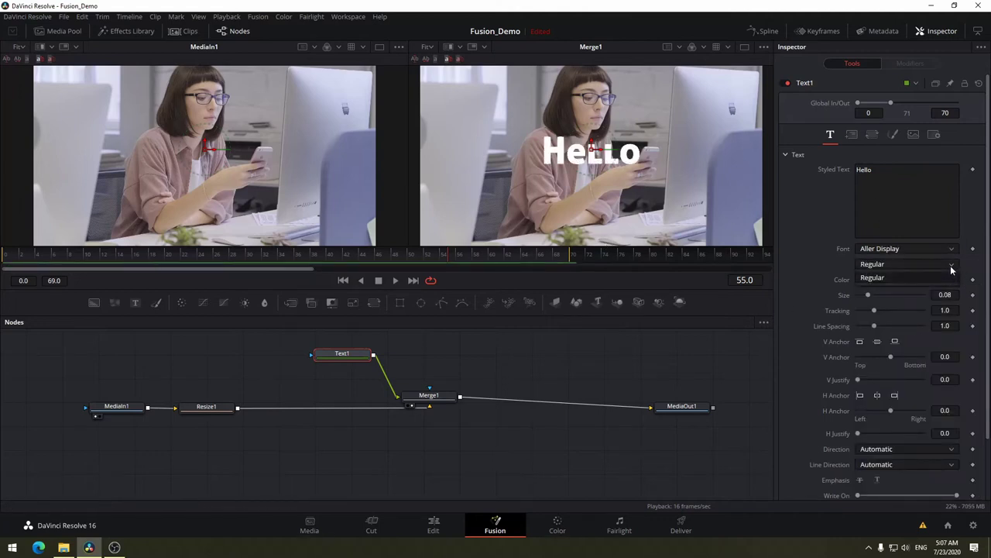
{"action": "left_click", "coordinate": [954, 275]}
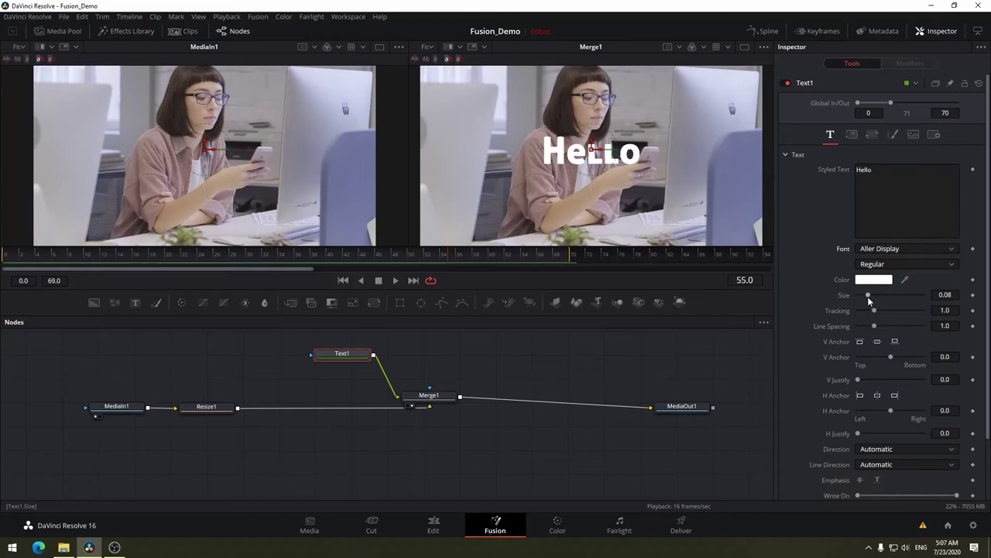
- Set the text Size to 0.0748 and Line Spacing to 1.071
{"action": "left_click_drag", "start_coordinate": [869, 300], "coordinate": [867, 300]}
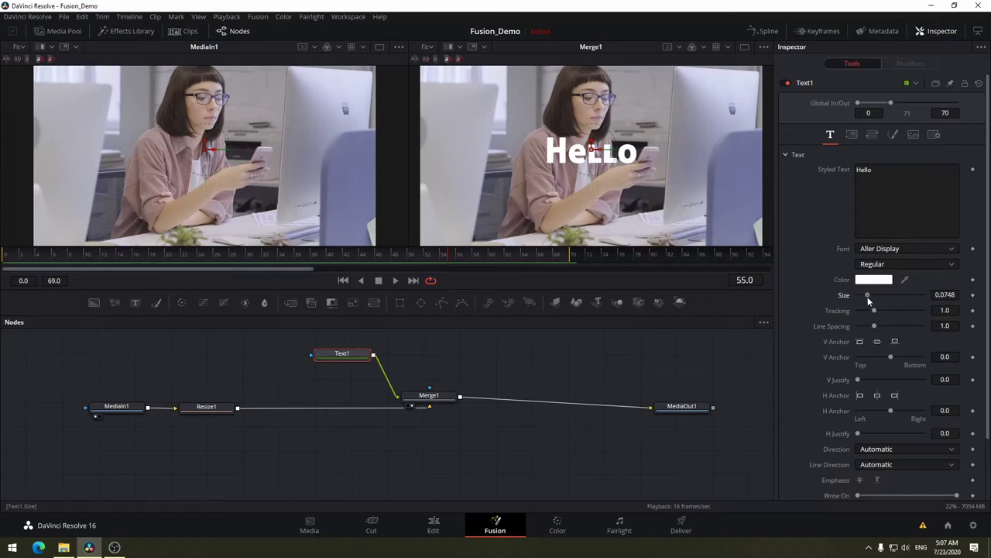
{"action": "left_click_drag", "start_coordinate": [874, 326], "coordinate": [876, 334]}
{"action": "scroll", "coordinate": [928, 374], "scroll_direction": "down", "scroll_amount": 3}
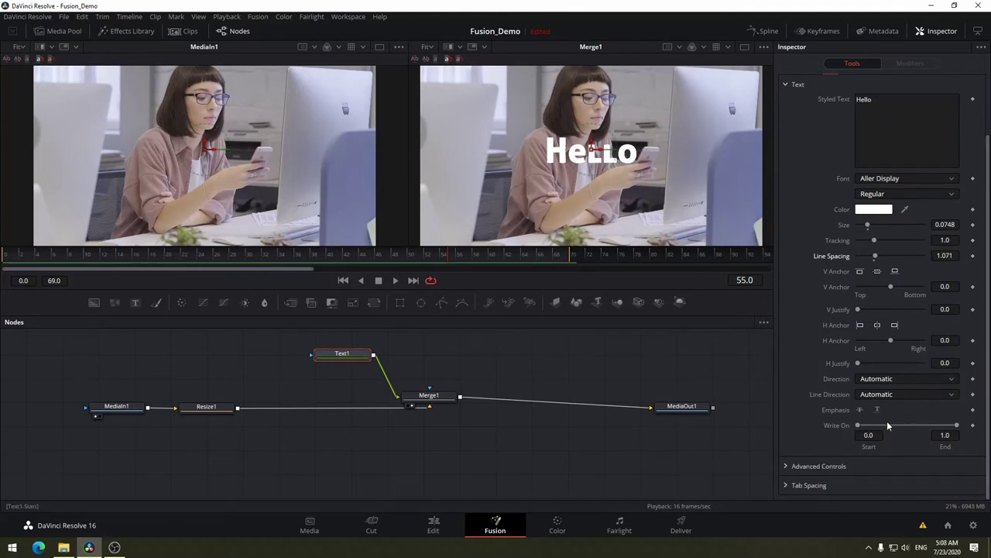
- Toggle Underline emphasis on and off, leaving Hello without underline
{"action": "left_click", "coordinate": [877, 410]}
{"action": "left_click", "coordinate": [878, 410]}
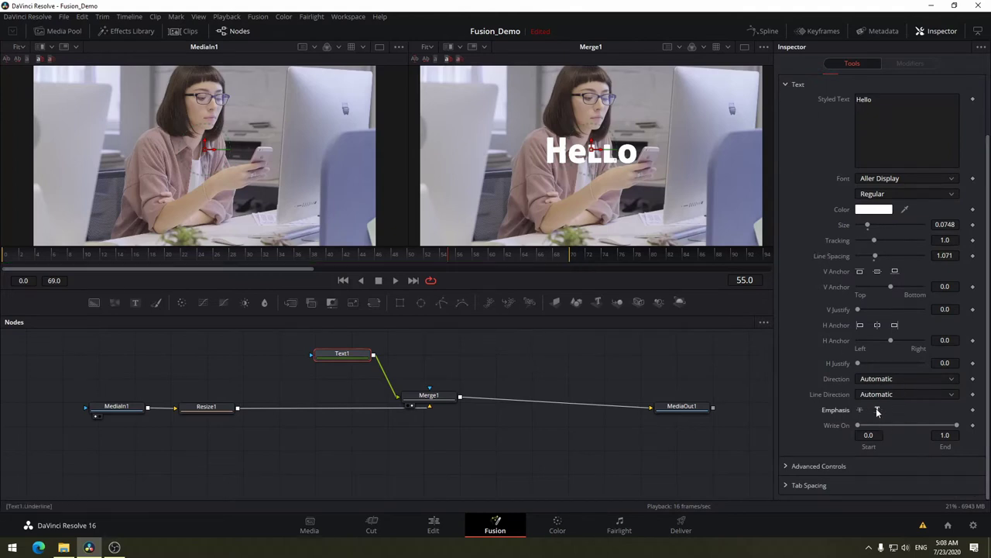
{"action": "left_click", "coordinate": [878, 409]}
{"action": "left_click", "coordinate": [877, 410]}
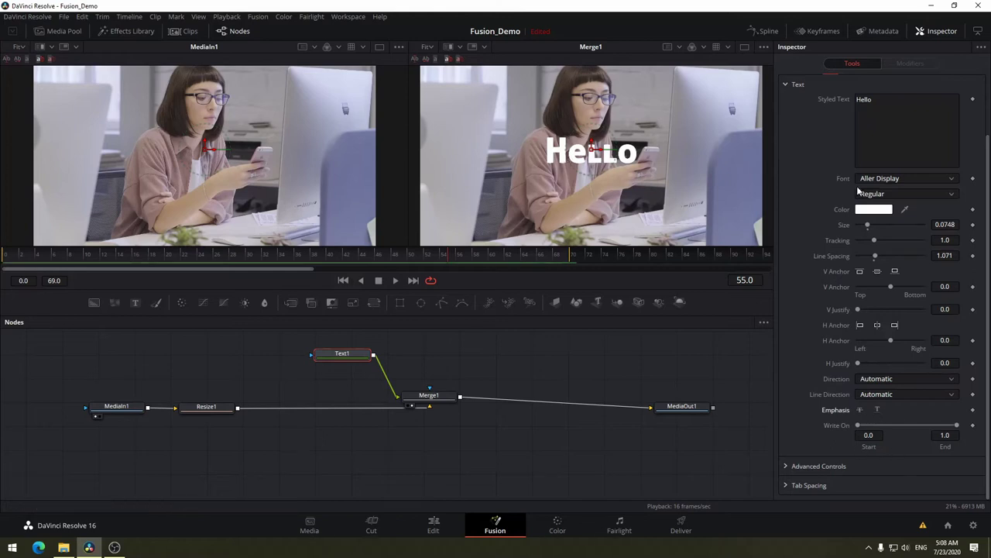
{"action": "left_click", "coordinate": [863, 99]}
- Retype the text as 'HELLO' and nudge it to the centre of the shot over the woman
{"action": "double_click", "coordinate": [863, 99]}
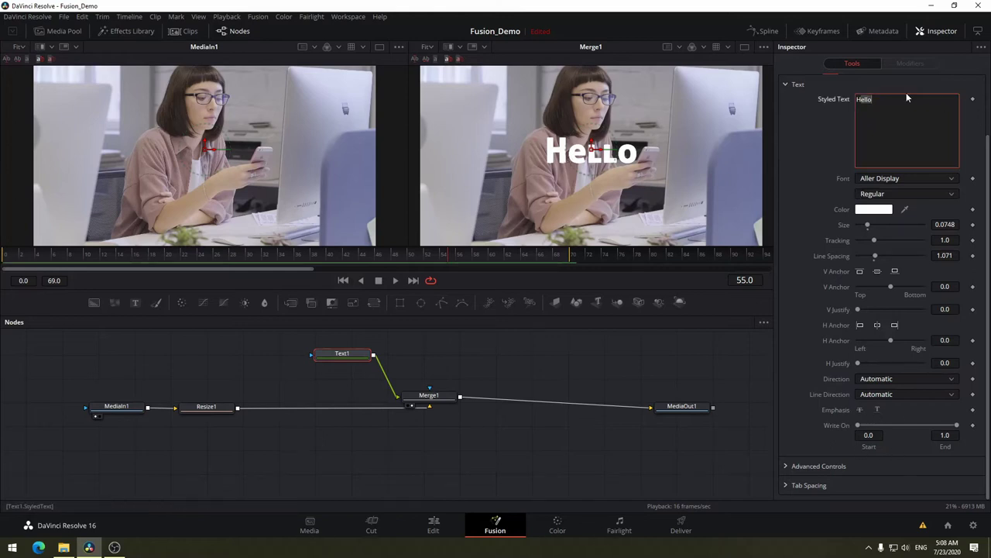
{"action": "type", "text": "H"}
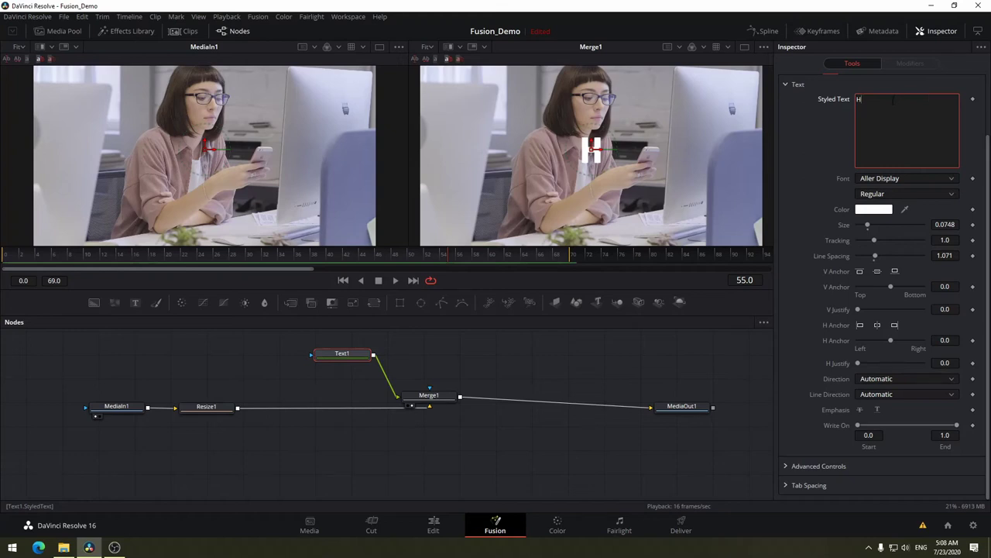
{"action": "type", "text": "E"}
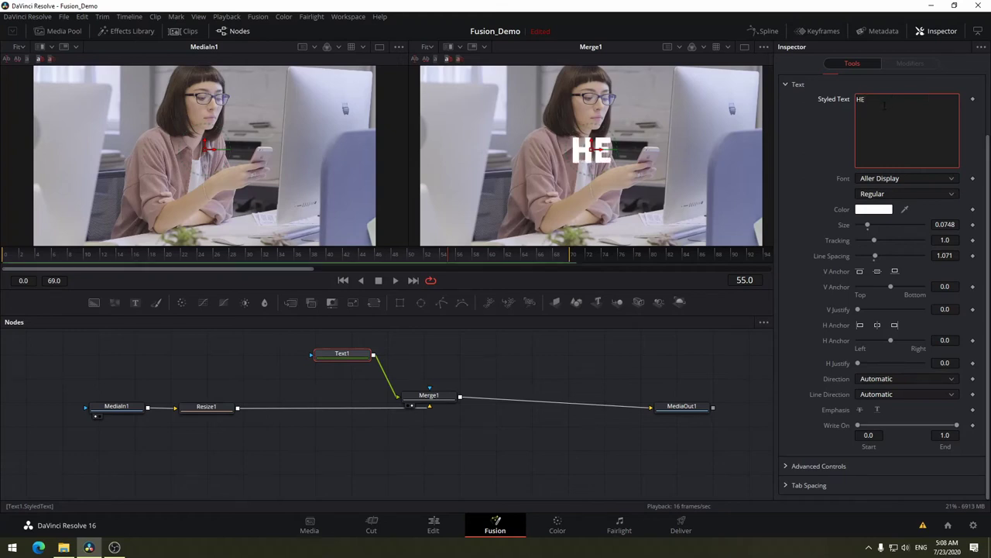
{"action": "type", "text": "LLO"}
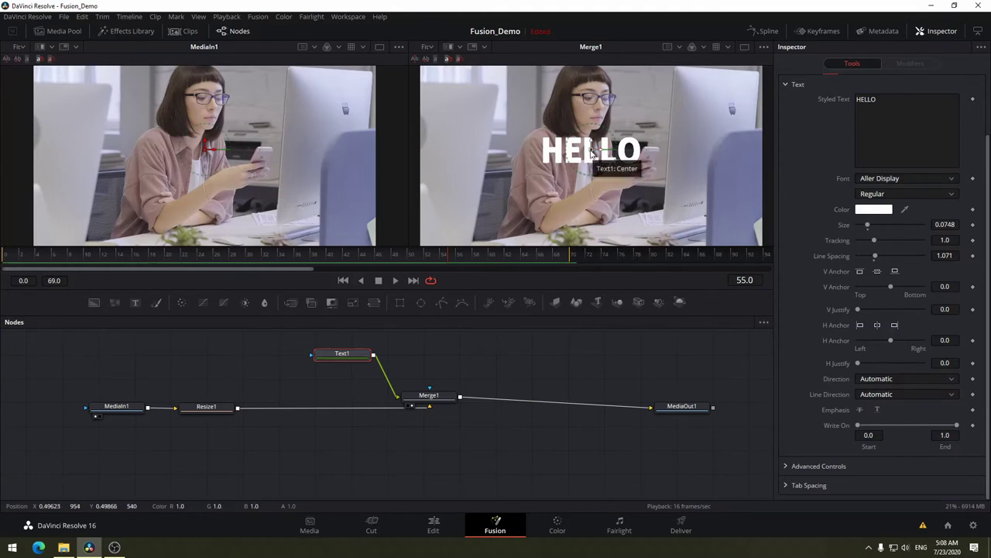
{"action": "left_click_drag", "start_coordinate": [590, 152], "coordinate": [591, 154]}
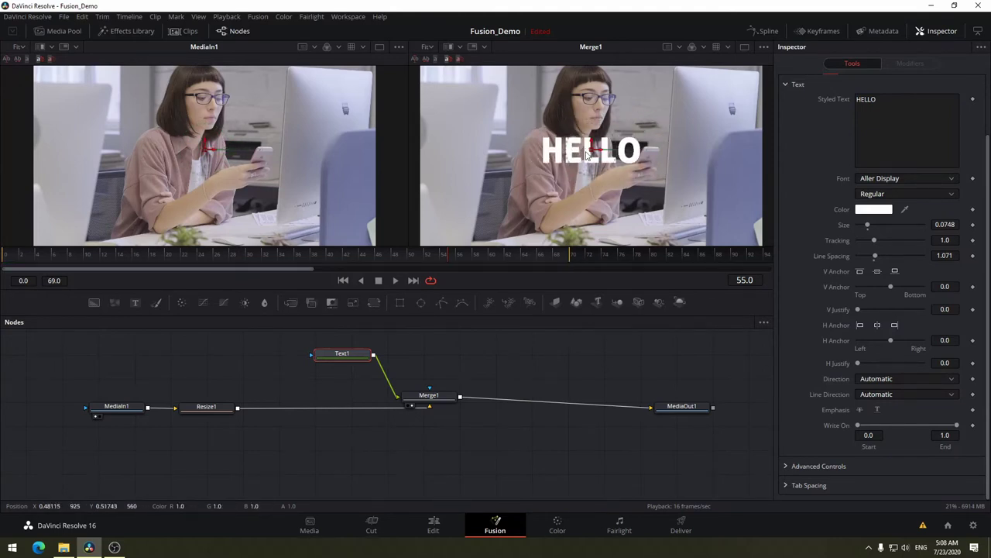
{"action": "left_click_drag", "start_coordinate": [479, 356], "coordinate": [491, 412]}
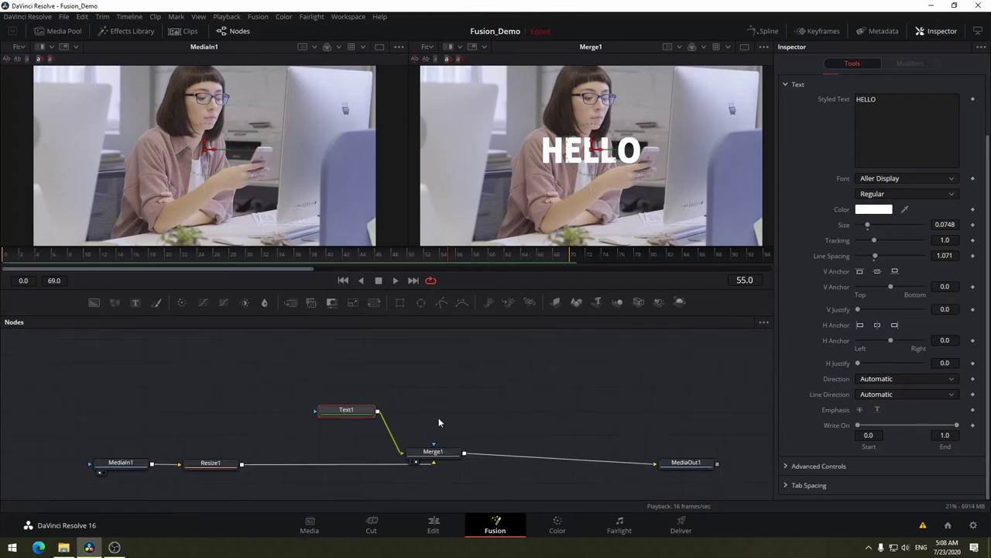
- Place Text1 directly above Merge1, lower Merge1 slightly, and select Text1 to show its settings
{"action": "mouse_move", "coordinate": [348, 409]}
{"action": "left_mouse_down"}
{"action": "mouse_move", "coordinate": [444, 396]}
{"action": "mouse_move", "coordinate": [435, 361]}
{"action": "left_mouse_up"}
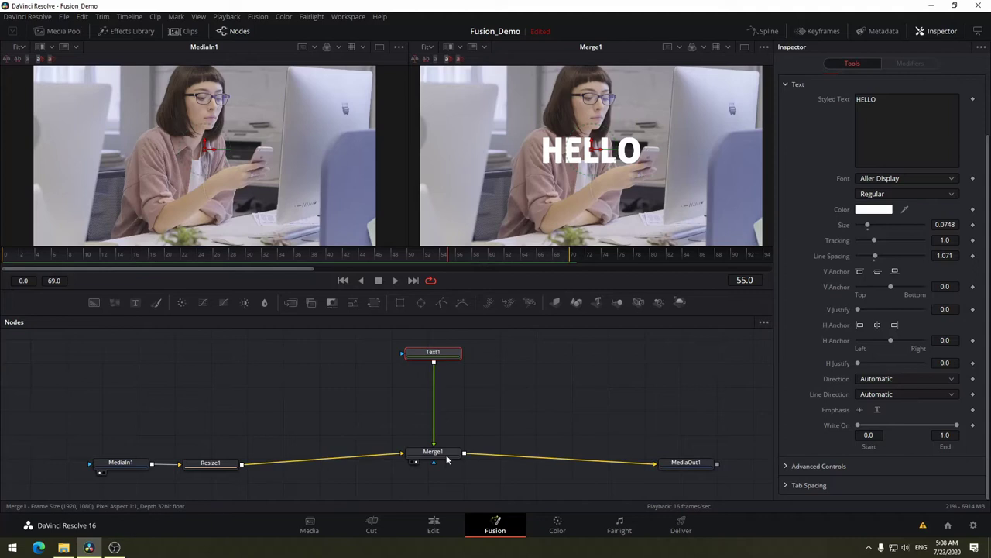
{"action": "left_click_drag", "start_coordinate": [433, 452], "coordinate": [432, 460]}
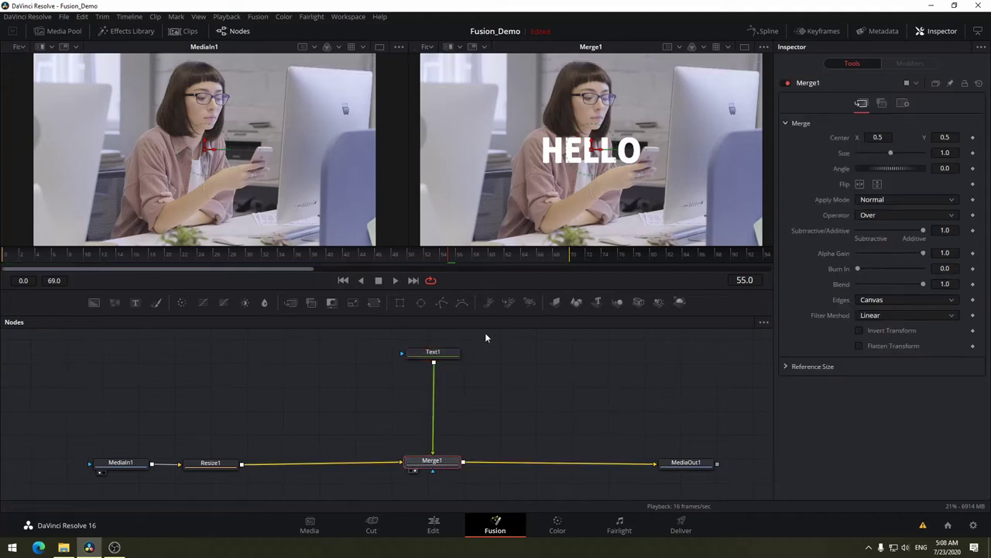
{"action": "left_click", "coordinate": [440, 357]}
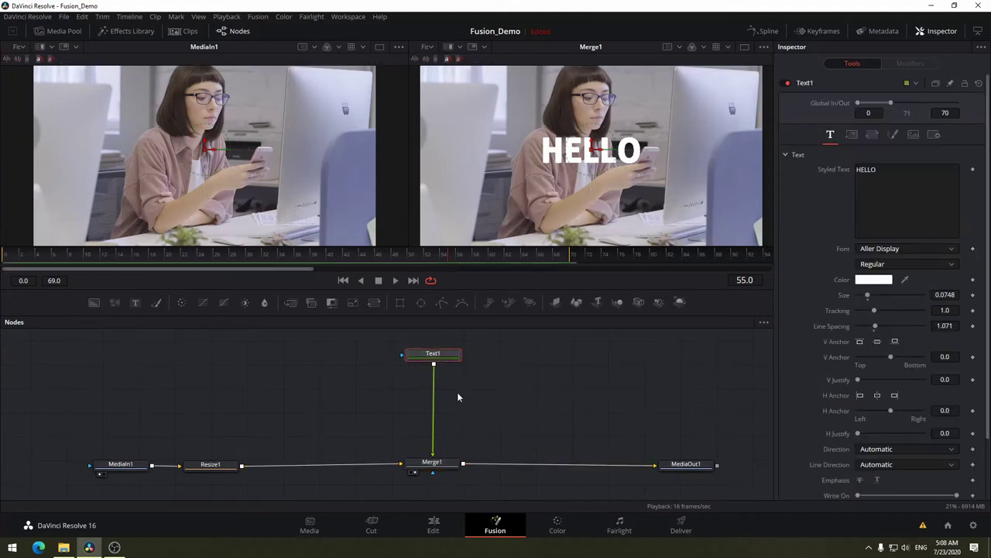
{"action": "mouse_move", "coordinate": [451, 367]}
{"action": "scroll", "coordinate": [910, 155], "scroll_direction": "down", "scroll_amount": 2}
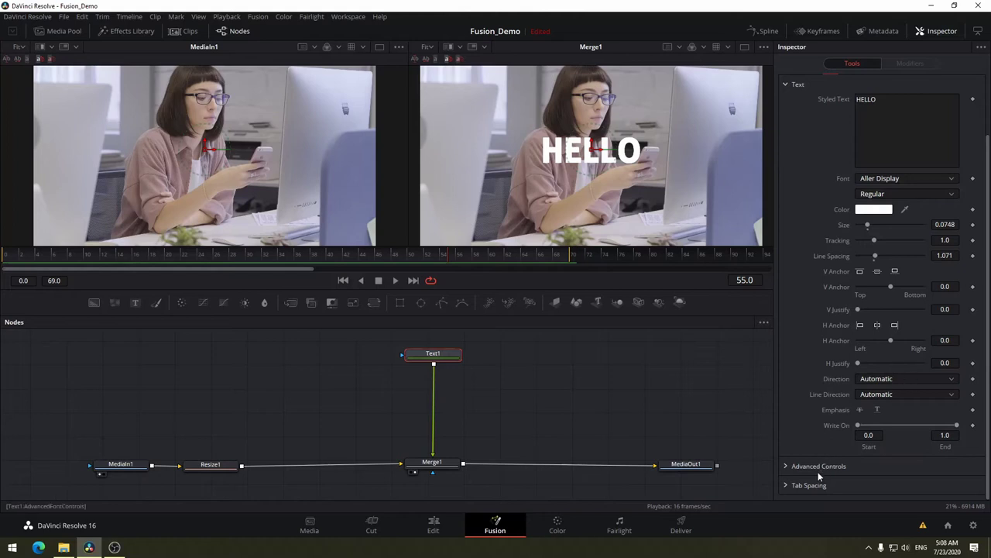
- Try the Left to Right text direction, return to frame 0, and reset direction to Automatic
{"action": "left_click", "coordinate": [880, 379]}
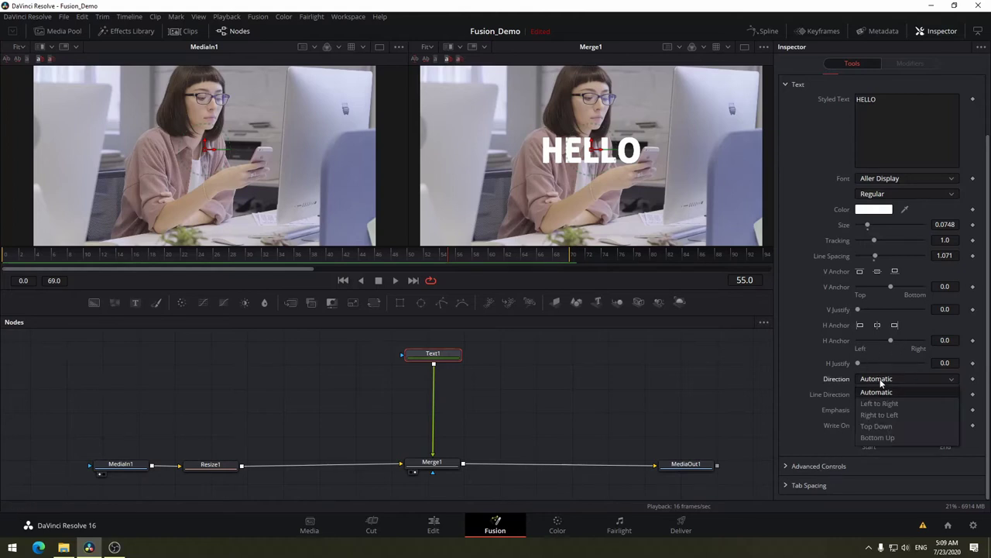
{"action": "left_click", "coordinate": [883, 379]}
{"action": "left_click", "coordinate": [884, 379]}
{"action": "left_click", "coordinate": [883, 403]}
{"action": "mouse_move", "coordinate": [141, 263]}
{"action": "left_mouse_down"}
{"action": "mouse_move", "coordinate": [37, 264]}
{"action": "mouse_move", "coordinate": [4, 280]}
{"action": "left_mouse_up"}
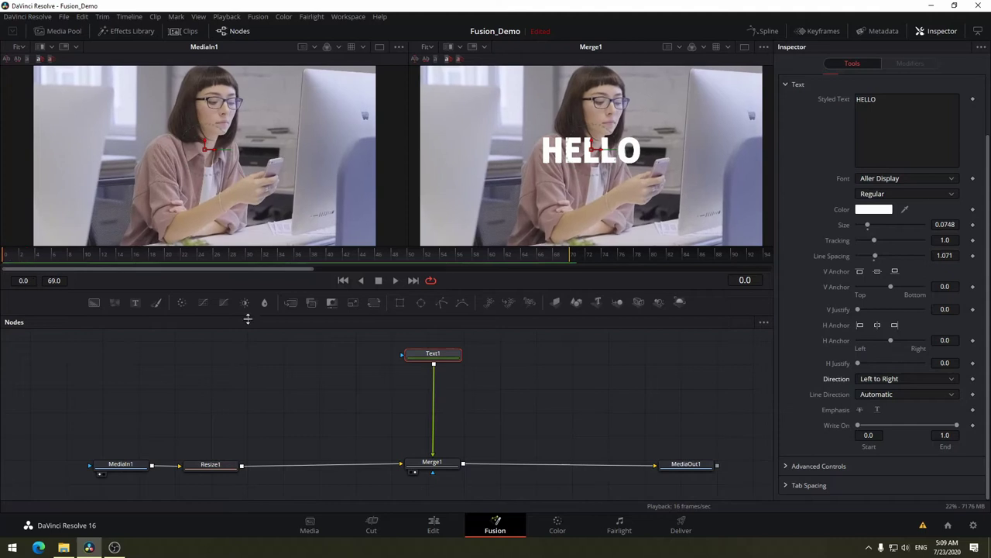
{"action": "left_click", "coordinate": [886, 380]}
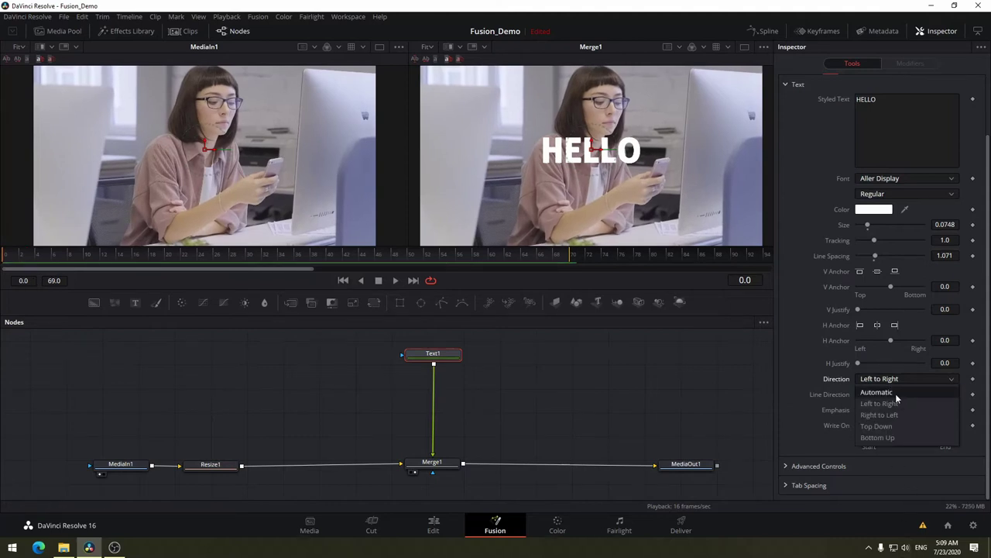
{"action": "left_click", "coordinate": [891, 392]}
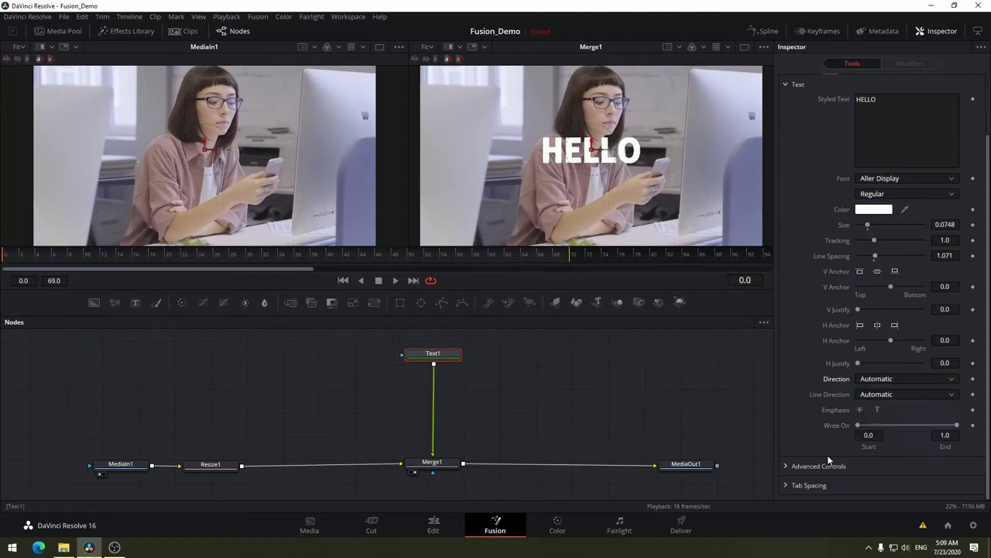
- Glance at the advanced font controls, then drag MediaIn1 and Resize1 right toward Merge1
{"action": "left_click", "coordinate": [789, 465]}
{"action": "scroll", "coordinate": [790, 410], "scroll_direction": "down", "scroll_amount": 1}
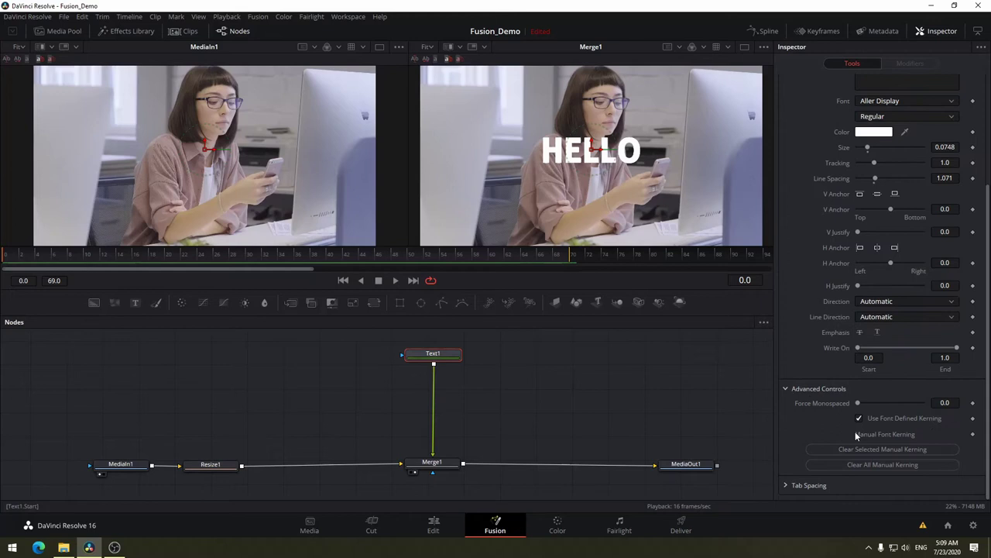
{"action": "left_click", "coordinate": [784, 390]}
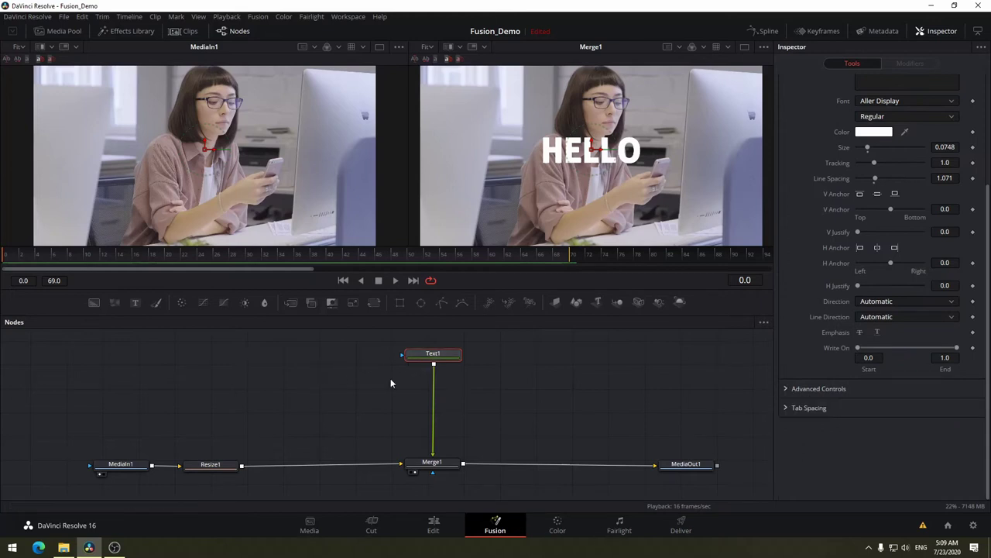
{"action": "left_click_drag", "start_coordinate": [268, 430], "coordinate": [62, 489]}
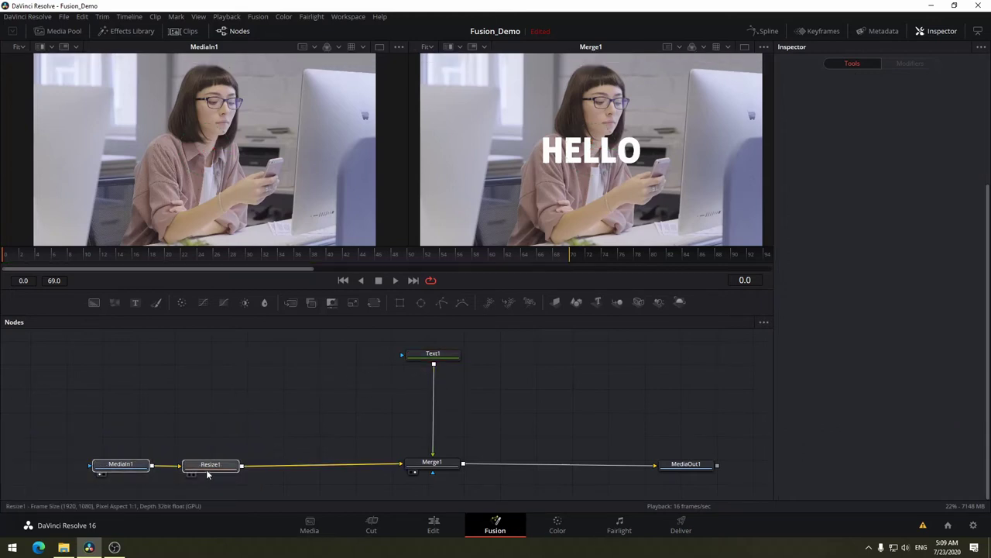
{"action": "left_click_drag", "start_coordinate": [208, 474], "coordinate": [297, 467]}
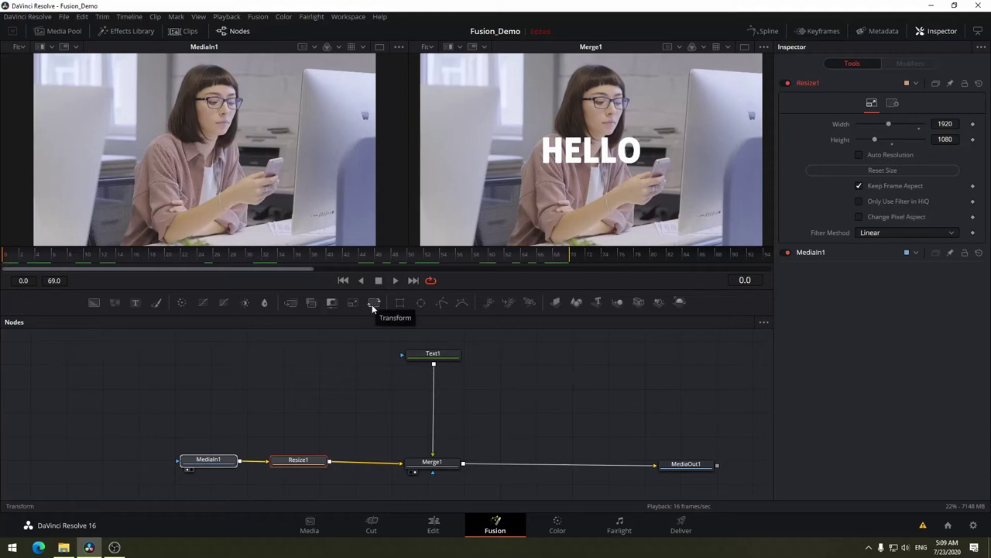
- Search the tool list for 'Trans' and add a Transform1 node after Resize1
{"action": "key", "text": "shift+space"}
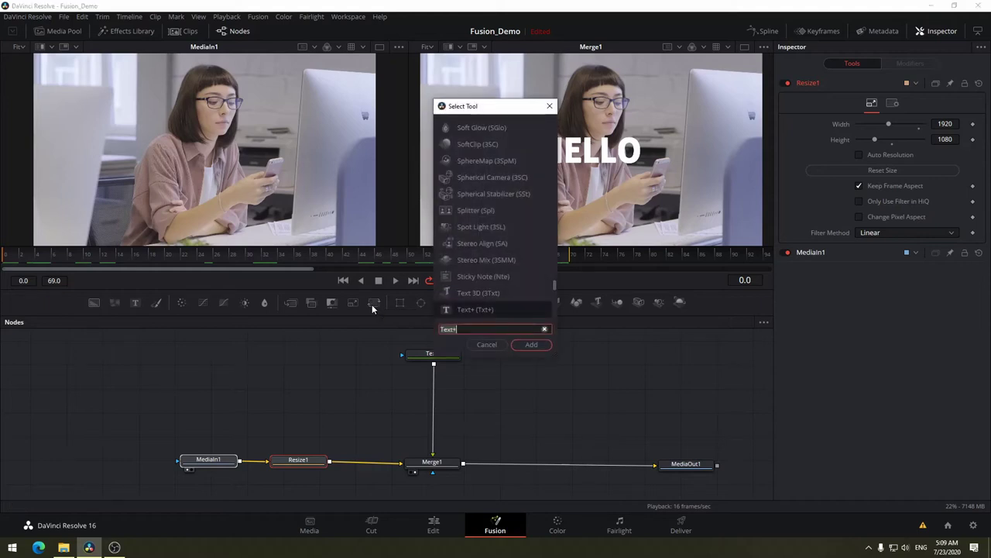
{"action": "type", "text": "TRA"}
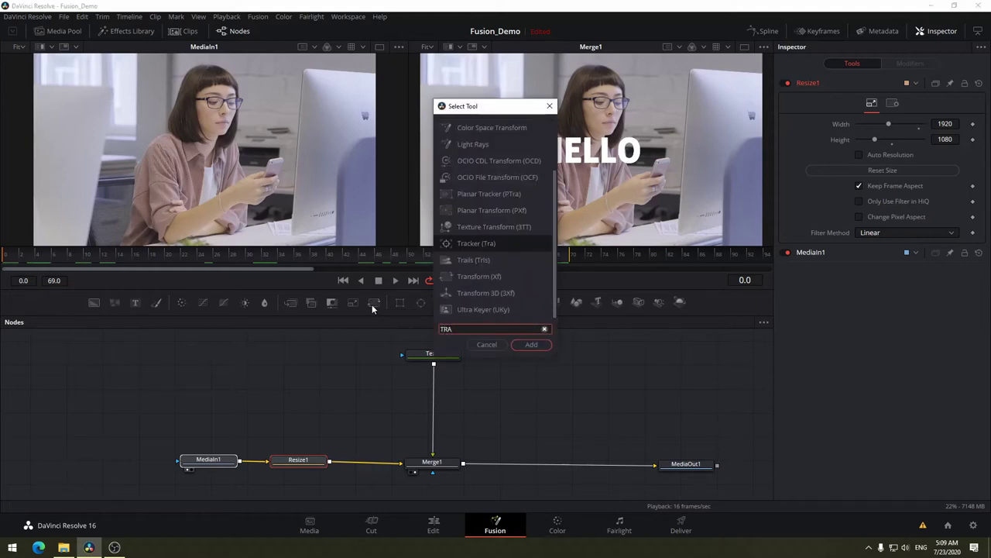
{"action": "type", "text": "a"}
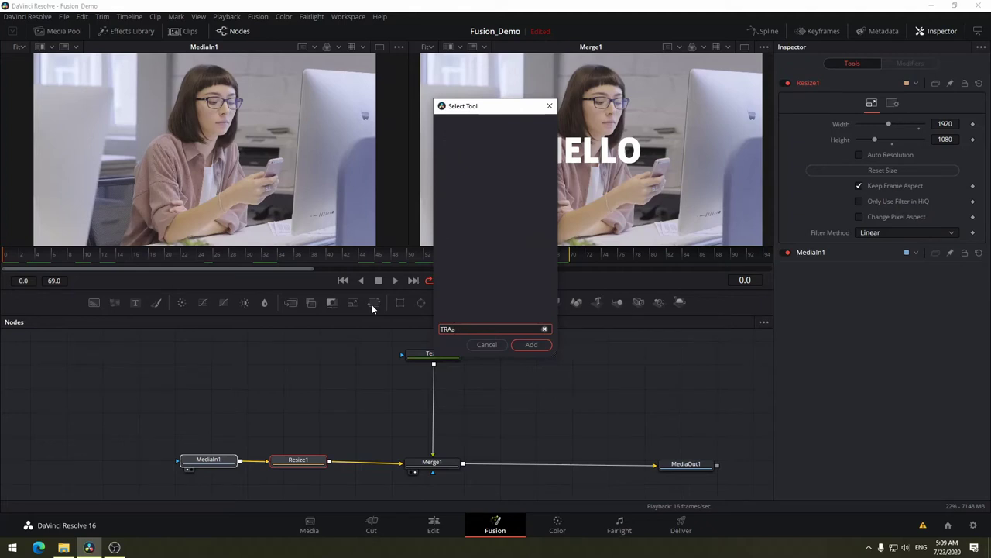
{"action": "key", "text": "BackSpace"}
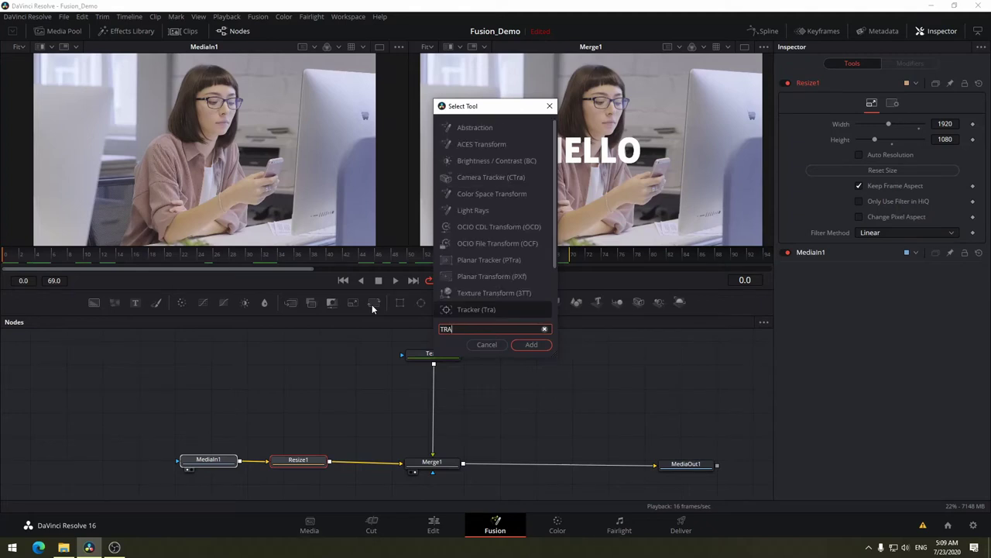
{"action": "type", "text": "ns"}
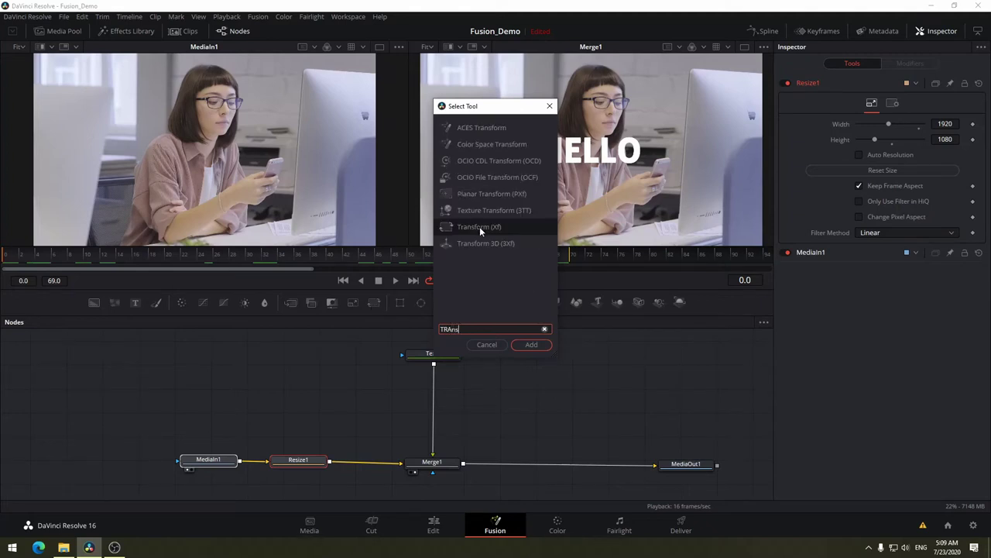
{"action": "left_click", "coordinate": [482, 227]}
{"action": "left_click", "coordinate": [546, 343]}
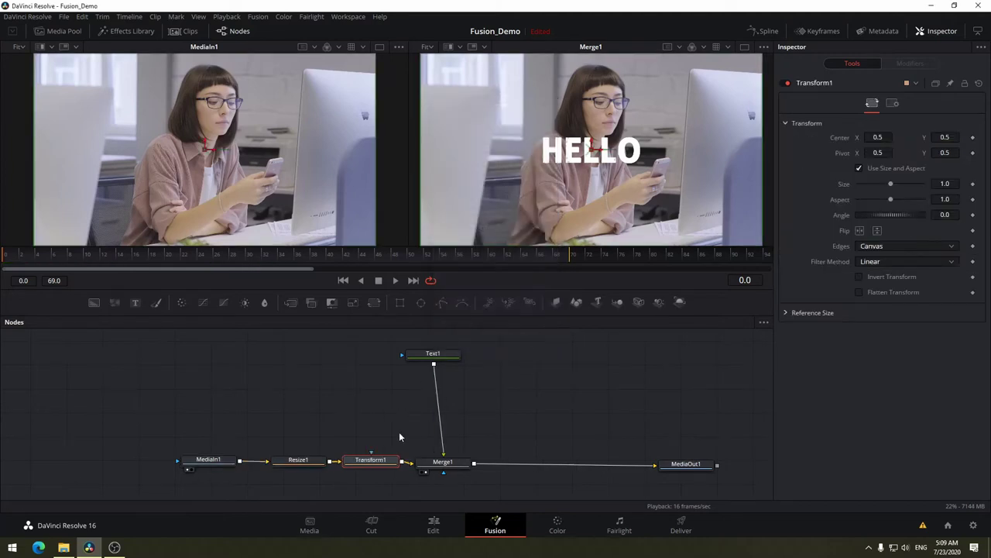
- Take Transform1 off the main branch and insert it between Text1 and Merge1
{"action": "left_click_drag", "start_coordinate": [372, 460], "coordinate": [387, 390]}
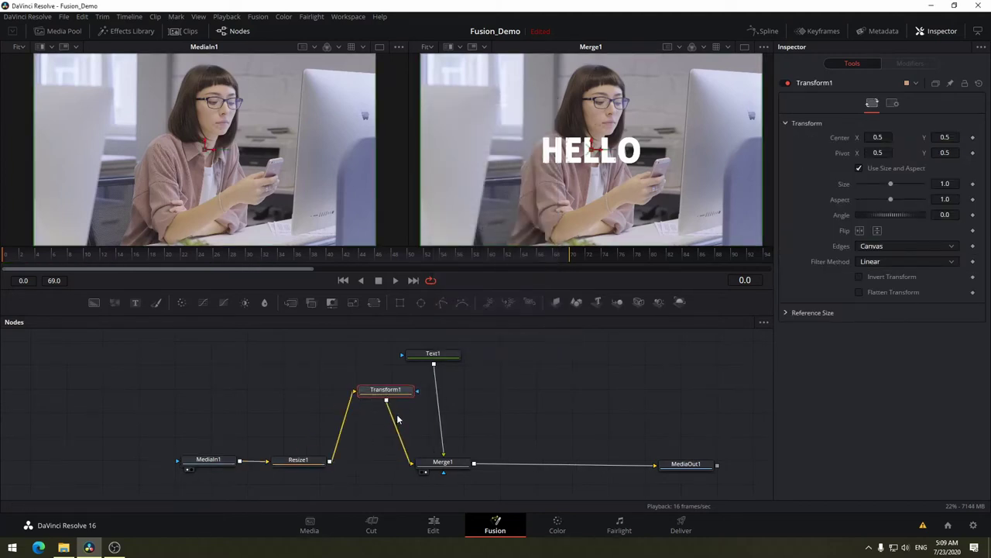
{"action": "key", "text": "ctrl+z"}
{"action": "key", "text": "ctrl+z"}
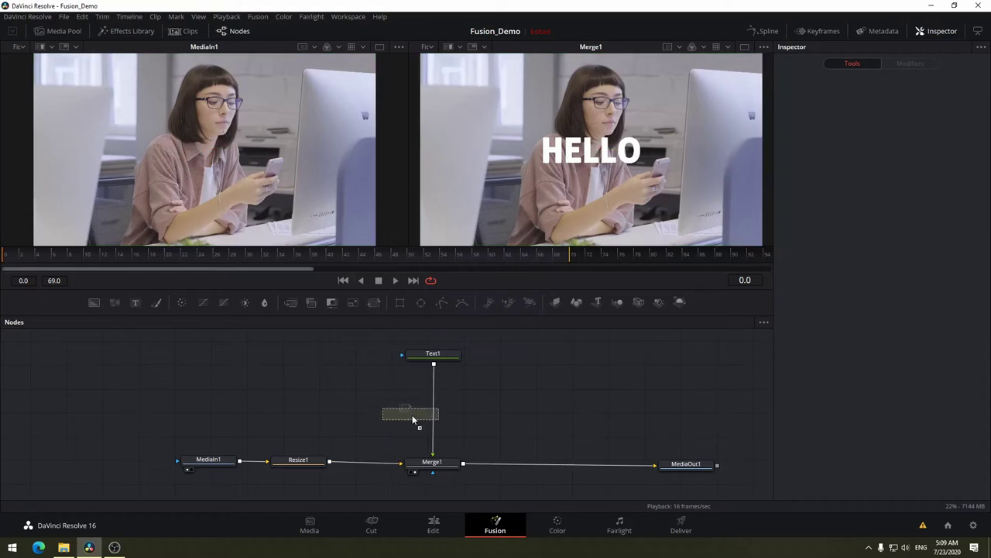
{"action": "left_click", "coordinate": [389, 400]}
{"action": "left_click_drag", "start_coordinate": [393, 400], "coordinate": [487, 395]}
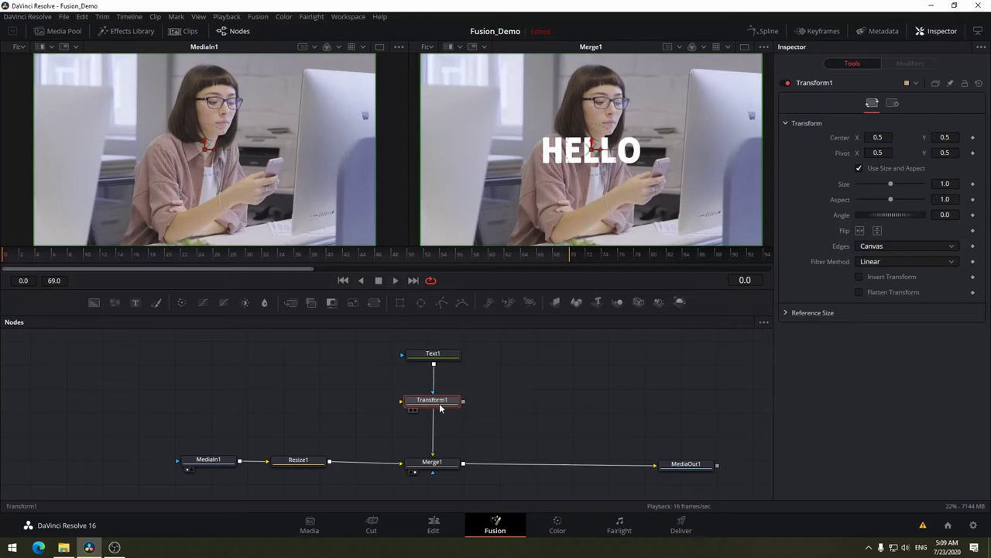
{"action": "mouse_move", "coordinate": [487, 396]}
{"action": "left_mouse_down"}
{"action": "mouse_move", "coordinate": [434, 411]}
{"action": "mouse_move", "coordinate": [442, 413]}
{"action": "left_mouse_up"}
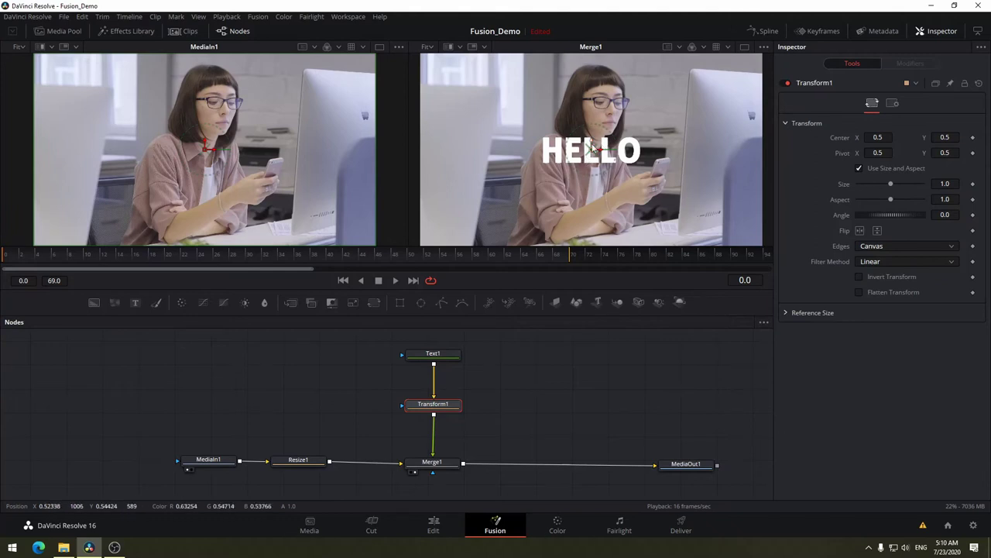
- Drag Transform1's viewer centre to shift HELLO left, to centre X 0.340120
{"action": "mouse_move", "coordinate": [591, 151]}
{"action": "left_mouse_down"}
{"action": "mouse_move", "coordinate": [601, 107]}
{"action": "mouse_move", "coordinate": [603, 120]}
{"action": "left_mouse_up"}
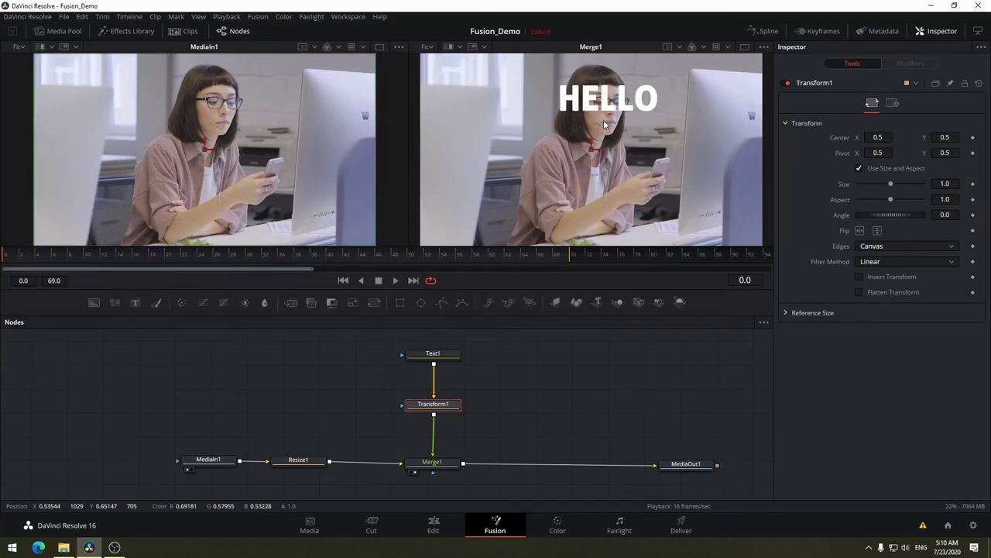
{"action": "key", "text": "ctrl+z"}
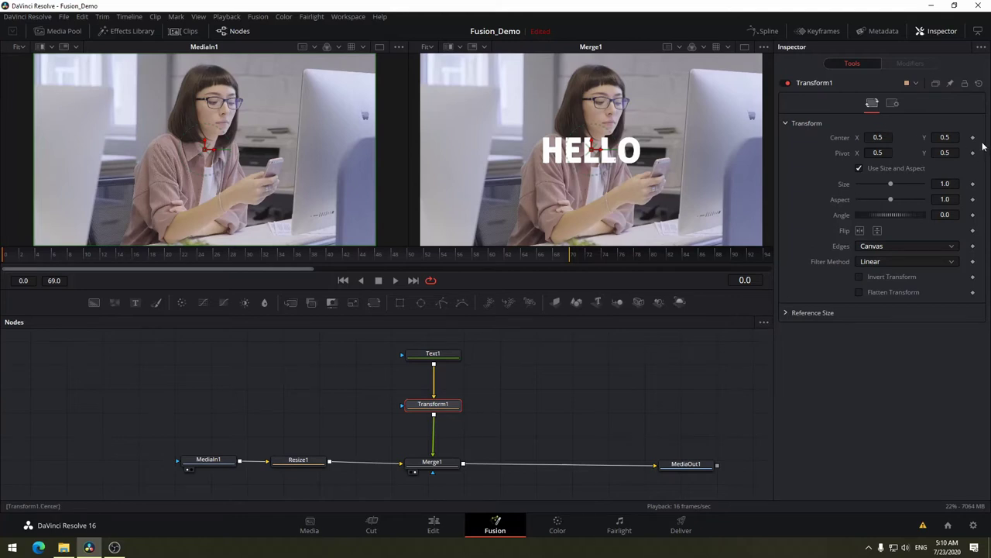
{"action": "left_click_drag", "start_coordinate": [433, 404], "coordinate": [434, 404]}
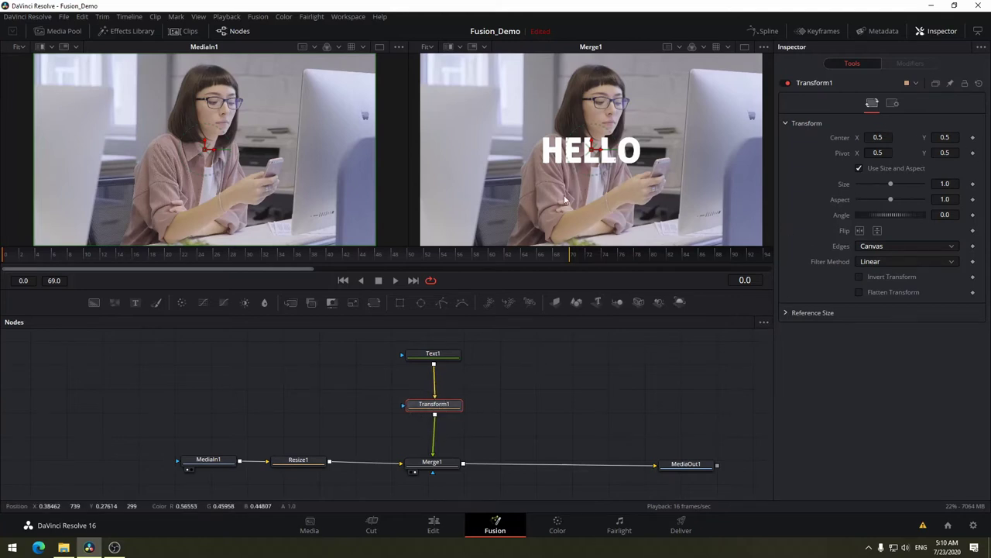
{"action": "mouse_move", "coordinate": [577, 142]}
{"action": "left_mouse_down"}
{"action": "mouse_move", "coordinate": [562, 126]}
{"action": "mouse_move", "coordinate": [581, 99]}
{"action": "left_mouse_up"}
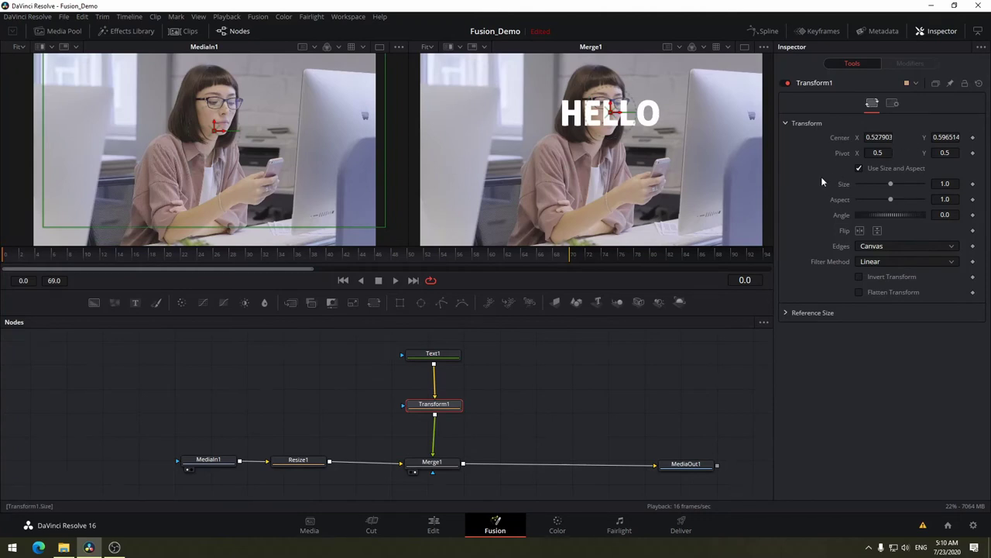
{"action": "key", "text": "ctrl+z"}
{"action": "key", "text": "ctrl+z"}
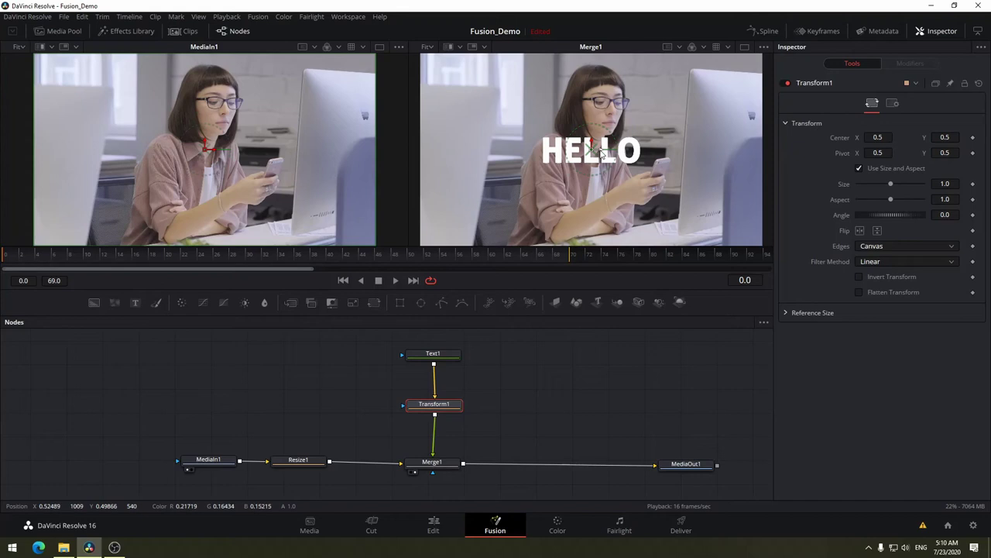
{"action": "mouse_move", "coordinate": [601, 153]}
{"action": "left_mouse_down"}
{"action": "mouse_move", "coordinate": [481, 153]}
{"action": "mouse_move", "coordinate": [493, 154]}
{"action": "left_mouse_up"}
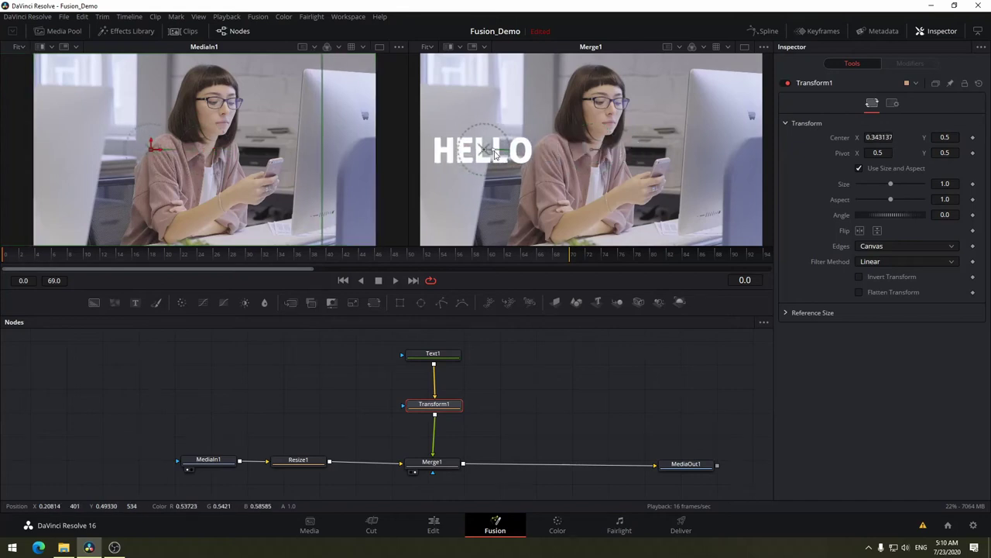
- Shrink HELLO to size 0.0551, raise it near the top, and nudge the Text1 node up
{"action": "left_click", "coordinate": [439, 355]}
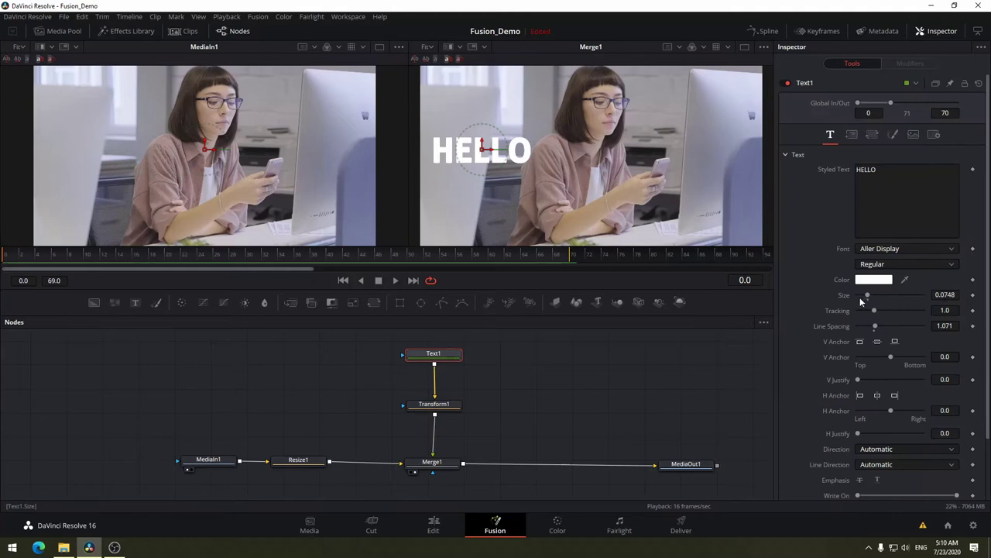
{"action": "left_click_drag", "start_coordinate": [869, 297], "coordinate": [866, 298]}
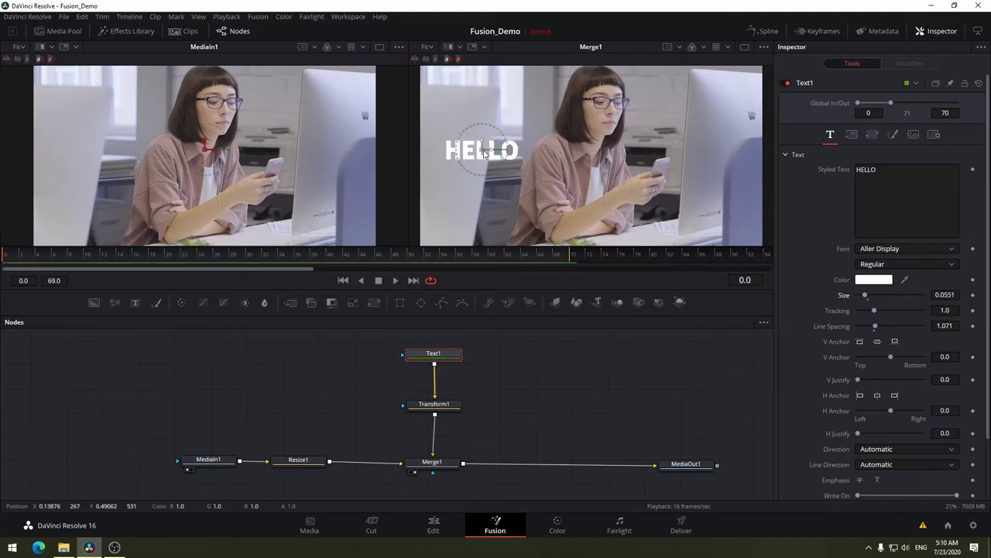
{"action": "left_click_drag", "start_coordinate": [482, 153], "coordinate": [492, 103]}
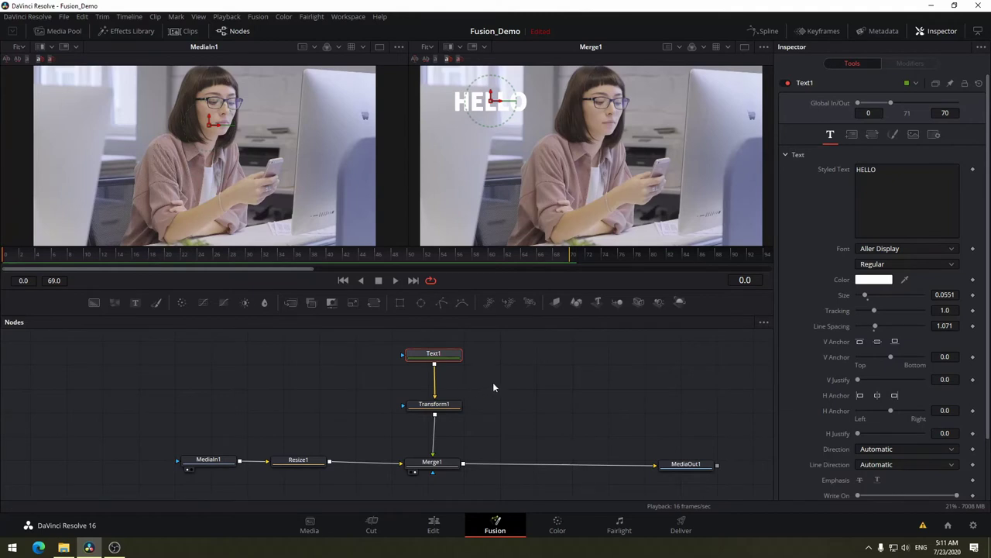
{"action": "left_click_drag", "start_coordinate": [524, 373], "coordinate": [532, 401]}
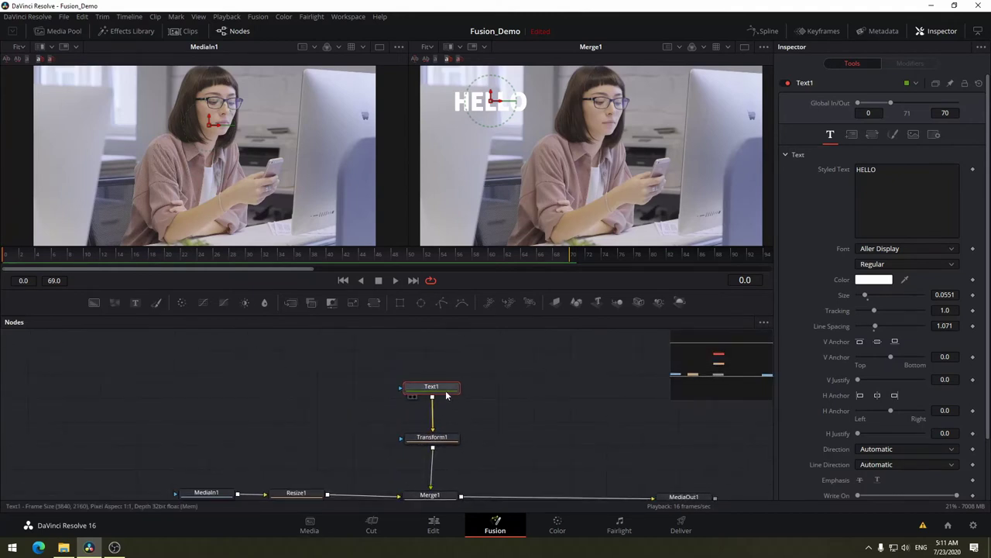
{"action": "left_click_drag", "start_coordinate": [446, 395], "coordinate": [448, 383]}
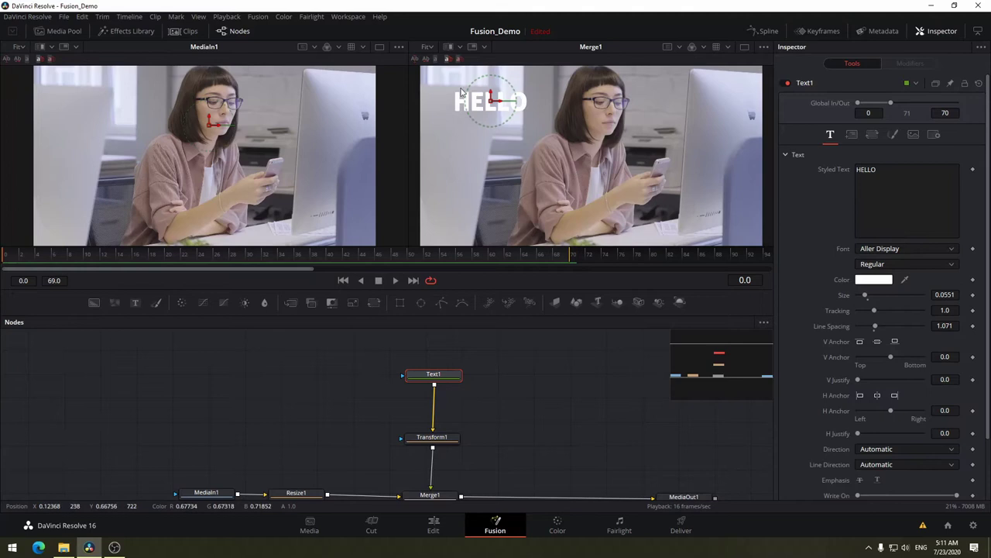
{"action": "left_click", "coordinate": [522, 359]}
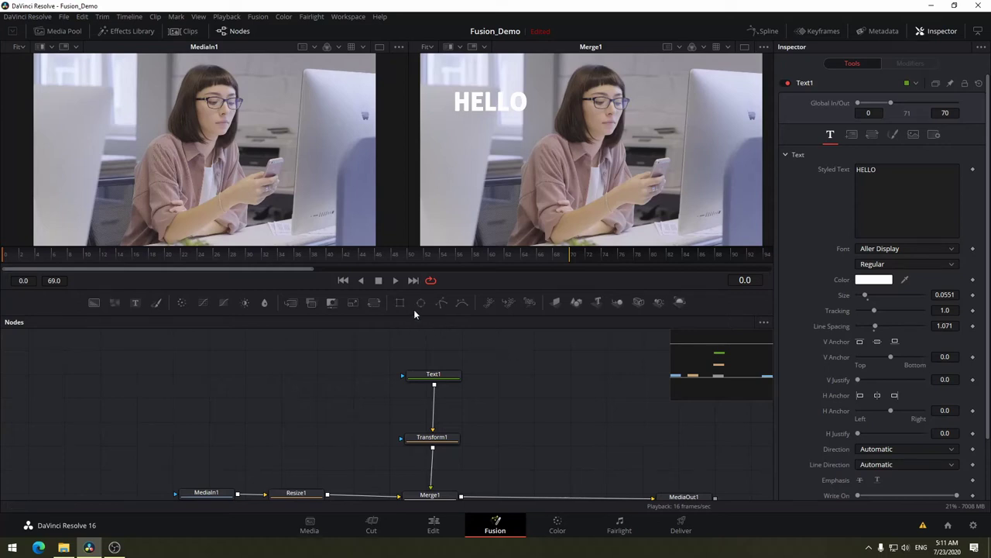
- Add a Rectangle1 node and shrink its box to a small box over HELLO
{"action": "left_click_drag", "start_coordinate": [401, 303], "coordinate": [504, 356]}
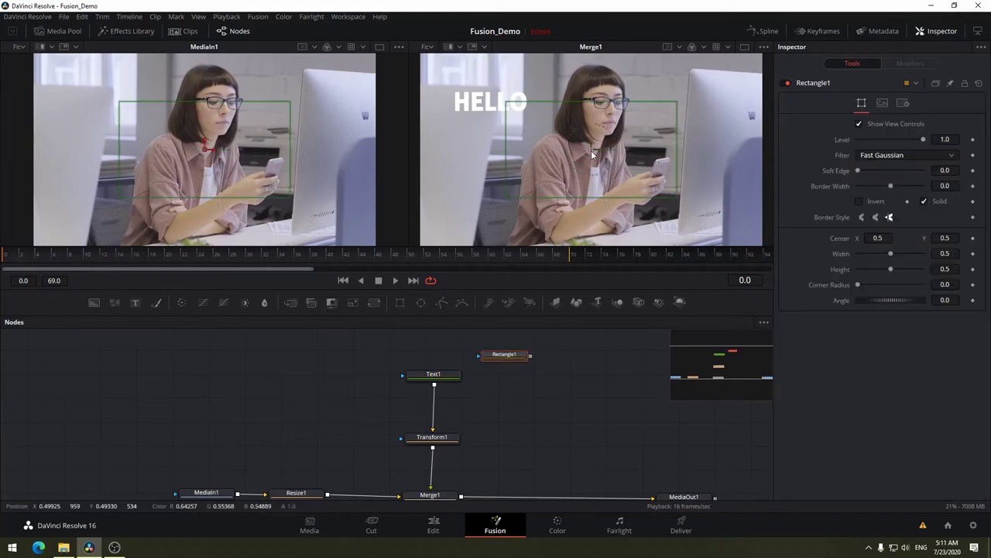
{"action": "left_click_drag", "start_coordinate": [591, 153], "coordinate": [532, 133]}
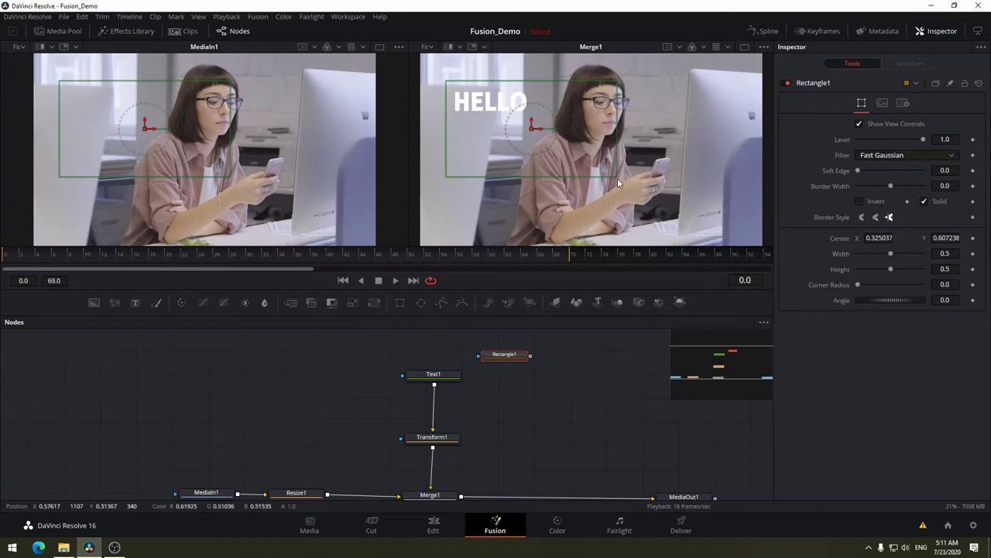
{"action": "left_click_drag", "start_coordinate": [618, 180], "coordinate": [579, 143]}
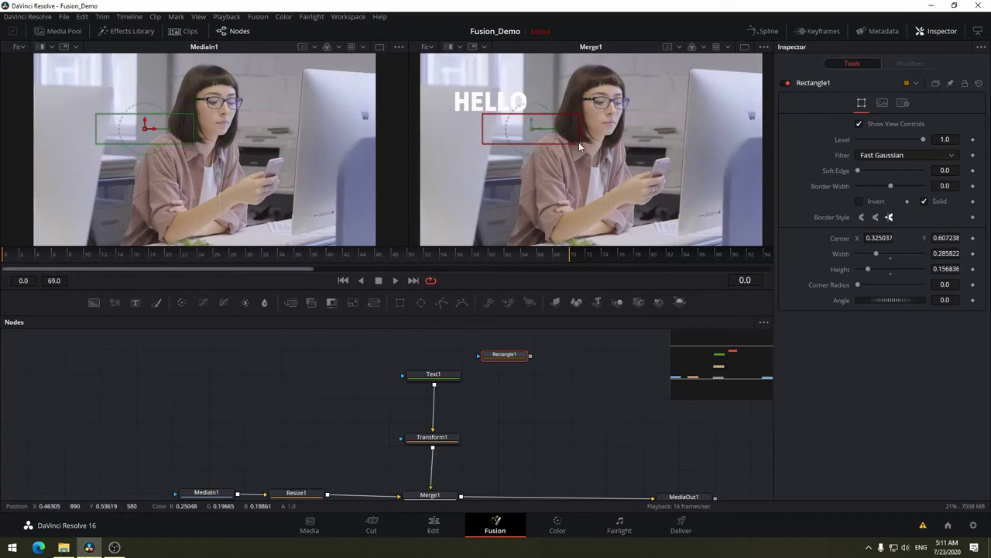
{"action": "left_click_drag", "start_coordinate": [533, 132], "coordinate": [492, 104]}
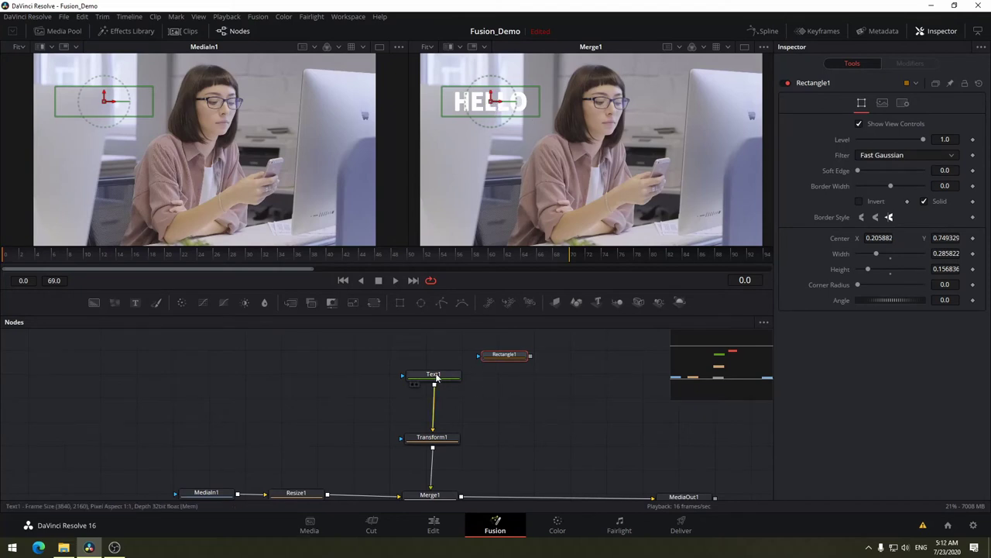
- Test linking Rectangle1 into Text1 and Transform1, then detach those links
{"action": "left_click_drag", "start_coordinate": [436, 377], "coordinate": [409, 346]}
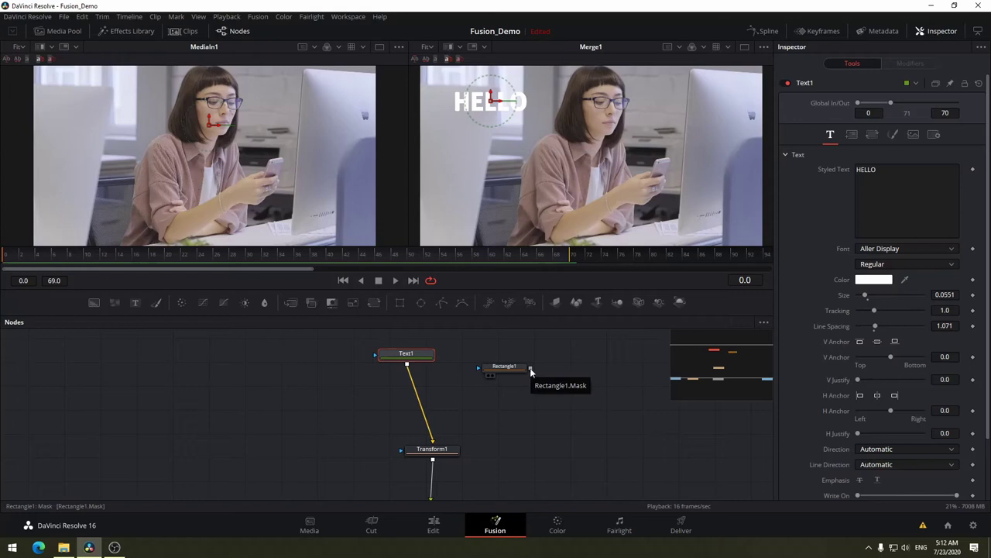
{"action": "left_click_drag", "start_coordinate": [531, 370], "coordinate": [408, 365]}
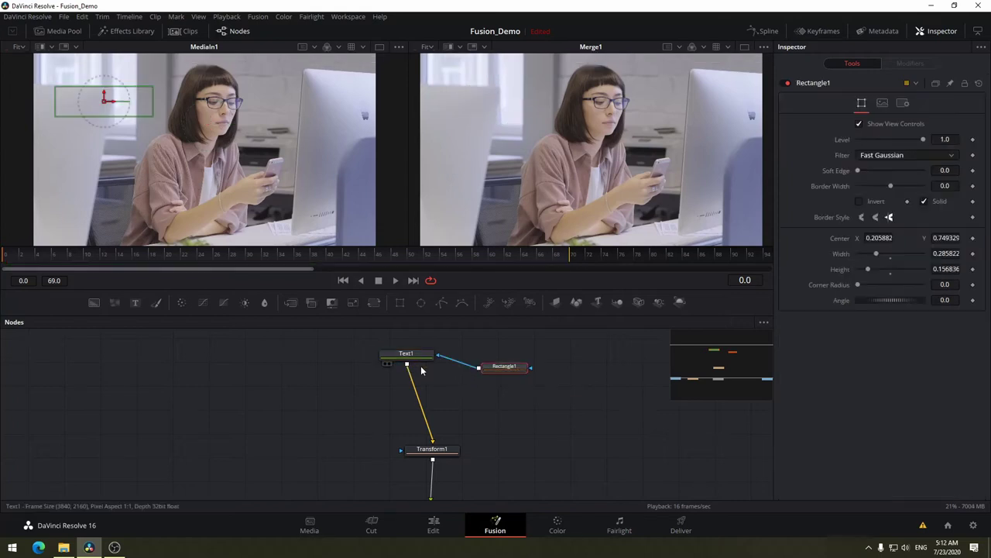
{"action": "left_click", "coordinate": [461, 353]}
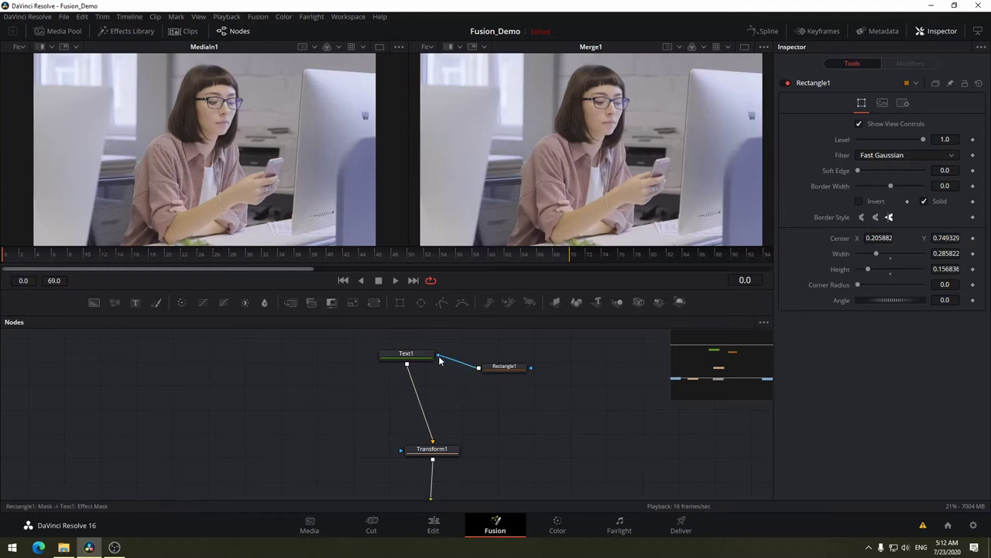
{"action": "left_click_drag", "start_coordinate": [438, 359], "coordinate": [461, 361]}
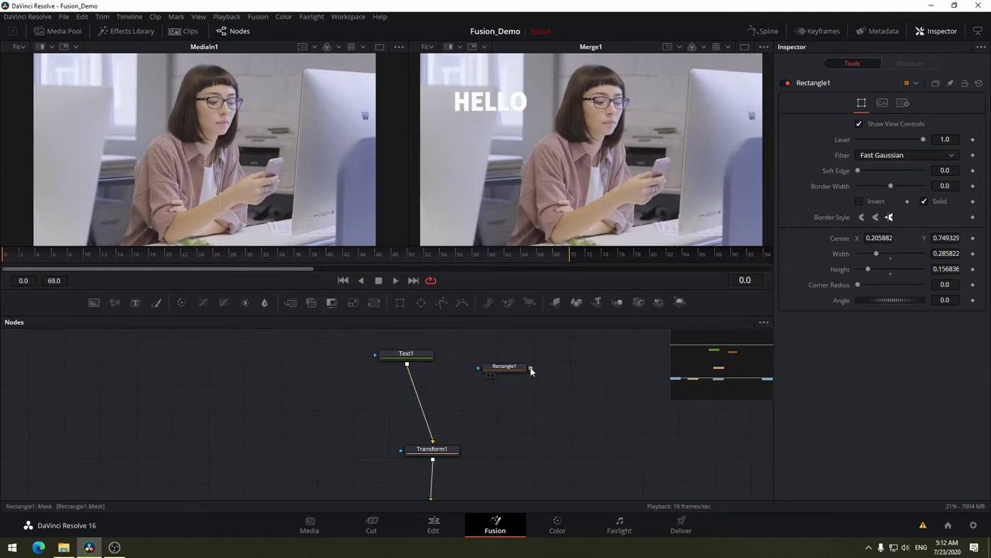
{"action": "mouse_move", "coordinate": [530, 368]}
{"action": "left_mouse_down"}
{"action": "mouse_move", "coordinate": [407, 366]}
{"action": "mouse_move", "coordinate": [469, 371]}
{"action": "left_mouse_up"}
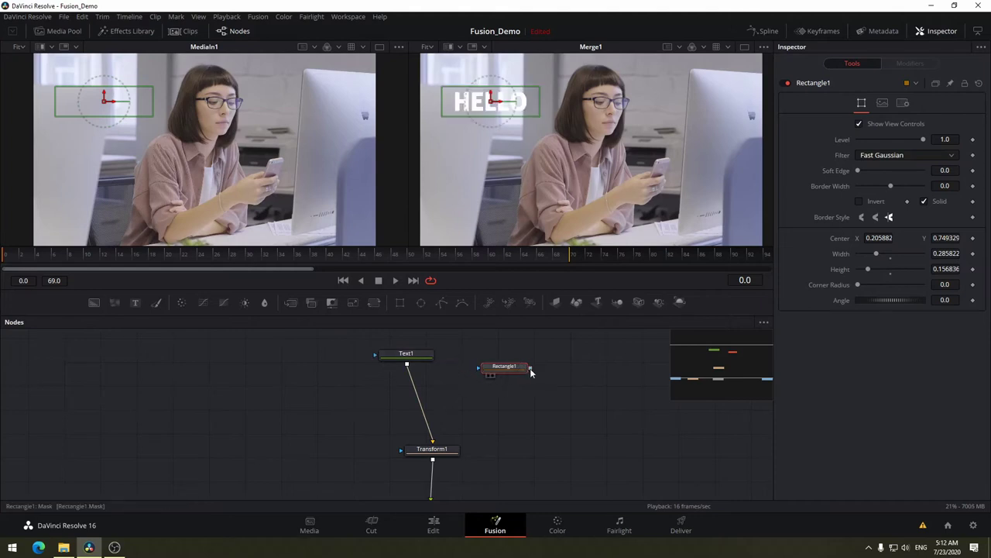
{"action": "mouse_move", "coordinate": [531, 368]}
{"action": "left_mouse_down"}
{"action": "mouse_move", "coordinate": [431, 442]}
{"action": "mouse_move", "coordinate": [449, 373]}
{"action": "left_mouse_up"}
- Drop a Merge node onto the Text1–Transform1 link; Text1 to foreground, Rectangle1 to background
{"action": "left_click_drag", "start_coordinate": [293, 303], "coordinate": [422, 405]}
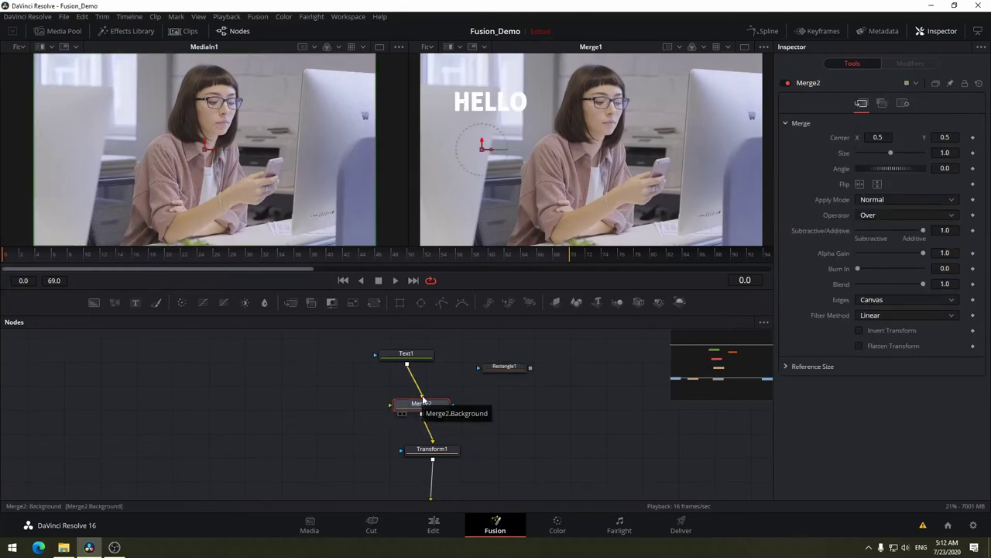
{"action": "left_click_drag", "start_coordinate": [392, 411], "coordinate": [438, 399]}
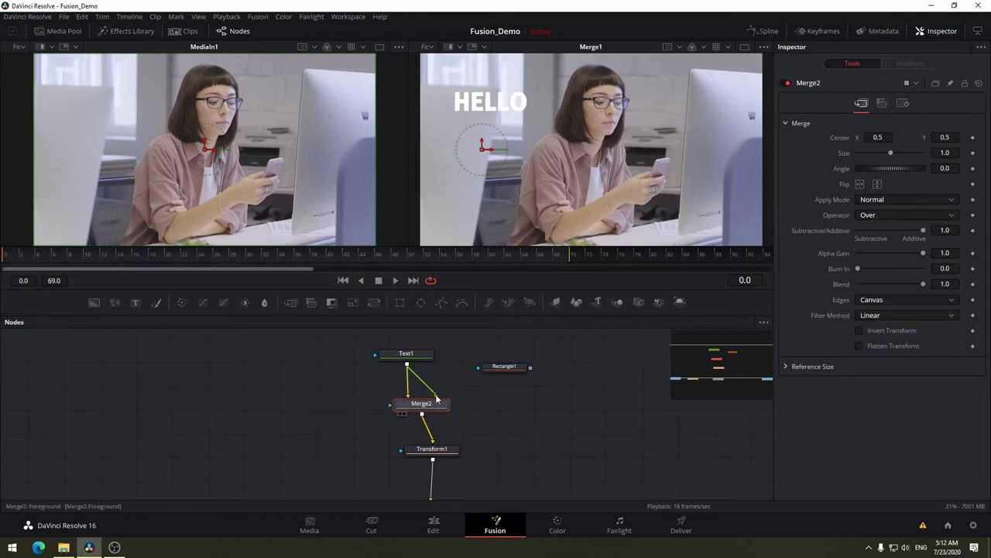
{"action": "left_click_drag", "start_coordinate": [407, 401], "coordinate": [480, 394]}
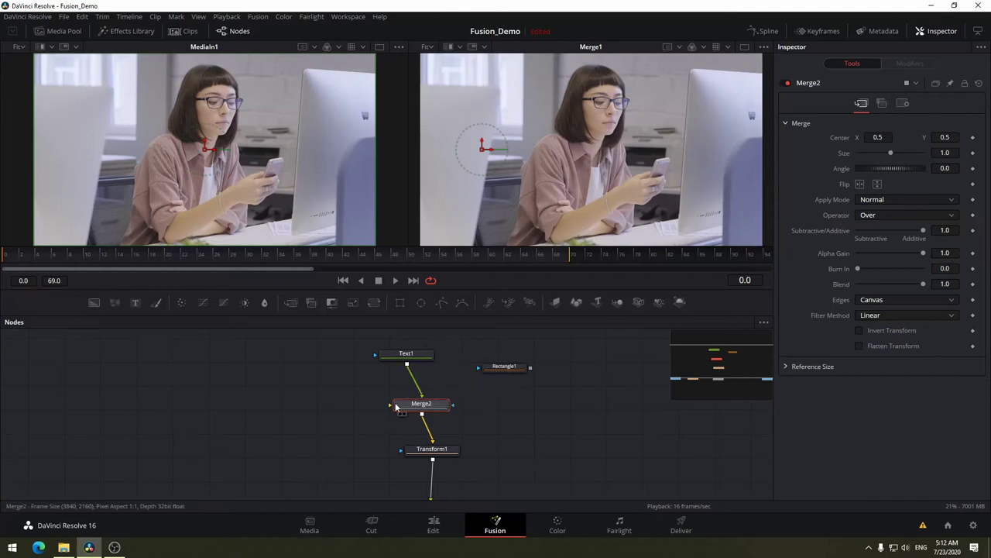
{"action": "mouse_move", "coordinate": [396, 407]}
{"action": "left_mouse_down"}
{"action": "mouse_move", "coordinate": [506, 369]}
{"action": "mouse_move", "coordinate": [348, 404]}
{"action": "left_mouse_up"}
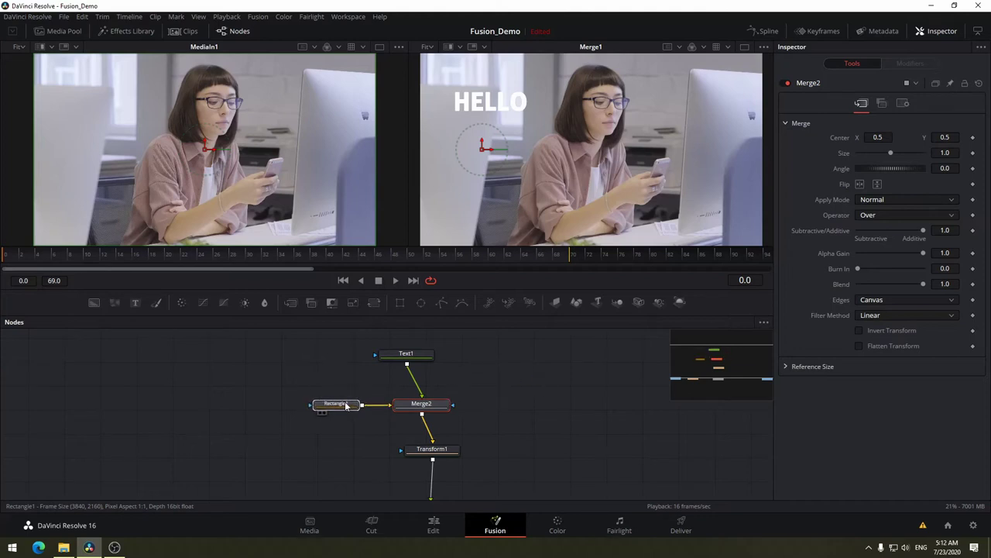
{"action": "left_click", "coordinate": [341, 404]}
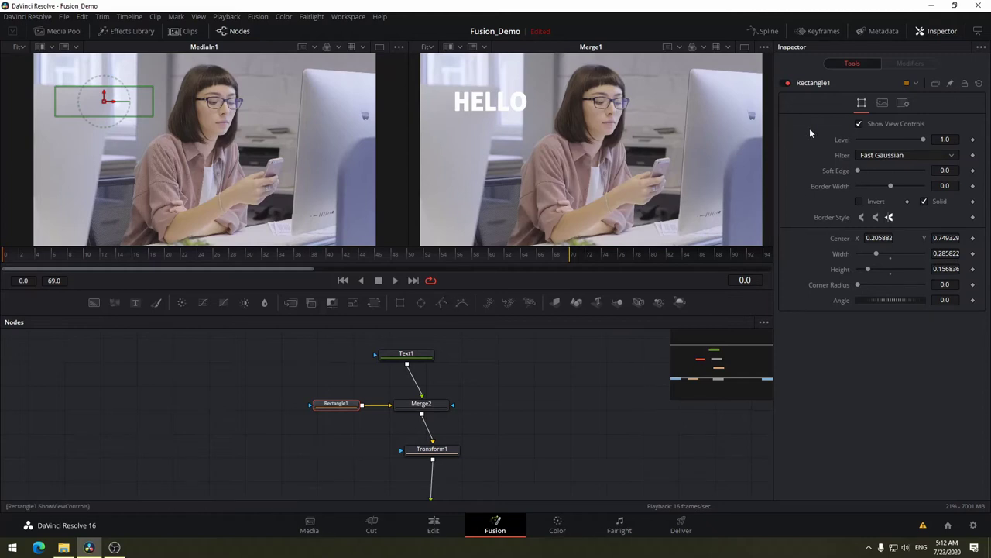
- Widen Rectangle1 to width 0.299 in the Inspector
{"action": "left_click", "coordinate": [925, 202]}
{"action": "left_click", "coordinate": [925, 201]}
{"action": "left_click_drag", "start_coordinate": [873, 257], "coordinate": [878, 255]}
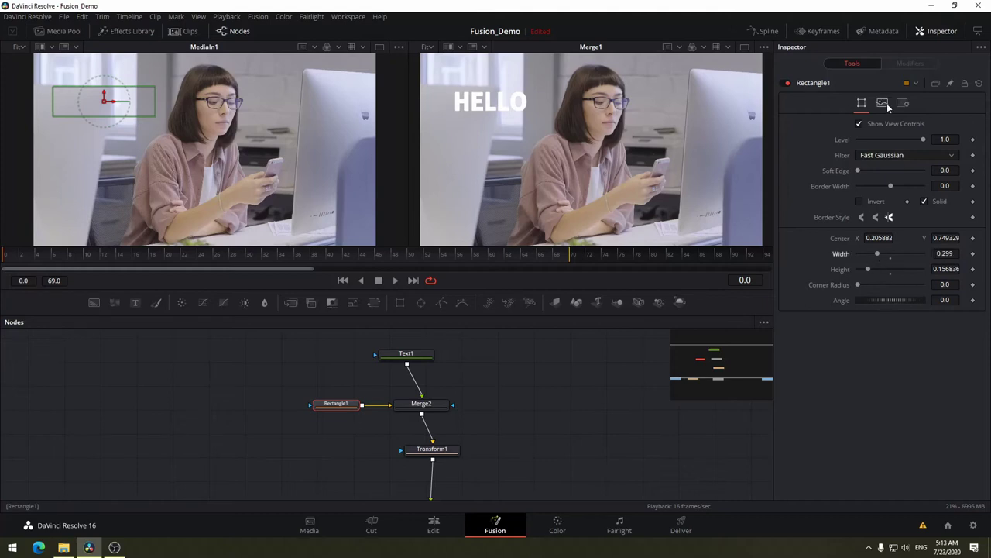
{"action": "left_click", "coordinate": [915, 83]}
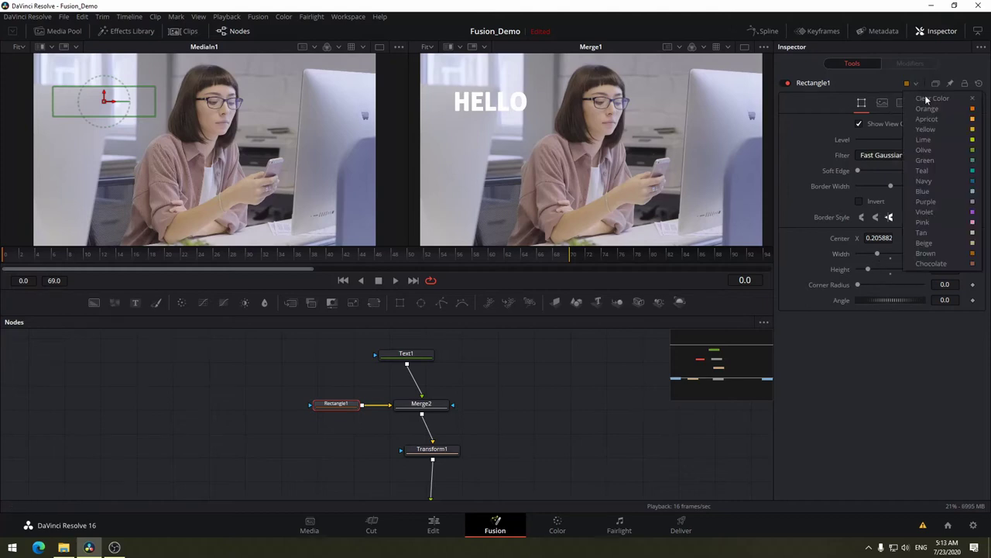
{"action": "left_click", "coordinate": [922, 70]}
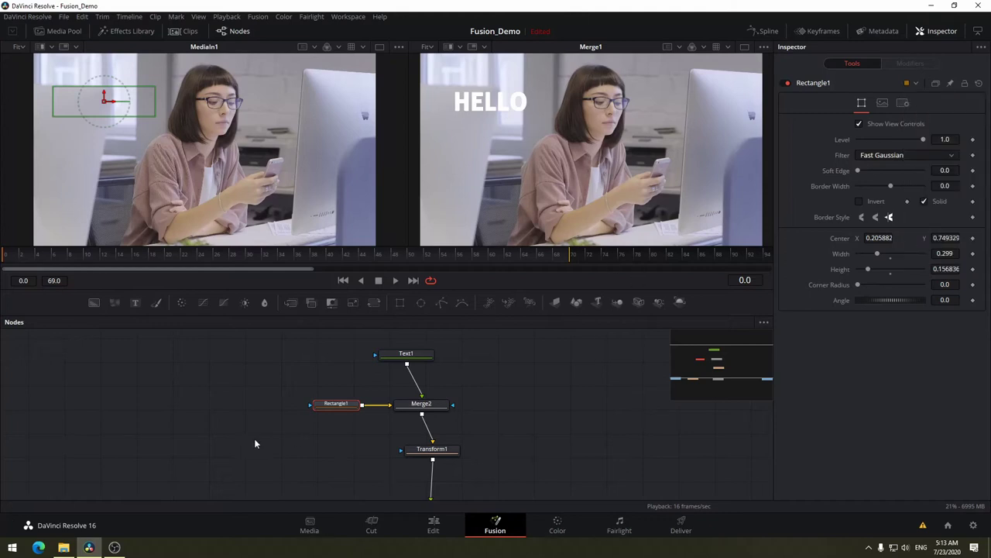
- Move the Rectangle1 node left of Merge2 and nudge it into place
{"action": "left_click_drag", "start_coordinate": [337, 404], "coordinate": [241, 405]}
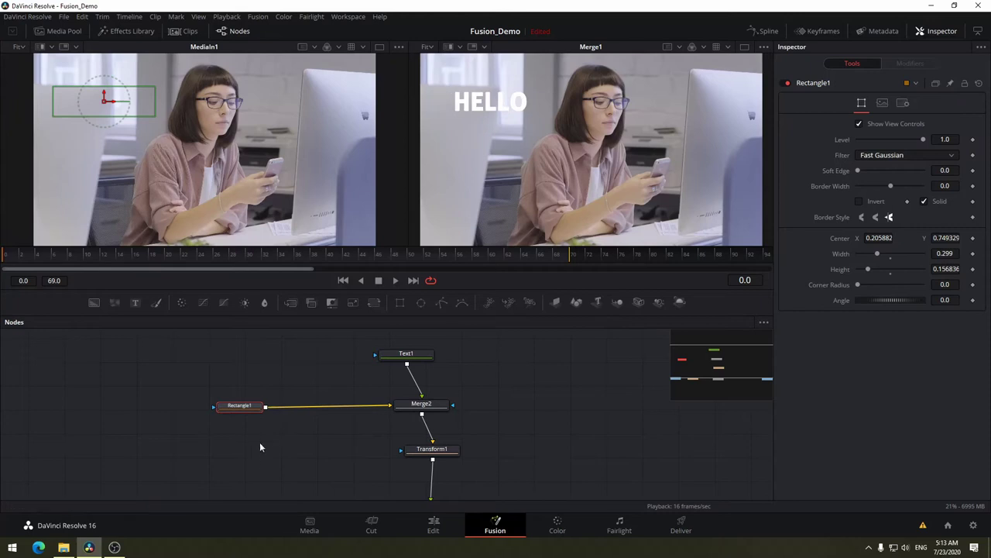
{"action": "left_click", "coordinate": [288, 367]}
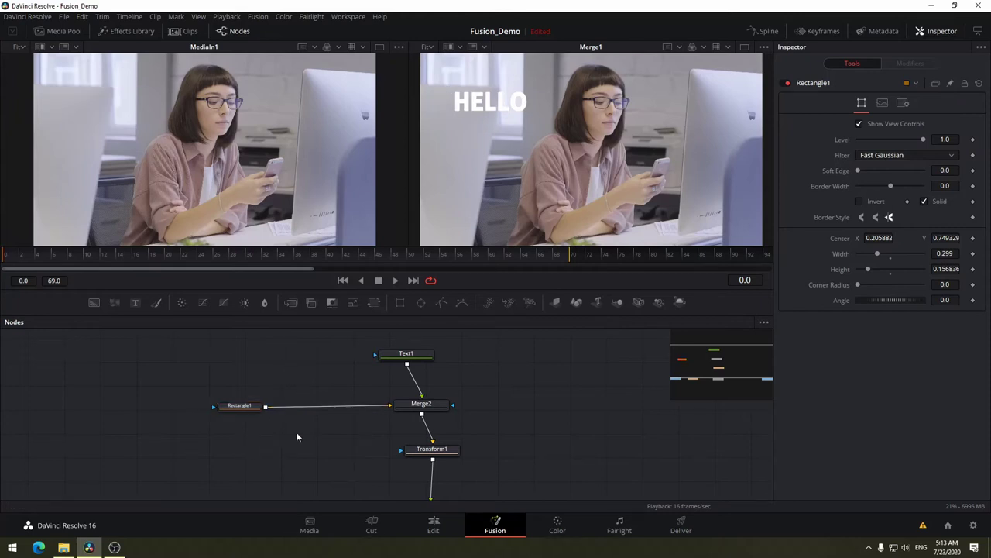
{"action": "left_click_drag", "start_coordinate": [241, 406], "coordinate": [251, 401]}
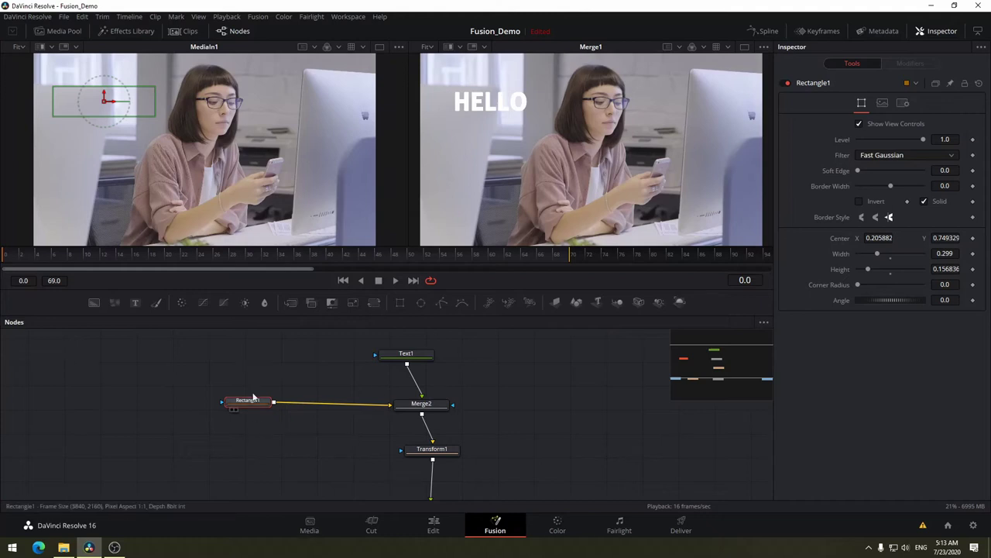
{"action": "left_click_drag", "start_coordinate": [255, 404], "coordinate": [263, 408]}
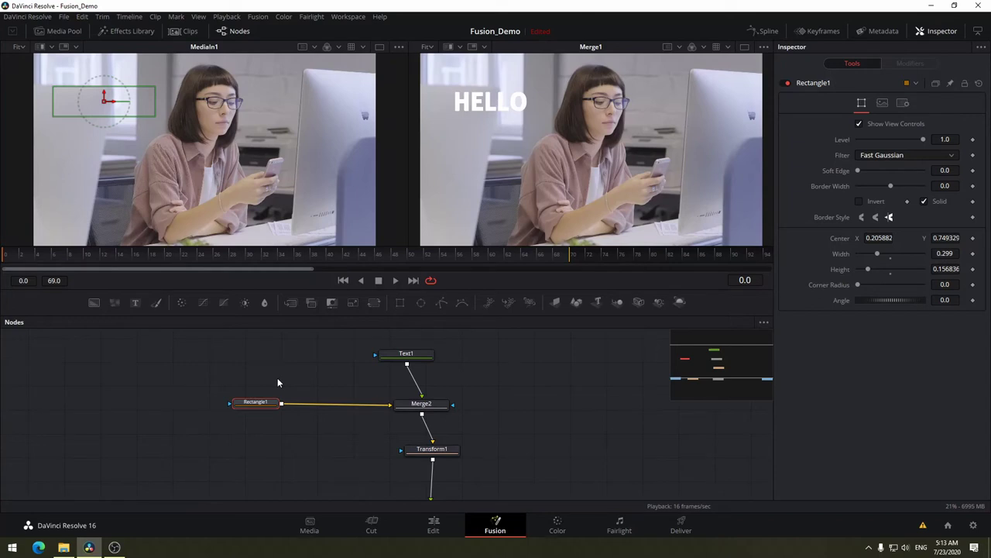
- Add a Background node via the 'back' tool search and place Background1 beside Merge2
{"action": "key", "text": "shift+space"}
{"action": "type", "text": "Transform"}
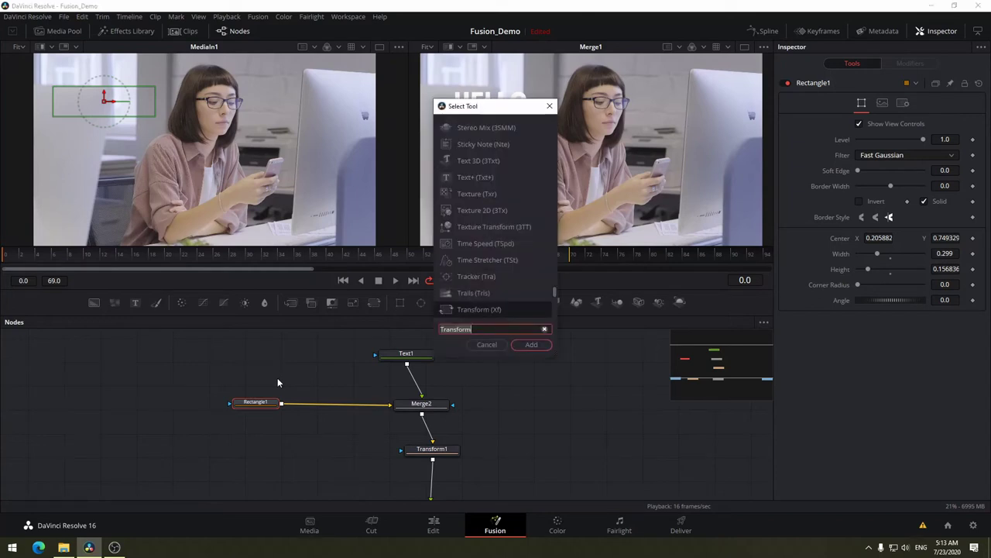
{"action": "type", "text": "back"}
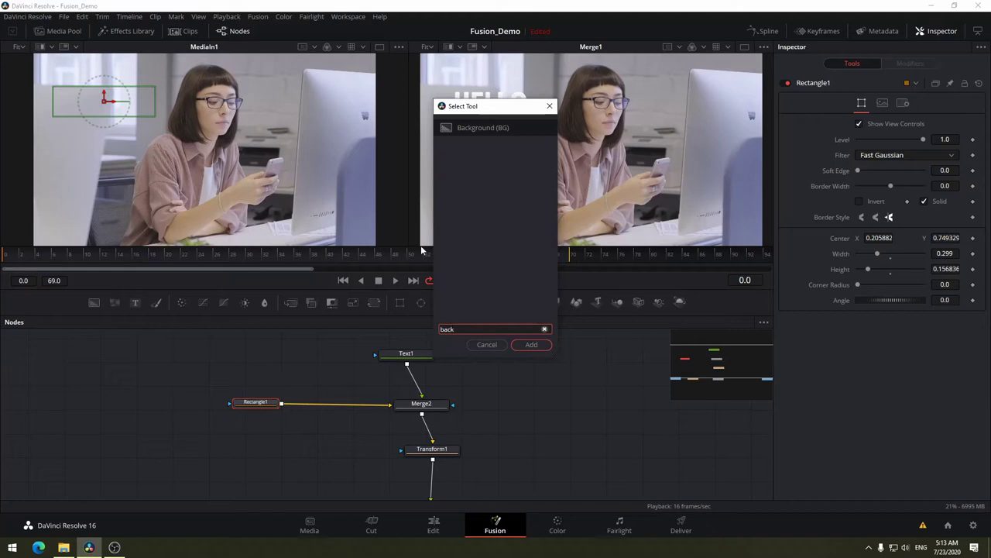
{"action": "left_click", "coordinate": [491, 128]}
{"action": "left_click", "coordinate": [530, 344]}
{"action": "mouse_move", "coordinate": [256, 431]}
{"action": "left_mouse_down"}
{"action": "mouse_move", "coordinate": [294, 364]}
{"action": "mouse_move", "coordinate": [393, 411]}
{"action": "left_mouse_up"}
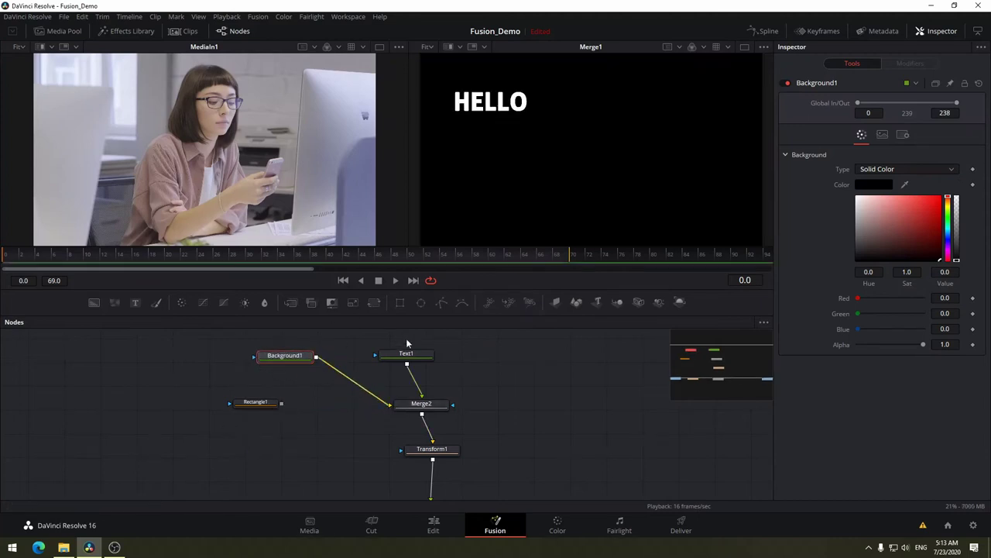
{"action": "left_click_drag", "start_coordinate": [289, 356], "coordinate": [333, 401]}
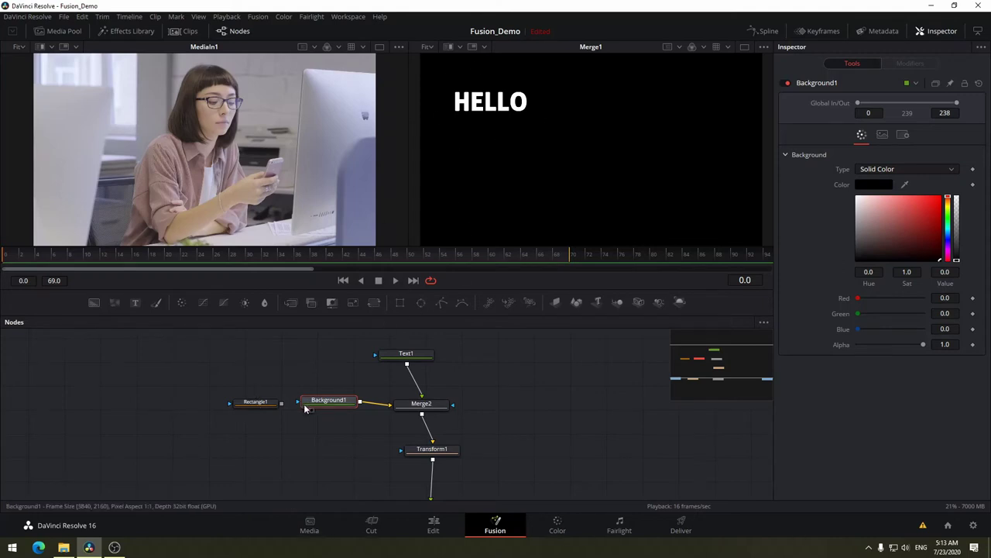
- Review Rectangle1's mask settings and Background1's colour, nudging Background1 in the graph
{"action": "scroll", "coordinate": [304, 404], "scroll_direction": "down", "scroll_amount": 2}
{"action": "scroll", "coordinate": [303, 391], "scroll_direction": "up", "scroll_amount": 2}
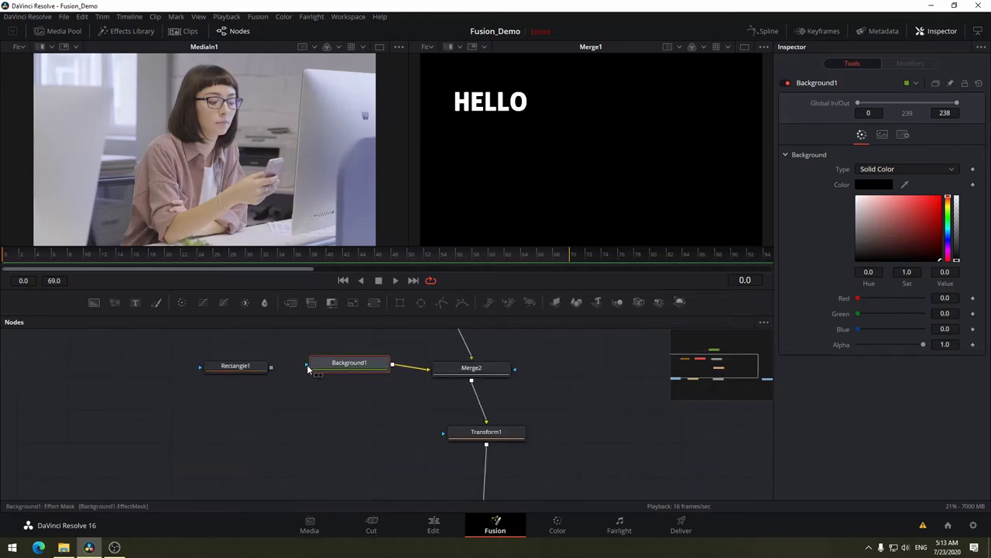
{"action": "left_click_drag", "start_coordinate": [307, 366], "coordinate": [306, 372]}
{"action": "mouse_move", "coordinate": [272, 341]}
{"action": "left_mouse_down"}
{"action": "mouse_move", "coordinate": [295, 364]}
{"action": "mouse_move", "coordinate": [246, 364]}
{"action": "mouse_move", "coordinate": [308, 361]}
{"action": "mouse_move", "coordinate": [270, 382]}
{"action": "mouse_move", "coordinate": [228, 380]}
{"action": "left_mouse_up"}
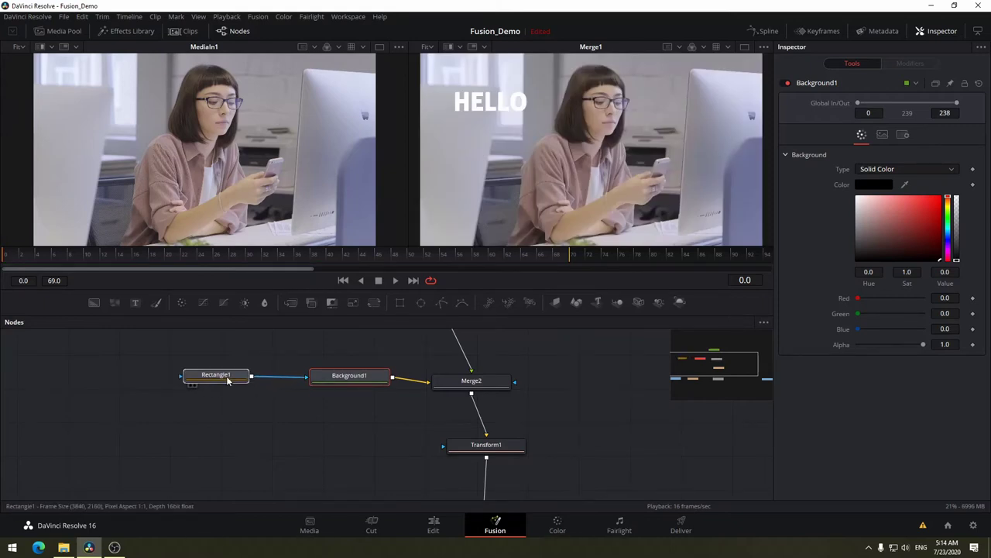
{"action": "left_click", "coordinate": [228, 378]}
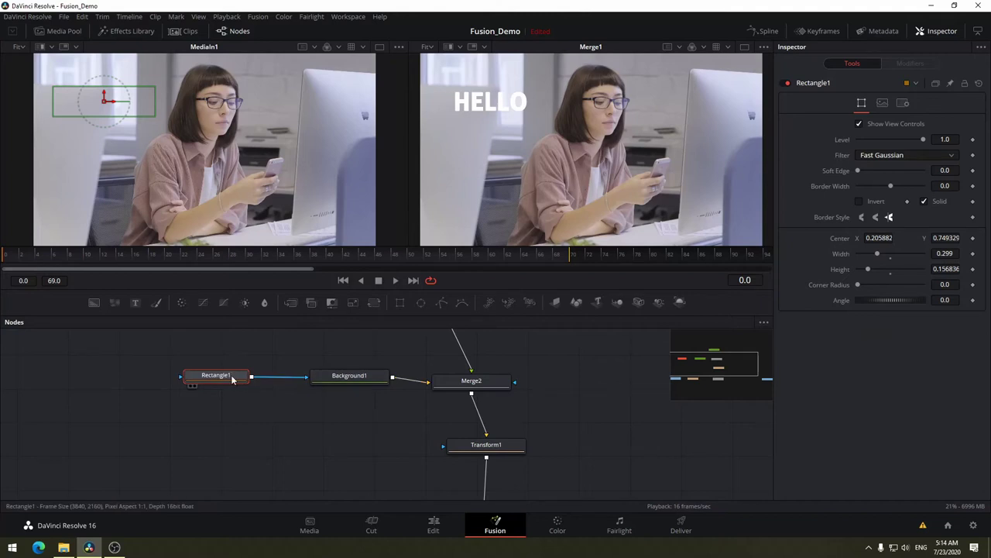
{"action": "left_click", "coordinate": [341, 377]}
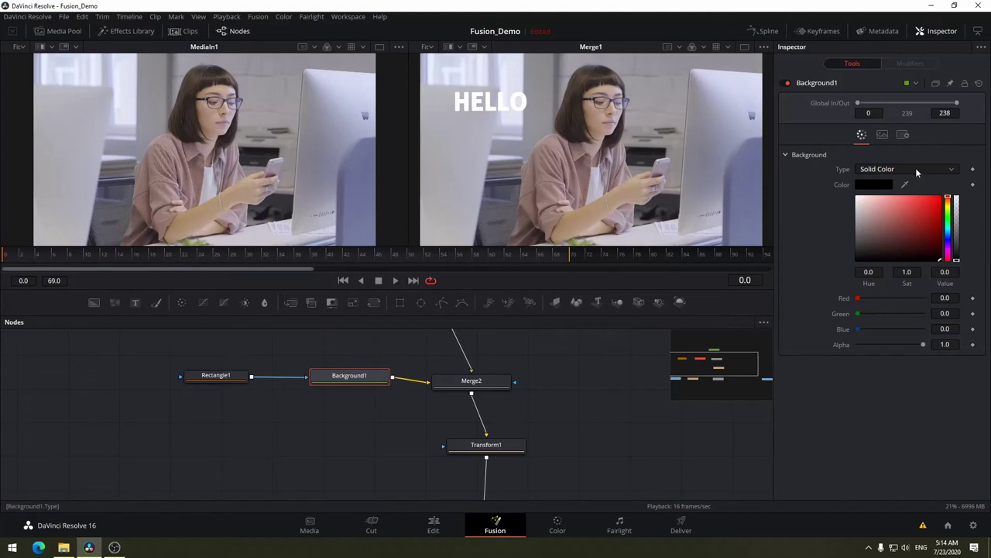
{"action": "left_click", "coordinate": [230, 378]}
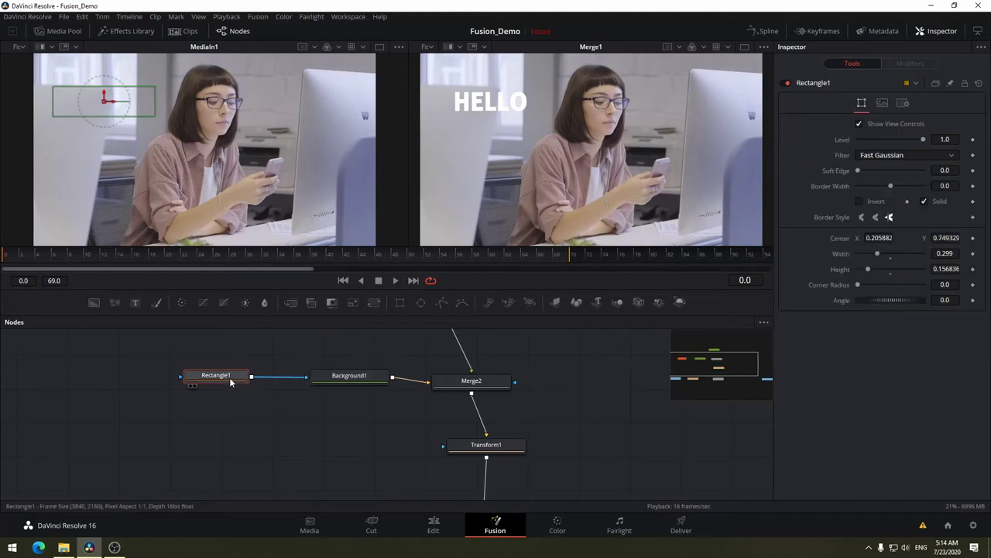
{"action": "left_click_drag", "start_coordinate": [359, 379], "coordinate": [357, 389]}
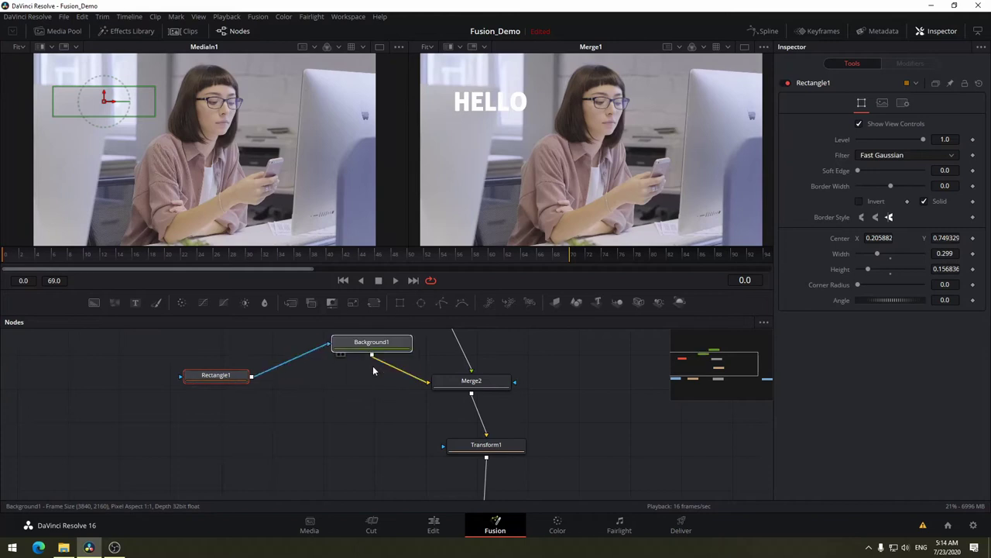
{"action": "left_click", "coordinate": [357, 389]}
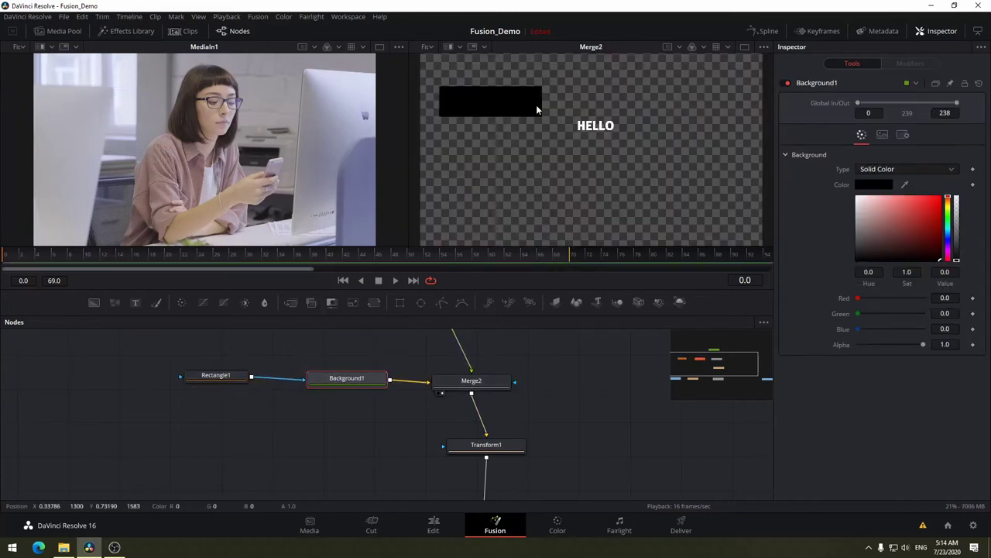
- Reposition the Text1 node and compare Background1 and Text1 settings
{"action": "left_click_drag", "start_coordinate": [582, 398], "coordinate": [559, 430]}
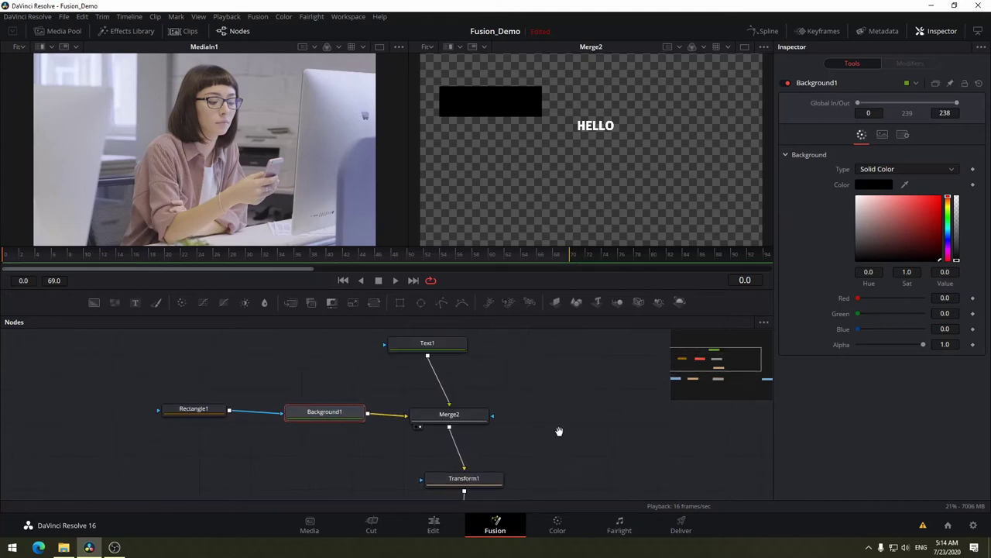
{"action": "left_click_drag", "start_coordinate": [458, 353], "coordinate": [473, 364]}
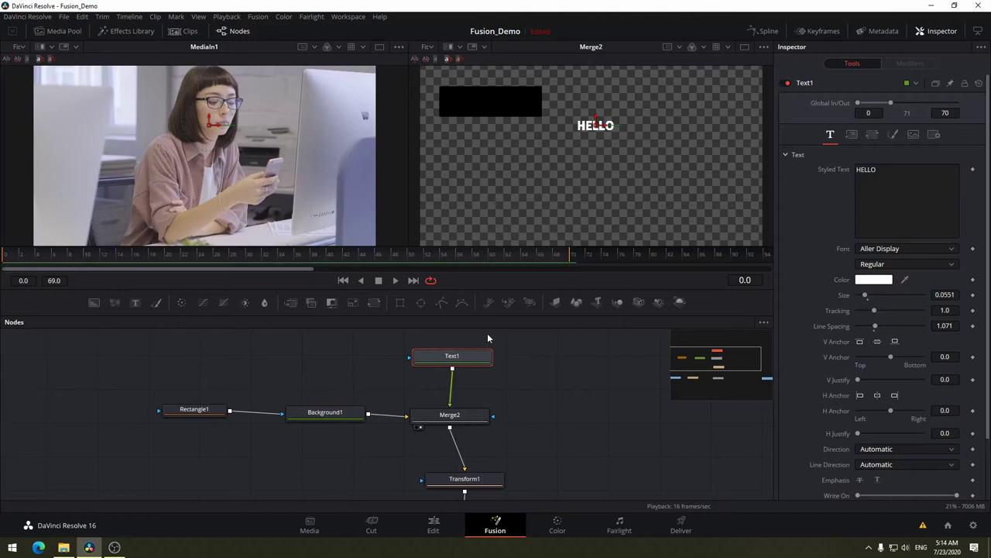
{"action": "left_click", "coordinate": [339, 417]}
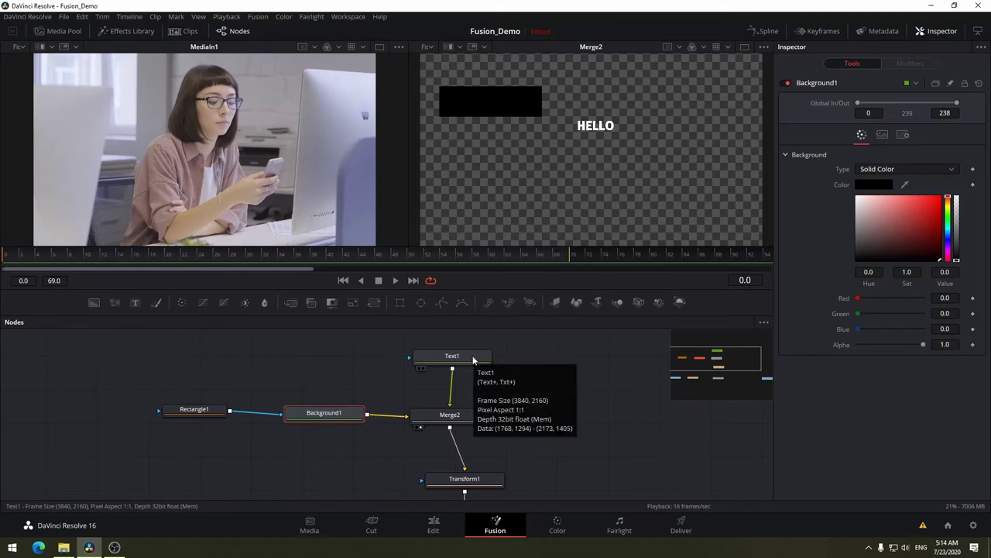
{"action": "left_click", "coordinate": [474, 359]}
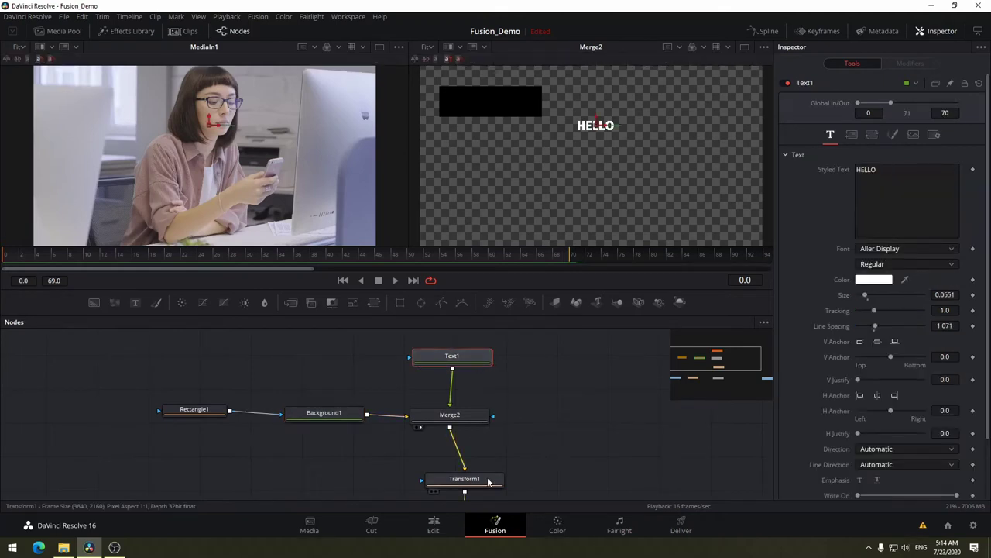
- Unhook Merge2 from Transform1 and move Transform1 up beside Merge2
{"action": "left_click_drag", "start_coordinate": [562, 403], "coordinate": [524, 356]}
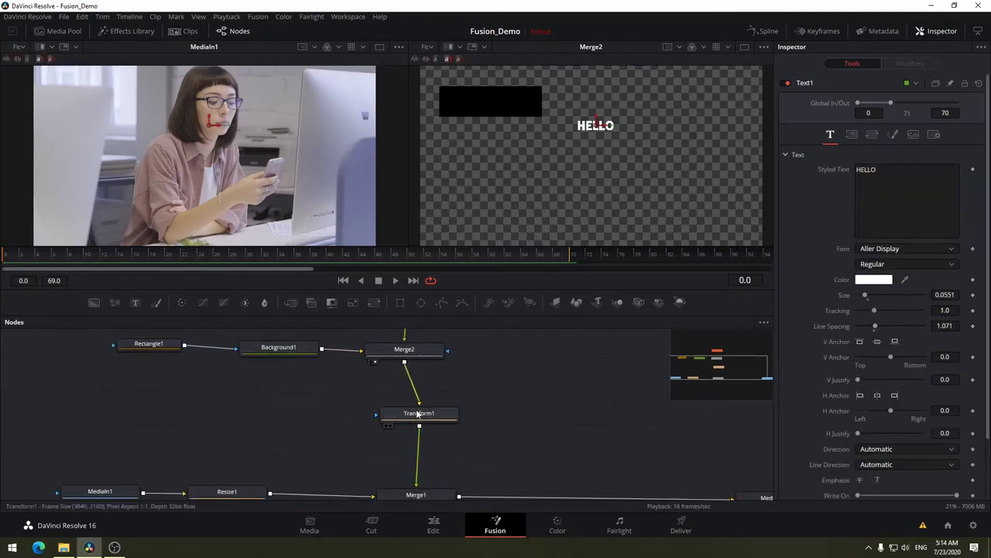
{"action": "left_click_drag", "start_coordinate": [417, 401], "coordinate": [391, 380]}
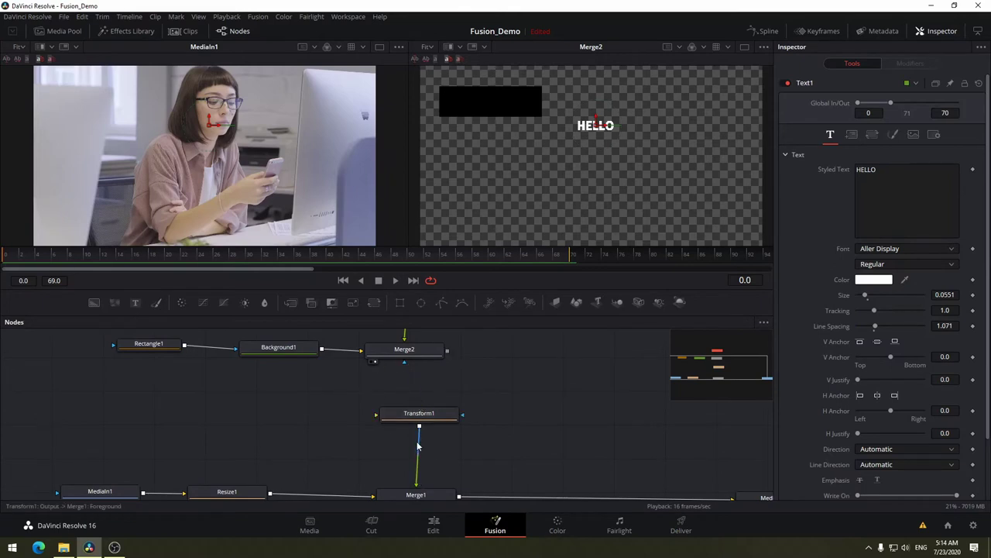
{"action": "left_click_drag", "start_coordinate": [417, 446], "coordinate": [417, 481]}
{"action": "left_click_drag", "start_coordinate": [432, 414], "coordinate": [527, 357]}
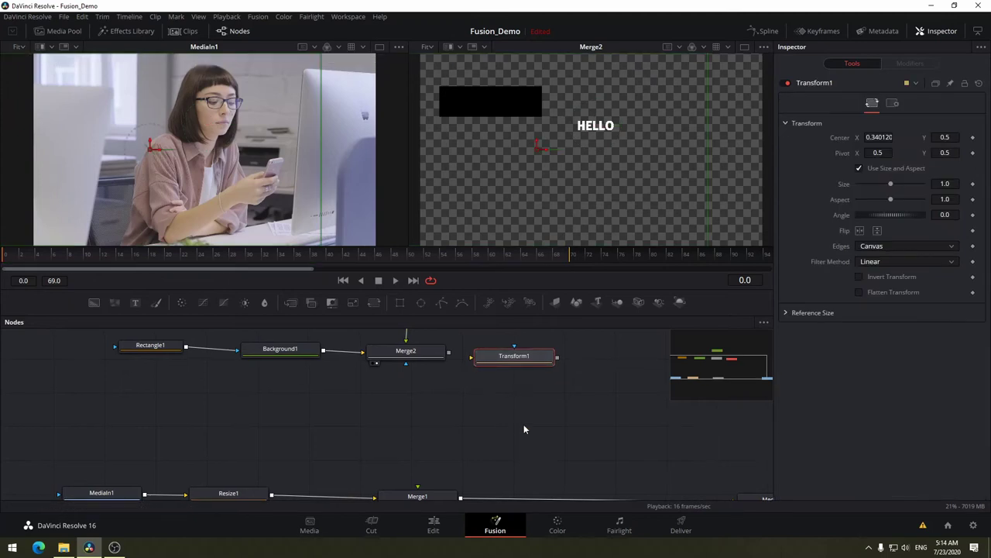
- Insert Transform1 into the Text1–Merge2 link and tidy both nodes
{"action": "scroll", "coordinate": [523, 423], "scroll_direction": "up", "scroll_amount": 3}
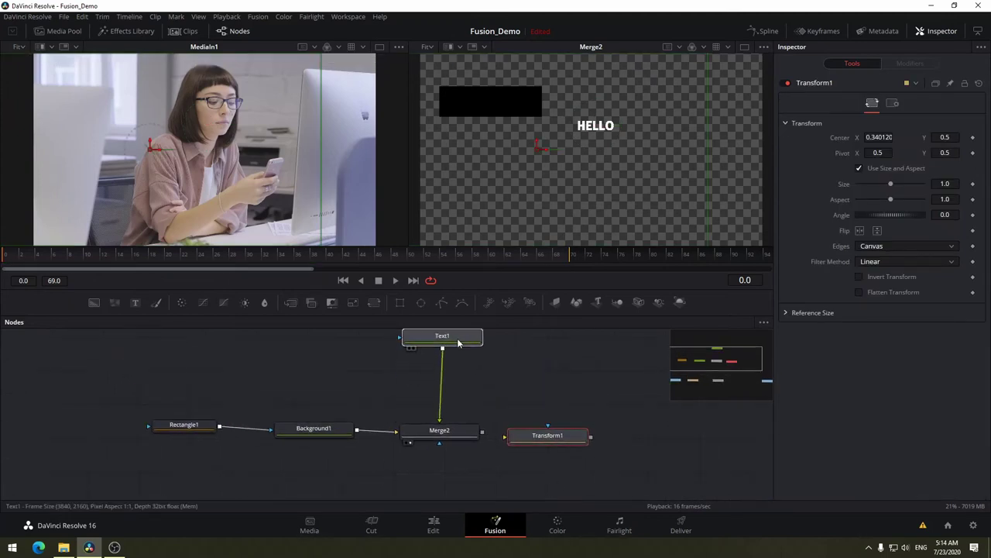
{"action": "left_click", "coordinate": [458, 343]}
{"action": "mouse_move", "coordinate": [554, 456]}
{"action": "left_mouse_down"}
{"action": "mouse_move", "coordinate": [465, 403]}
{"action": "mouse_move", "coordinate": [516, 403]}
{"action": "mouse_move", "coordinate": [441, 405]}
{"action": "left_mouse_up"}
{"action": "left_click", "coordinate": [517, 403]}
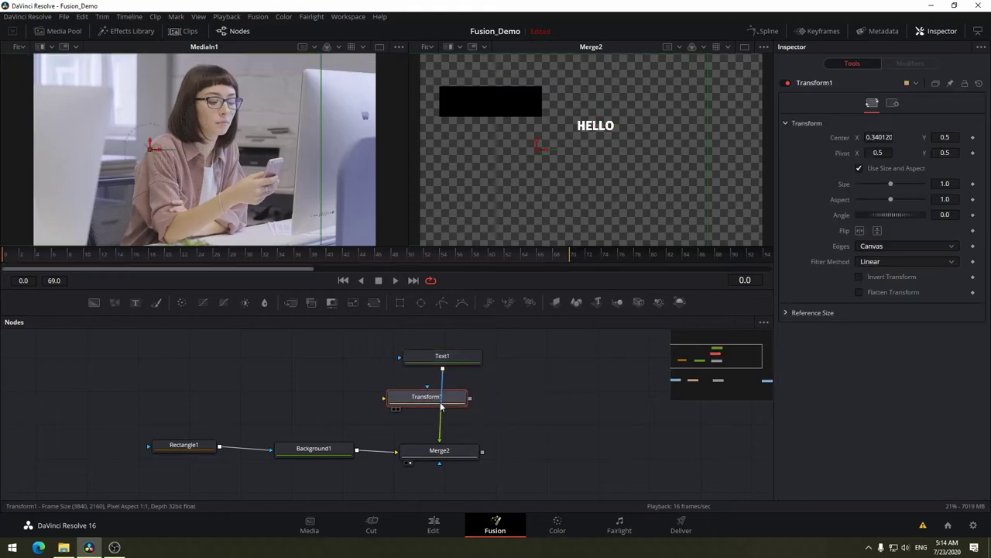
{"action": "left_click_drag", "start_coordinate": [442, 406], "coordinate": [475, 402]}
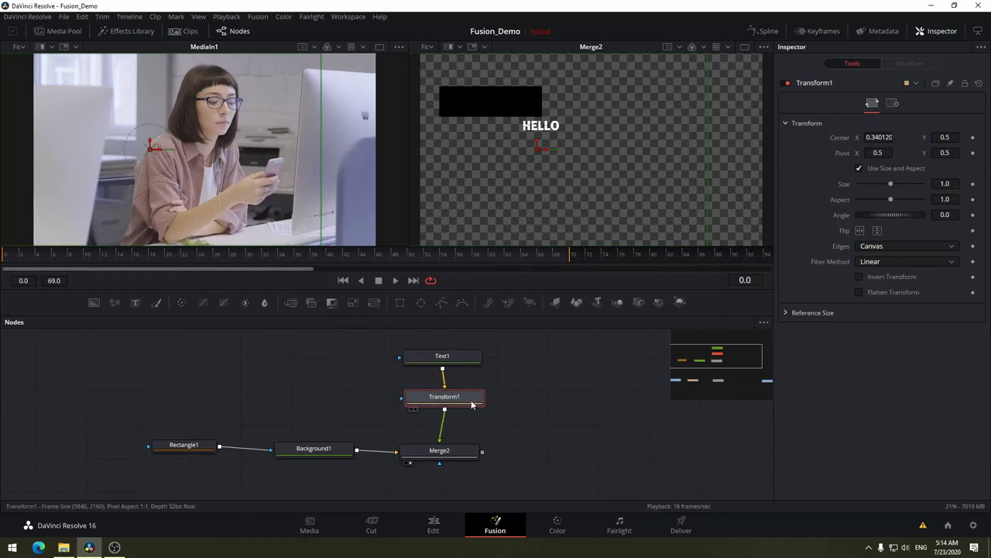
{"action": "left_click_drag", "start_coordinate": [455, 363], "coordinate": [450, 361]}
{"action": "left_click", "coordinate": [450, 361]}
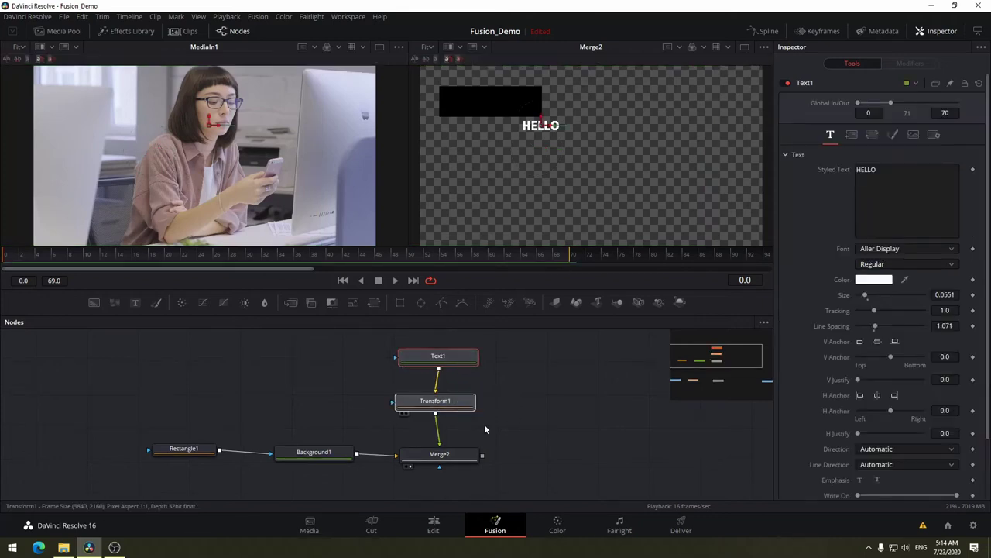
{"action": "left_click", "coordinate": [445, 397]}
{"action": "scroll", "coordinate": [519, 364], "scroll_direction": "down", "scroll_amount": 5}
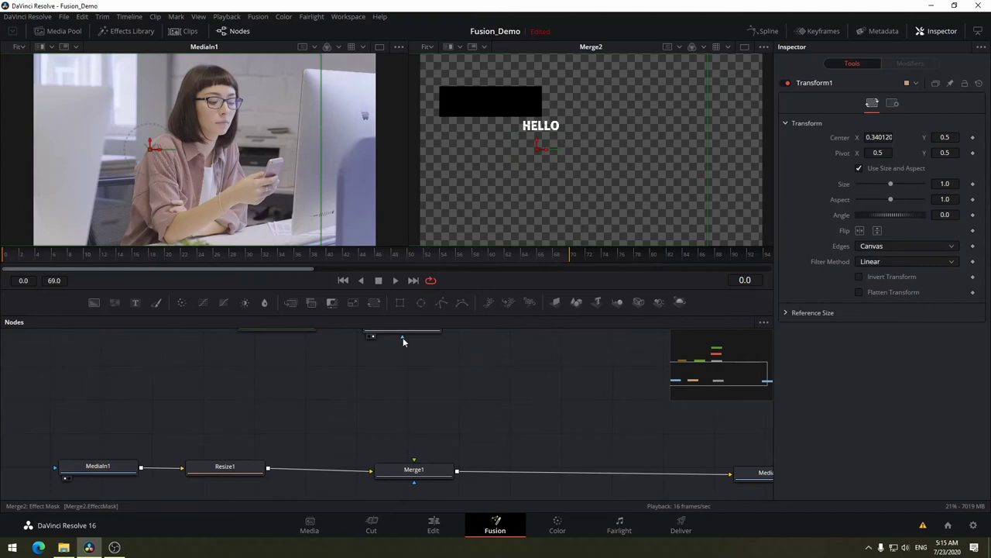
- Connect Merge2's output to Merge1's foreground input
{"action": "left_click_drag", "start_coordinate": [410, 469], "coordinate": [401, 339]}
{"action": "left_click_drag", "start_coordinate": [414, 461], "coordinate": [421, 334]}
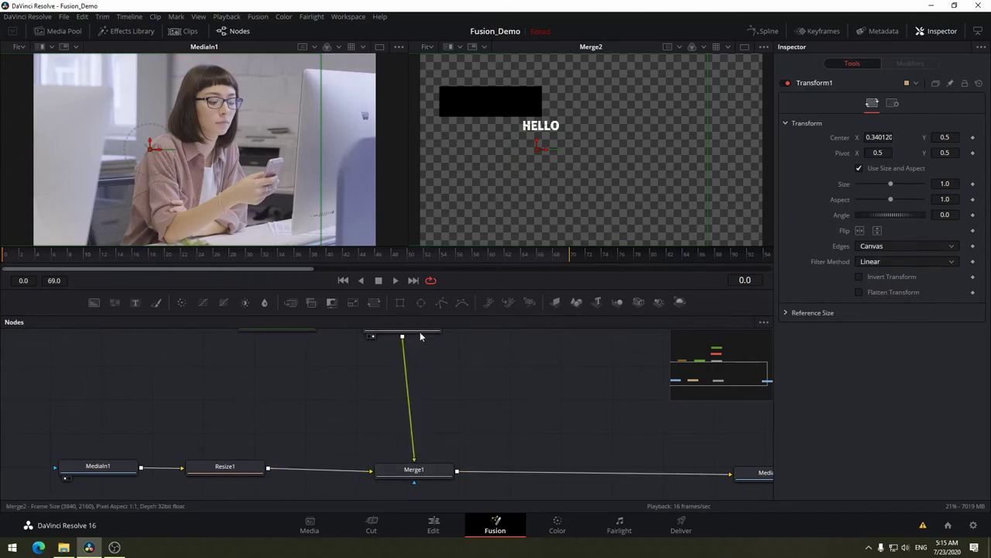
{"action": "left_click_drag", "start_coordinate": [744, 473], "coordinate": [588, 155]}
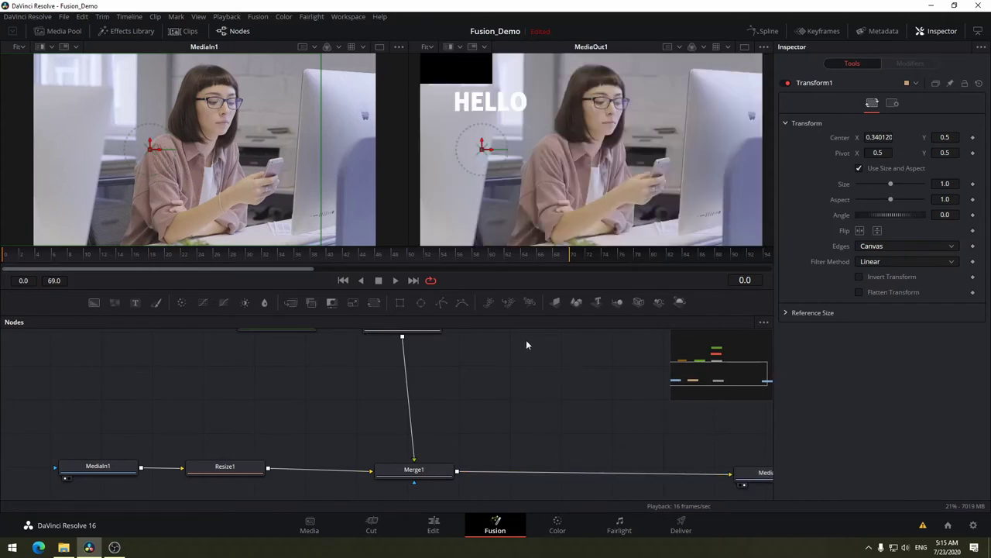
- Centre the Rectangle1 box behind HELLO and shrink it to 0.141 × 0.090
{"action": "left_click_drag", "start_coordinate": [526, 344], "coordinate": [605, 434]}
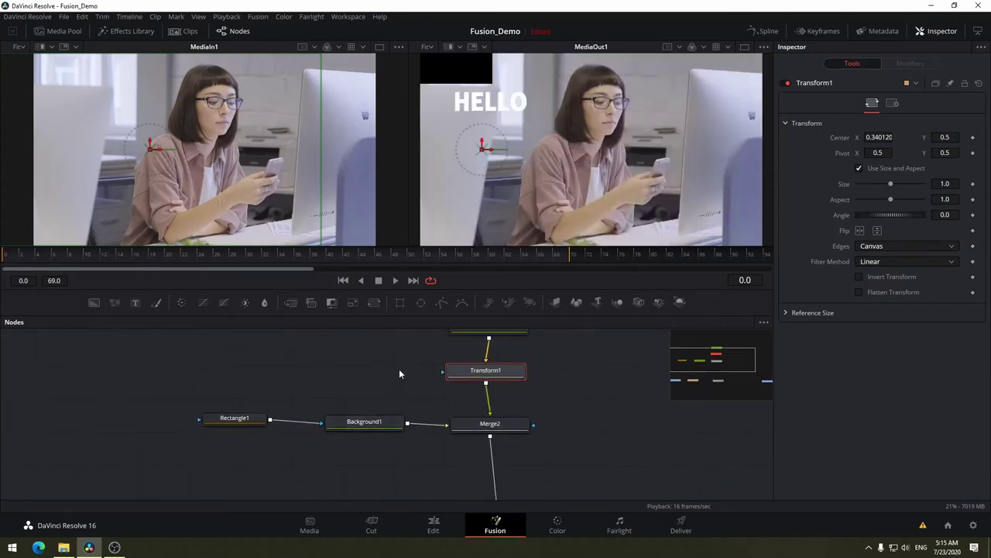
{"action": "left_click_drag", "start_coordinate": [408, 374], "coordinate": [369, 396]}
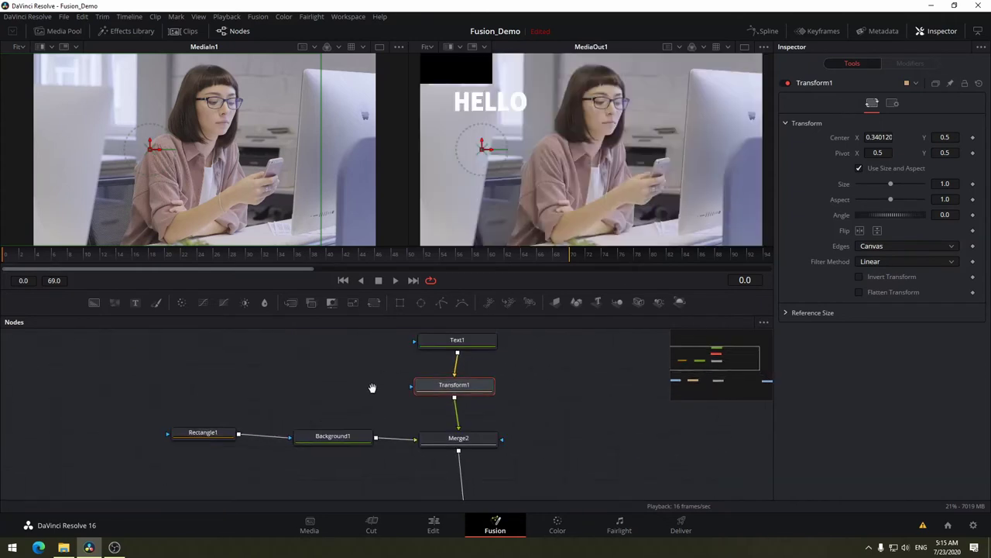
{"action": "left_click", "coordinate": [193, 440]}
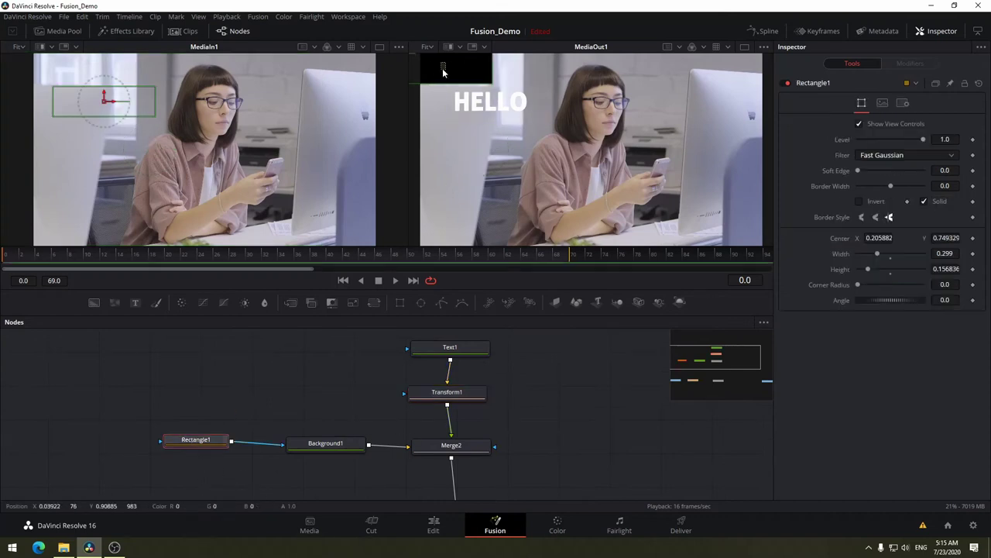
{"action": "scroll", "coordinate": [457, 142], "scroll_direction": "up", "scroll_amount": 2}
{"action": "scroll", "coordinate": [452, 144], "scroll_direction": "down", "scroll_amount": 2}
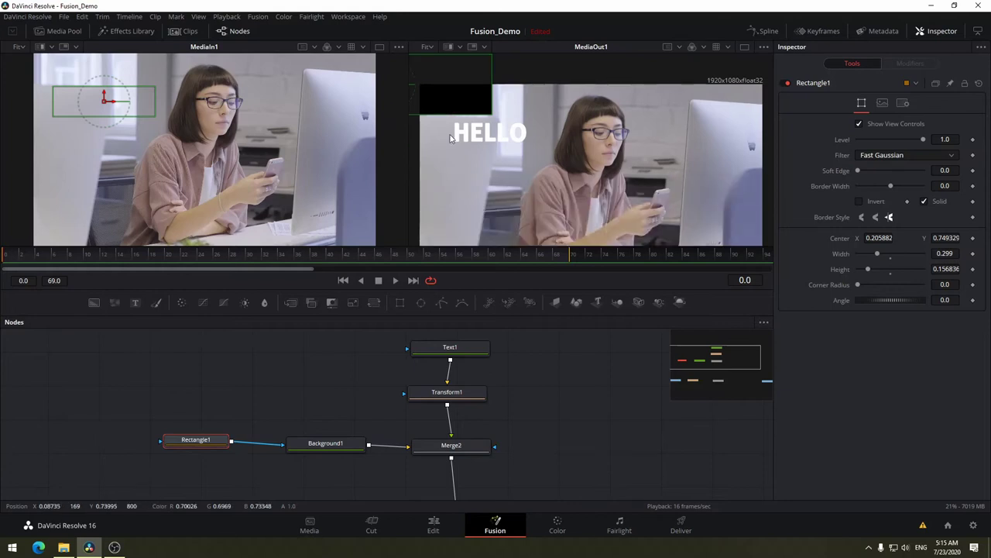
{"action": "scroll", "coordinate": [453, 136], "scroll_direction": "left", "scroll_amount": 2}
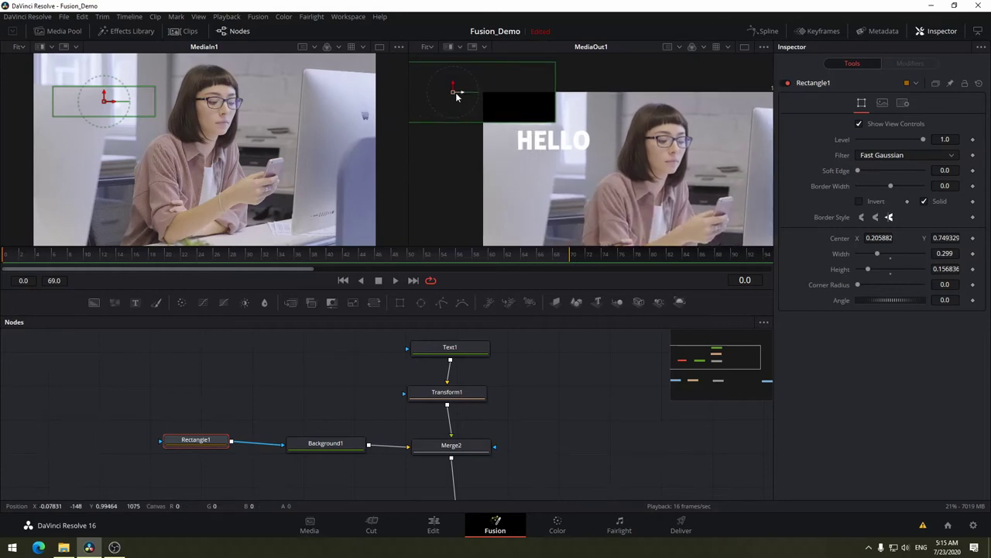
{"action": "left_click_drag", "start_coordinate": [455, 92], "coordinate": [608, 155]}
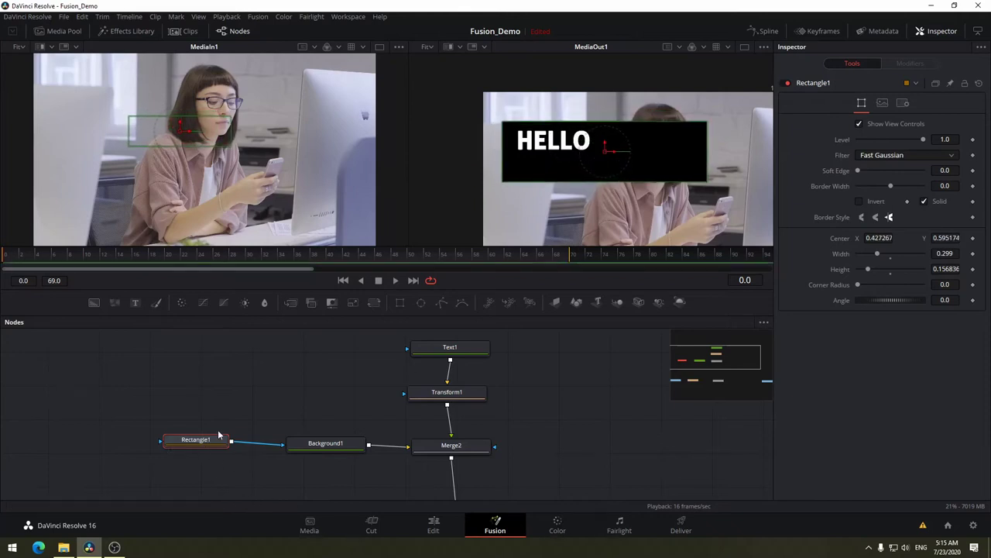
{"action": "left_click_drag", "start_coordinate": [706, 181], "coordinate": [555, 141]}
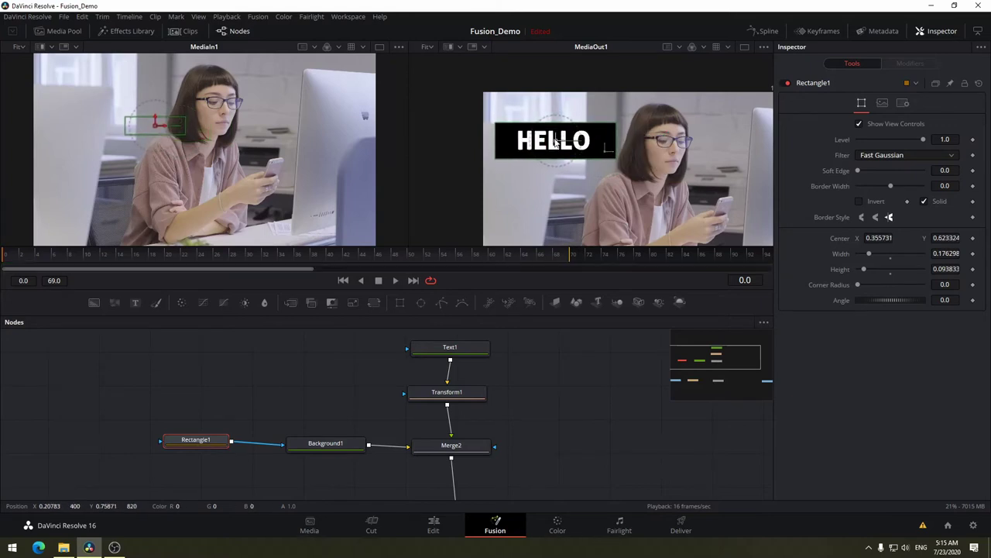
{"action": "mouse_move", "coordinate": [599, 158]}
{"action": "left_mouse_down"}
{"action": "mouse_move", "coordinate": [554, 142]}
{"action": "mouse_move", "coordinate": [601, 159]}
{"action": "left_mouse_up"}
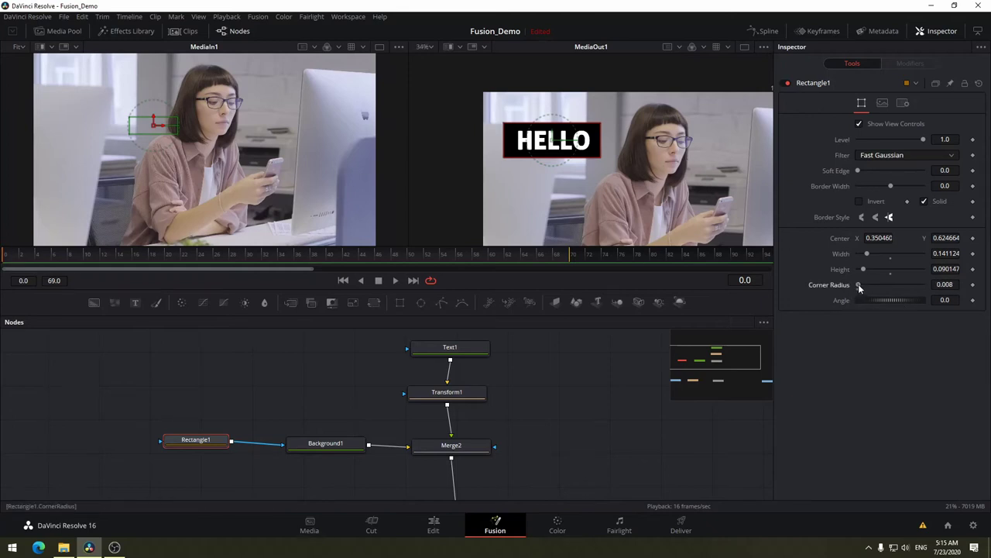
- Round the box's corners with a Corner Radius of 0.472
{"action": "left_click_drag", "start_coordinate": [859, 284], "coordinate": [890, 284]}
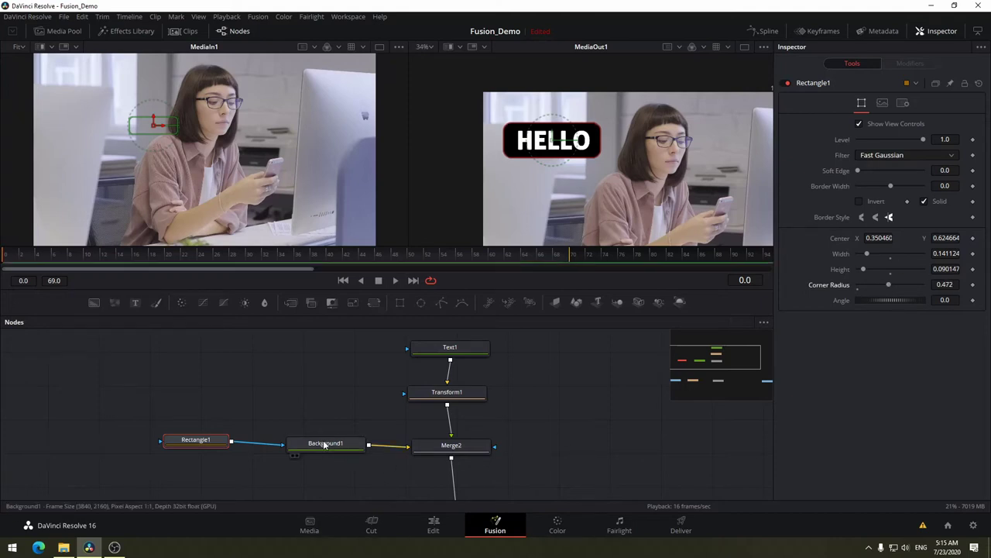
{"action": "mouse_move", "coordinate": [325, 443]}
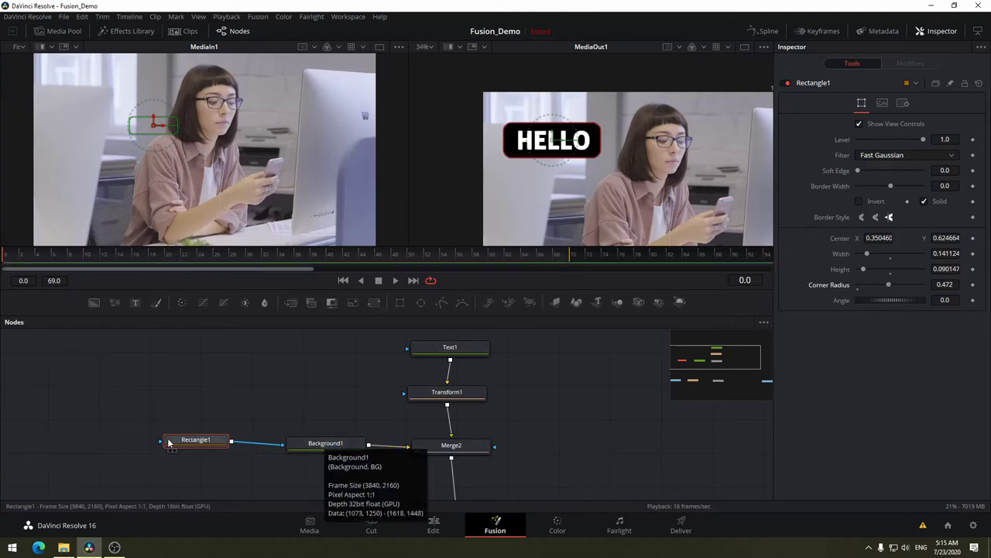
{"action": "left_click", "coordinate": [195, 443]}
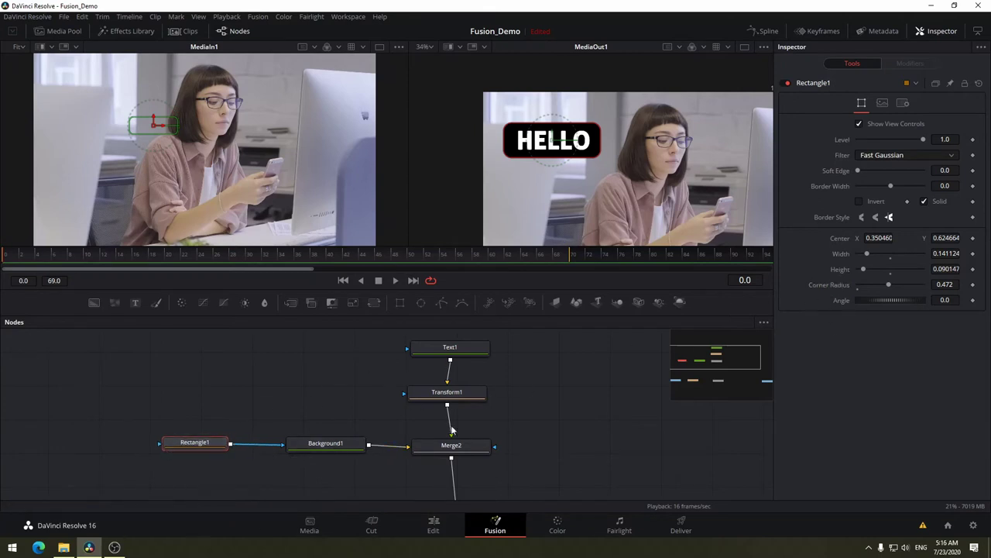
- Set Background1's colour to a soft green (R 0.350, G 0.827, B 0.334)
{"action": "left_click", "coordinate": [336, 445]}
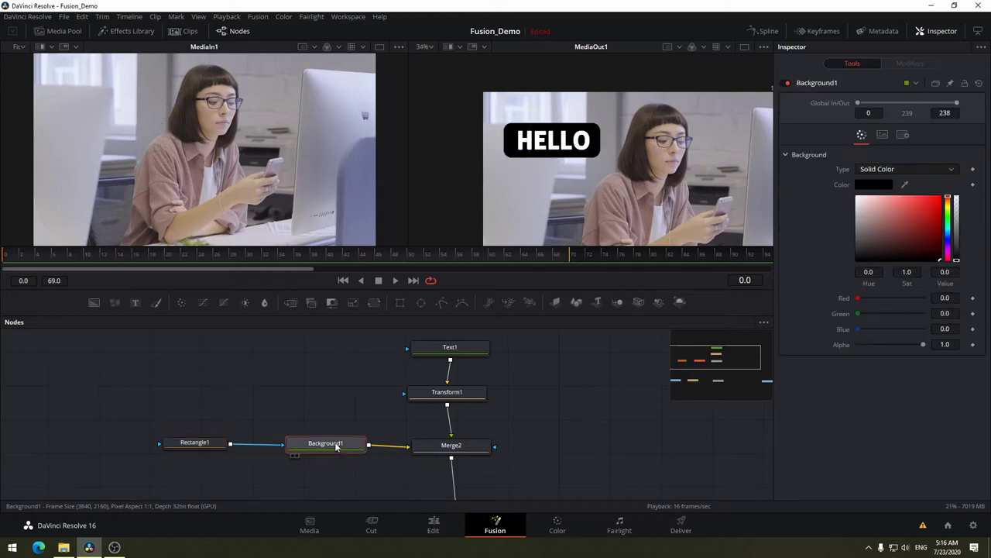
{"action": "left_click", "coordinate": [950, 215]}
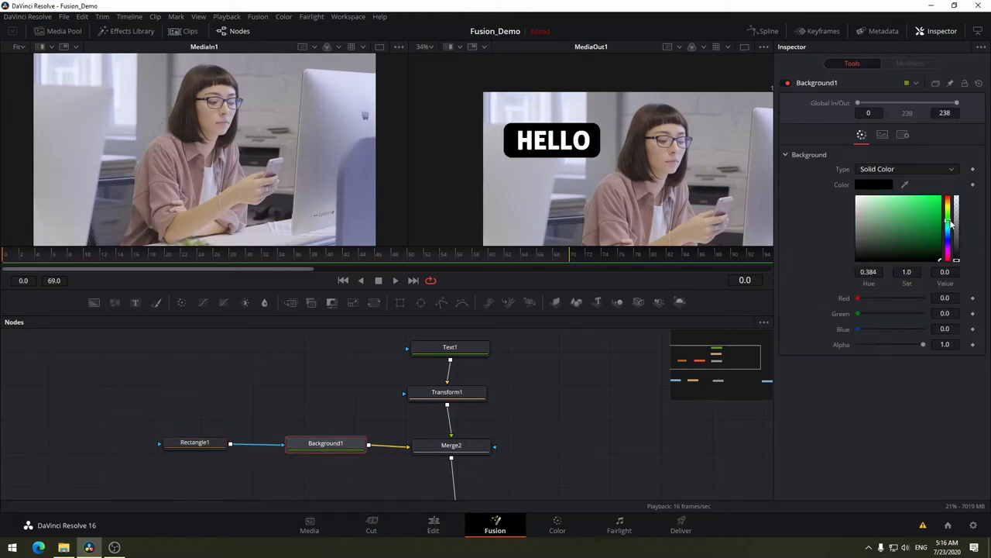
{"action": "left_click", "coordinate": [956, 199]}
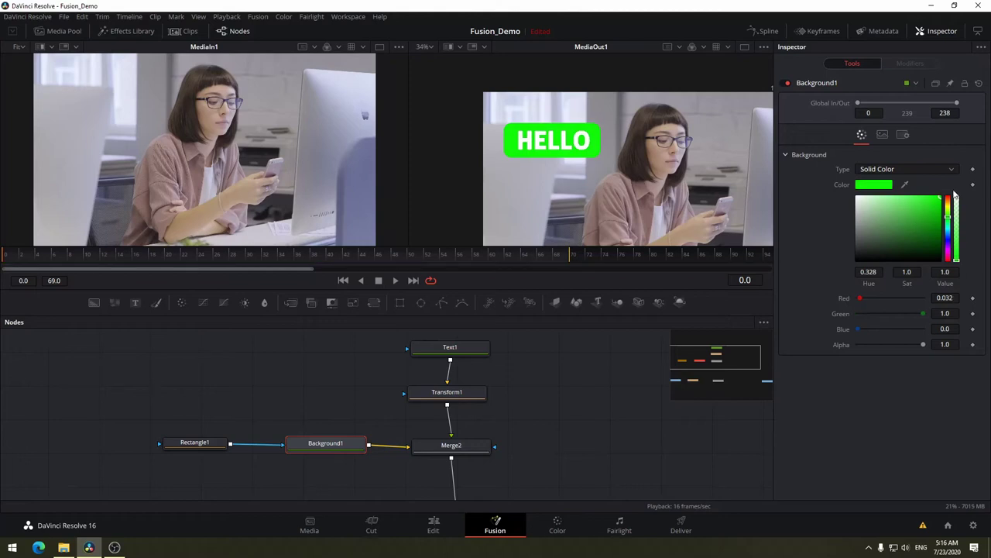
{"action": "mouse_move", "coordinate": [914, 200]}
{"action": "left_mouse_down"}
{"action": "mouse_move", "coordinate": [903, 216]}
{"action": "mouse_move", "coordinate": [907, 209]}
{"action": "left_mouse_up"}
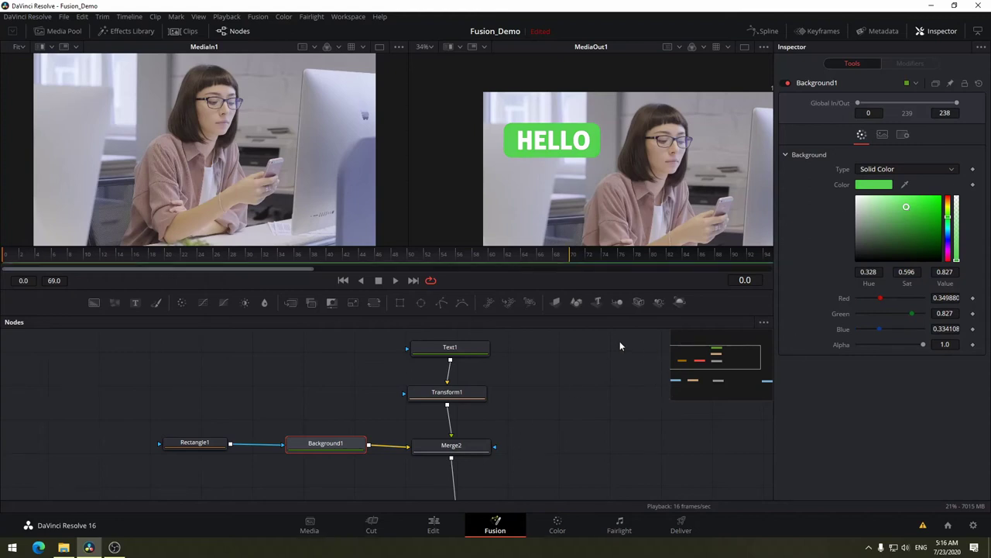
- Recentre the output preview and nudge Transform1 slightly lower in the node graph
{"action": "scroll", "coordinate": [620, 142], "scroll_direction": "up", "scroll_amount": 2}
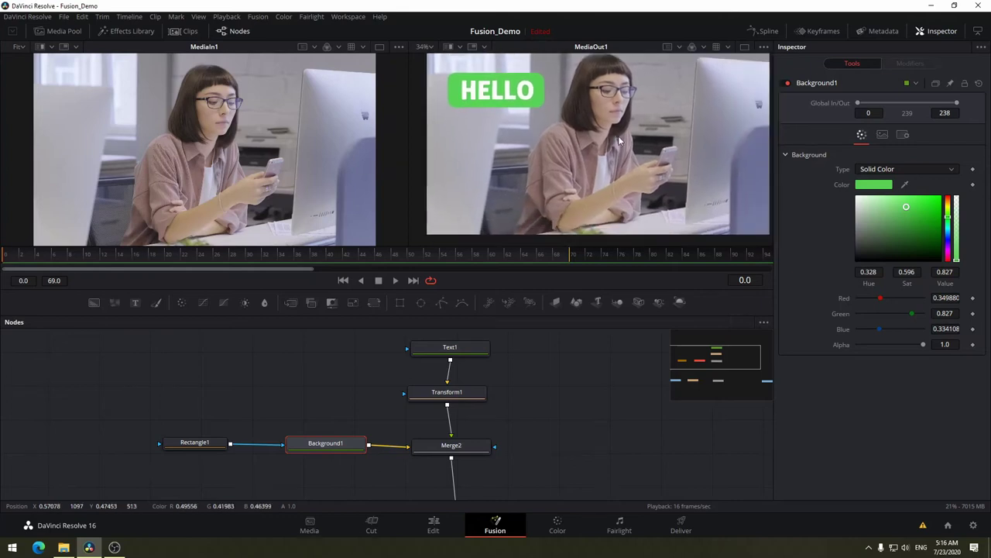
{"action": "scroll", "coordinate": [597, 153], "scroll_direction": "up", "scroll_amount": 1}
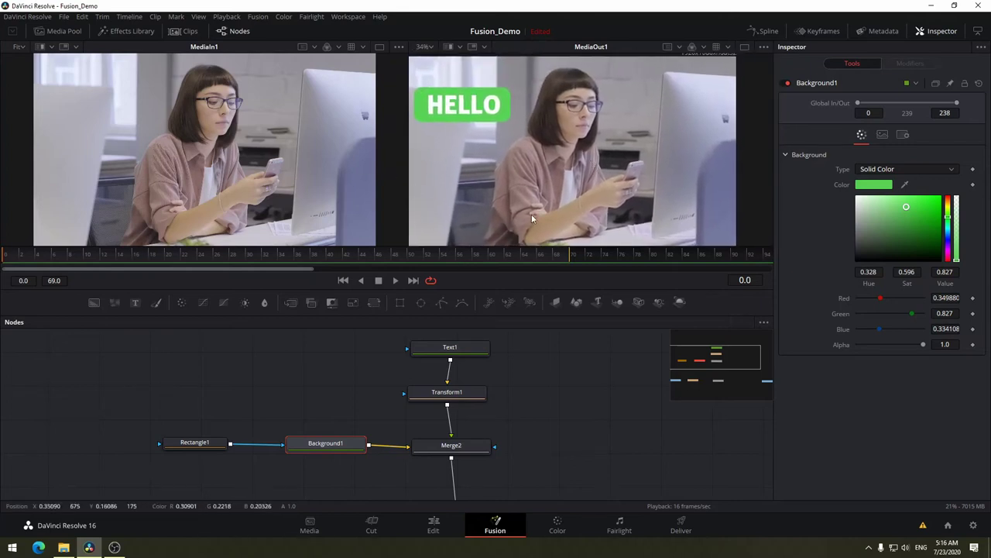
{"action": "mouse_move", "coordinate": [538, 191]}
{"action": "left_mouse_down"}
{"action": "mouse_move", "coordinate": [577, 145]}
{"action": "mouse_move", "coordinate": [542, 155]}
{"action": "left_mouse_up"}
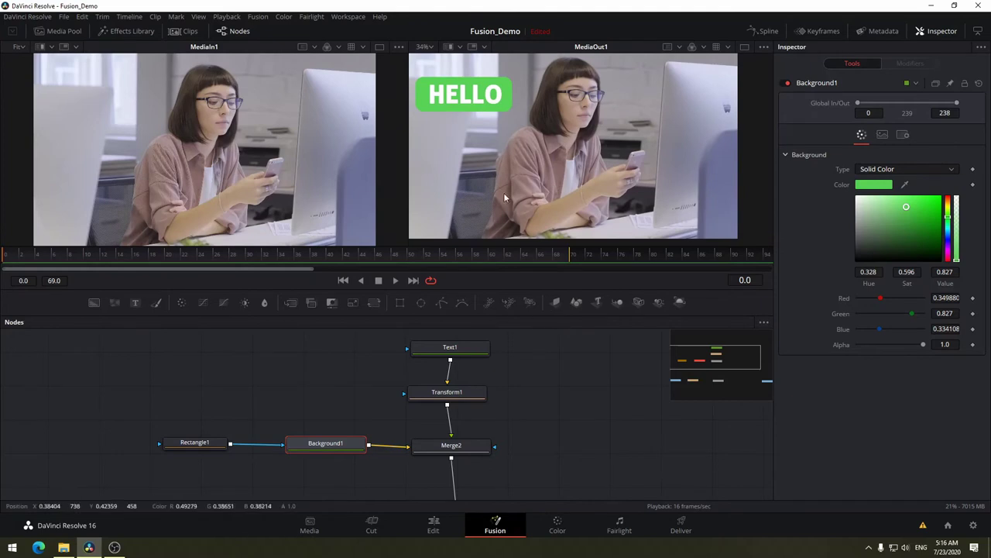
{"action": "left_click_drag", "start_coordinate": [456, 392], "coordinate": [461, 409]}
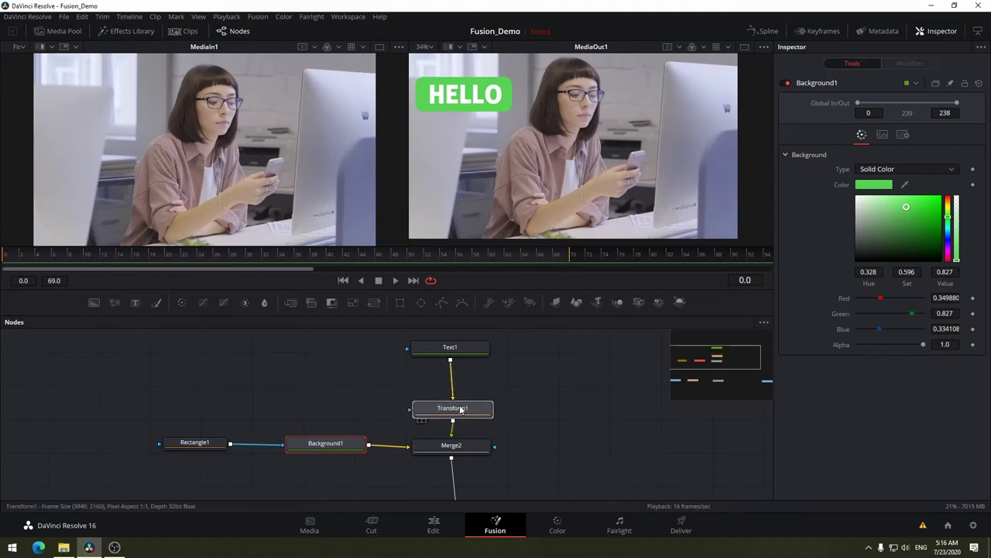
- Move Text1 down toward Transform1 and Rectangle1 closer to Background1, checking each node's settings
{"action": "left_click_drag", "start_coordinate": [463, 354], "coordinate": [467, 374]}
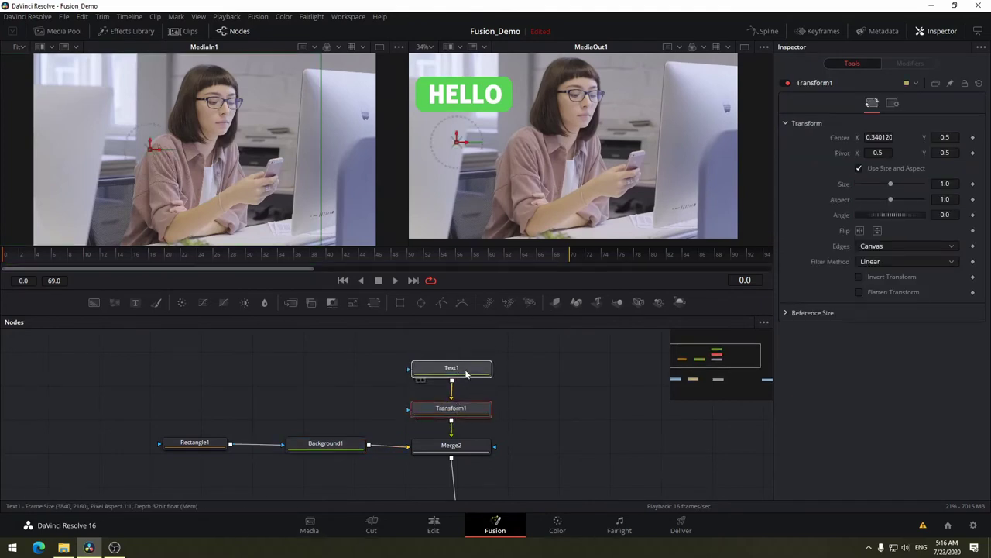
{"action": "left_click", "coordinate": [466, 372]}
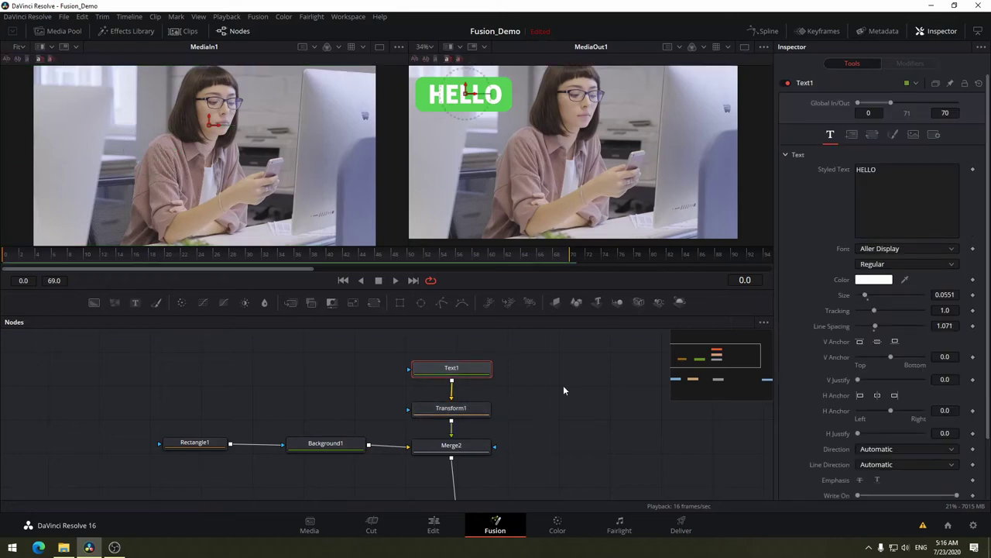
{"action": "left_click", "coordinate": [472, 410]}
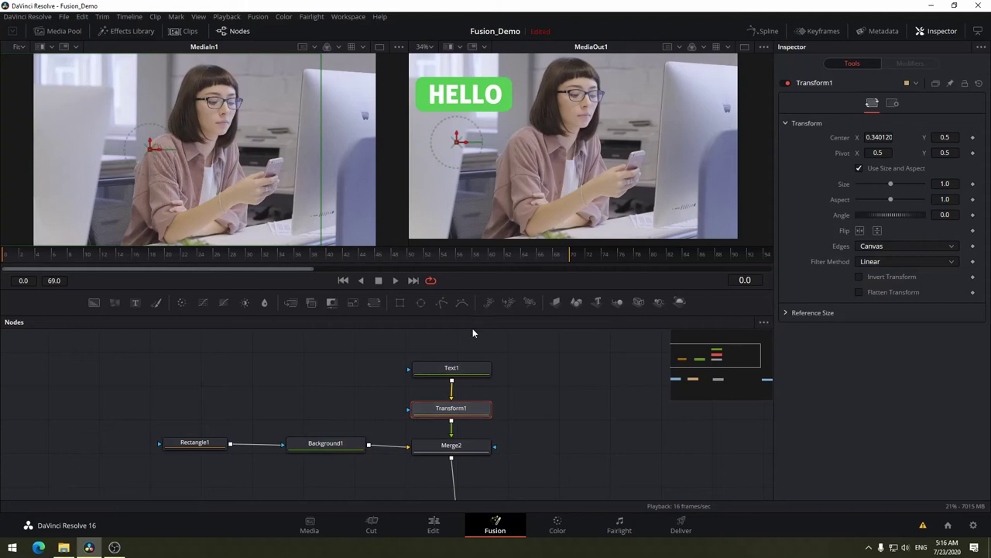
{"action": "left_click", "coordinate": [460, 368]}
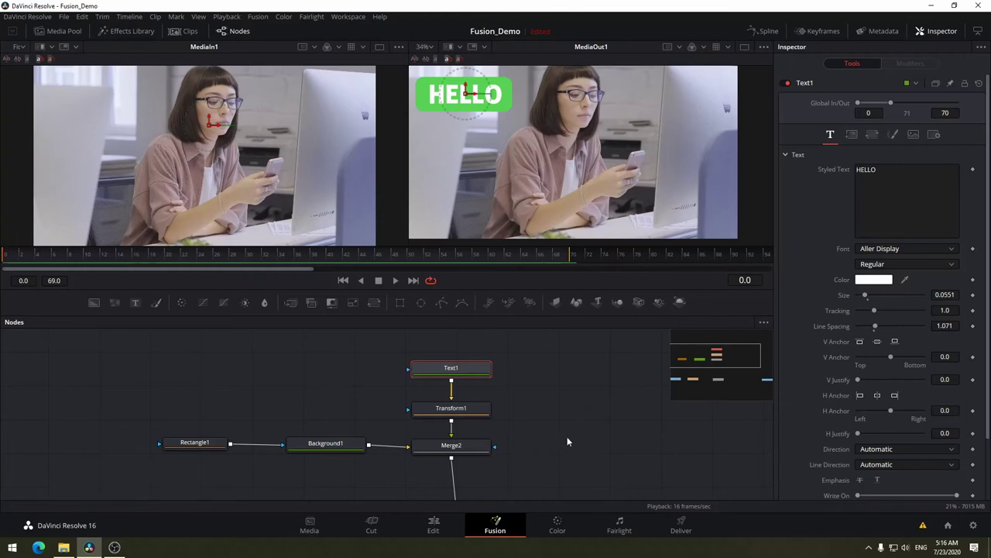
{"action": "scroll", "coordinate": [549, 377], "scroll_direction": "down", "scroll_amount": 3}
{"action": "scroll", "coordinate": [548, 377], "scroll_direction": "up", "scroll_amount": 1}
{"action": "left_click", "coordinate": [430, 357]}
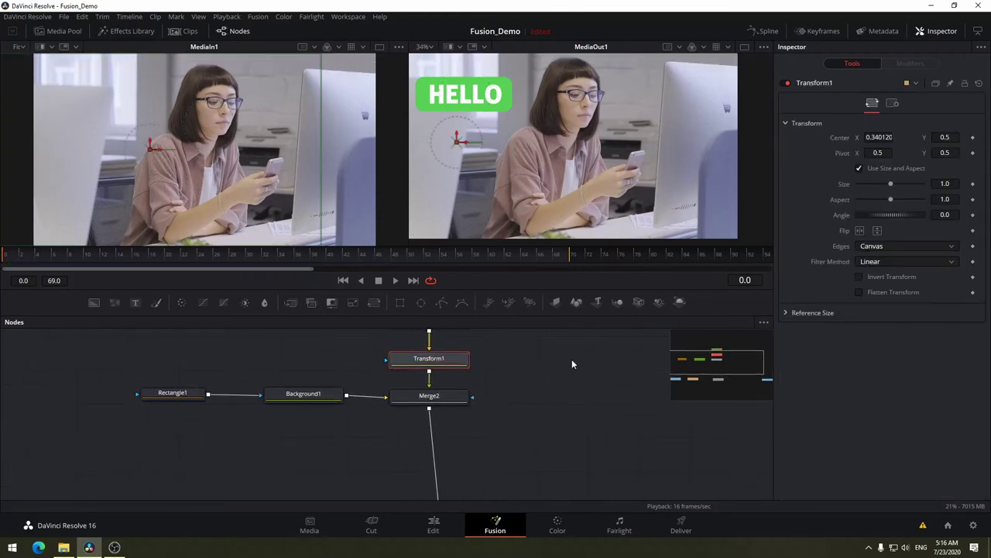
{"action": "left_click_drag", "start_coordinate": [578, 416], "coordinate": [631, 463]}
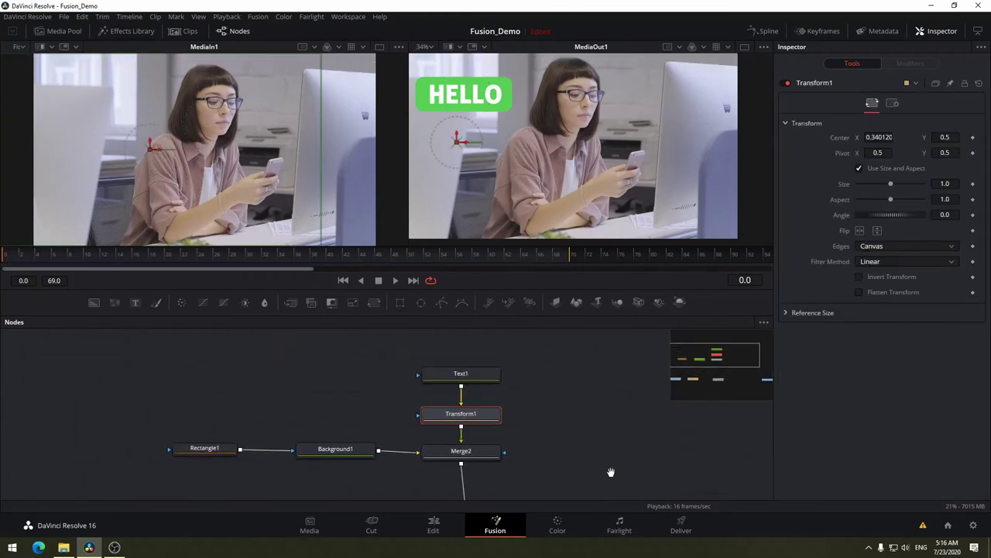
{"action": "left_click_drag", "start_coordinate": [379, 442], "coordinate": [381, 445]}
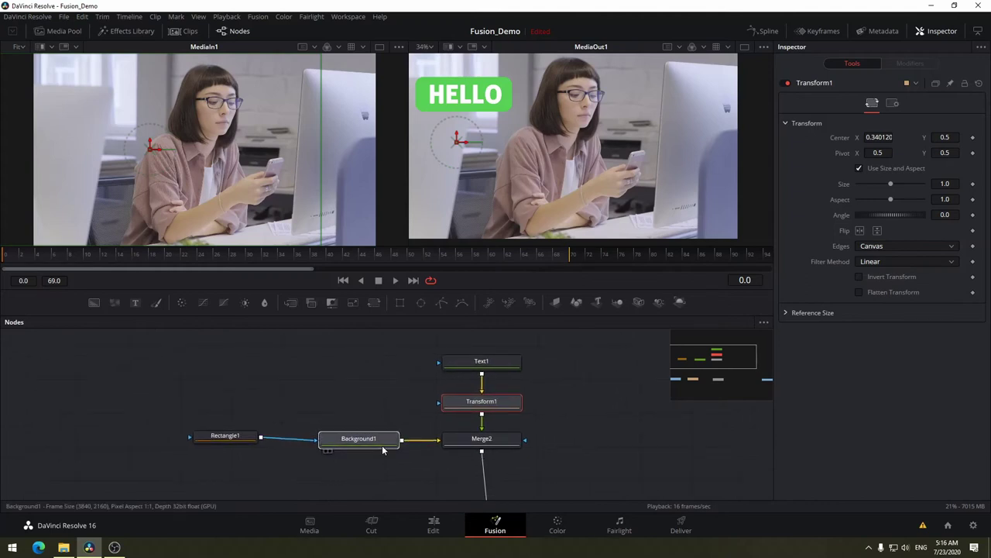
{"action": "left_click_drag", "start_coordinate": [244, 441], "coordinate": [284, 441]}
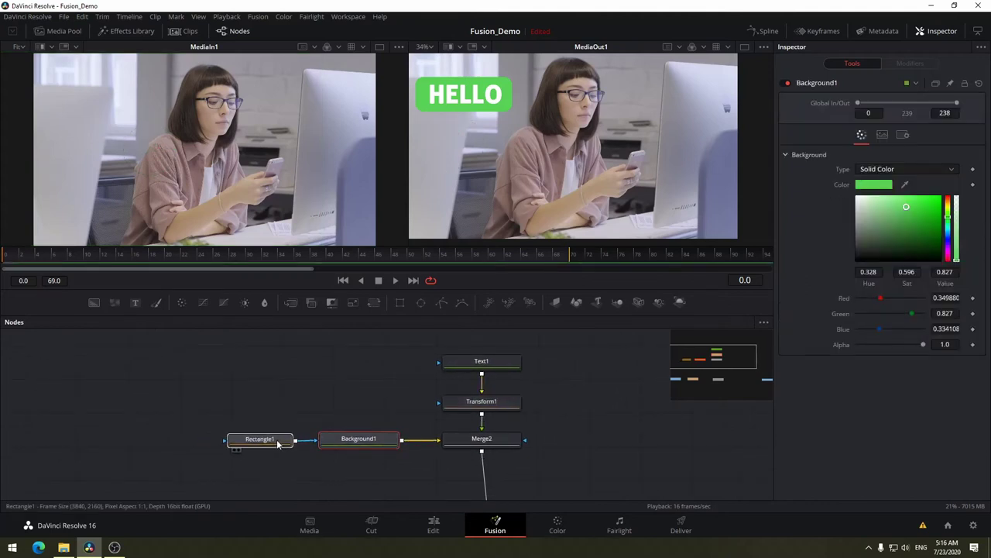
- Pan over to the MediaIn1-to-MediaOut1 chain and select Merge1, the main composite
{"action": "left_click_drag", "start_coordinate": [560, 454], "coordinate": [408, 344]}
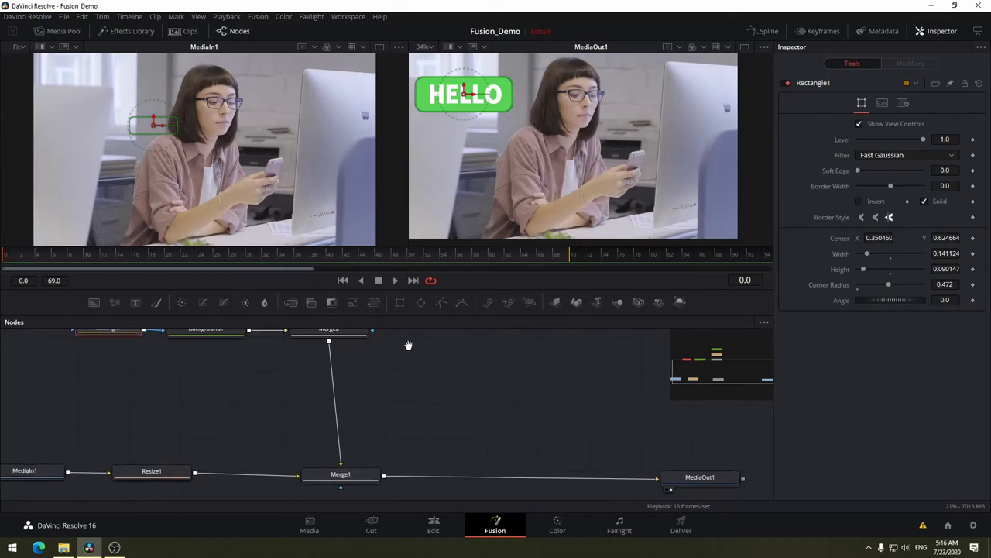
{"action": "left_click_drag", "start_coordinate": [460, 375], "coordinate": [487, 467]}
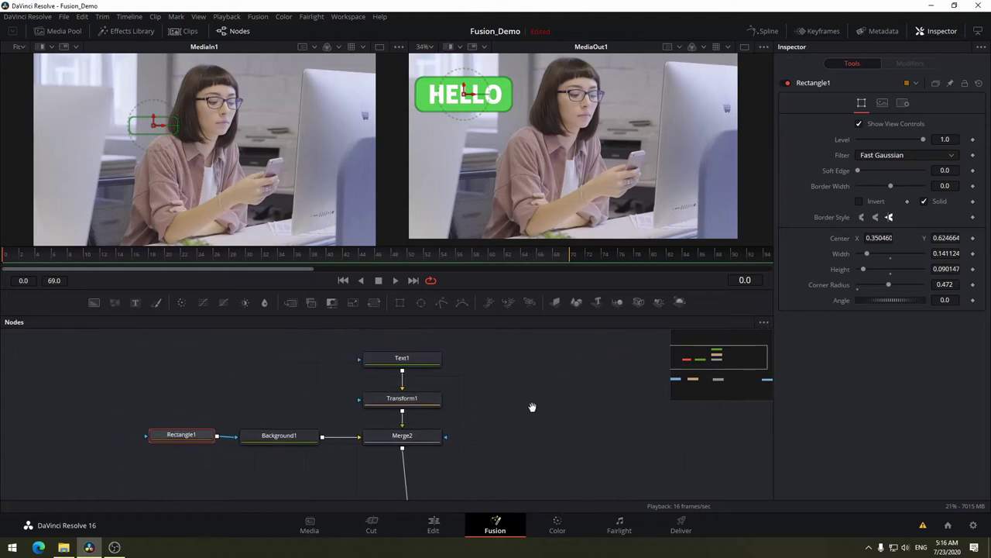
{"action": "left_click_drag", "start_coordinate": [491, 421], "coordinate": [355, 462]}
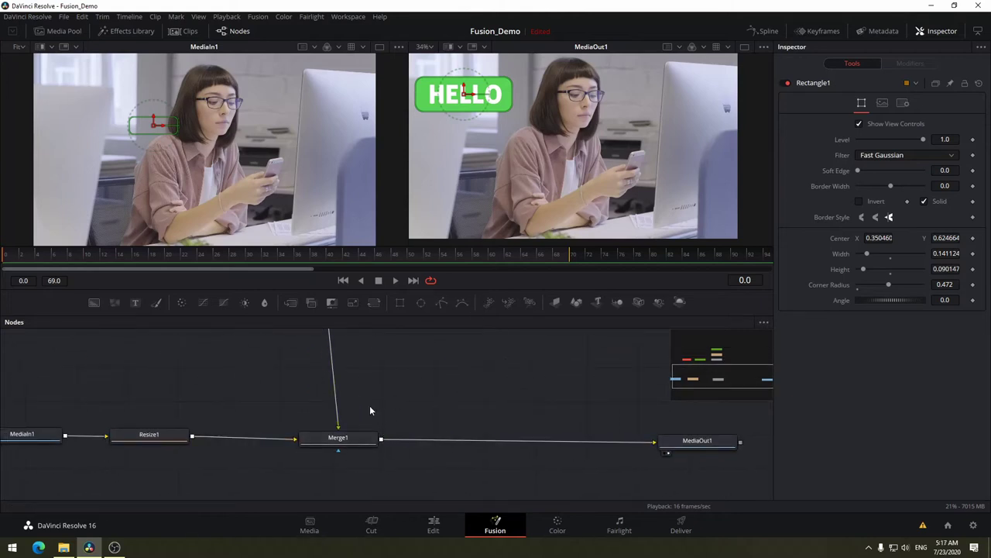
{"action": "mouse_move", "coordinate": [425, 381]}
{"action": "left_mouse_down"}
{"action": "mouse_move", "coordinate": [412, 380]}
{"action": "mouse_move", "coordinate": [465, 408]}
{"action": "left_mouse_up"}
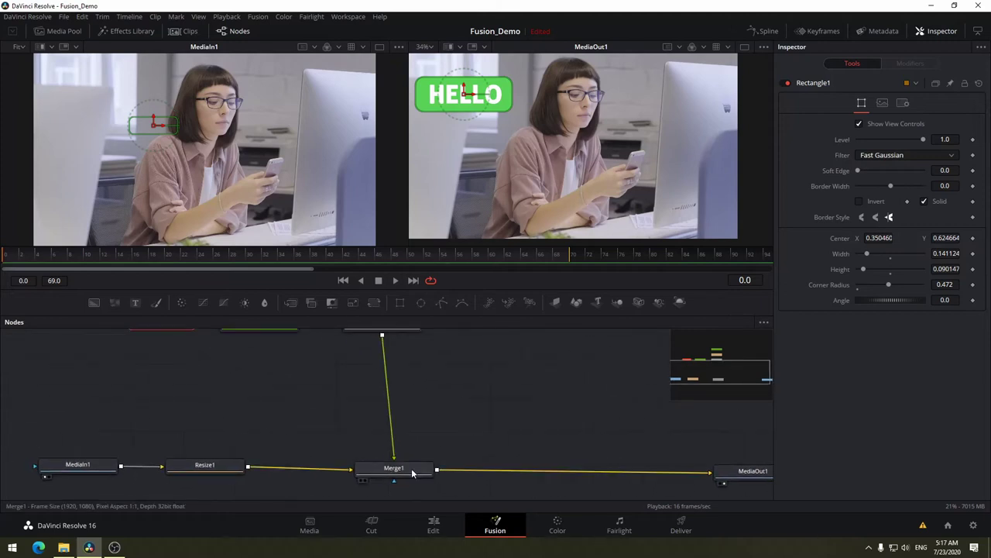
{"action": "left_click", "coordinate": [411, 469]}
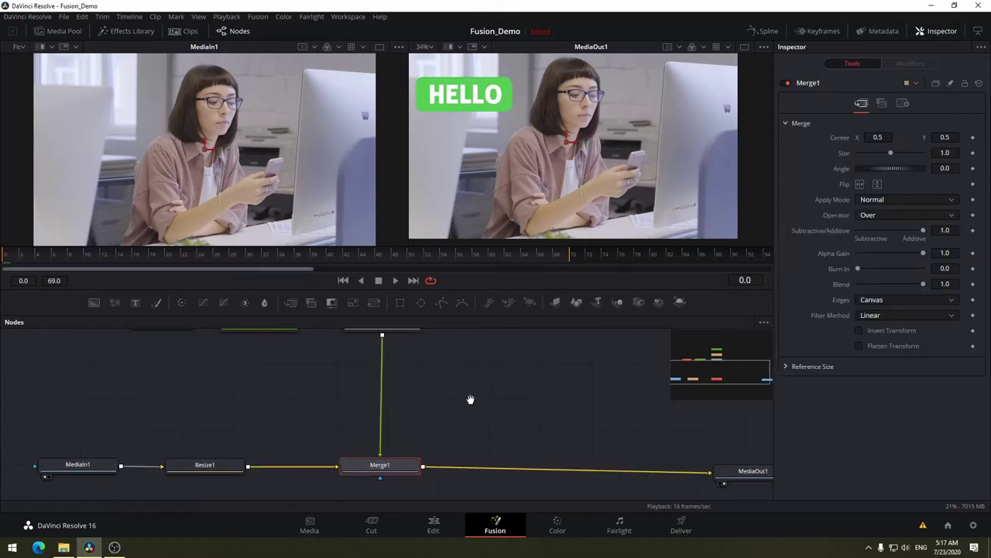
{"action": "left_click_drag", "start_coordinate": [472, 399], "coordinate": [477, 483]}
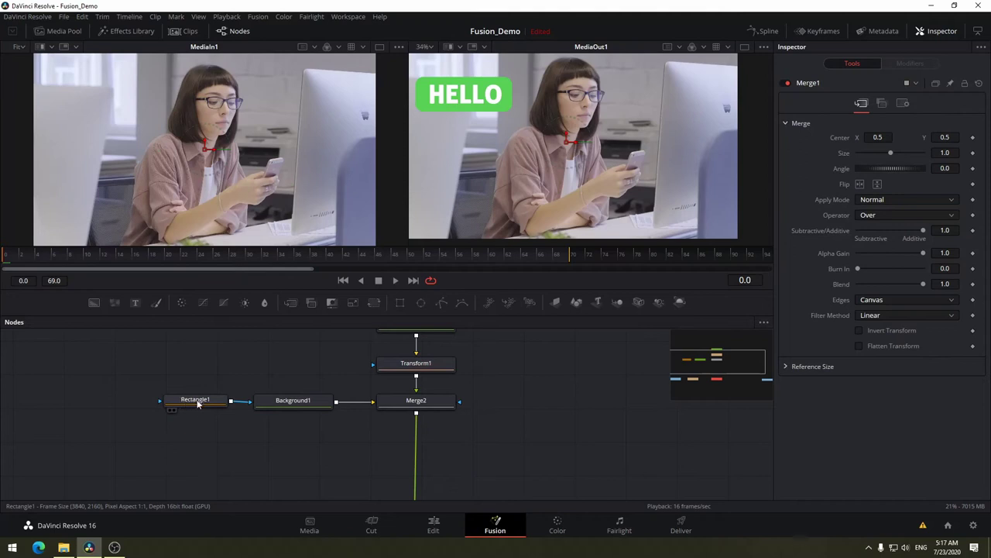
{"action": "scroll", "coordinate": [371, 433], "scroll_direction": "down", "scroll_amount": 3}
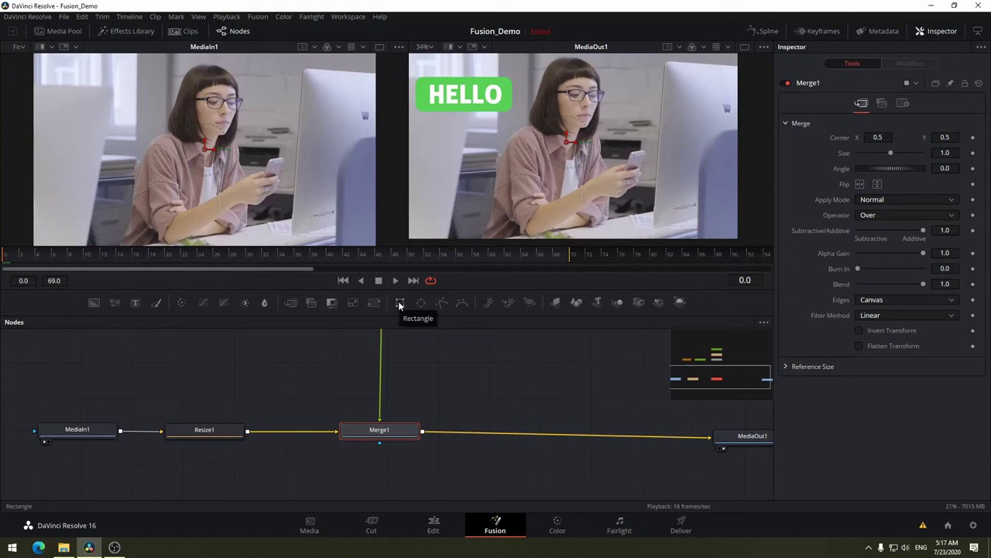
- Add a Rectangle2 mask to Merge1 and place its node neatly below Merge1
{"action": "left_click", "coordinate": [400, 303]}
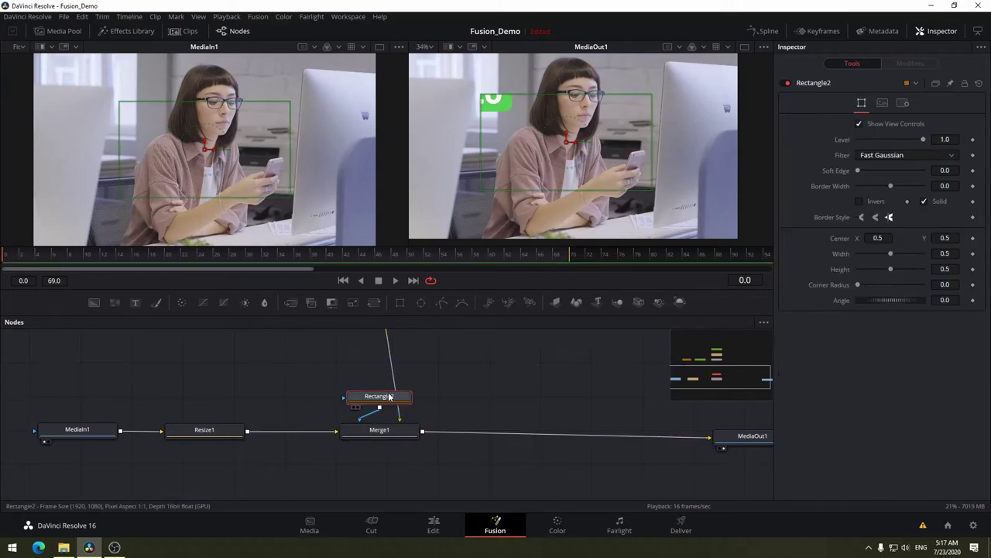
{"action": "left_click_drag", "start_coordinate": [389, 397], "coordinate": [315, 484]}
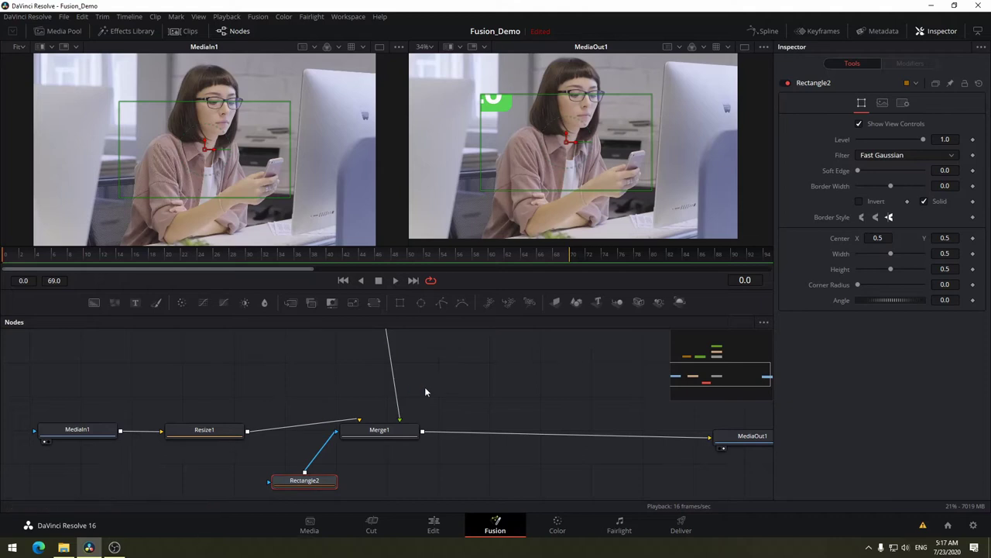
{"action": "scroll", "coordinate": [447, 352], "scroll_direction": "down", "scroll_amount": 3}
{"action": "scroll", "coordinate": [430, 395], "scroll_direction": "up", "scroll_amount": 4}
{"action": "scroll", "coordinate": [353, 423], "scroll_direction": "down", "scroll_amount": 3}
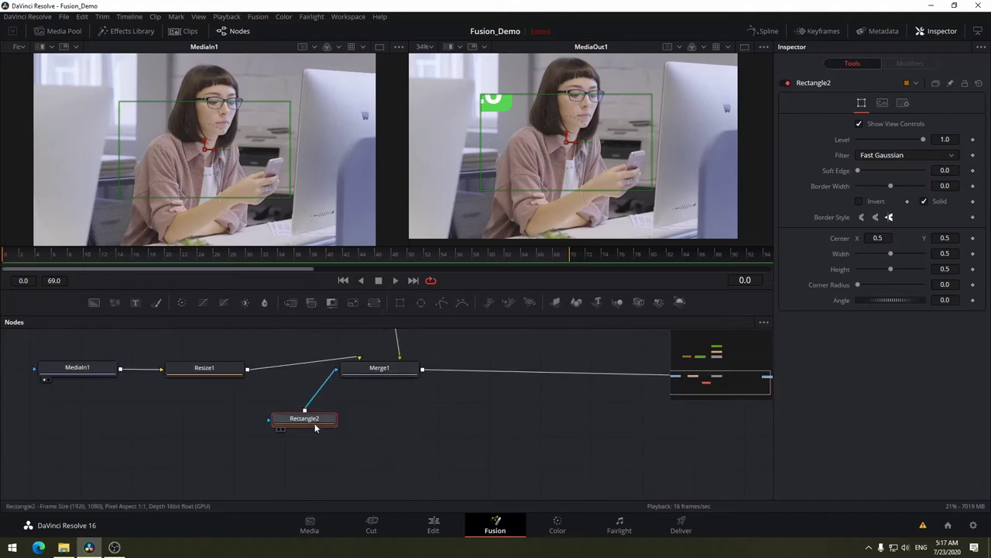
{"action": "mouse_move", "coordinate": [314, 423]}
{"action": "left_mouse_down"}
{"action": "mouse_move", "coordinate": [250, 419]}
{"action": "mouse_move", "coordinate": [389, 446]}
{"action": "left_mouse_up"}
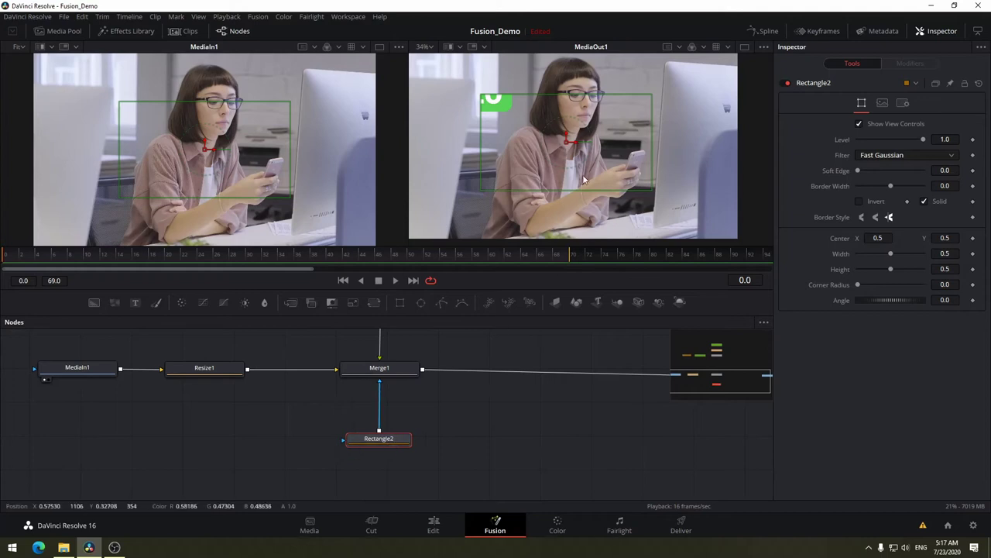
- Drag the mask centre up-left to 0.295180, 0.617962 so the HELLO box shows
{"action": "left_click_drag", "start_coordinate": [569, 144], "coordinate": [497, 123]}
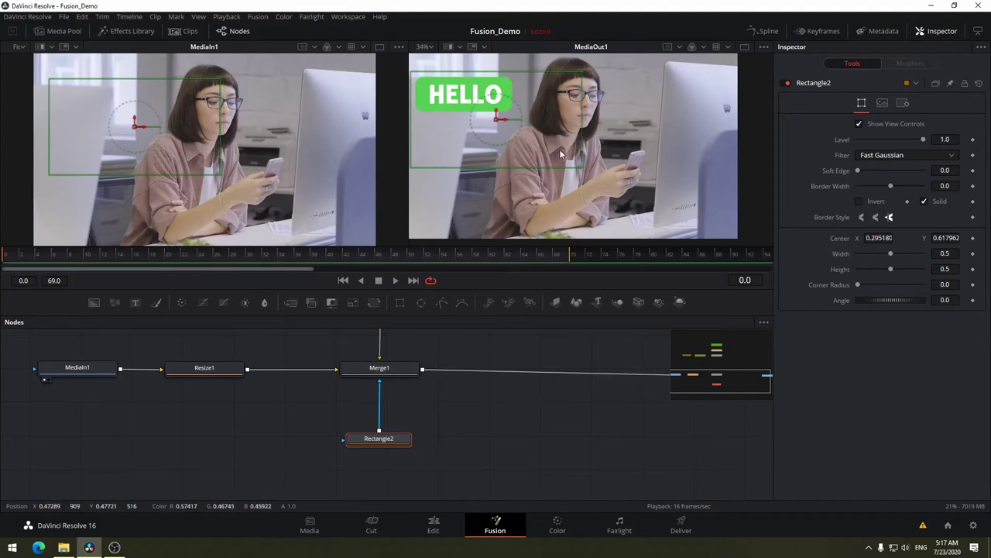
{"action": "left_click_drag", "start_coordinate": [446, 346], "coordinate": [488, 436]}
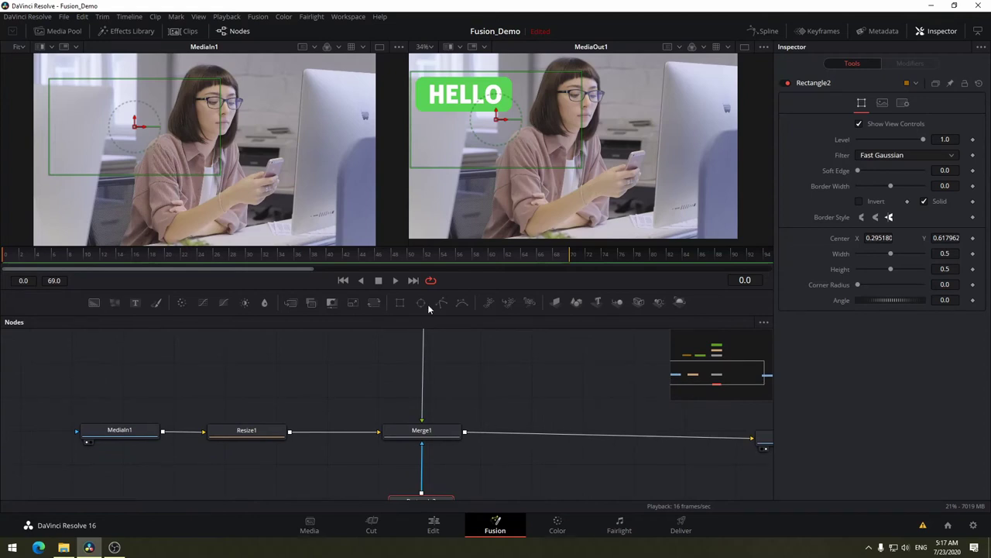
{"action": "left_click_drag", "start_coordinate": [365, 358], "coordinate": [385, 496]}
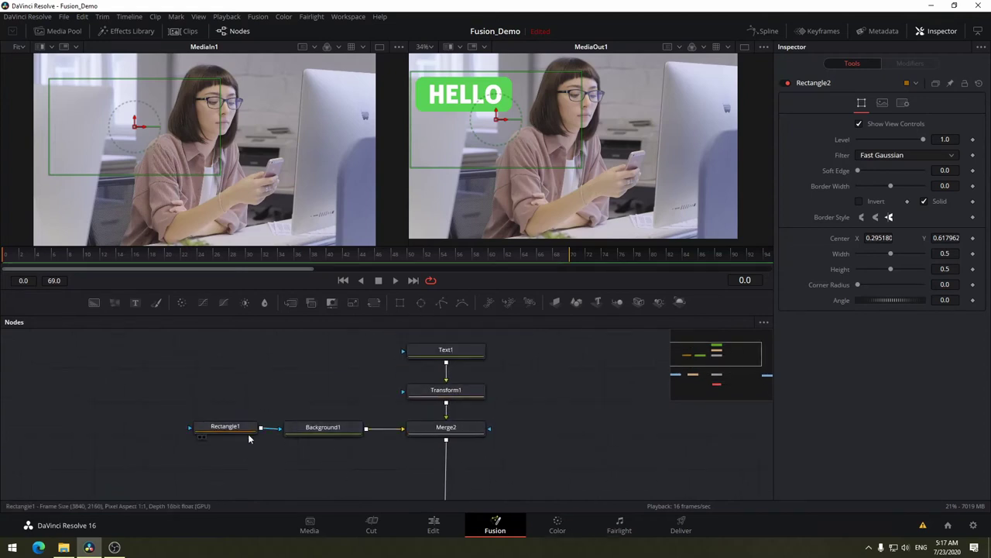
- Show Background1, then Rectangle1 alone in the left viewer, and shift the Rectangle1 node further left
{"action": "left_click", "coordinate": [288, 439]}
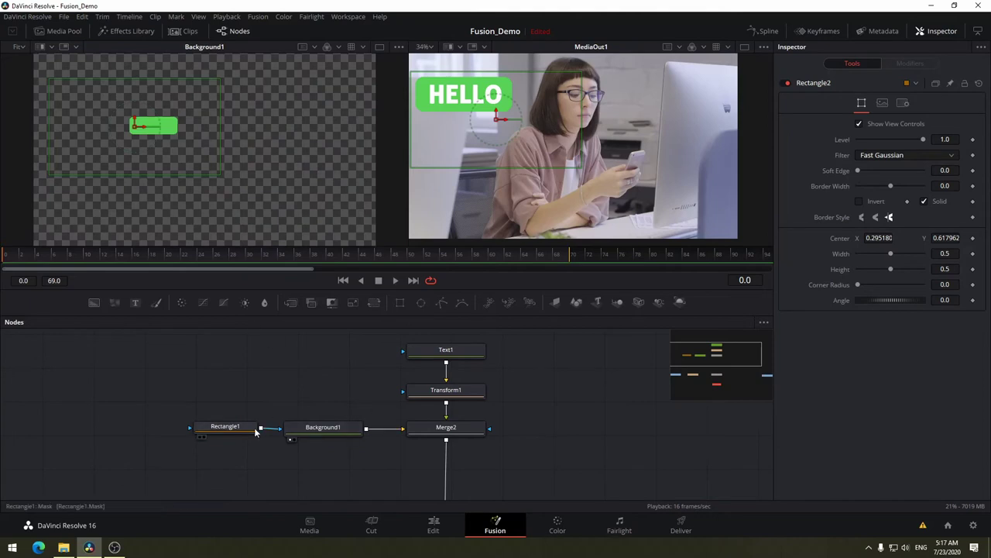
{"action": "left_click", "coordinate": [230, 428]}
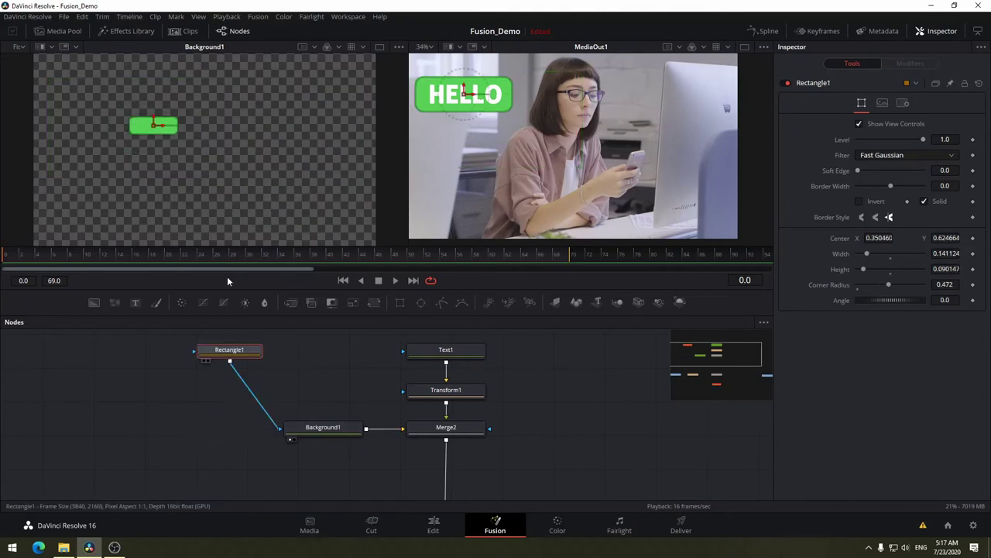
{"action": "left_click_drag", "start_coordinate": [215, 431], "coordinate": [241, 215]}
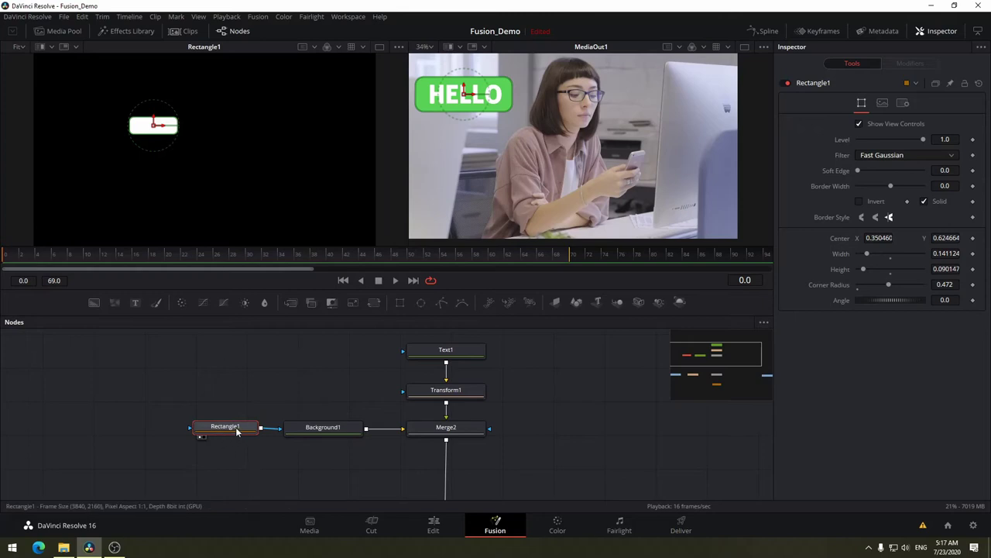
{"action": "left_click_drag", "start_coordinate": [237, 432], "coordinate": [196, 433]}
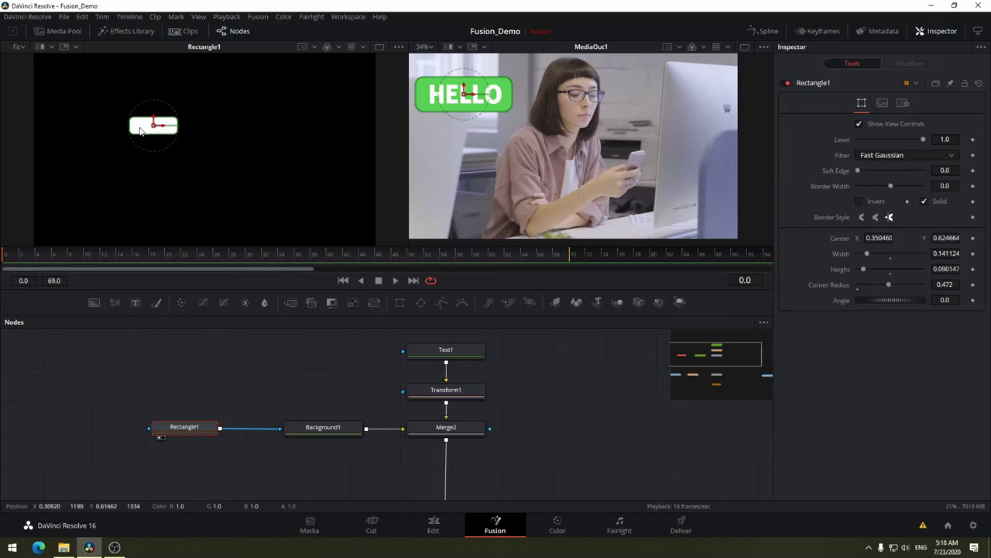
{"action": "scroll", "coordinate": [359, 393], "scroll_direction": "down", "scroll_amount": 2}
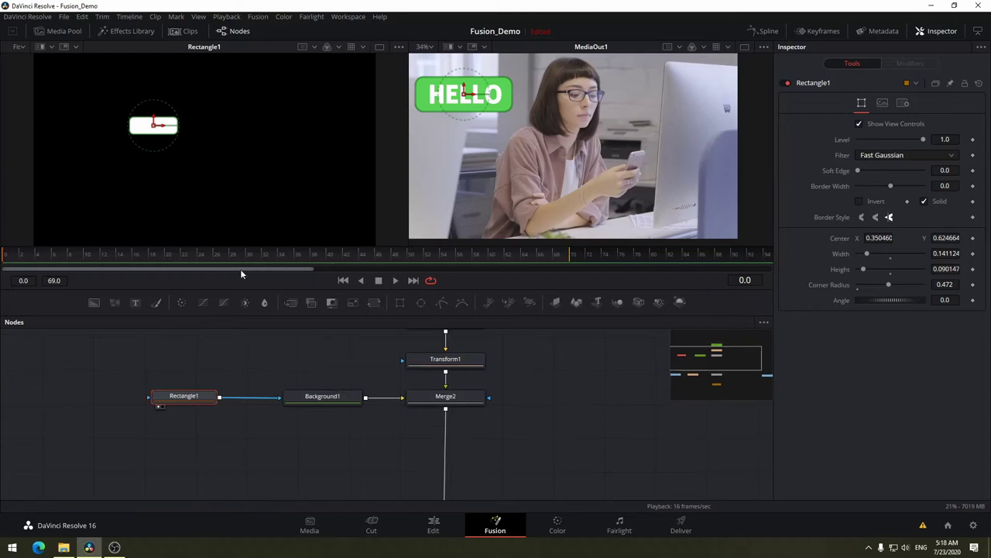
{"action": "scroll", "coordinate": [330, 373], "scroll_direction": "left", "scroll_amount": 5}
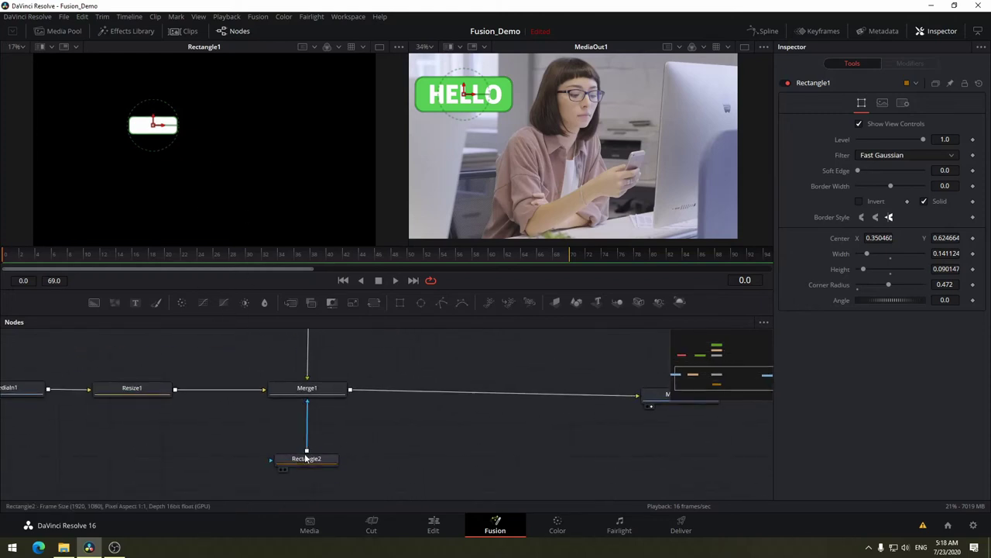
- Fit the Rectangle2 mask around the HELLO box at centre 0.218373, 0.746648, width 0.310
{"action": "key", "text": "1"}
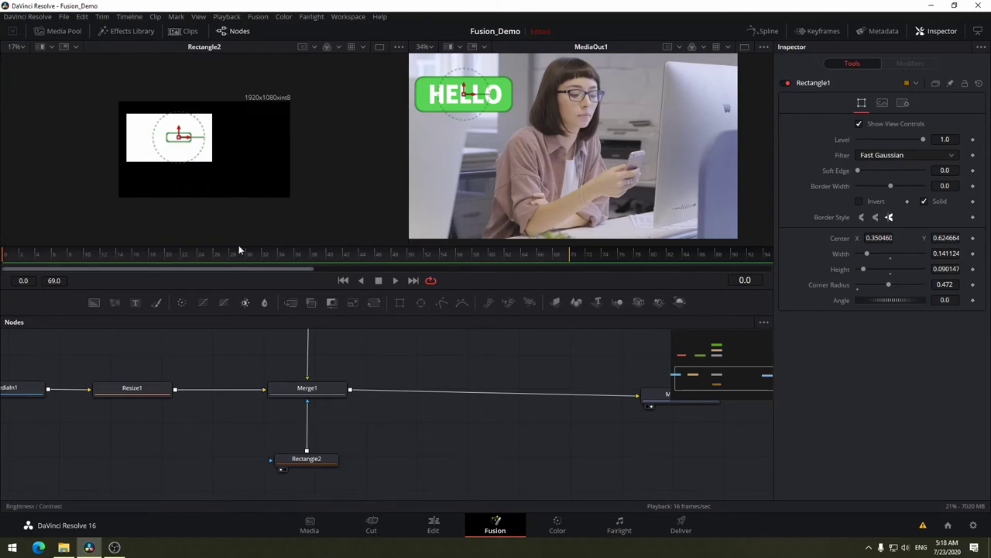
{"action": "left_click", "coordinate": [310, 459]}
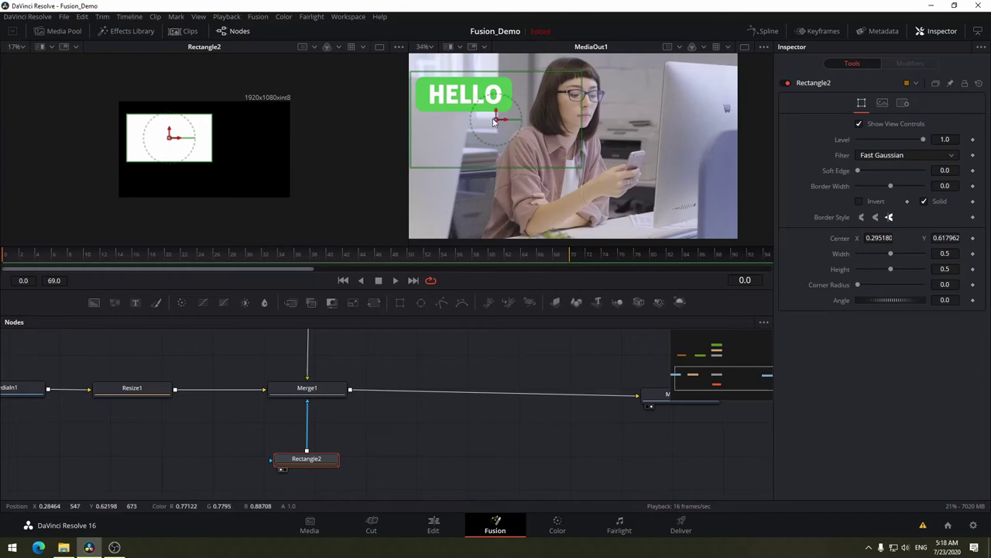
{"action": "mouse_move", "coordinate": [498, 124]}
{"action": "left_mouse_down"}
{"action": "mouse_move", "coordinate": [507, 120]}
{"action": "mouse_move", "coordinate": [491, 157]}
{"action": "left_mouse_up"}
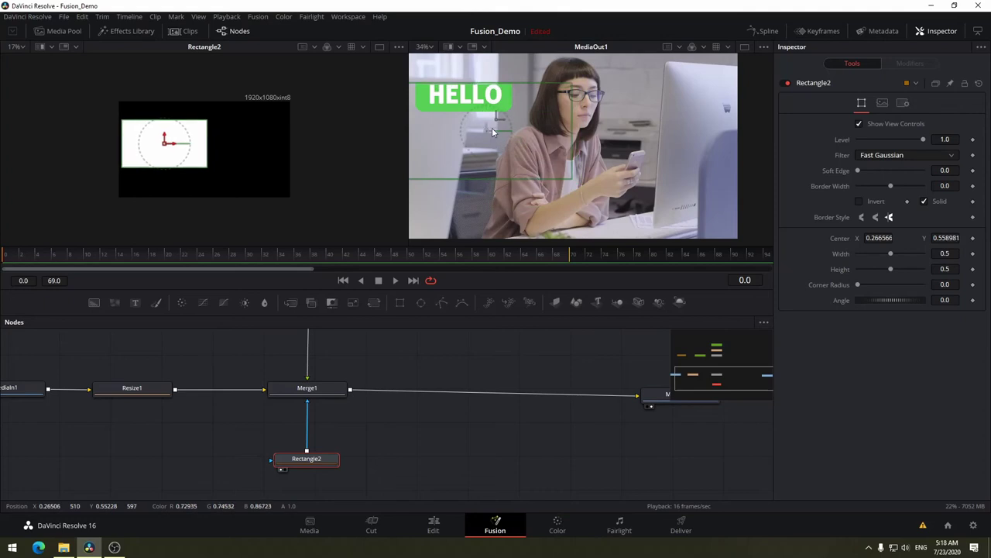
{"action": "left_click_drag", "start_coordinate": [491, 156], "coordinate": [476, 142]}
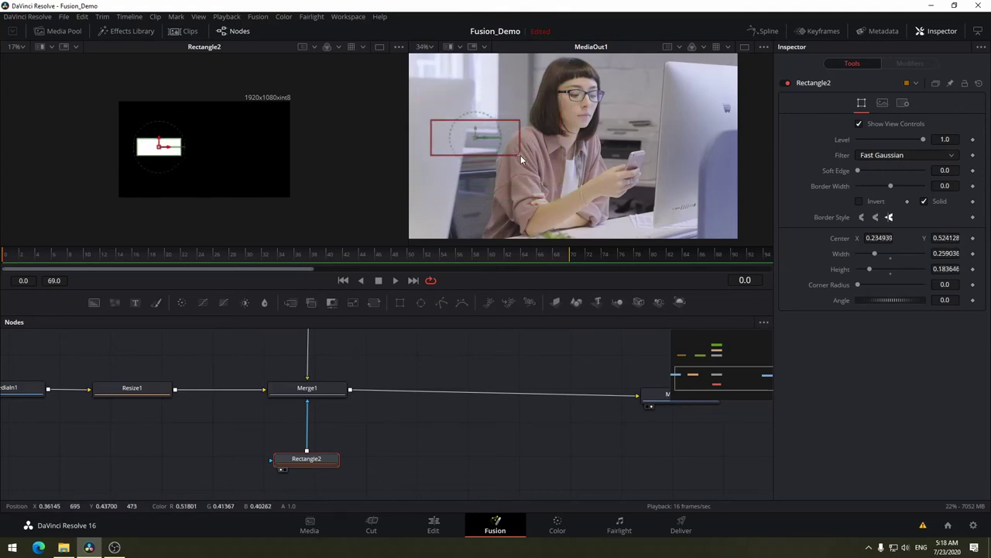
{"action": "mouse_move", "coordinate": [563, 190]}
{"action": "left_mouse_down"}
{"action": "mouse_move", "coordinate": [523, 157]}
{"action": "mouse_move", "coordinate": [459, 137]}
{"action": "mouse_move", "coordinate": [462, 93]}
{"action": "left_mouse_up"}
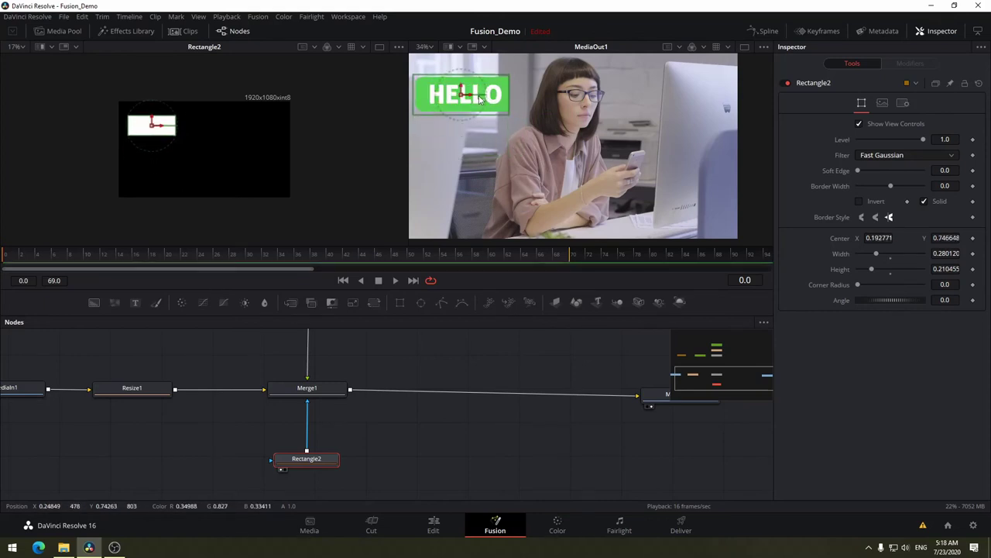
{"action": "mouse_move", "coordinate": [504, 112]}
{"action": "left_mouse_down"}
{"action": "mouse_move", "coordinate": [513, 118]}
{"action": "mouse_move", "coordinate": [471, 101]}
{"action": "left_mouse_up"}
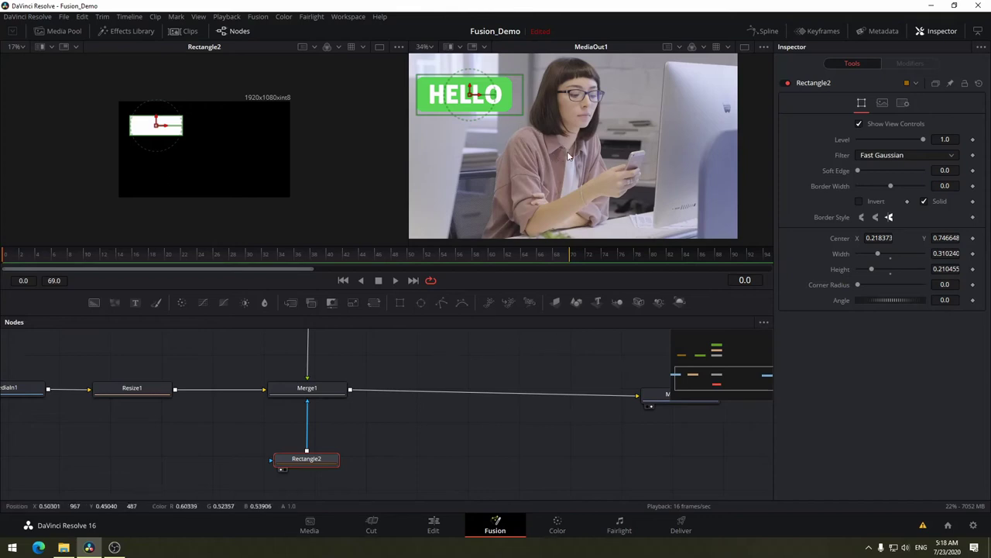
- From the viewer's Guides menu, uncheck Safe Title and enable Show Guides
{"action": "right_click", "coordinate": [592, 144]}
{"action": "mouse_move", "coordinate": [645, 190]}
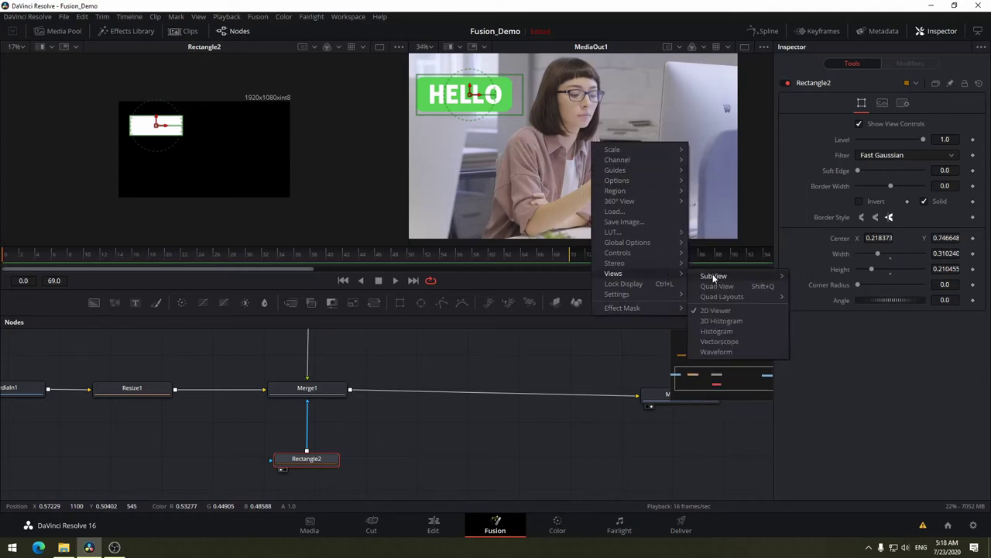
{"action": "mouse_move", "coordinate": [731, 280]}
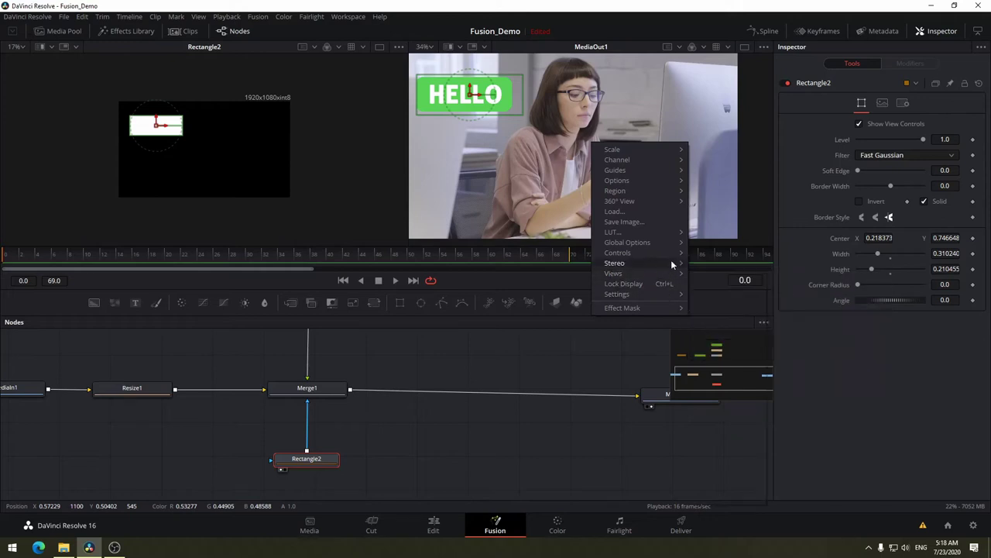
{"action": "mouse_move", "coordinate": [675, 242]}
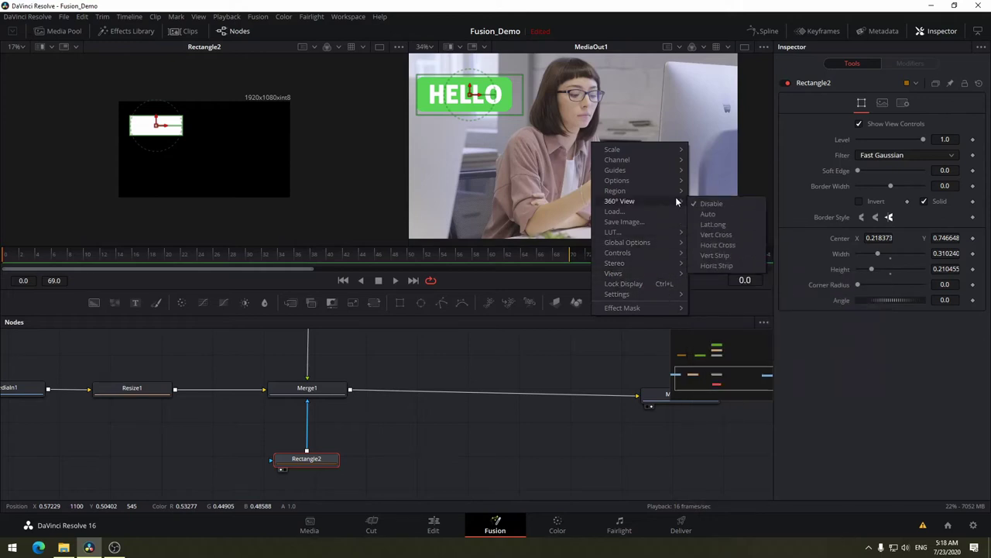
{"action": "right_click", "coordinate": [750, 109]}
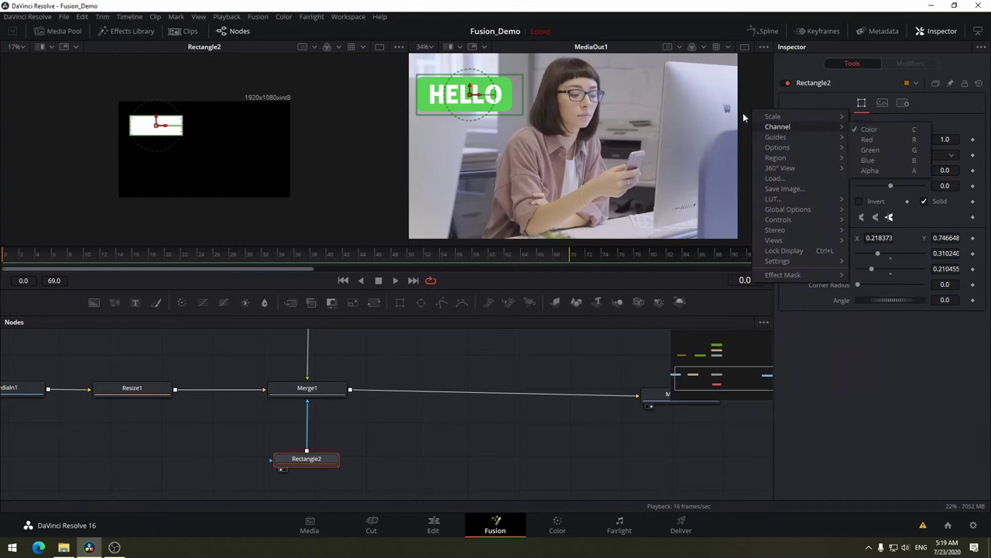
{"action": "right_click", "coordinate": [672, 89]}
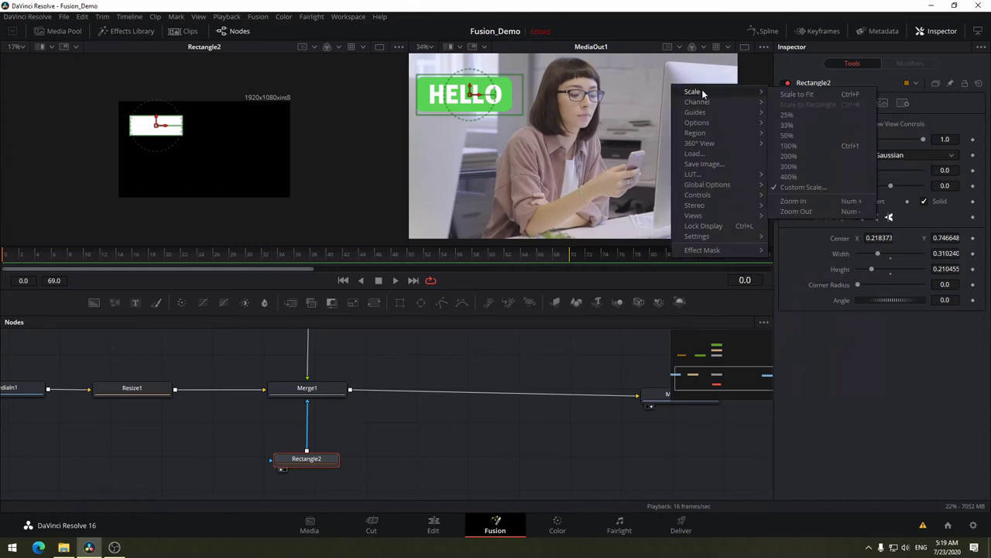
{"action": "mouse_move", "coordinate": [703, 114]}
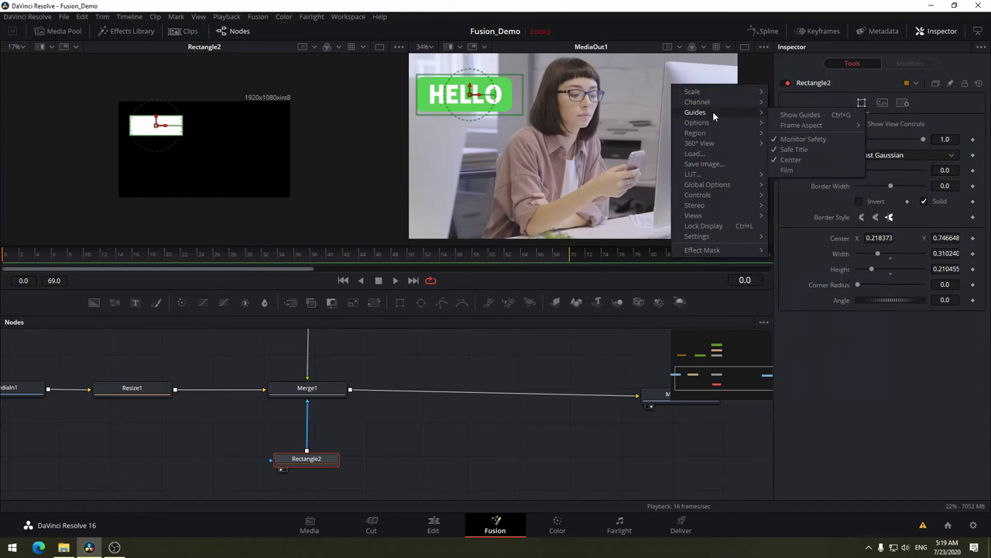
{"action": "left_click", "coordinate": [793, 152]}
{"action": "left_click", "coordinate": [804, 115]}
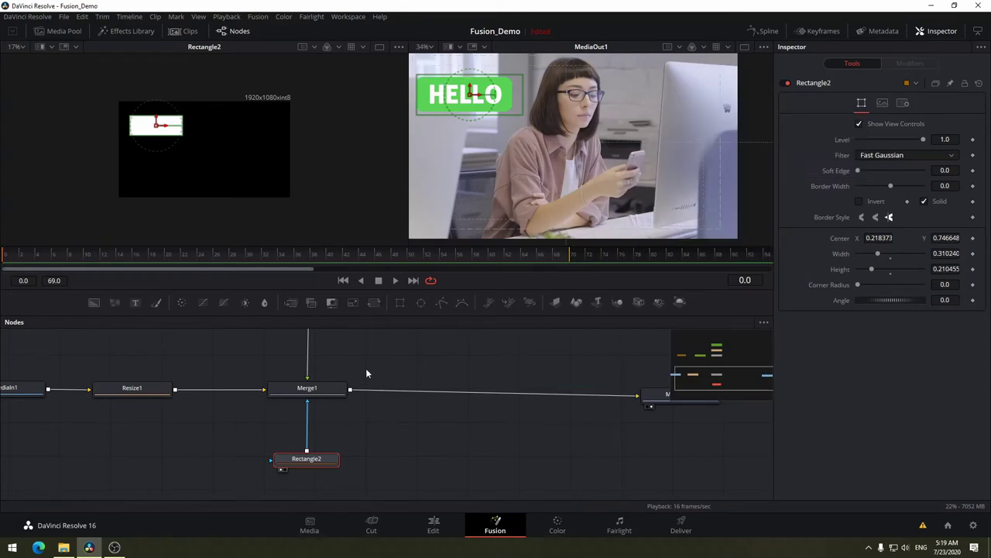
- Pan the node graph to Rectangle1, Background1 and Merge2, and select Merge2
{"action": "left_click_drag", "start_coordinate": [366, 368], "coordinate": [463, 487]}
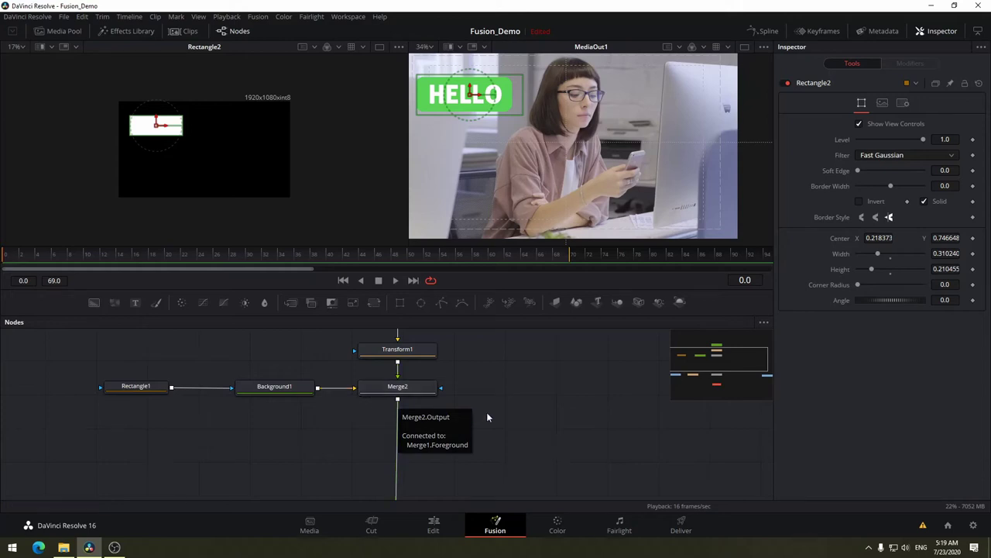
{"action": "scroll", "coordinate": [487, 412], "scroll_direction": "down", "scroll_amount": 2}
{"action": "left_click", "coordinate": [410, 355]}
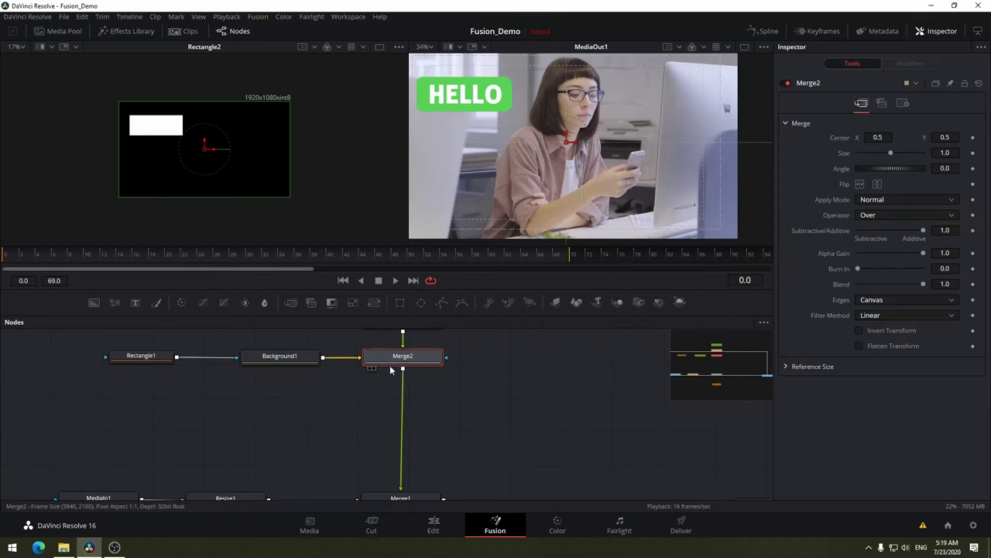
- Insert a Transform2 node after Merge2 using the Select Tool search
{"action": "key", "text": "shift+space"}
{"action": "type", "text": "Background"}
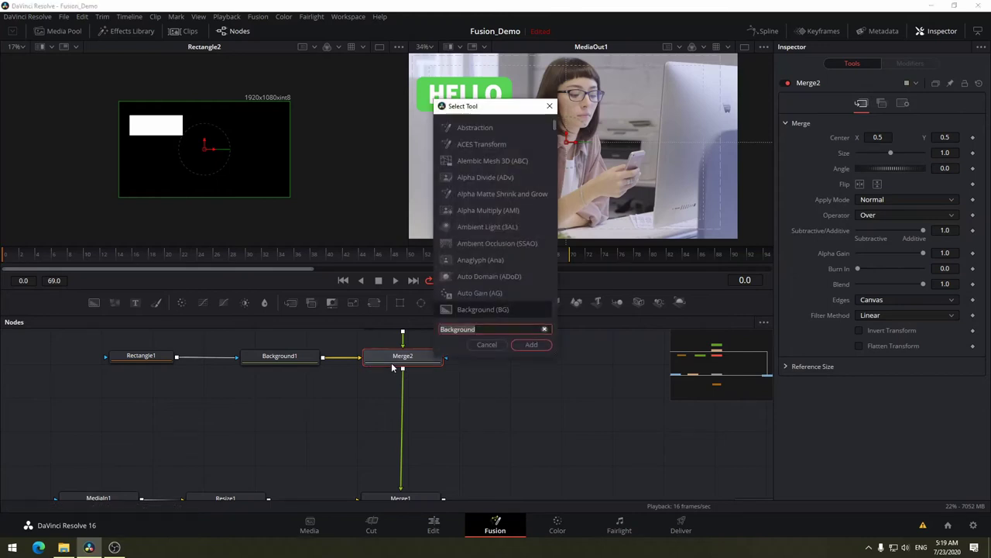
{"action": "type", "text": "tra"}
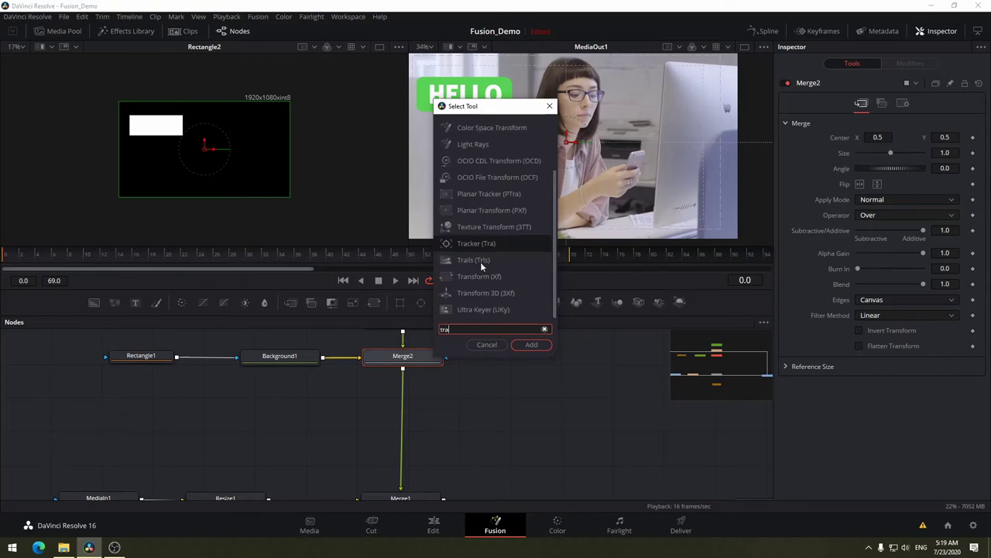
{"action": "type", "text": "Transform"}
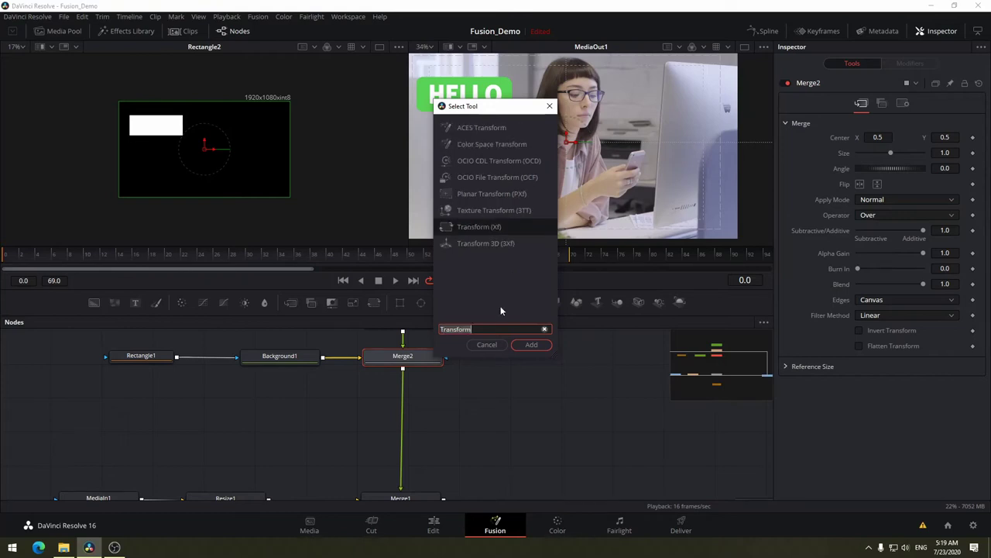
{"action": "left_click", "coordinate": [530, 345]}
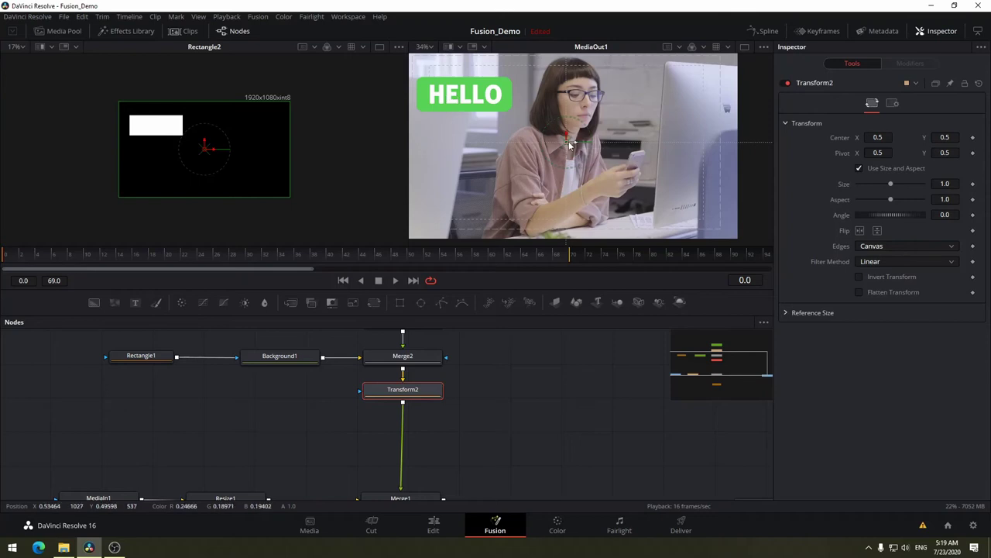
- Place Transform2's pivot at about 0.351, 0.621 on the HELLO box, undoing stray centre moves
{"action": "left_click_drag", "start_coordinate": [570, 144], "coordinate": [570, 145]}
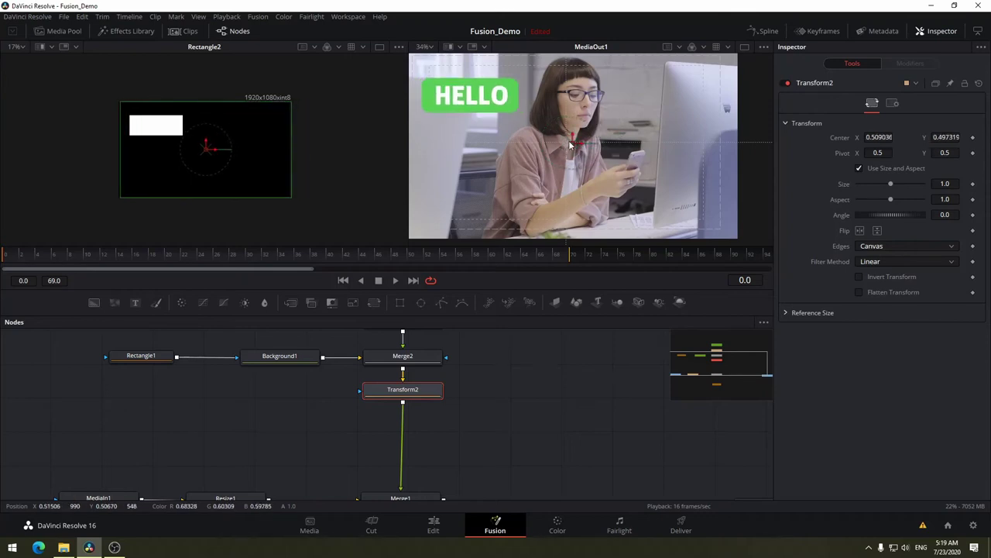
{"action": "key", "text": "ctrl+z"}
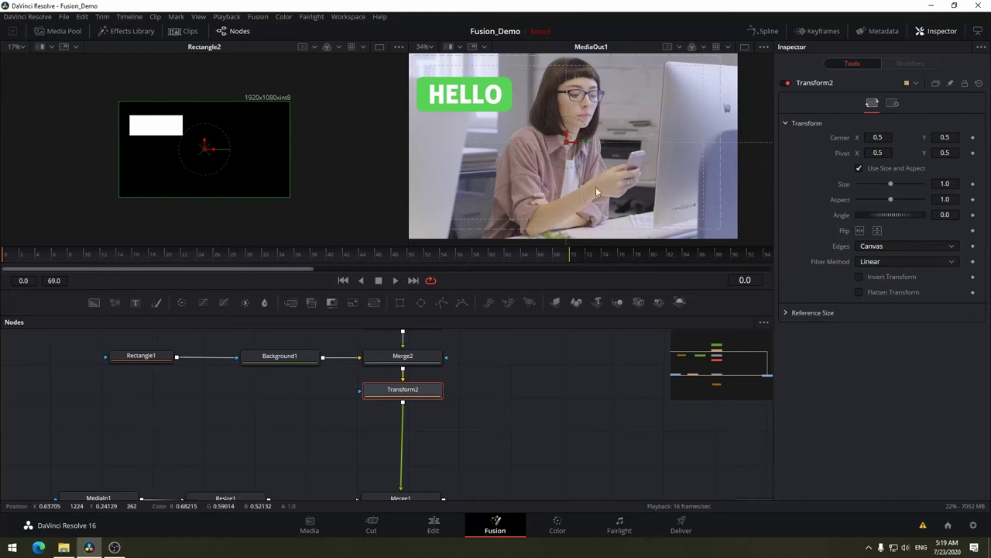
{"action": "left_click_drag", "start_coordinate": [564, 143], "coordinate": [561, 142]}
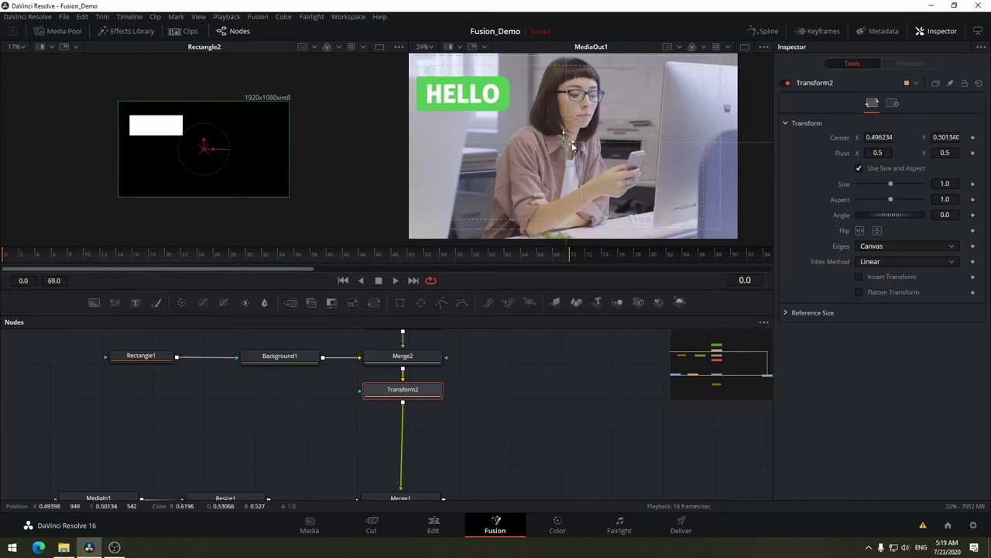
{"action": "key", "text": "ctrl+z"}
{"action": "left_click_drag", "start_coordinate": [878, 153], "coordinate": [852, 153]}
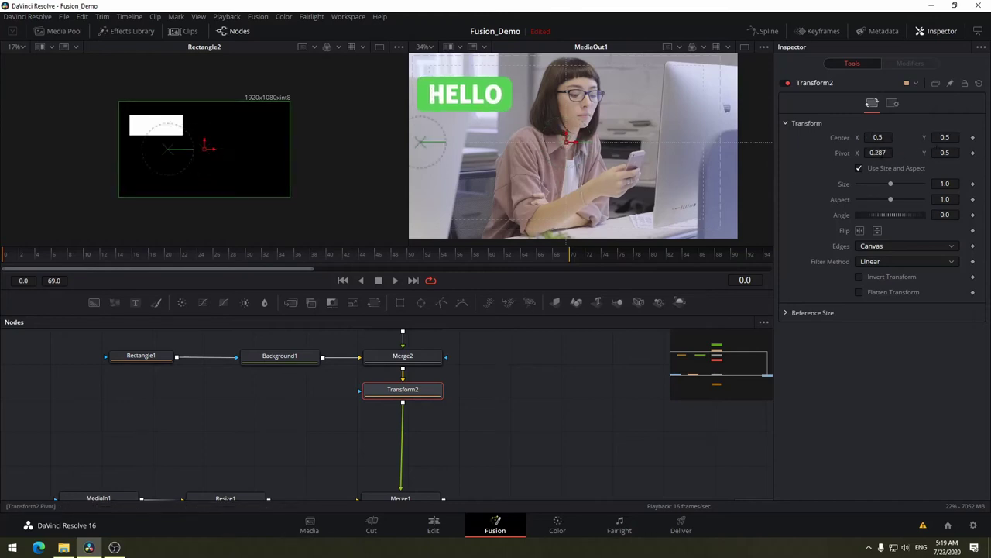
{"action": "key", "text": "ctrl+z"}
{"action": "mouse_move", "coordinate": [566, 141]}
{"action": "left_mouse_down"}
{"action": "mouse_move", "coordinate": [465, 143]}
{"action": "mouse_move", "coordinate": [466, 95]}
{"action": "left_mouse_up"}
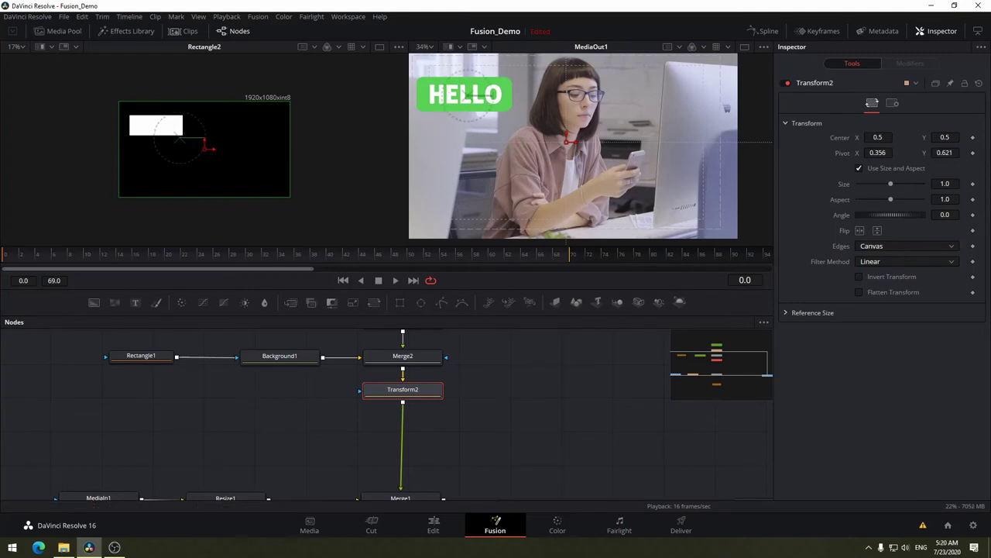
{"action": "left_click_drag", "start_coordinate": [893, 155], "coordinate": [890, 156]}
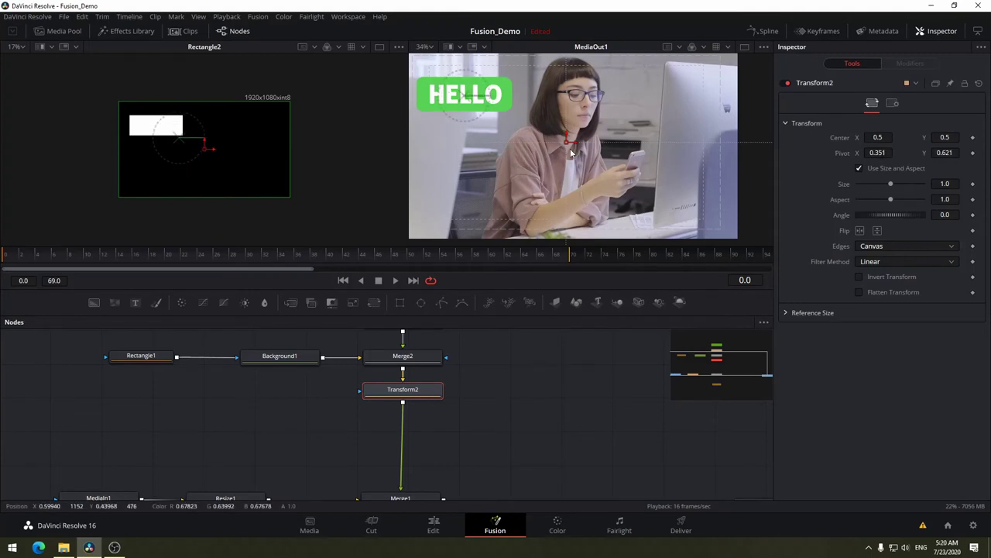
{"action": "left_click_drag", "start_coordinate": [570, 142], "coordinate": [569, 142]}
{"action": "key", "text": "ctrl+z"}
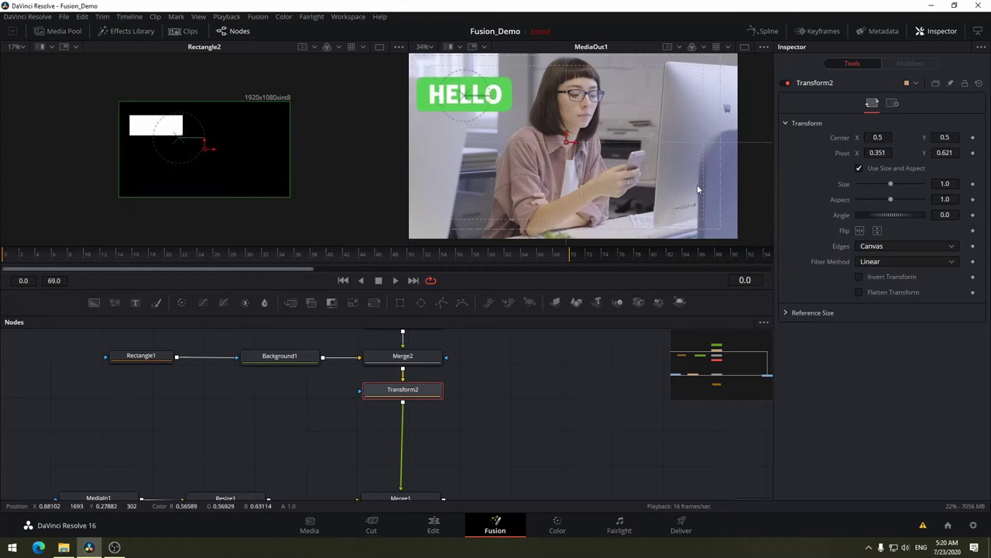
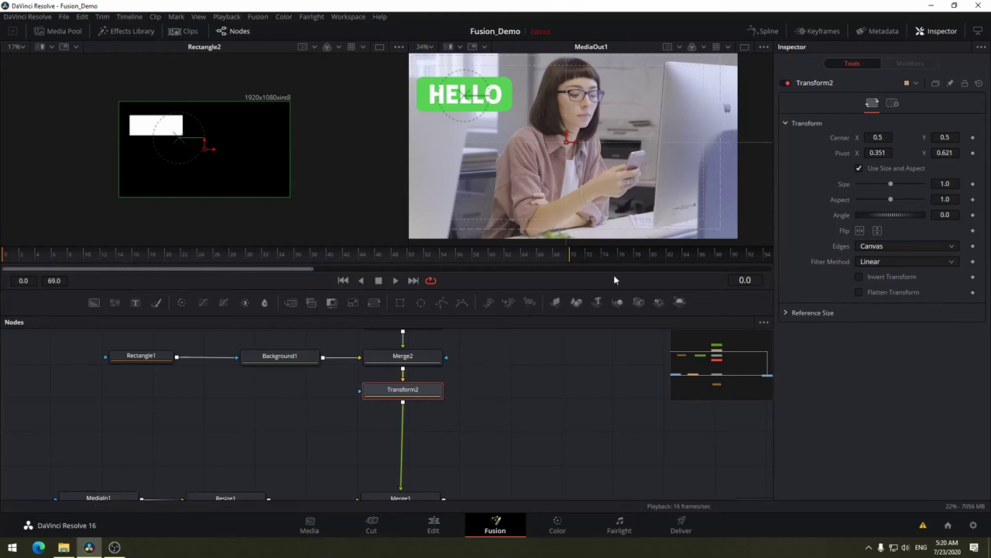
- Shrink the HELLO button to size 0.83 and fine-tune its center to about 0.508, 0.508
{"action": "left_click_drag", "start_coordinate": [891, 186], "coordinate": [887, 187]}
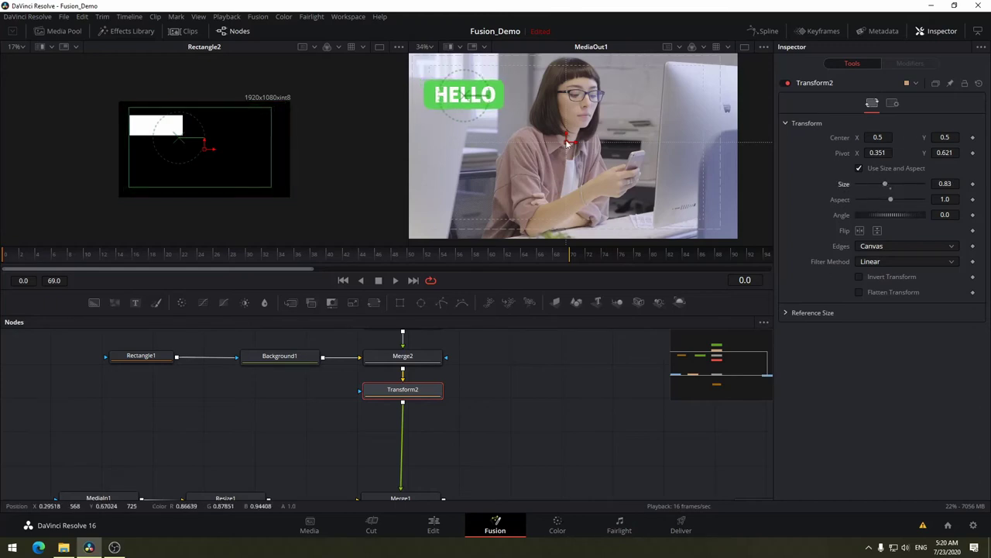
{"action": "left_click_drag", "start_coordinate": [577, 145], "coordinate": [595, 145]}
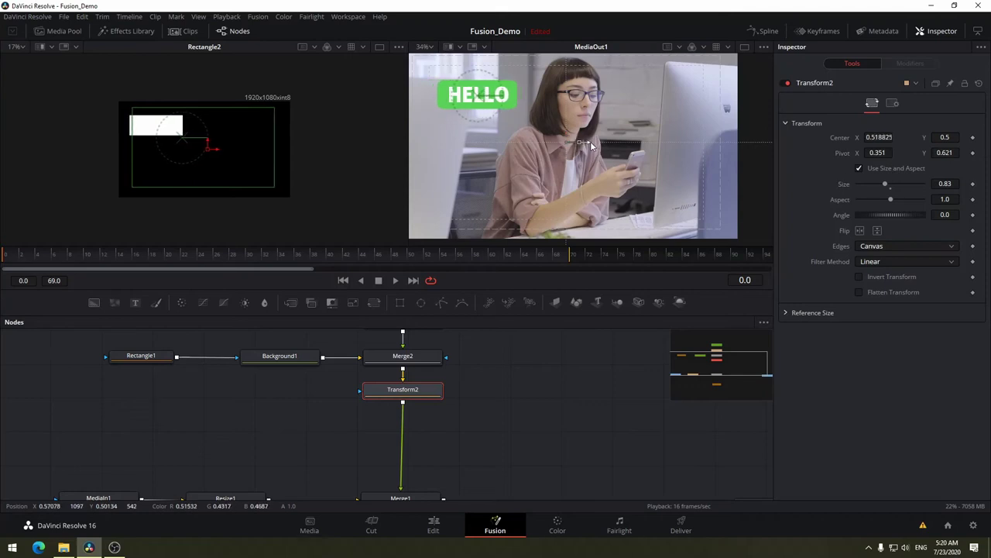
{"action": "left_click_drag", "start_coordinate": [595, 146], "coordinate": [586, 145]}
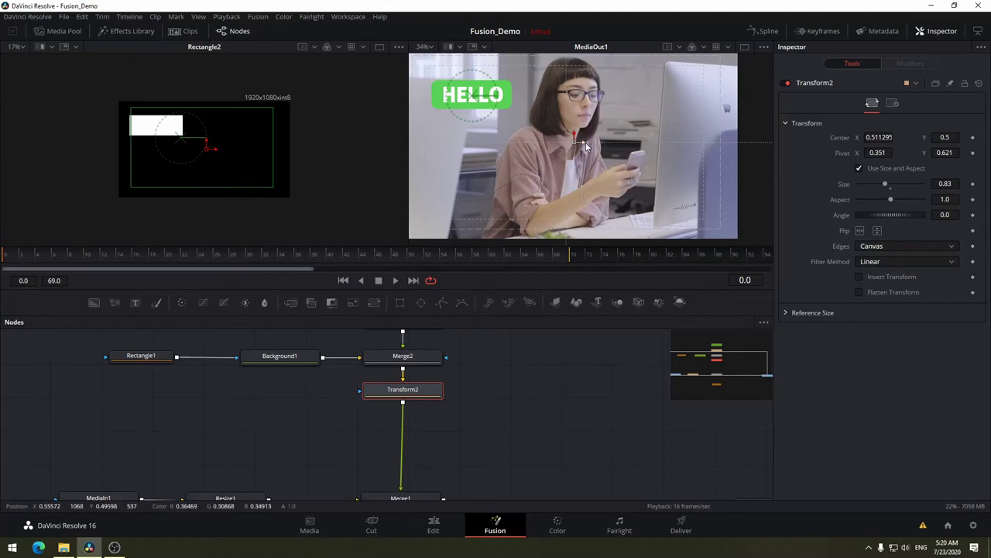
{"action": "left_click_drag", "start_coordinate": [575, 141], "coordinate": [556, 144]}
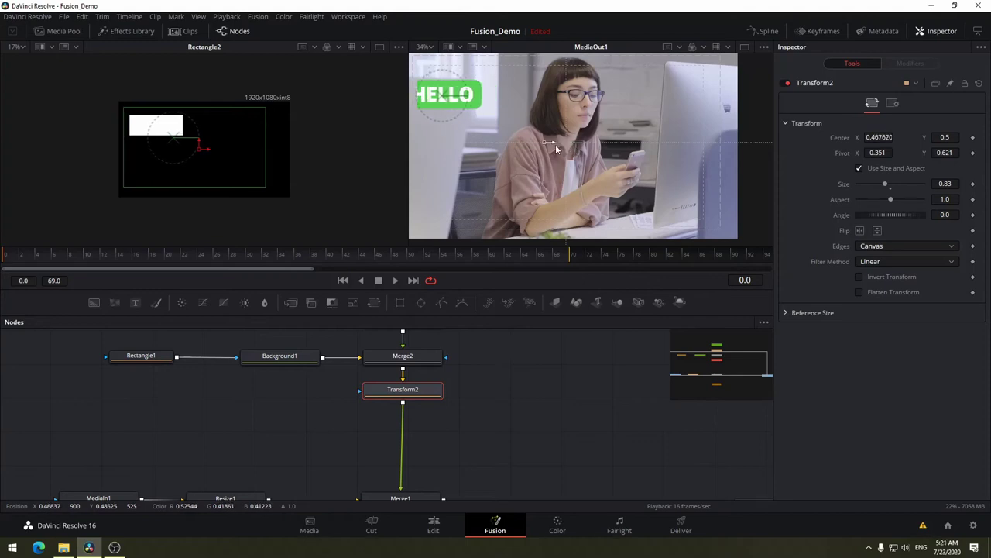
{"action": "left_click_drag", "start_coordinate": [556, 144], "coordinate": [584, 149]}
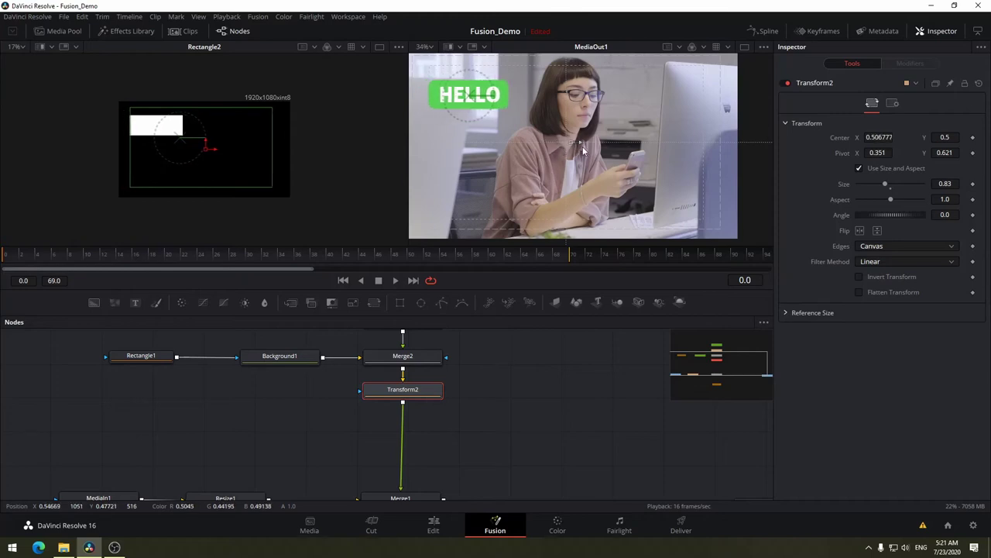
{"action": "left_click_drag", "start_coordinate": [584, 150], "coordinate": [575, 133]}
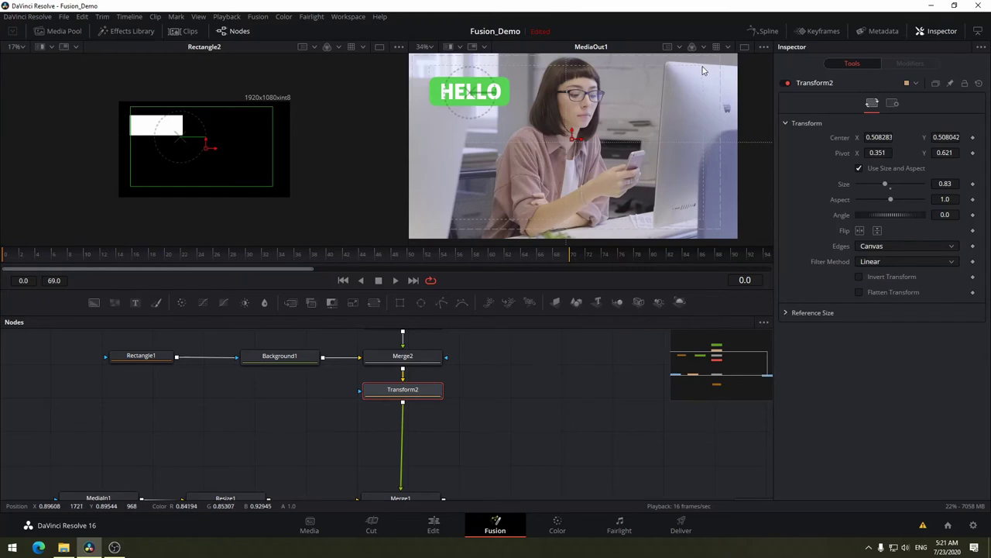
{"action": "left_click_drag", "start_coordinate": [704, 71], "coordinate": [711, 122]}
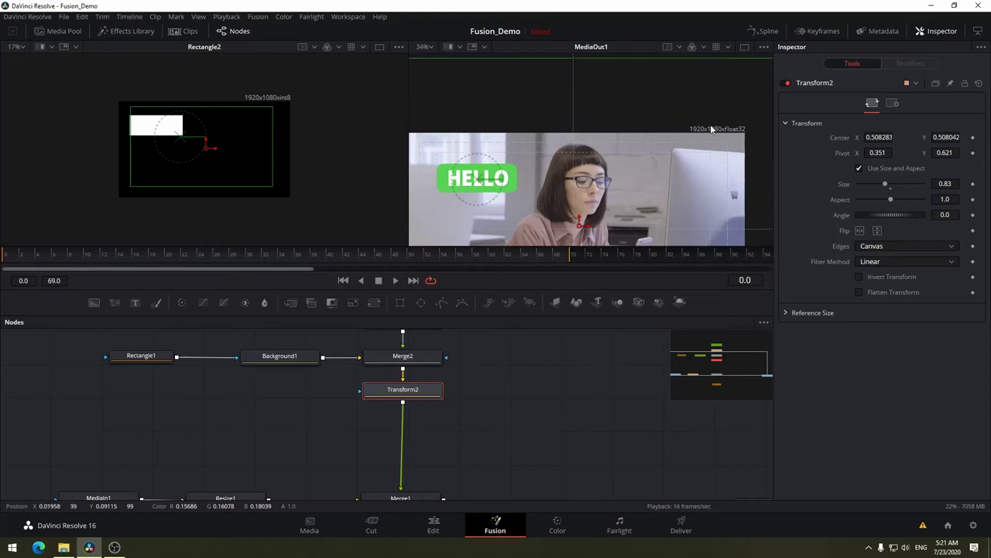
{"action": "scroll", "coordinate": [711, 125], "scroll_direction": "down", "scroll_amount": 1}
{"action": "scroll", "coordinate": [709, 129], "scroll_direction": "up", "scroll_amount": 2}
{"action": "scroll", "coordinate": [709, 128], "scroll_direction": "up", "scroll_amount": 1}
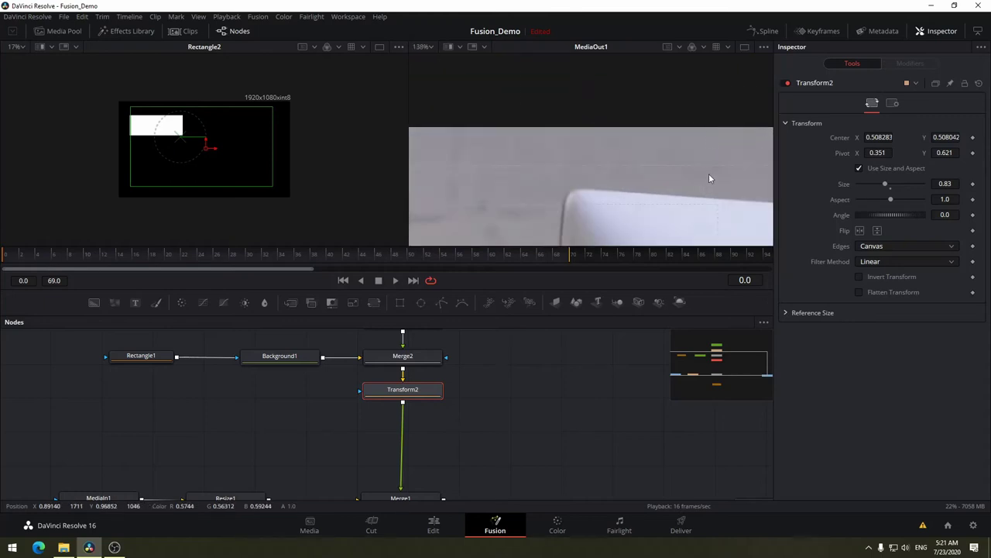
{"action": "left_click_drag", "start_coordinate": [694, 167], "coordinate": [619, 88]}
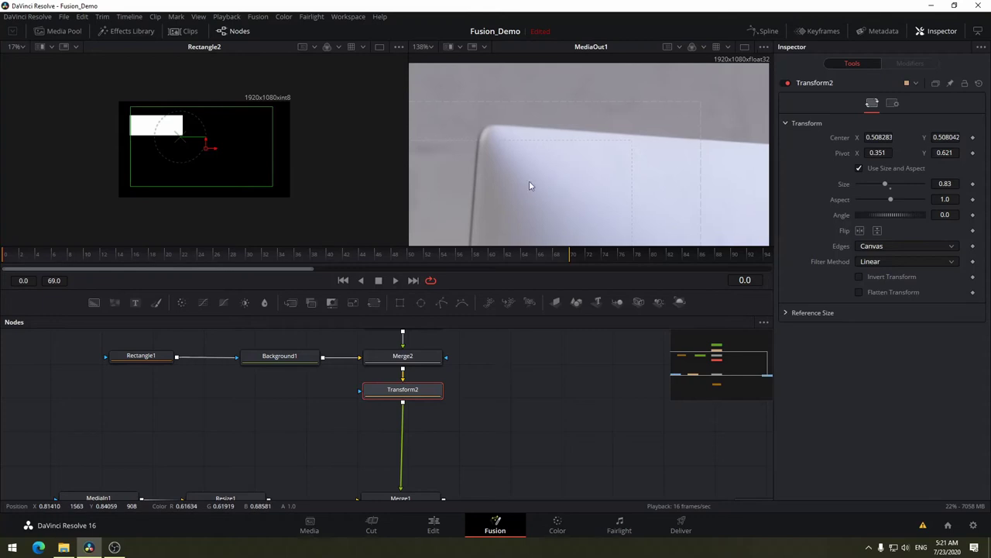
{"action": "scroll", "coordinate": [632, 171], "scroll_direction": "down", "scroll_amount": 5}
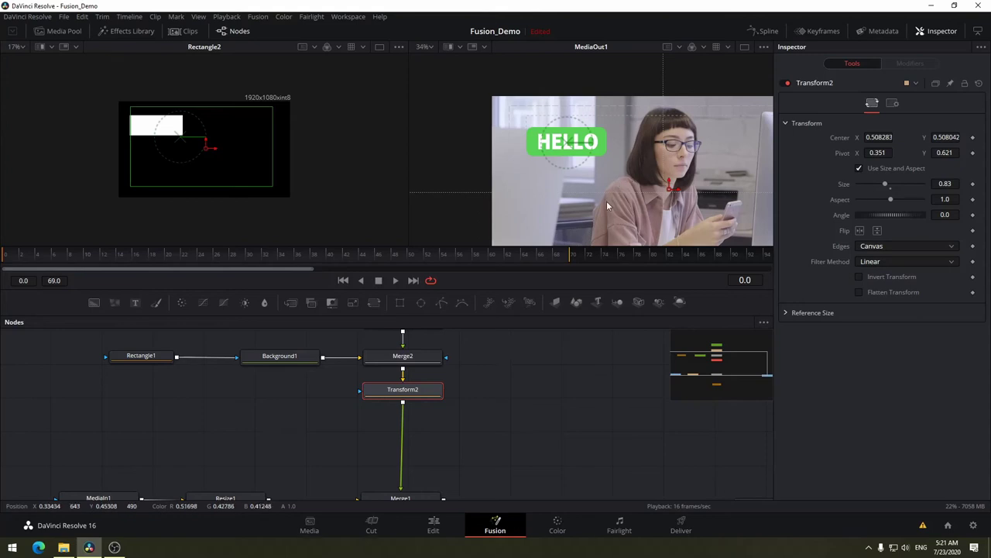
{"action": "left_click_drag", "start_coordinate": [612, 200], "coordinate": [586, 165]}
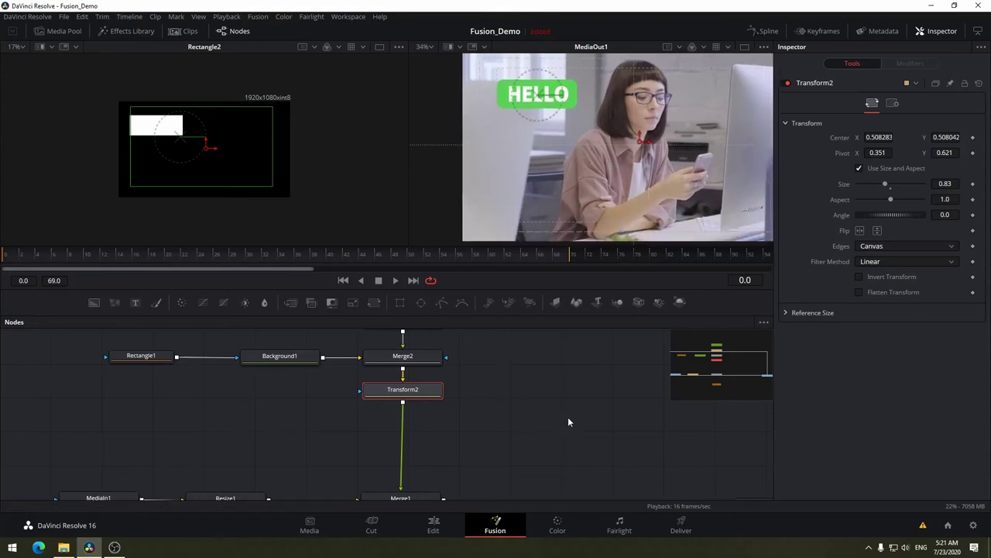
{"action": "left_click_drag", "start_coordinate": [568, 417], "coordinate": [525, 298]}
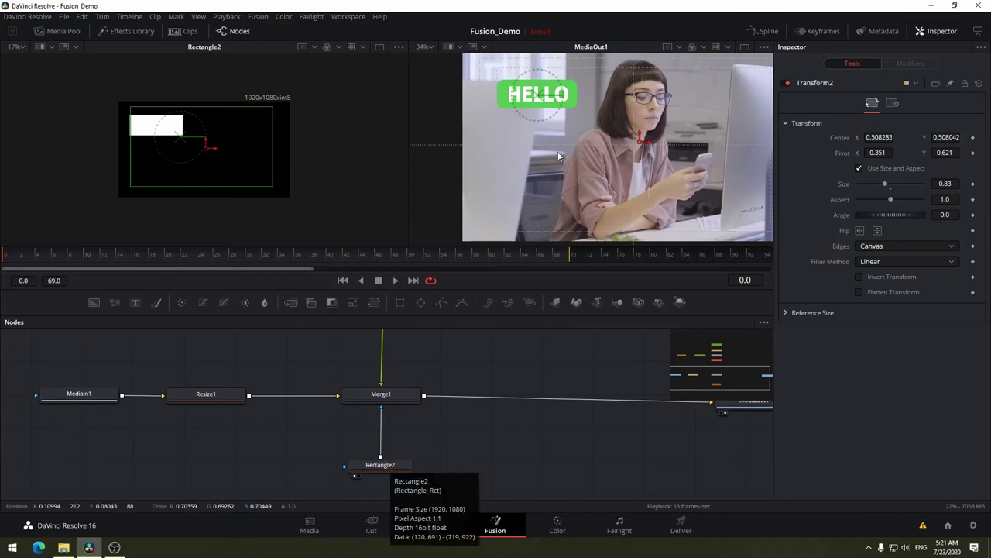
- Select Rectangle2 and shift its mask slightly up and right over the HELLO button
{"action": "left_click", "coordinate": [398, 467]}
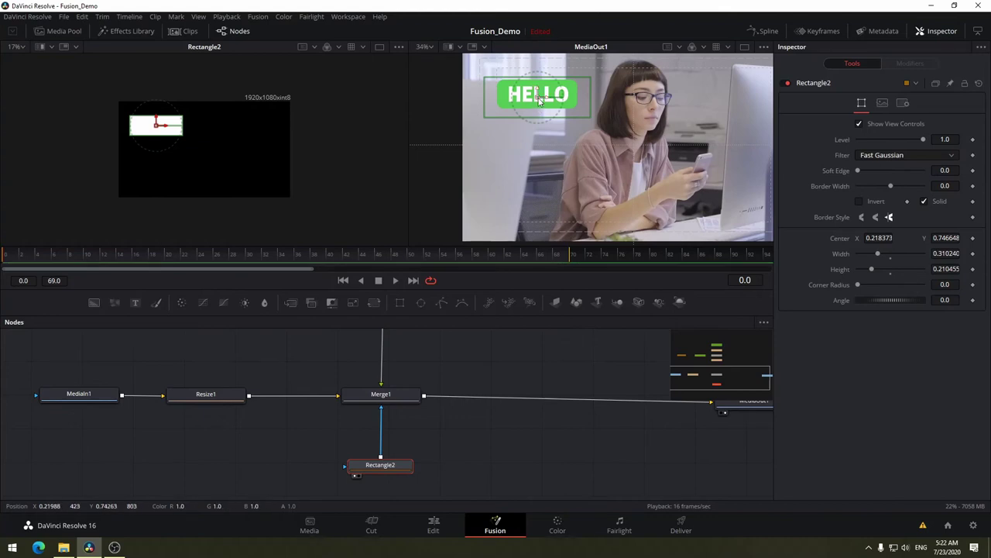
{"action": "left_click_drag", "start_coordinate": [538, 98], "coordinate": [540, 92]}
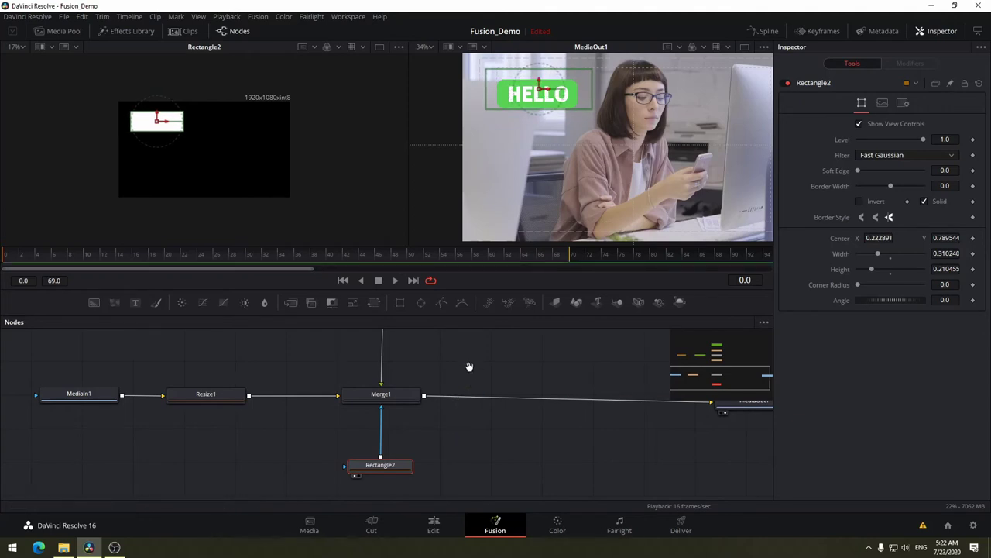
{"action": "scroll", "coordinate": [469, 365], "scroll_direction": "up", "scroll_amount": 3}
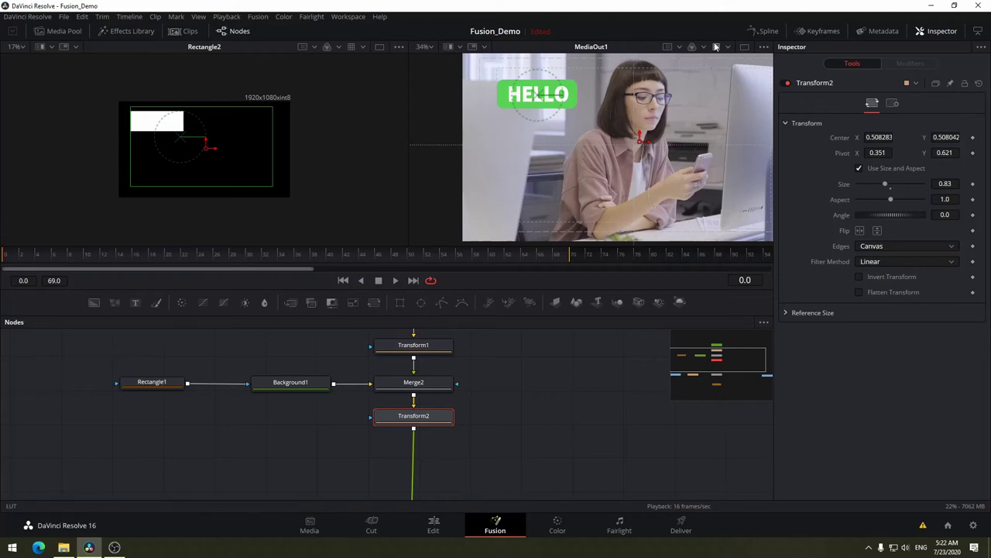
- Try detaching Rectangle2 from Merge1, relinking it and moving the mask lower
{"action": "left_click_drag", "start_coordinate": [584, 351], "coordinate": [557, 375]}
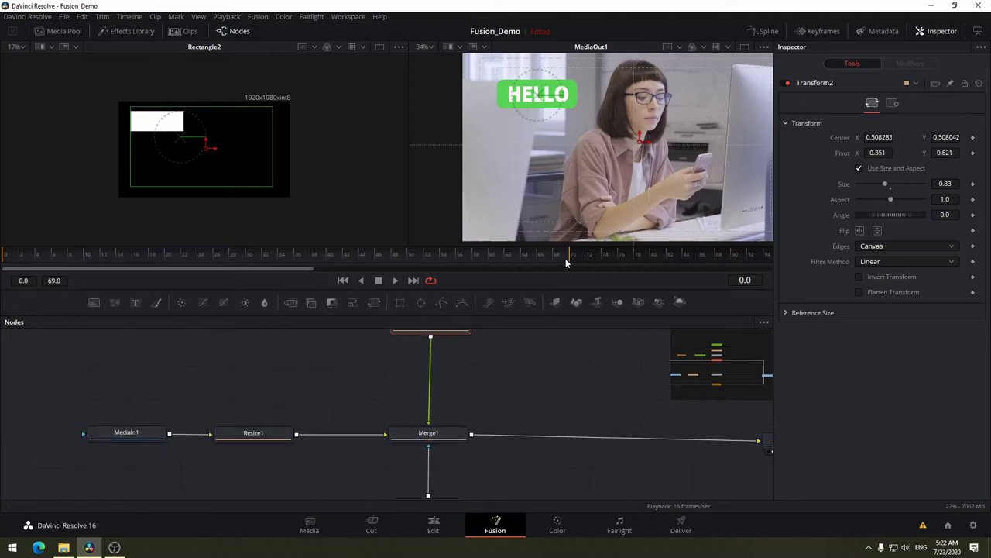
{"action": "scroll", "coordinate": [490, 395], "scroll_direction": "down", "scroll_amount": 3}
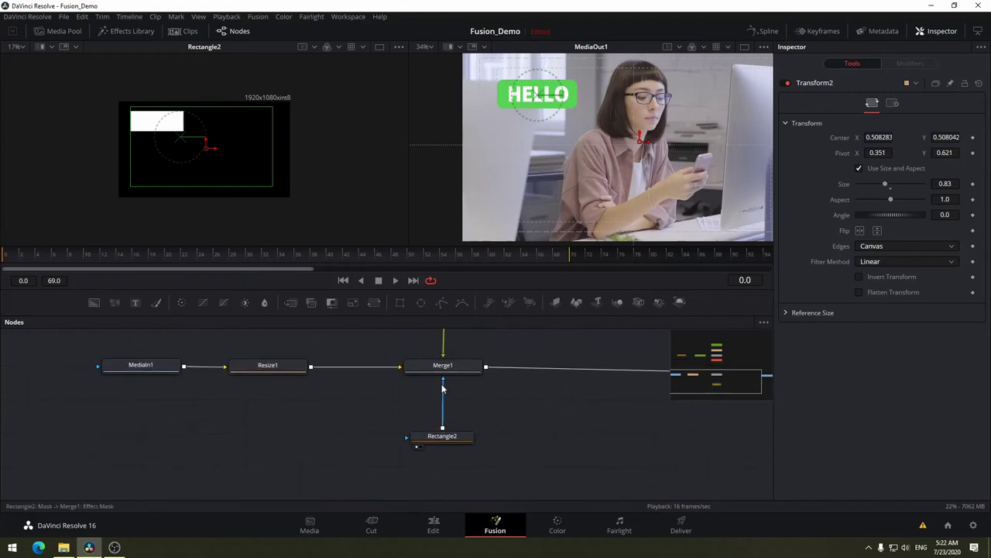
{"action": "left_click_drag", "start_coordinate": [442, 389], "coordinate": [448, 407]}
{"action": "mouse_move", "coordinate": [467, 446]}
{"action": "left_mouse_down"}
{"action": "mouse_move", "coordinate": [384, 346]}
{"action": "mouse_move", "coordinate": [419, 433]}
{"action": "left_mouse_up"}
{"action": "left_click", "coordinate": [385, 346]}
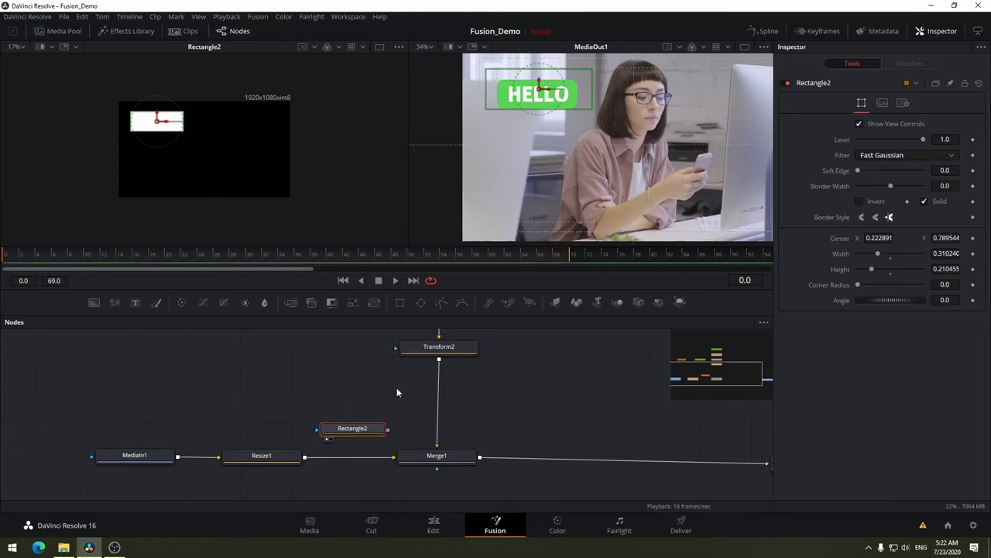
{"action": "mouse_move", "coordinate": [397, 393]}
{"action": "left_mouse_down"}
{"action": "mouse_move", "coordinate": [367, 493]}
{"action": "mouse_move", "coordinate": [360, 401]}
{"action": "mouse_move", "coordinate": [387, 396]}
{"action": "left_mouse_up"}
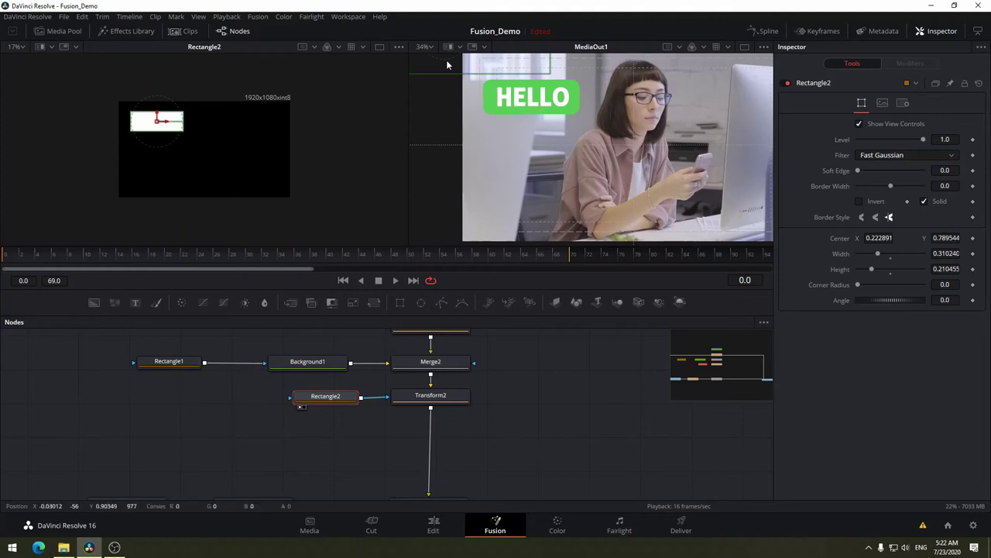
{"action": "scroll", "coordinate": [471, 106], "scroll_direction": "up", "scroll_amount": 3}
{"action": "mouse_move", "coordinate": [471, 106]}
{"action": "left_mouse_down"}
{"action": "mouse_move", "coordinate": [471, 131]}
{"action": "mouse_move", "coordinate": [447, 102]}
{"action": "left_mouse_up"}
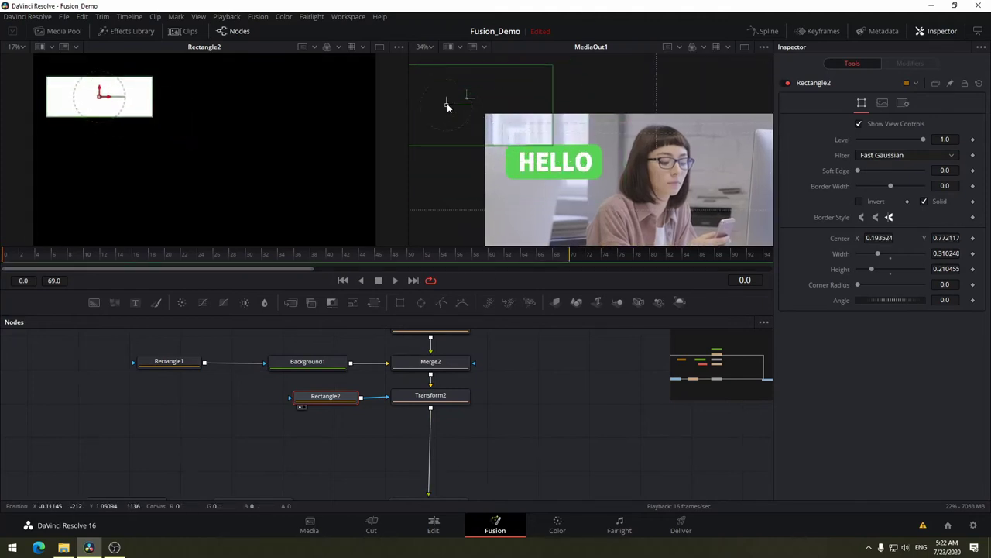
- Undo those changes until Rectangle2 masks Merge1 again, centered at 0.222891, 0.789544
{"action": "key", "text": "ctrl+z"}
{"action": "key", "text": "ctrl+z"}
{"action": "key", "text": "ctrl+z"}
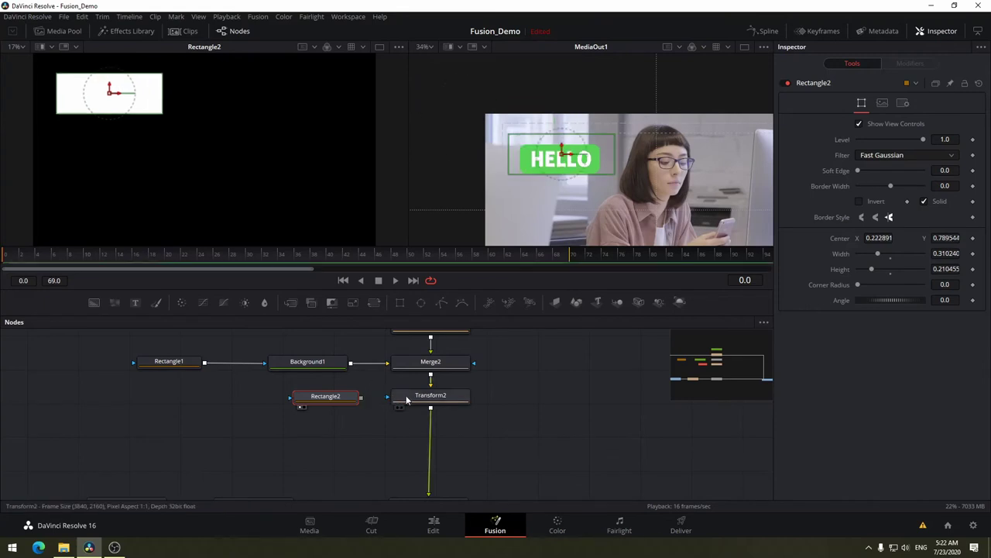
{"action": "key", "text": "ctrl+z"}
{"action": "key", "text": "ctrl+z"}
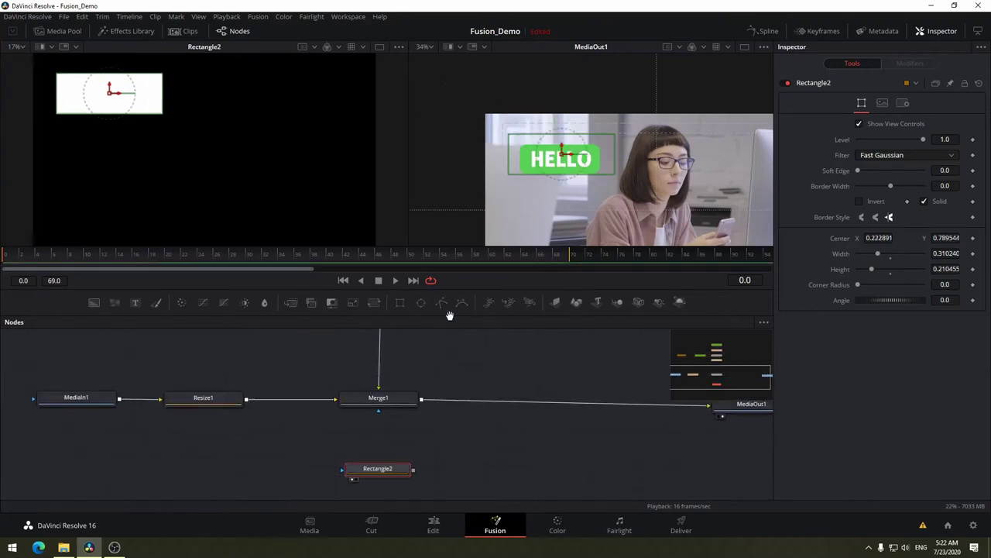
{"action": "key", "text": "ctrl+z"}
{"action": "key", "text": "ctrl+z"}
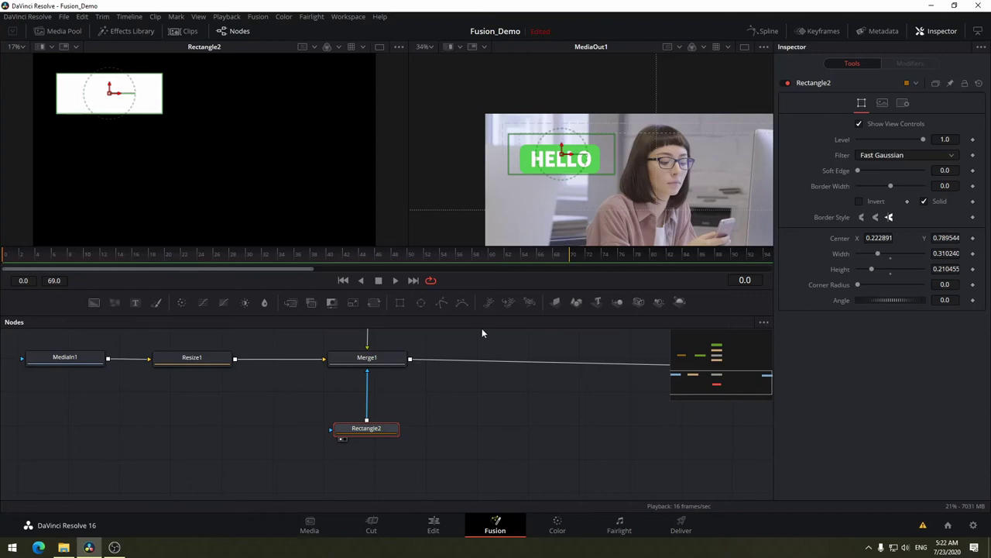
{"action": "key", "text": "ctrl+z"}
{"action": "key", "text": "ctrl+z"}
{"action": "scroll", "coordinate": [604, 131], "scroll_direction": "up", "scroll_amount": 2}
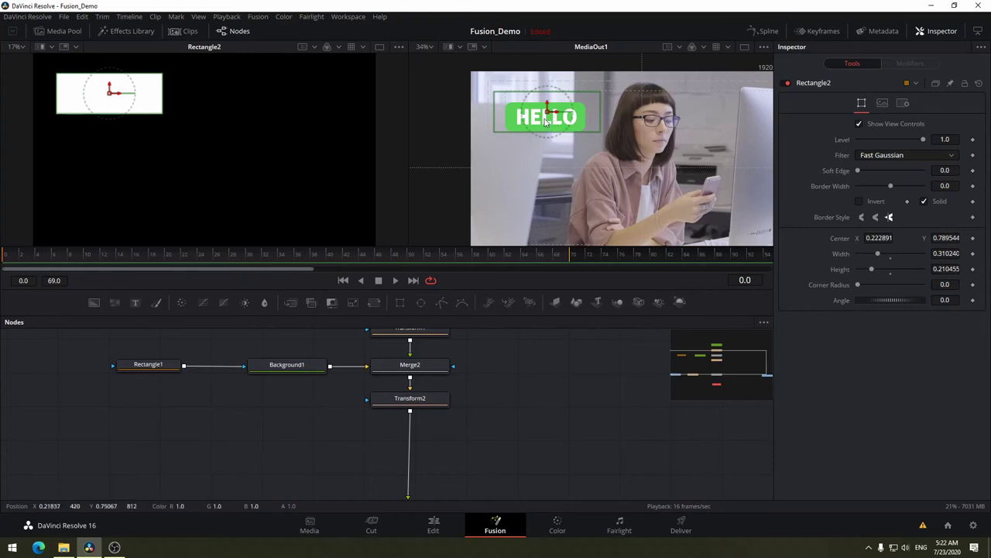
- Drag Transform2's center down to Y 0.427613 so HELLO hides below the mask
{"action": "left_click", "coordinate": [410, 399]}
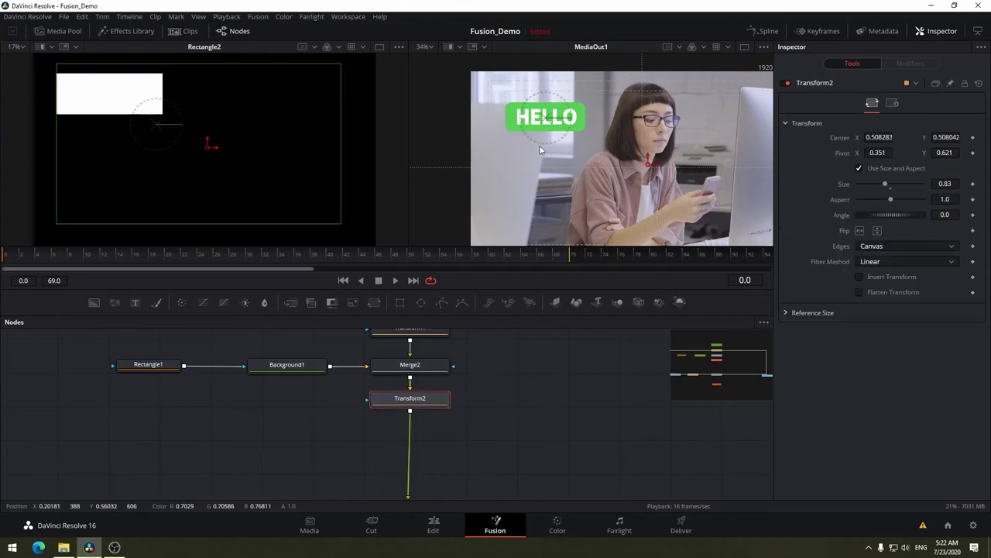
{"action": "mouse_move", "coordinate": [647, 159]}
{"action": "left_mouse_down"}
{"action": "mouse_move", "coordinate": [648, 179]}
{"action": "mouse_move", "coordinate": [647, 149]}
{"action": "mouse_move", "coordinate": [641, 182]}
{"action": "mouse_move", "coordinate": [641, 145]}
{"action": "mouse_move", "coordinate": [642, 157]}
{"action": "left_mouse_up"}
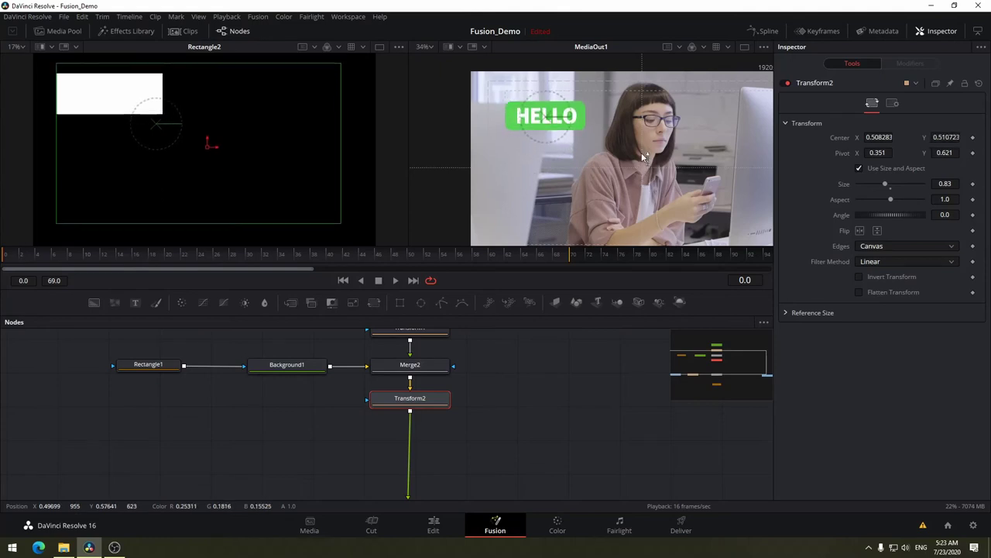
{"action": "left_click_drag", "start_coordinate": [642, 157], "coordinate": [641, 189]}
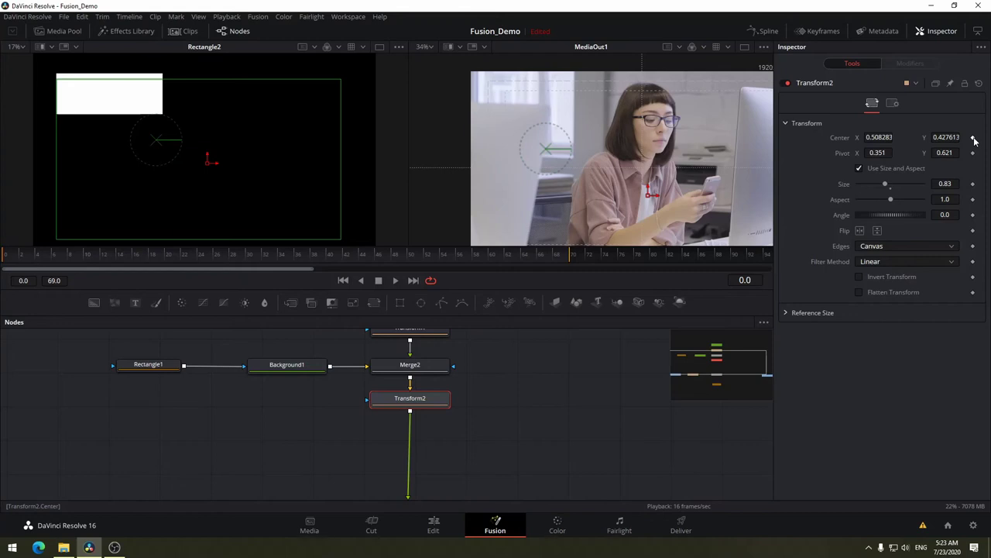
- Set a Center keyframe on Transform2 at frame 0 and preview the opening frames
{"action": "left_click", "coordinate": [973, 138]}
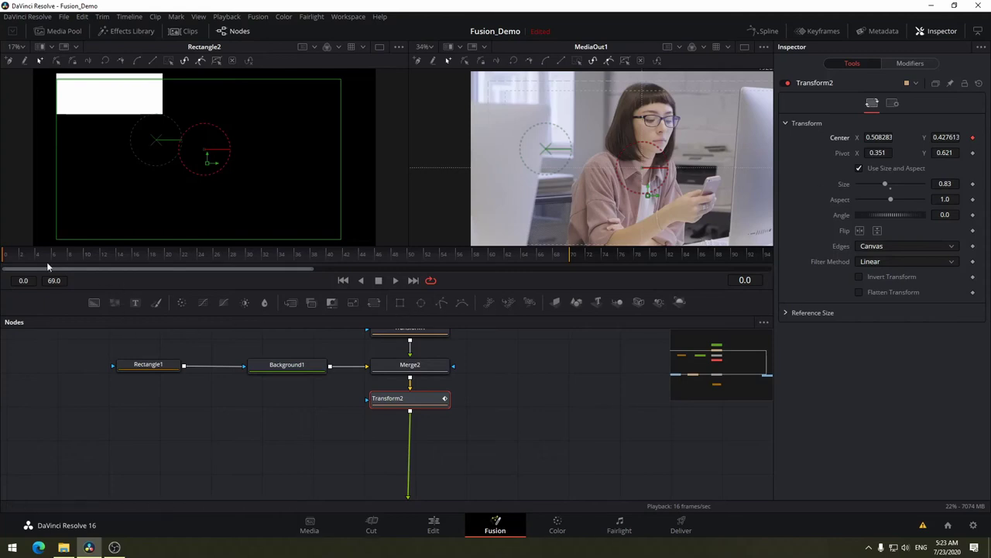
{"action": "left_click_drag", "start_coordinate": [34, 259], "coordinate": [51, 260]}
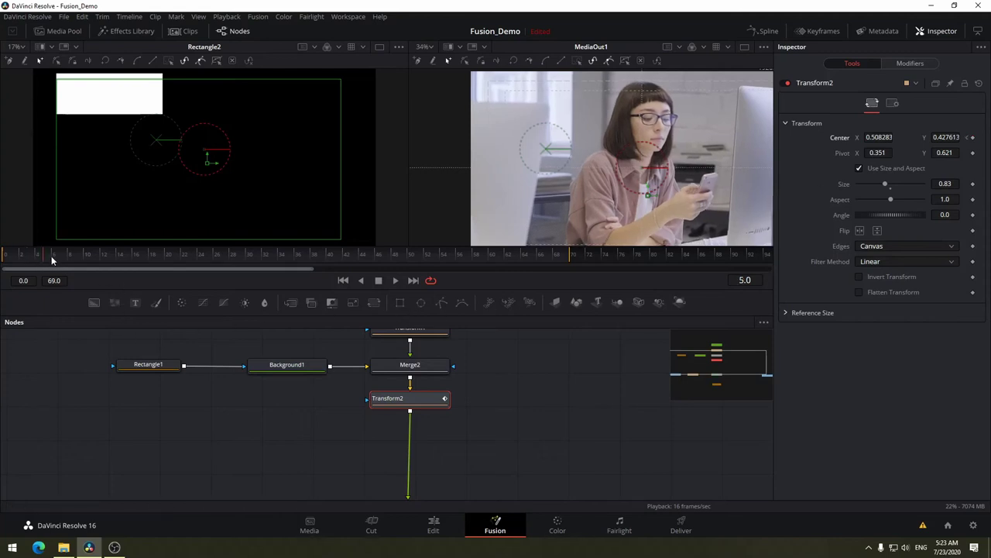
{"action": "left_click", "coordinate": [7, 258]}
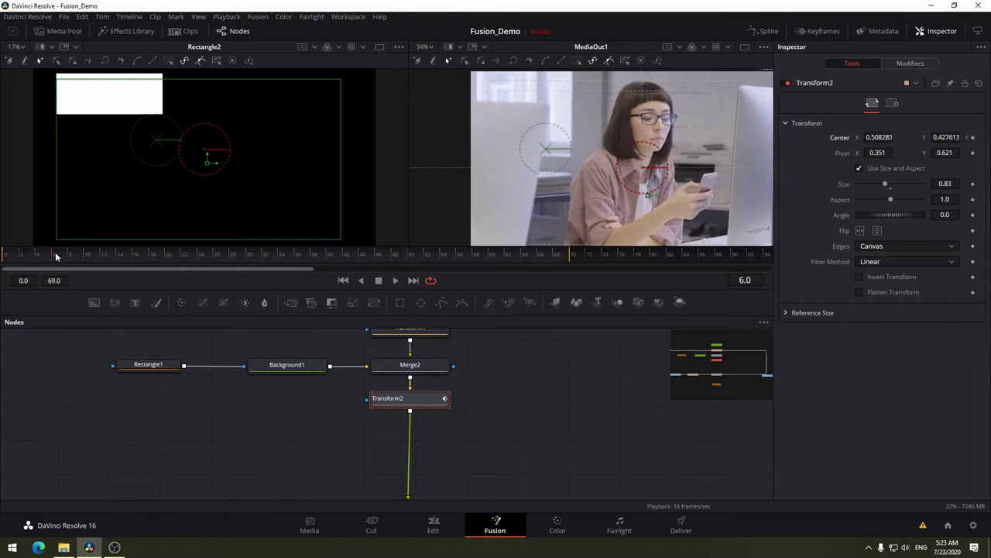
{"action": "left_click_drag", "start_coordinate": [10, 258], "coordinate": [2, 262]}
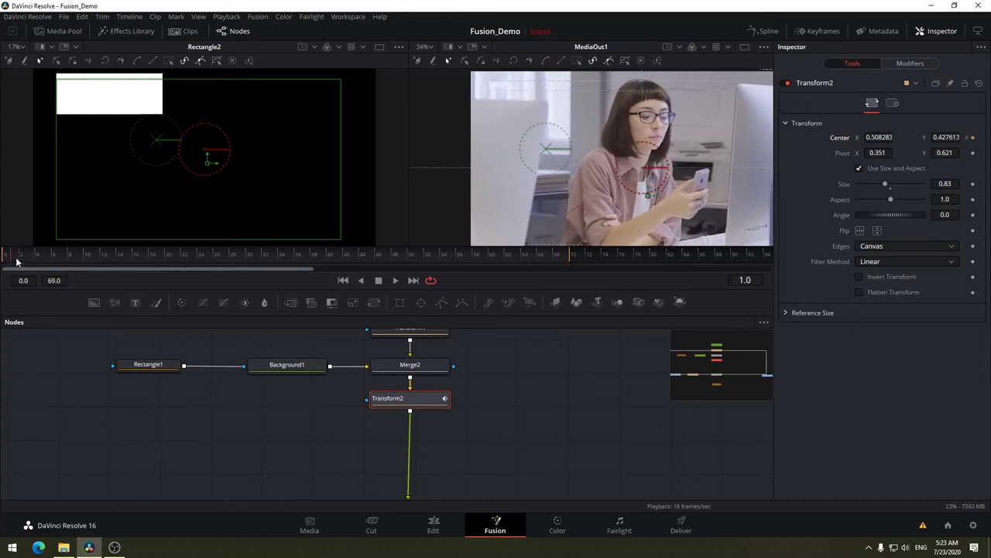
{"action": "left_click_drag", "start_coordinate": [1, 261], "coordinate": [6, 265]}
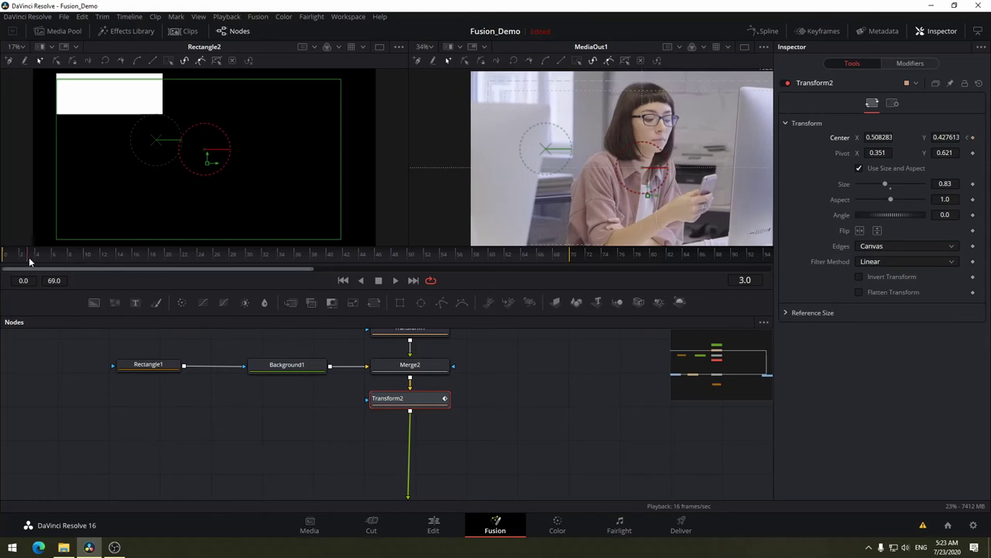
{"action": "key", "text": "space"}
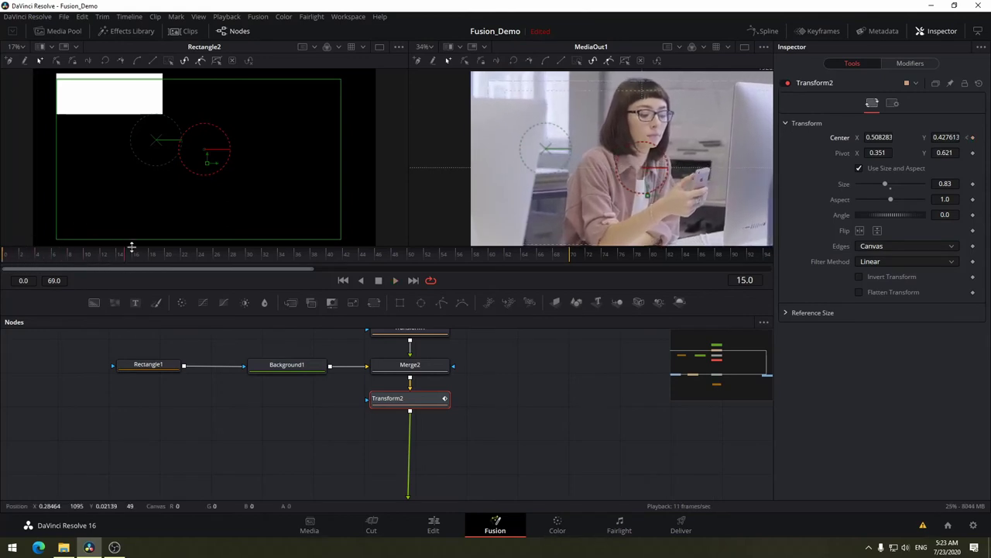
- At frame 12, raise HELLO into view at Center Y 0.513404 and scrub to check
{"action": "left_click_drag", "start_coordinate": [121, 258], "coordinate": [83, 260]}
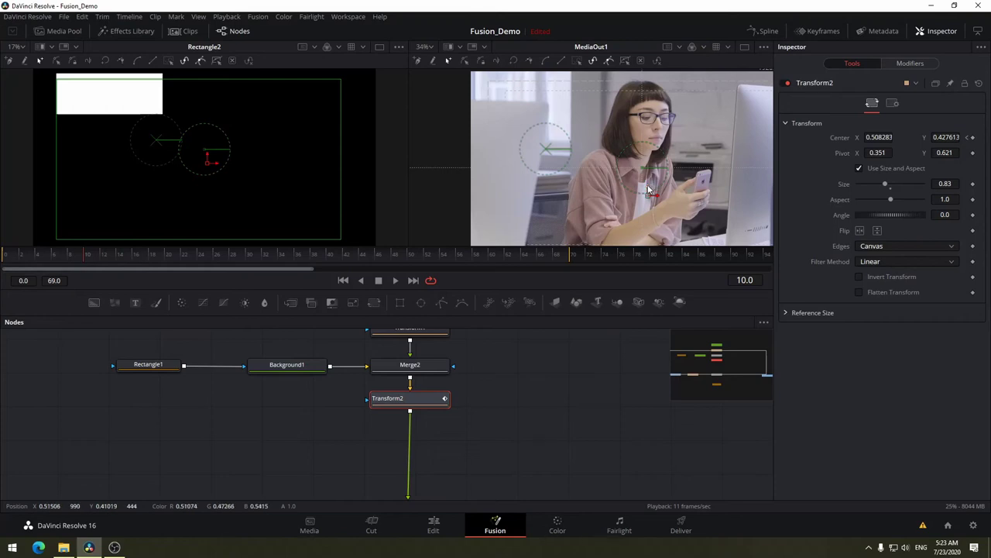
{"action": "left_click_drag", "start_coordinate": [650, 189], "coordinate": [651, 153]}
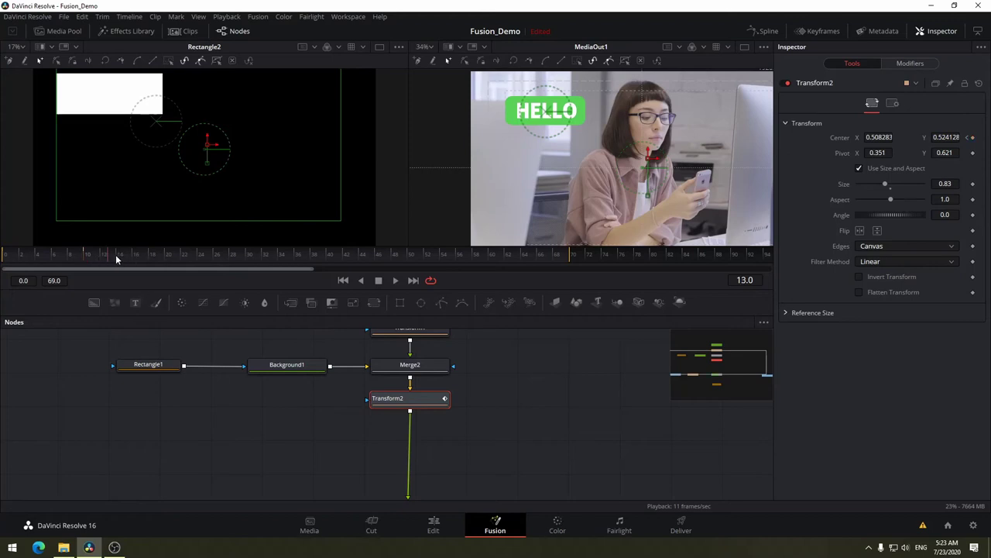
{"action": "left_click", "coordinate": [112, 255]}
{"action": "left_click_drag", "start_coordinate": [108, 257], "coordinate": [101, 257]}
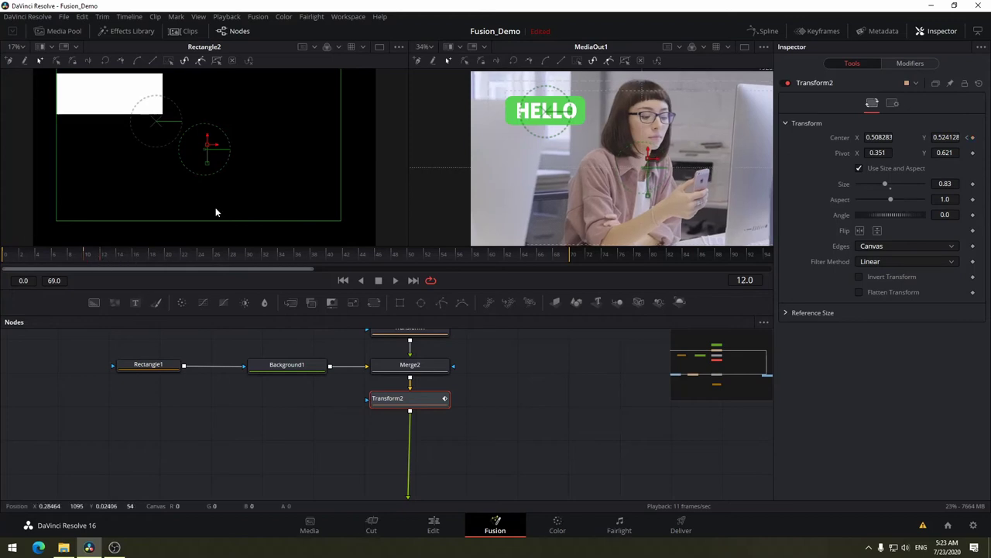
{"action": "left_click_drag", "start_coordinate": [648, 154], "coordinate": [650, 158]}
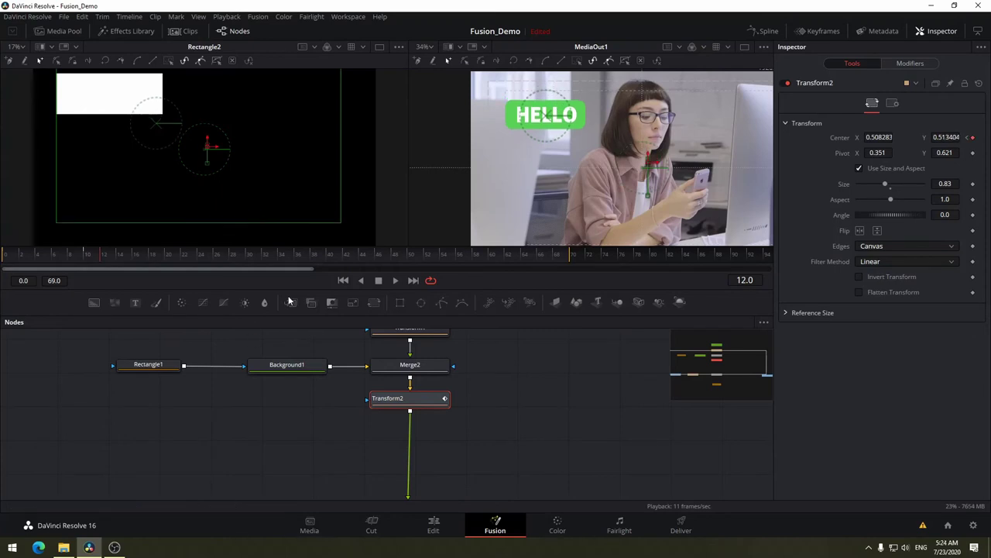
{"action": "mouse_move", "coordinate": [68, 255]}
{"action": "left_mouse_down"}
{"action": "mouse_move", "coordinate": [79, 256]}
{"action": "mouse_move", "coordinate": [1, 262]}
{"action": "left_mouse_up"}
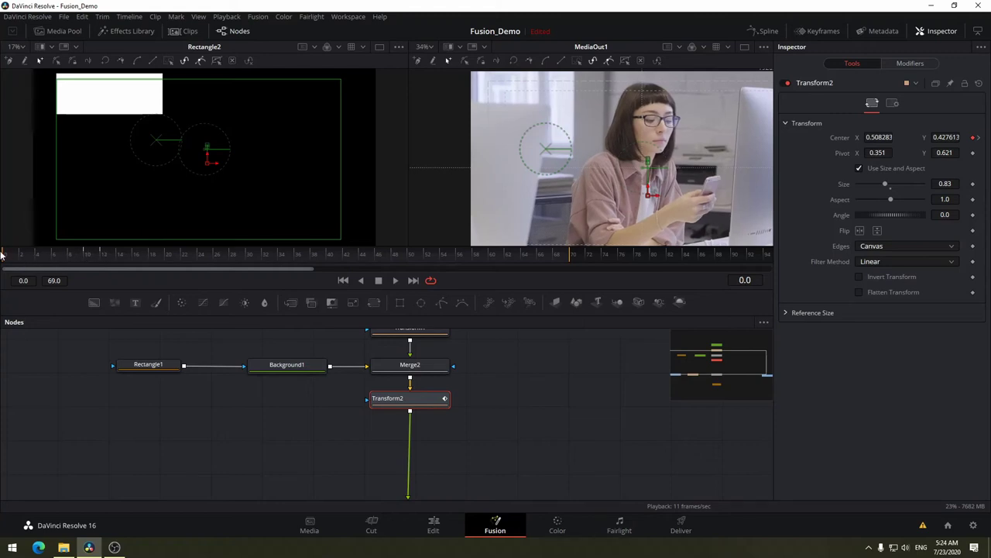
- Play the HELLO slide-in from frame 0 twice to preview it
{"action": "key", "text": "space"}
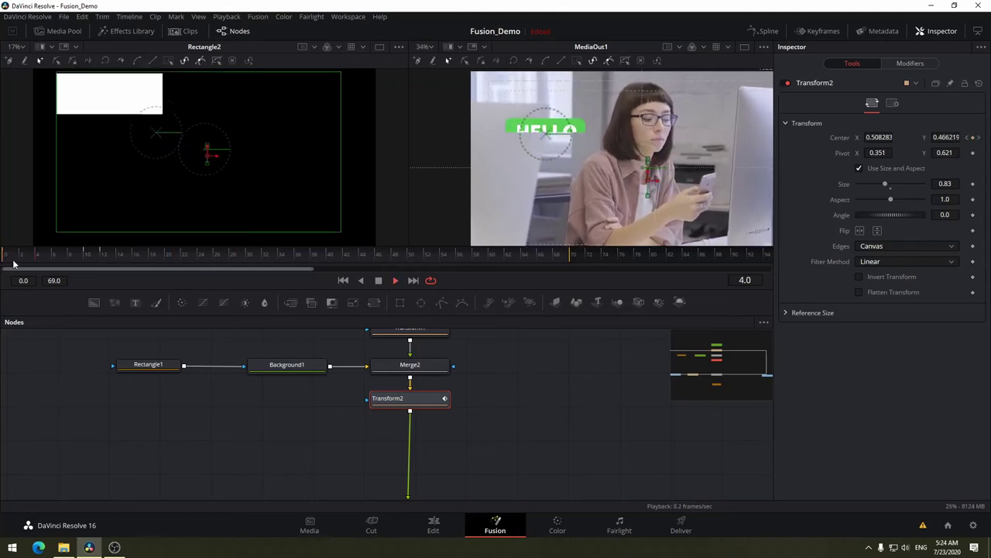
{"action": "key", "text": "space"}
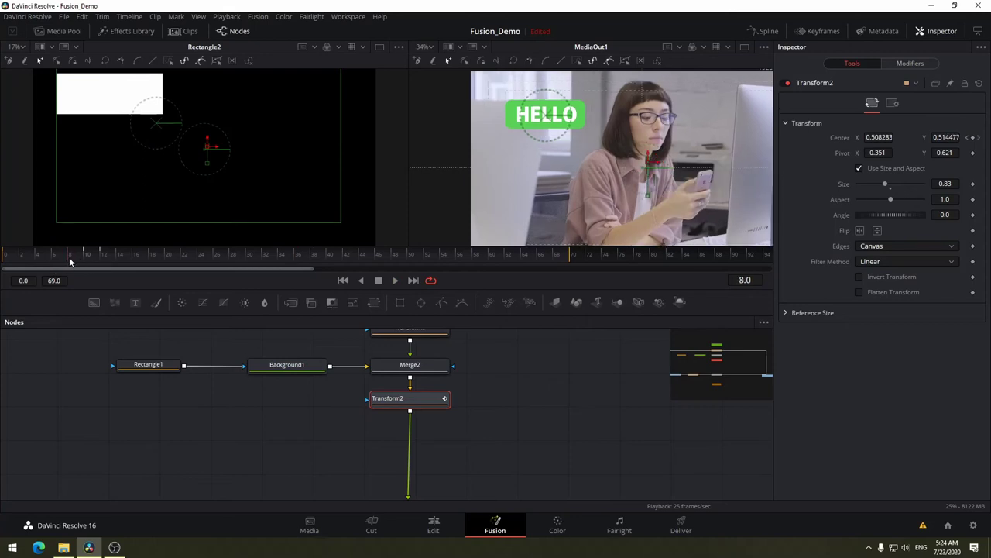
{"action": "left_click", "coordinate": [2, 262]}
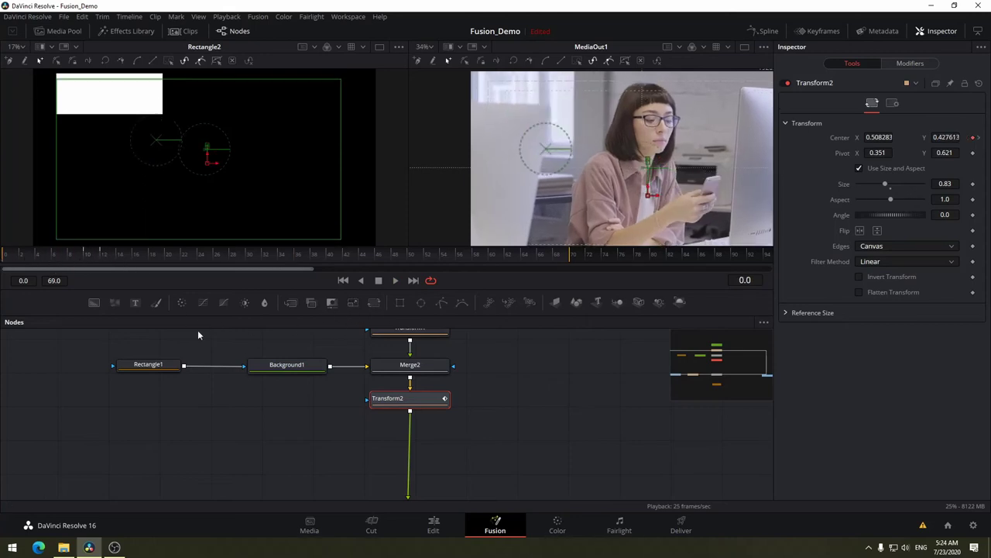
{"action": "key", "text": "space"}
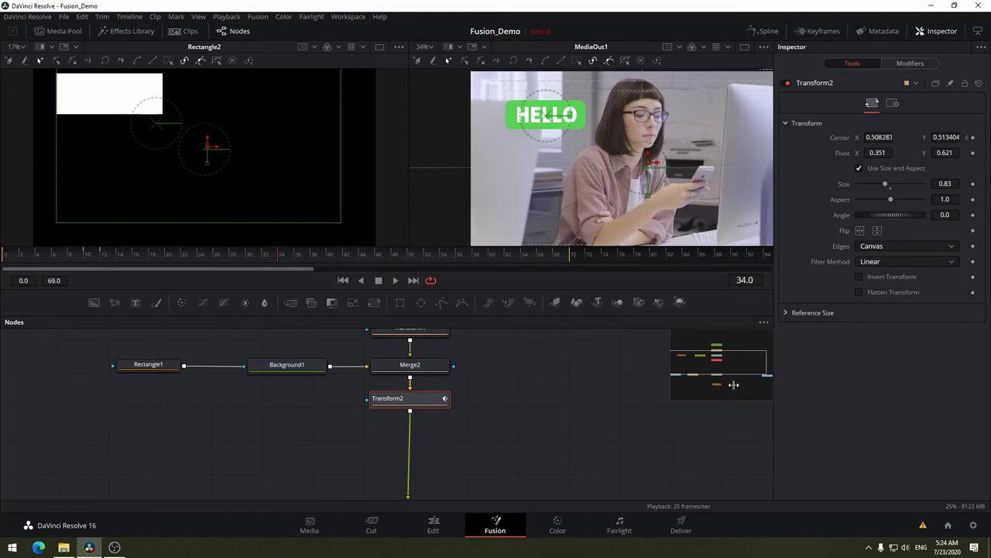
- Bring Text1 and Transform1 into view and move Rectangle1 further left
{"action": "left_click_drag", "start_coordinate": [548, 393], "coordinate": [568, 462]}
{"action": "scroll", "coordinate": [539, 386], "scroll_direction": "down", "scroll_amount": 2}
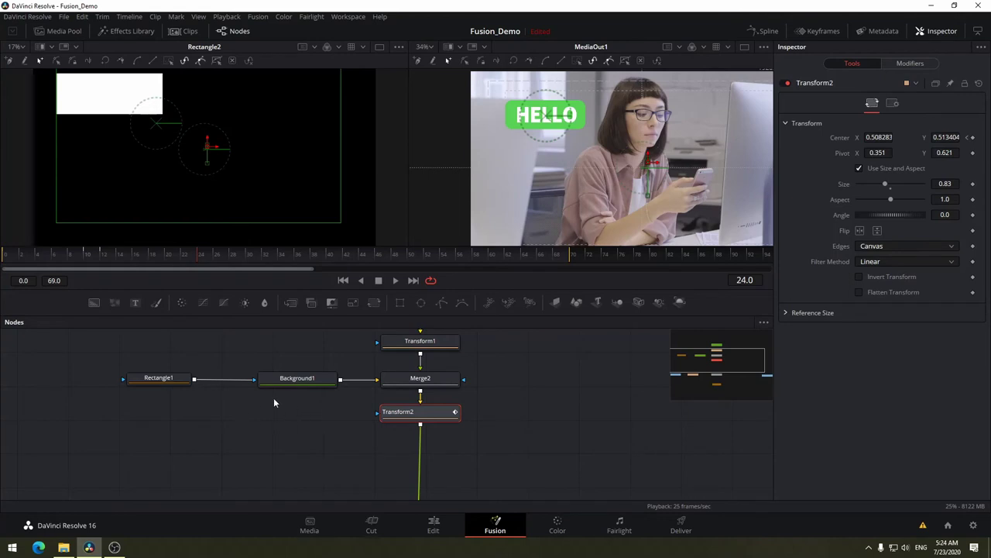
{"action": "left_click_drag", "start_coordinate": [169, 381], "coordinate": [131, 379]}
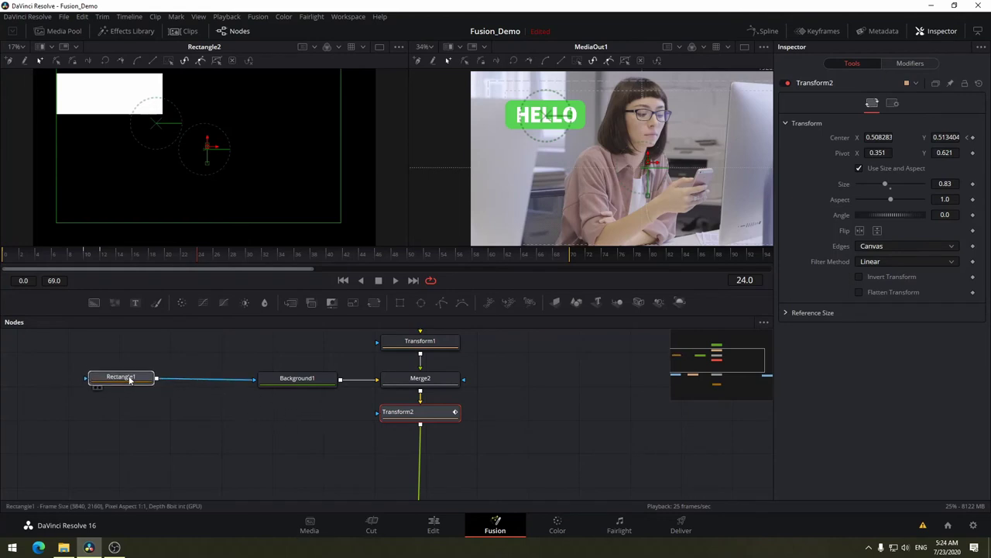
- Insert a Drop Shadow node after Background1 via the tool search
{"action": "left_click_drag", "start_coordinate": [292, 379], "coordinate": [233, 375]}
{"action": "left_click_drag", "start_coordinate": [279, 350], "coordinate": [448, 338]}
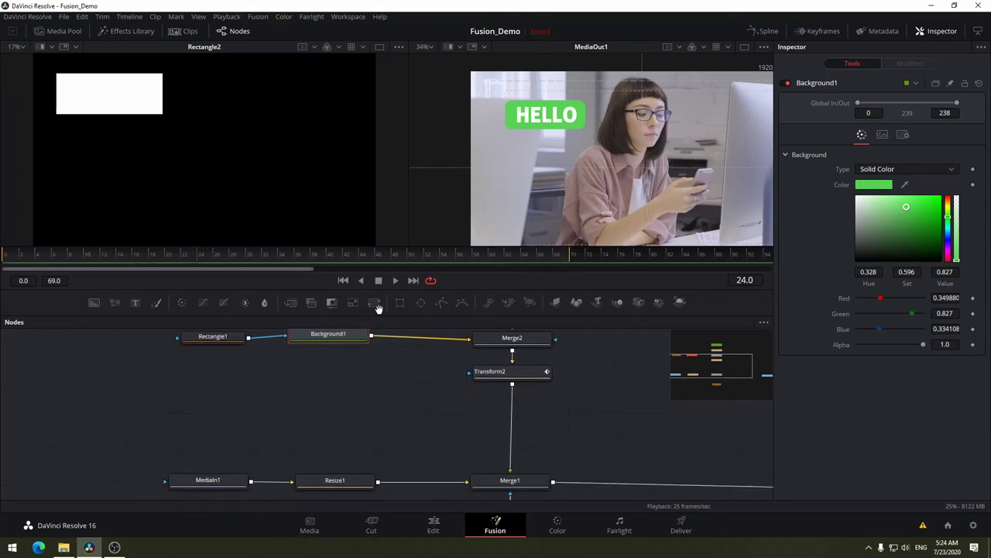
{"action": "left_click_drag", "start_coordinate": [413, 368], "coordinate": [401, 368]}
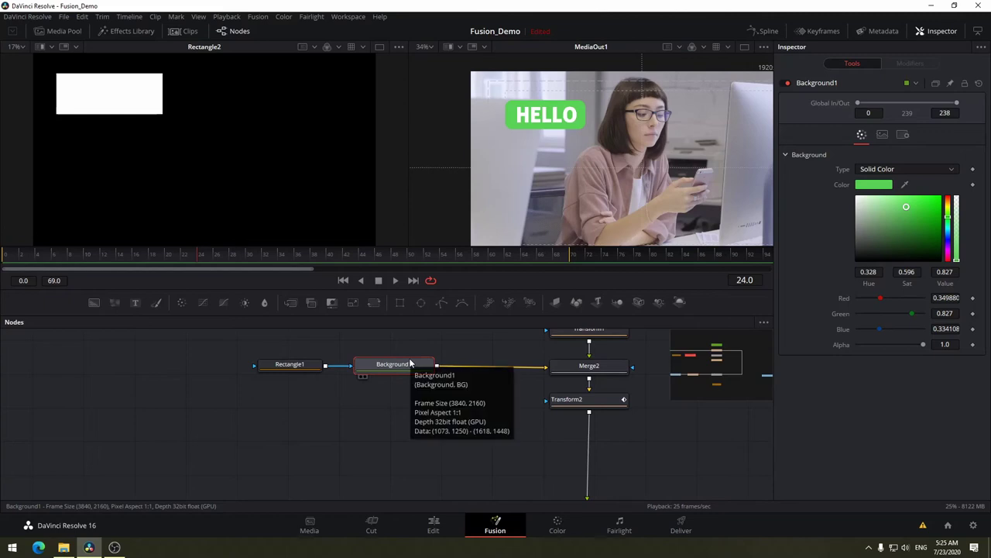
{"action": "key", "text": "shift+space"}
{"action": "type", "text": "Transform"}
{"action": "type", "text": "dr"}
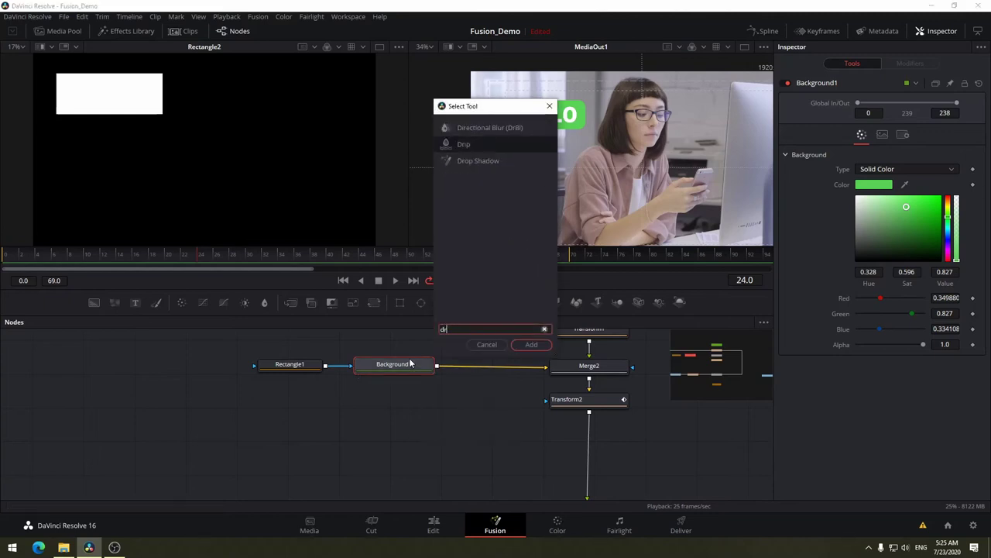
{"action": "left_click", "coordinate": [491, 162]}
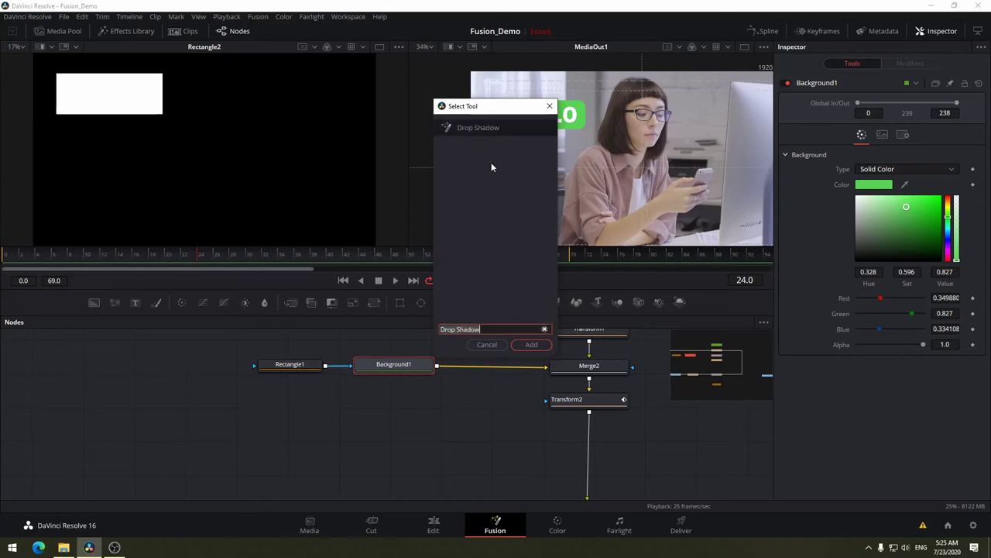
{"action": "left_click", "coordinate": [535, 344]}
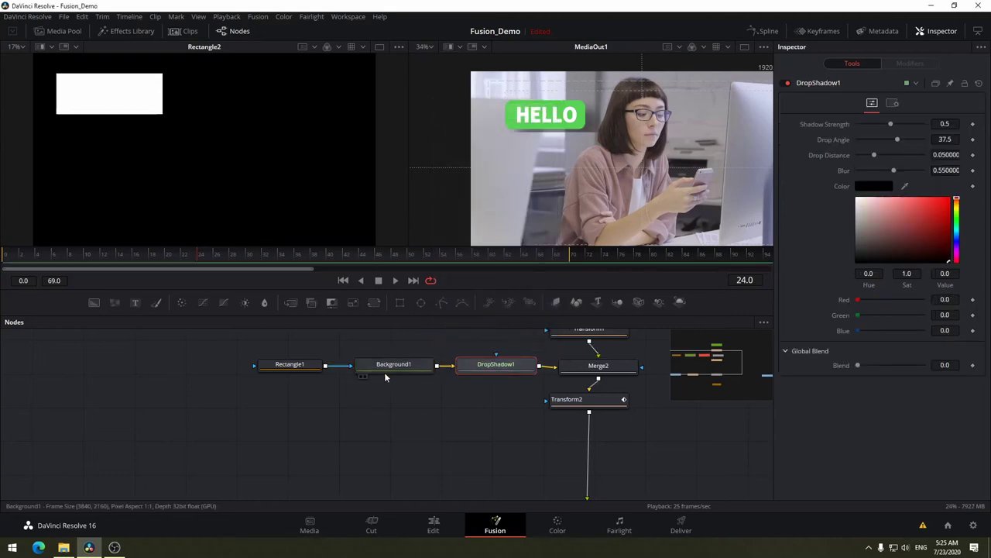
- Tidy the nodes around DropShadow1 and set its Blur to 0 with Drop Distance 0.0157
{"action": "left_click_drag", "start_coordinate": [297, 365], "coordinate": [271, 364]}
{"action": "left_click_drag", "start_coordinate": [379, 369], "coordinate": [354, 371]}
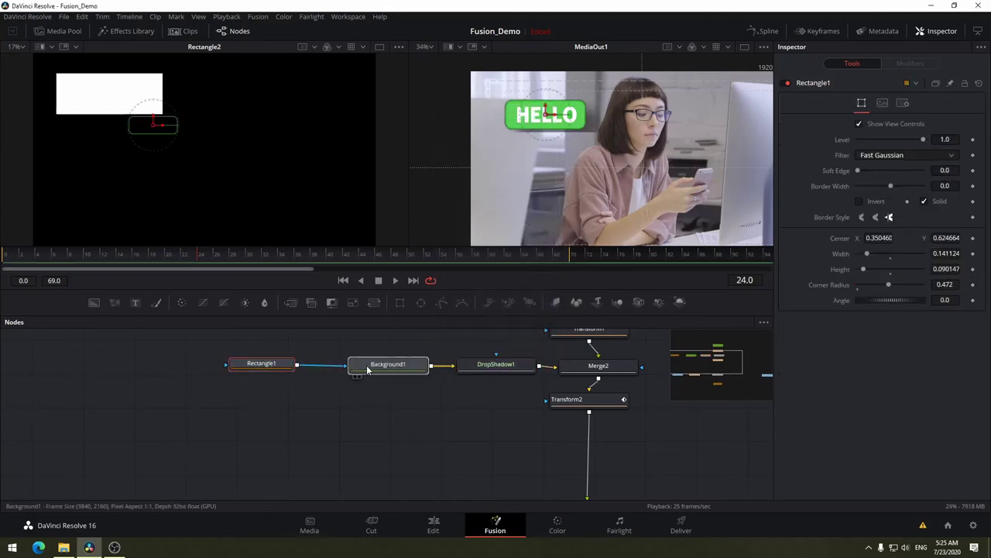
{"action": "left_click_drag", "start_coordinate": [462, 366], "coordinate": [431, 369]}
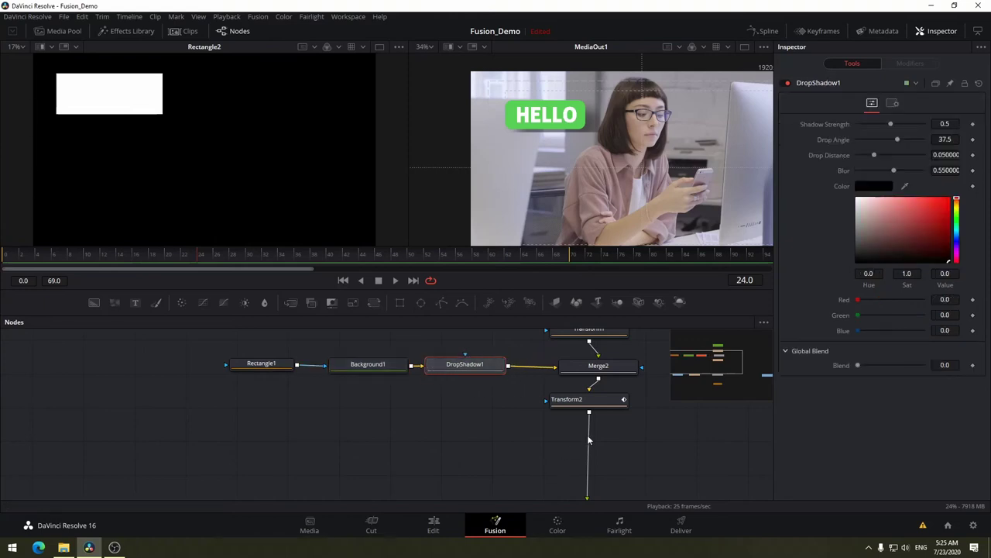
{"action": "left_click_drag", "start_coordinate": [642, 444], "coordinate": [549, 382]}
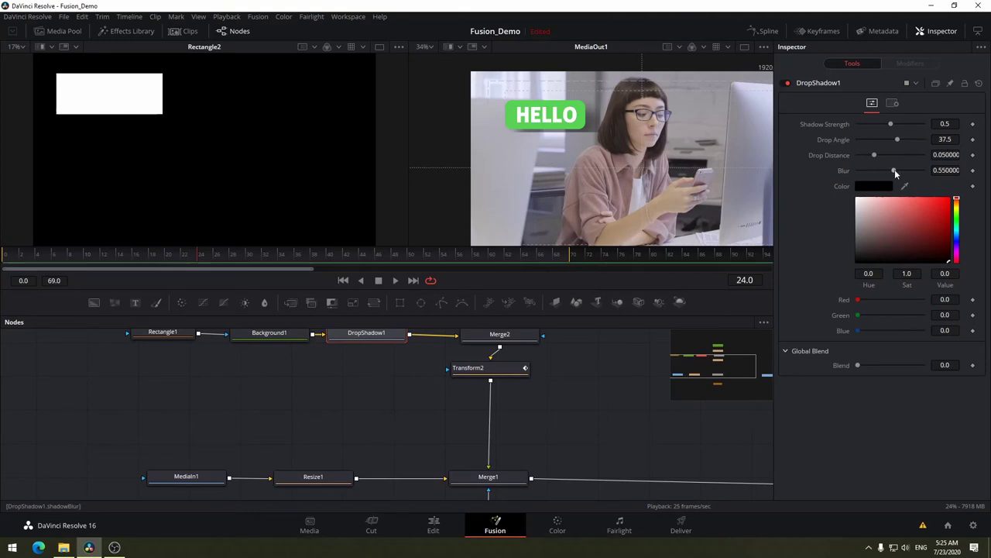
{"action": "mouse_move", "coordinate": [894, 170]}
{"action": "left_mouse_down"}
{"action": "mouse_move", "coordinate": [845, 175]}
{"action": "mouse_move", "coordinate": [864, 158]}
{"action": "left_mouse_up"}
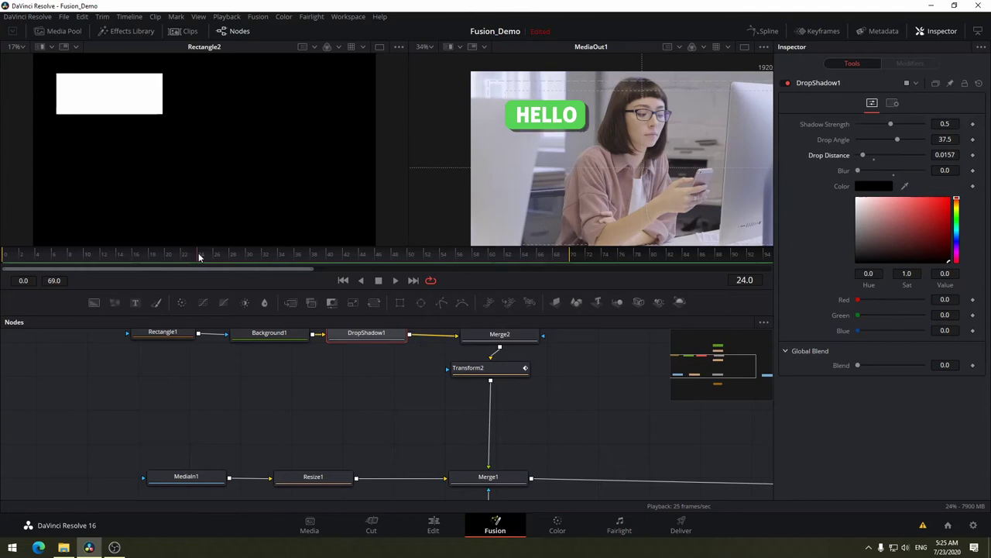
- Scrub and play the slide-in to check the new drop shadow
{"action": "left_click", "coordinate": [24, 262]}
{"action": "left_click_drag", "start_coordinate": [24, 262], "coordinate": [80, 258]}
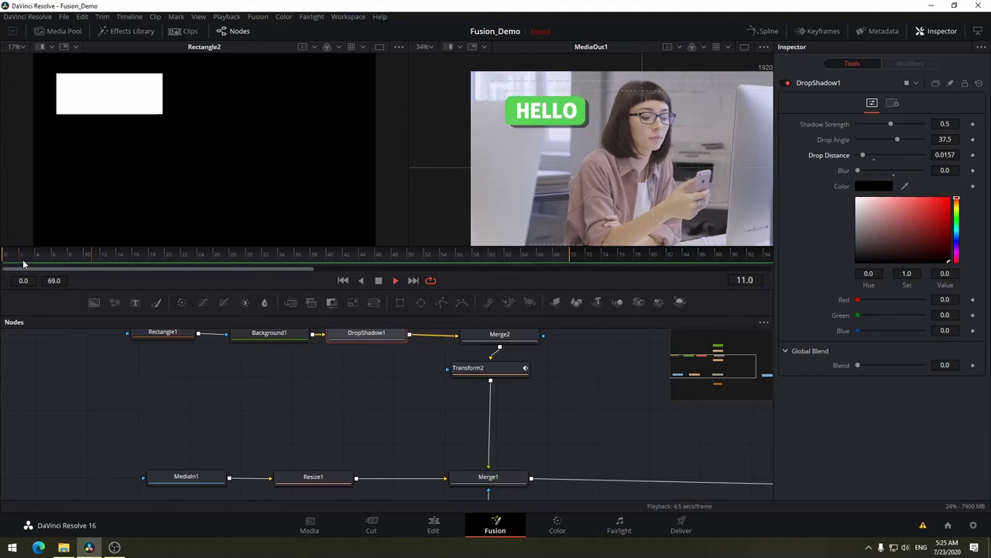
{"action": "key", "text": "space"}
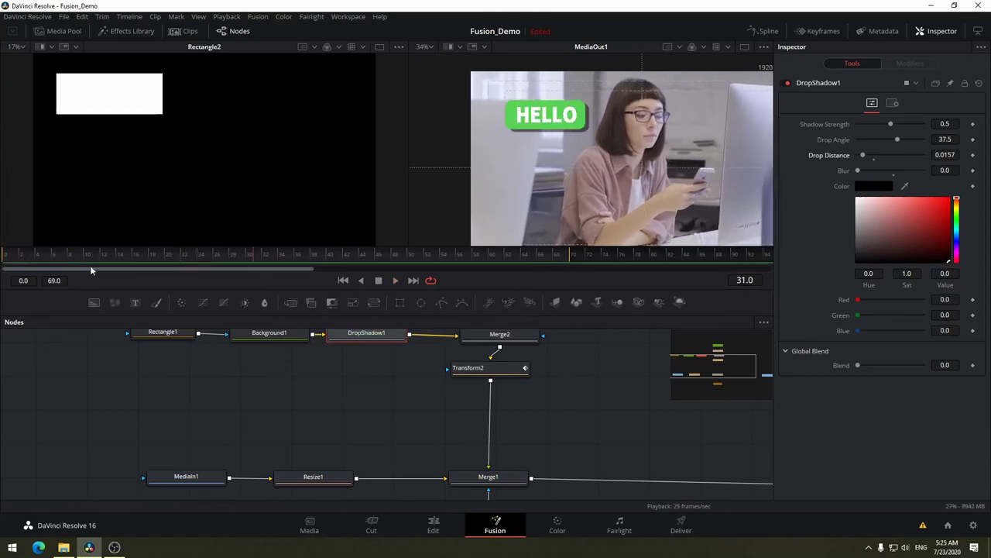
{"action": "left_click", "coordinate": [24, 255]}
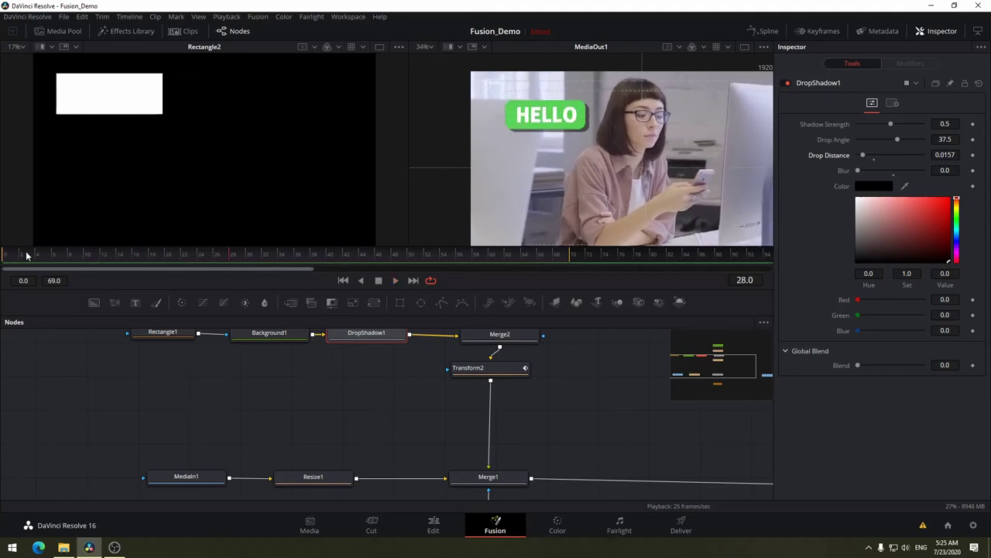
{"action": "left_click", "coordinate": [2, 256]}
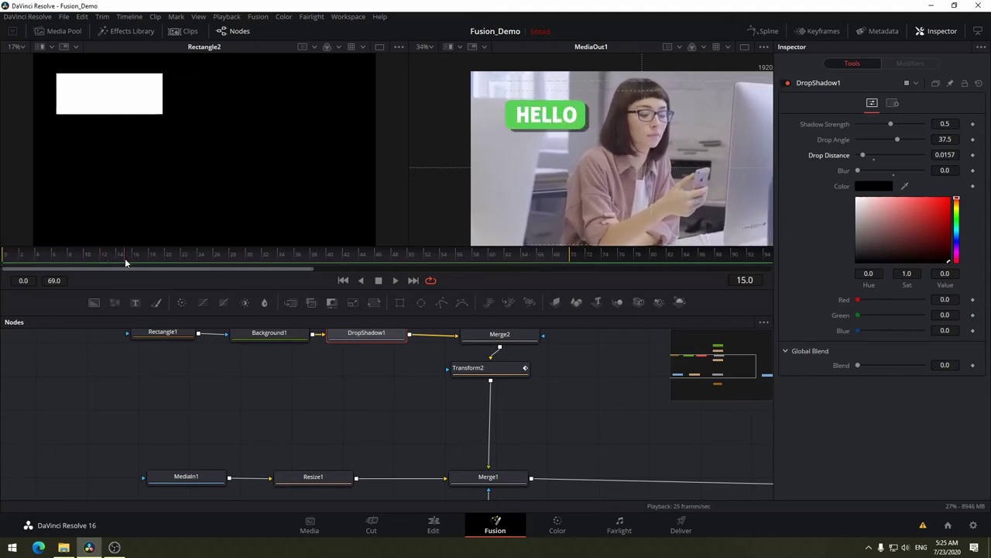
- Lower Background1's green saturation to 0.494 and replay the HELLO slide-in from the start
{"action": "left_click", "coordinate": [253, 335]}
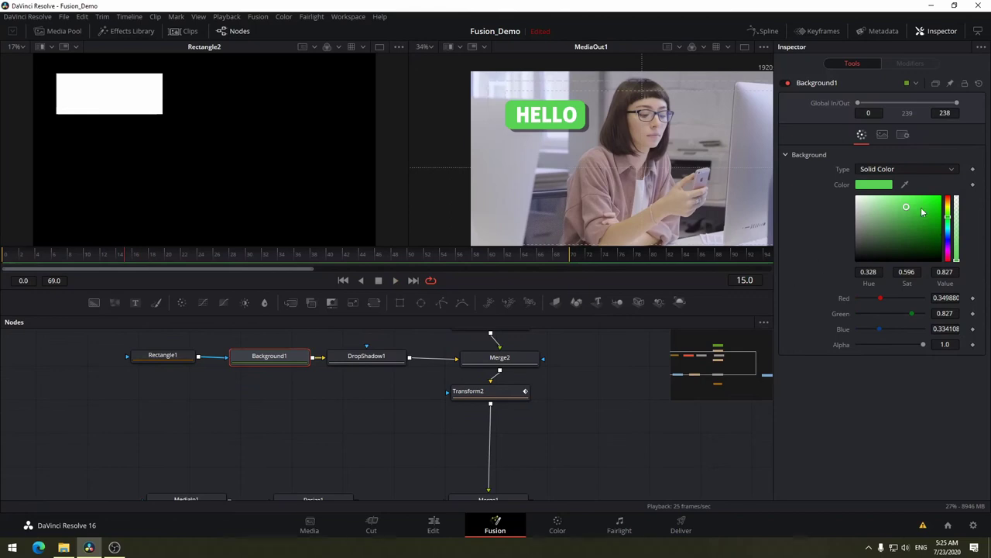
{"action": "left_click_drag", "start_coordinate": [906, 208], "coordinate": [897, 207]}
{"action": "left_click", "coordinate": [4, 257]}
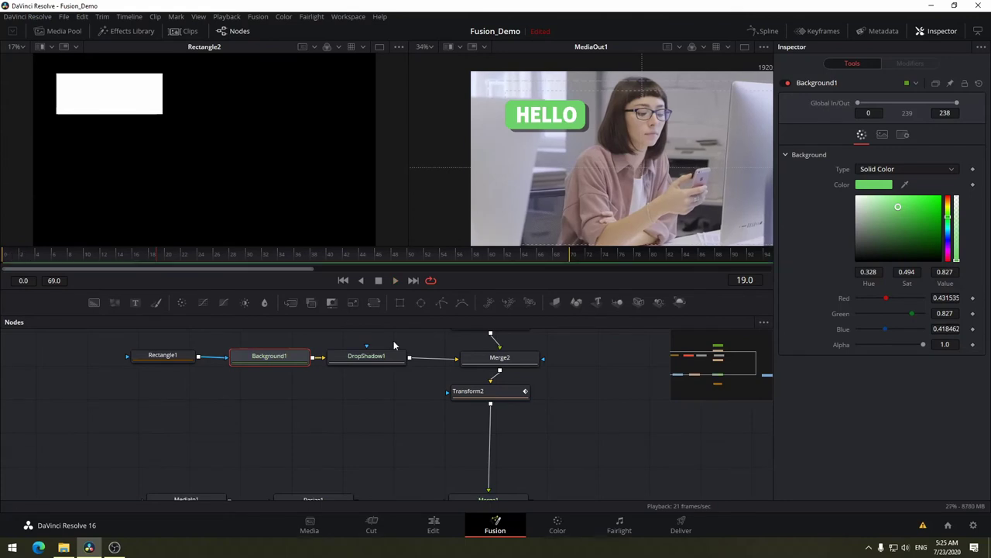
{"action": "left_click", "coordinate": [16, 261]}
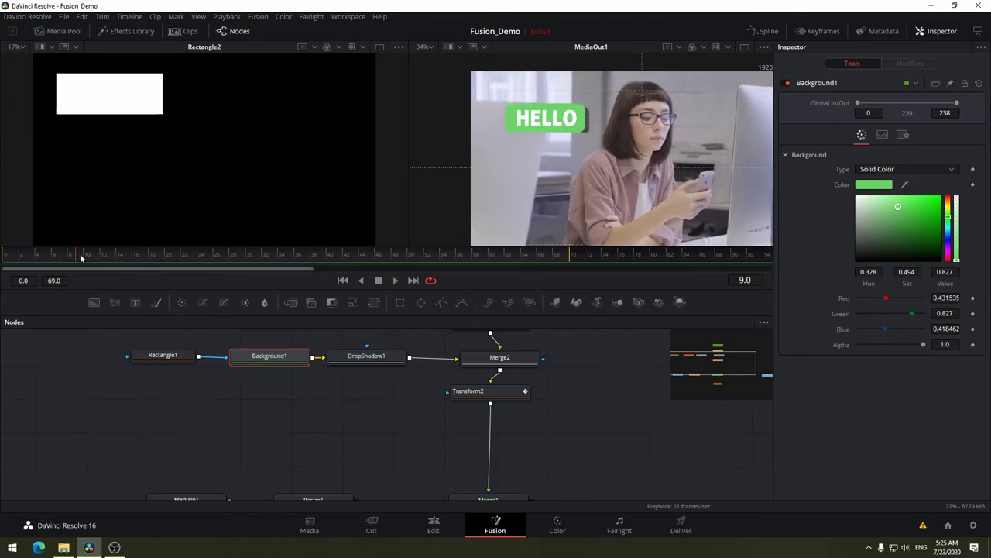
{"action": "left_click", "coordinate": [29, 259]}
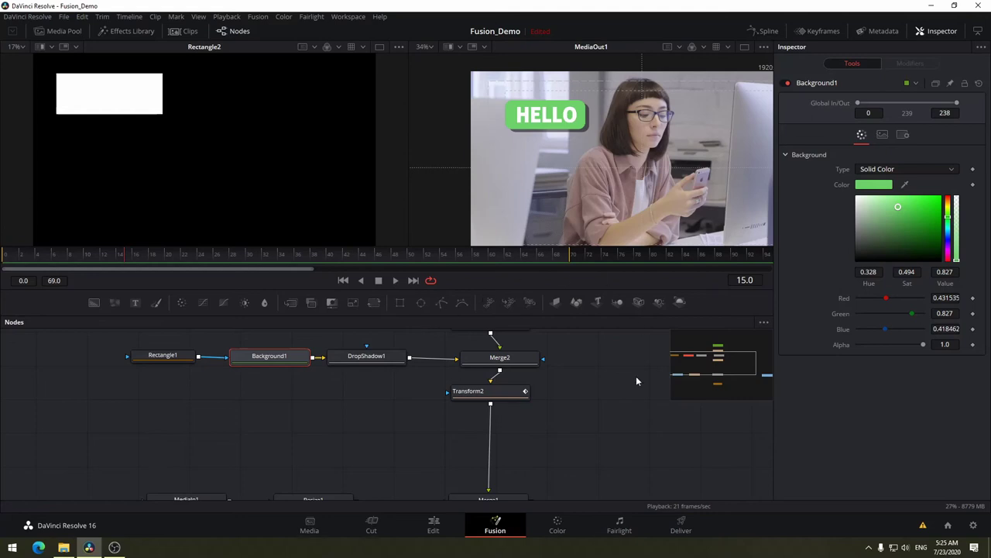
- Open the Spline editor and select the Transform2 node
{"action": "left_click", "coordinate": [767, 34]}
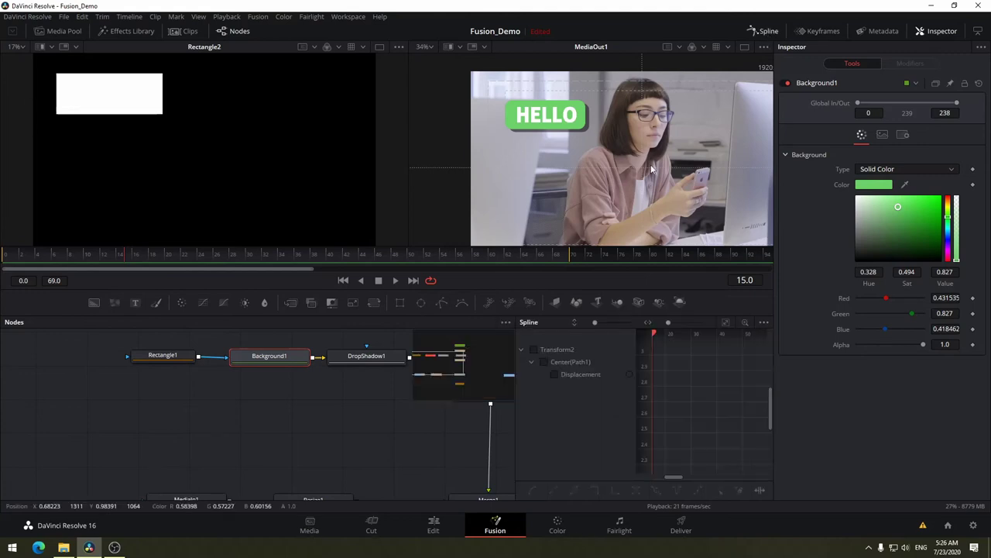
{"action": "left_click_drag", "start_coordinate": [329, 376], "coordinate": [214, 402]}
{"action": "left_click", "coordinate": [296, 399]}
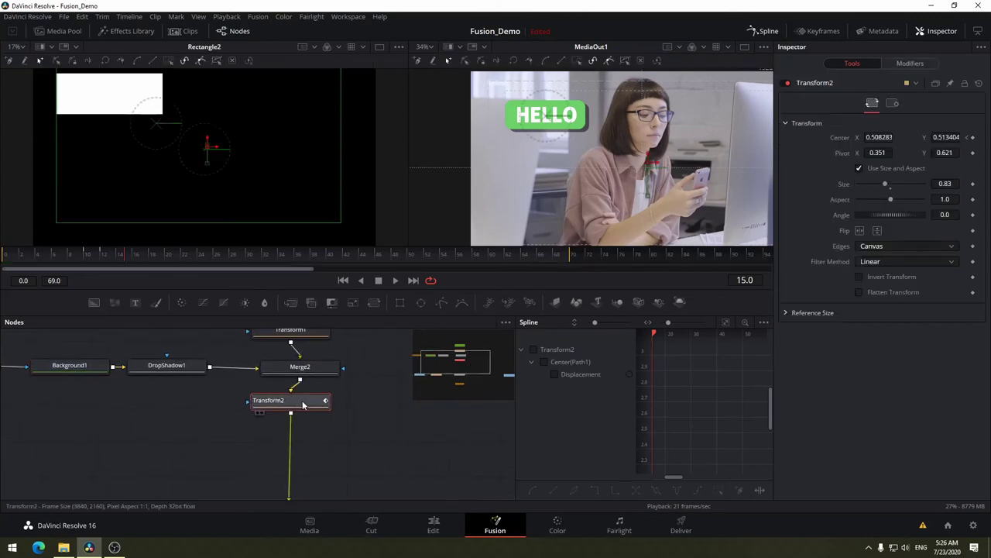
{"action": "left_click_drag", "start_coordinate": [302, 404], "coordinate": [314, 407]}
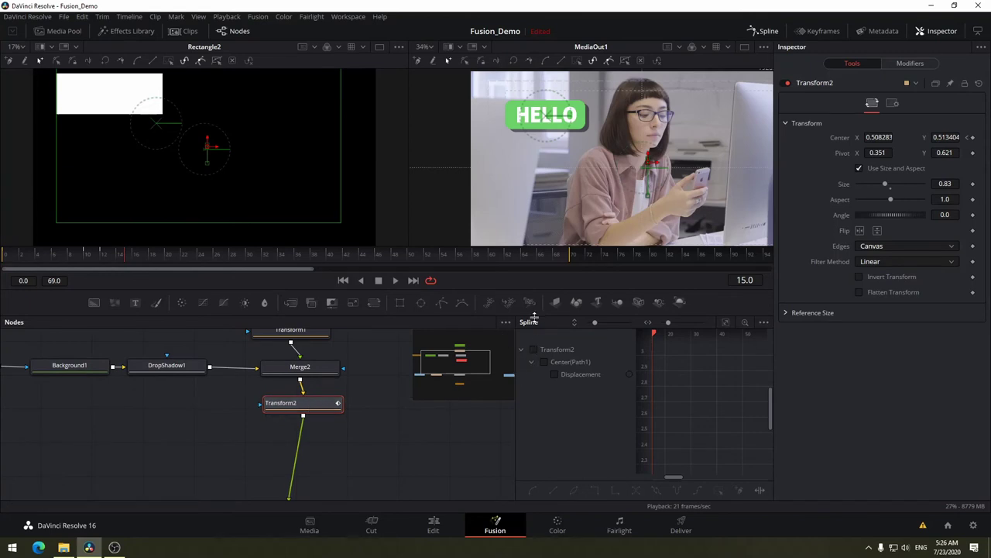
- Enlarge the Nodes and Spline panel areas, keeping Transform2 selected
{"action": "left_click_drag", "start_coordinate": [536, 316], "coordinate": [536, 260]}
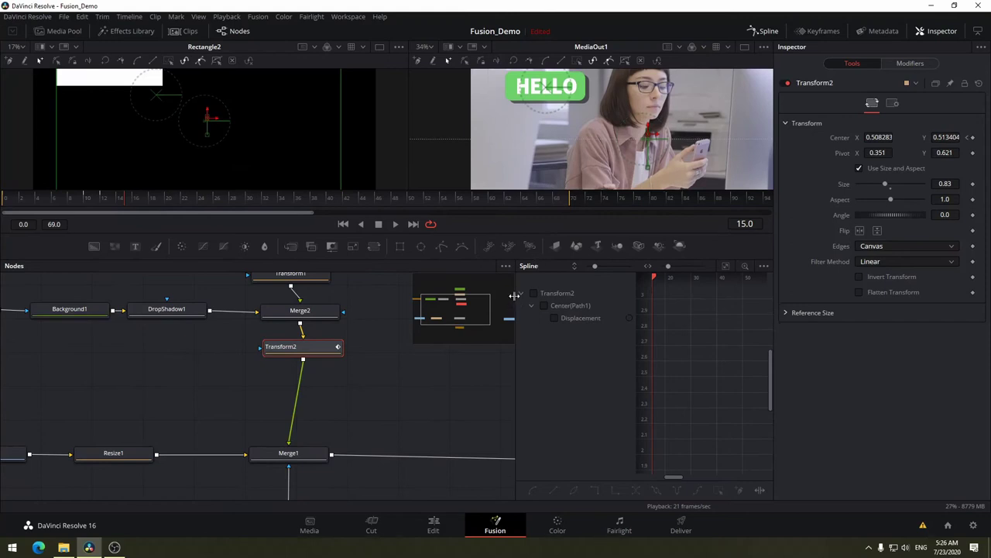
{"action": "mouse_move", "coordinate": [516, 304]}
{"action": "left_mouse_down"}
{"action": "mouse_move", "coordinate": [408, 305]}
{"action": "mouse_move", "coordinate": [442, 308]}
{"action": "left_mouse_up"}
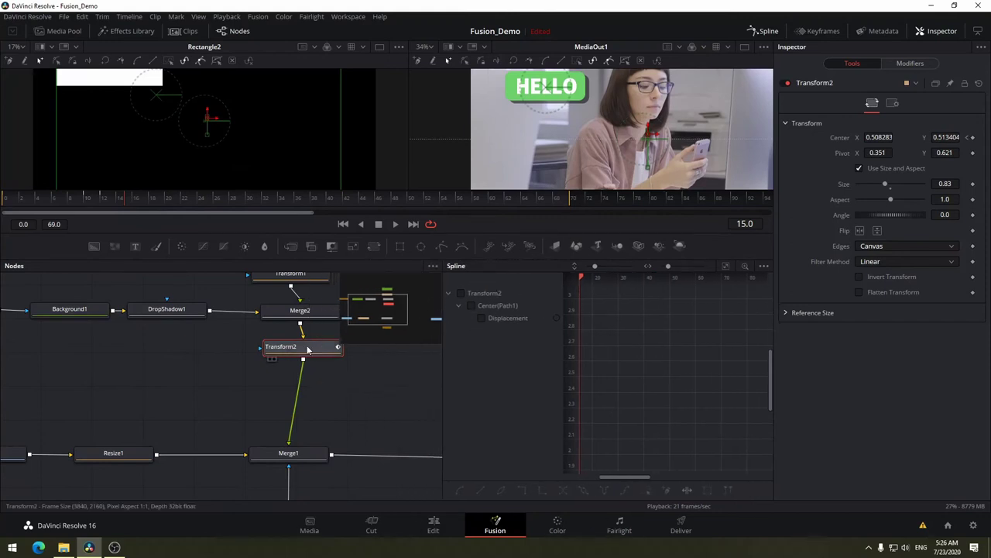
{"action": "left_click", "coordinate": [314, 312]}
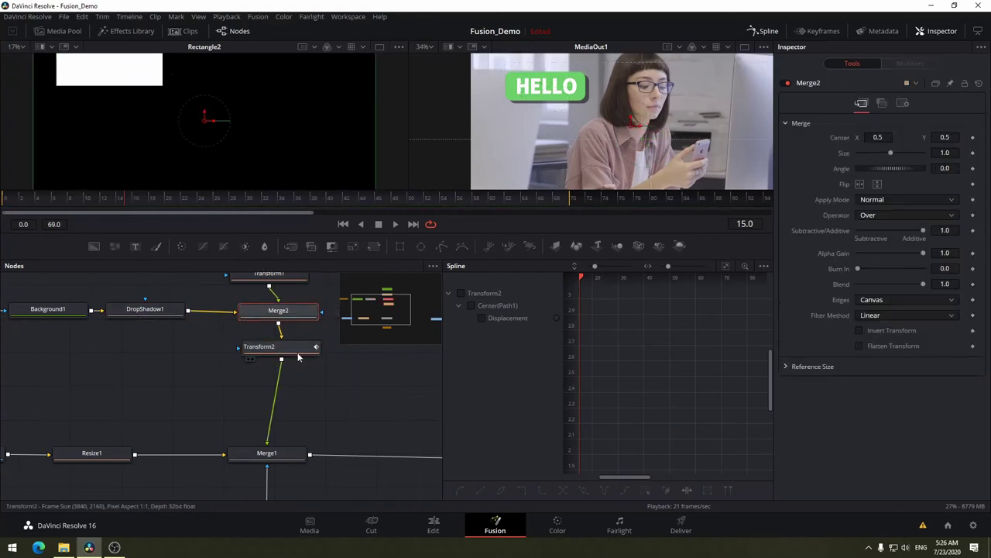
{"action": "left_click", "coordinate": [298, 357]}
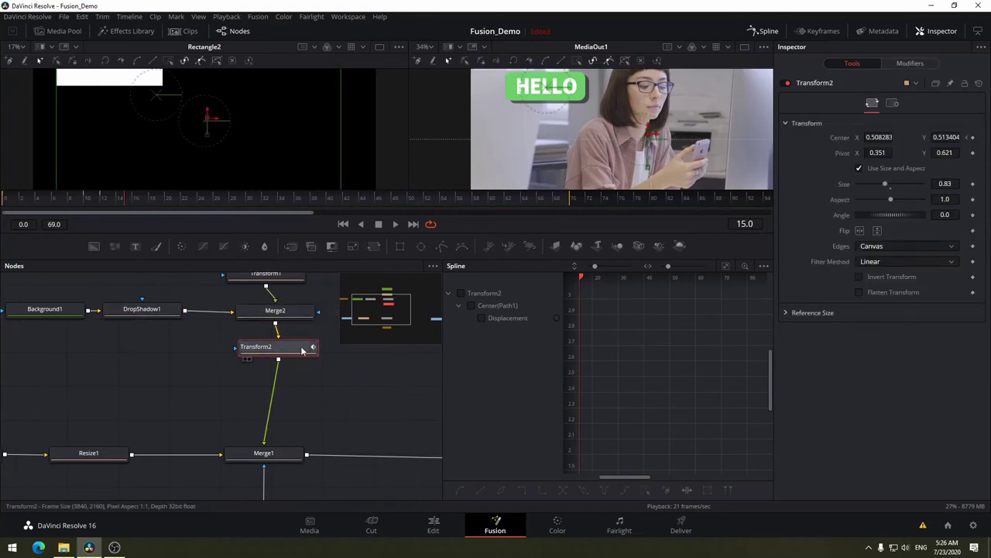
- Show Transform2's Center(Path1) Displacement curve and zoom to fit its 0-to-1.0 ramp
{"action": "left_click", "coordinate": [462, 293]}
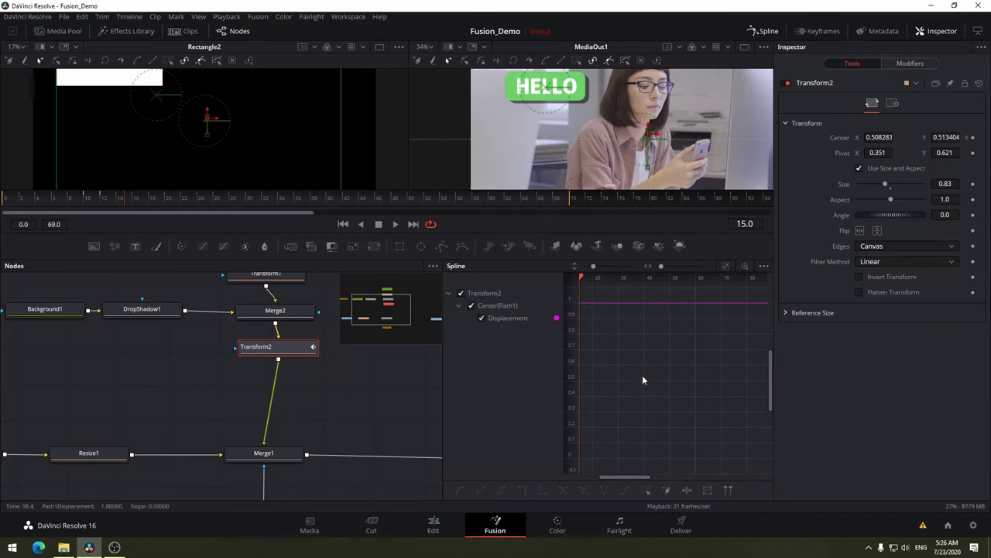
{"action": "left_click_drag", "start_coordinate": [629, 477], "coordinate": [606, 477]}
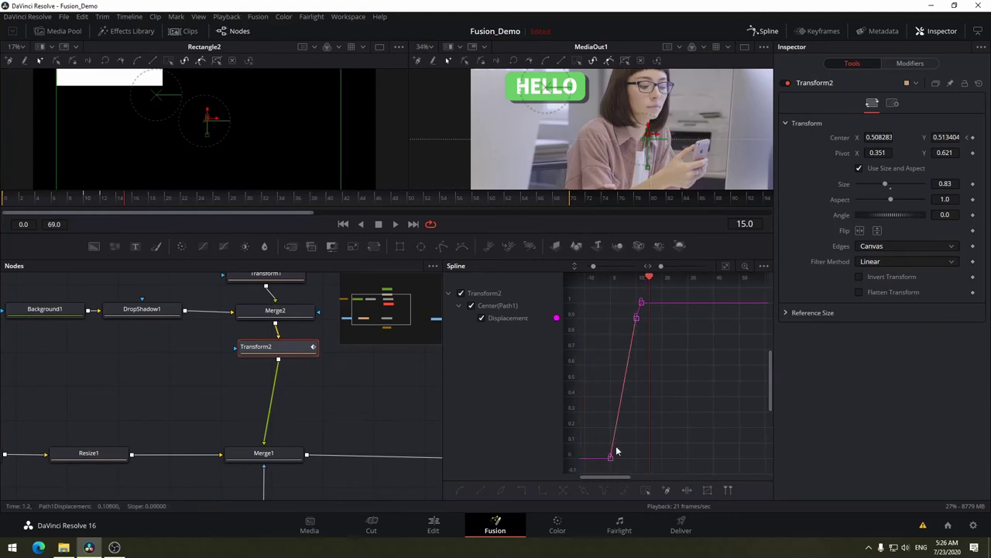
{"action": "left_click_drag", "start_coordinate": [650, 278], "coordinate": [613, 292]}
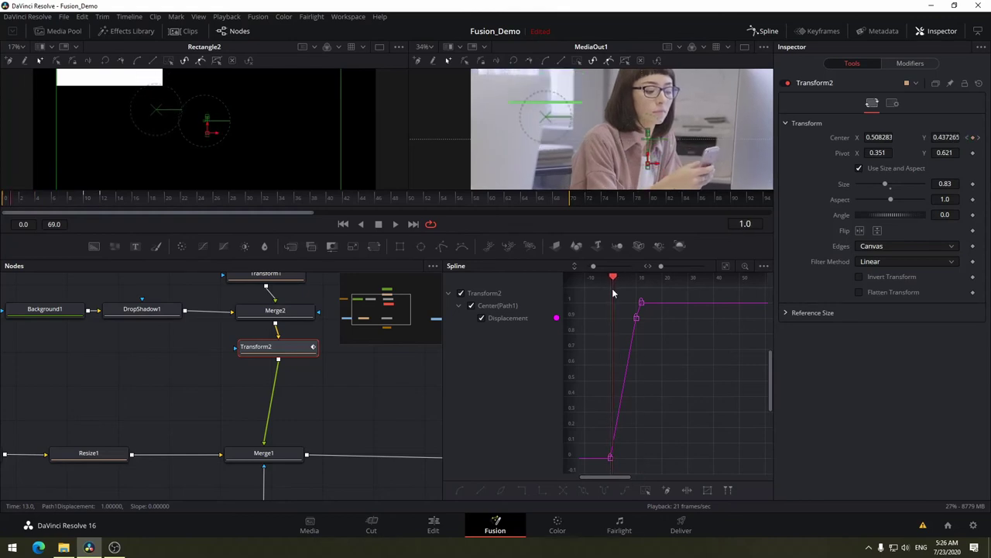
{"action": "scroll", "coordinate": [380, 403], "scroll_direction": "down", "scroll_amount": 1}
{"action": "scroll", "coordinate": [379, 403], "scroll_direction": "down", "scroll_amount": 5}
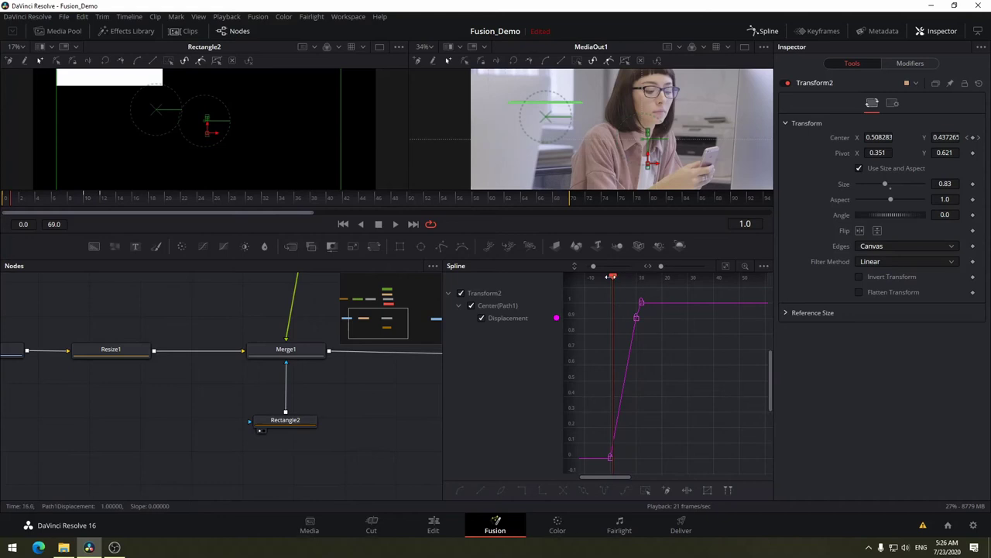
{"action": "mouse_move", "coordinate": [611, 277]}
{"action": "left_mouse_down"}
{"action": "mouse_move", "coordinate": [602, 279]}
{"action": "mouse_move", "coordinate": [692, 289]}
{"action": "mouse_move", "coordinate": [590, 278]}
{"action": "left_mouse_up"}
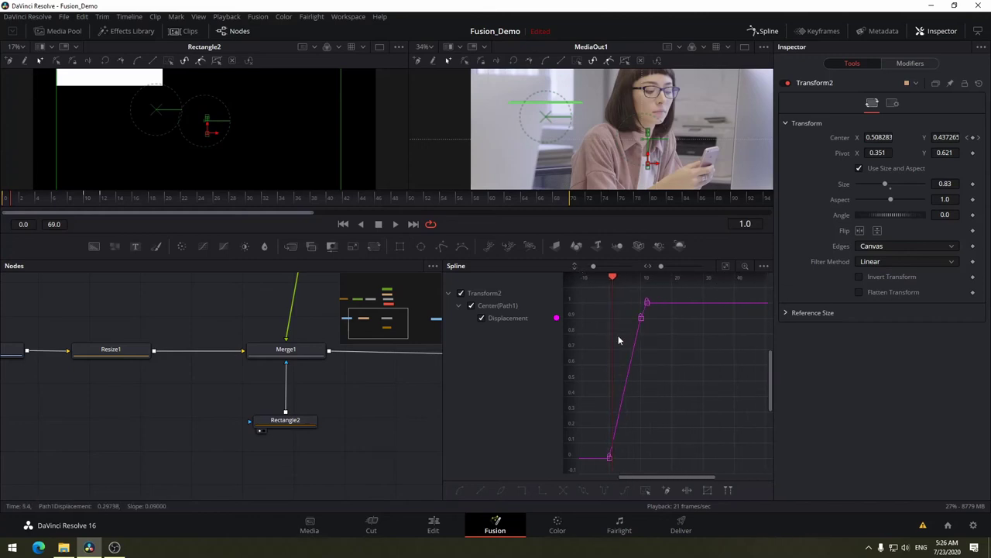
{"action": "left_click_drag", "start_coordinate": [611, 353], "coordinate": [614, 357]}
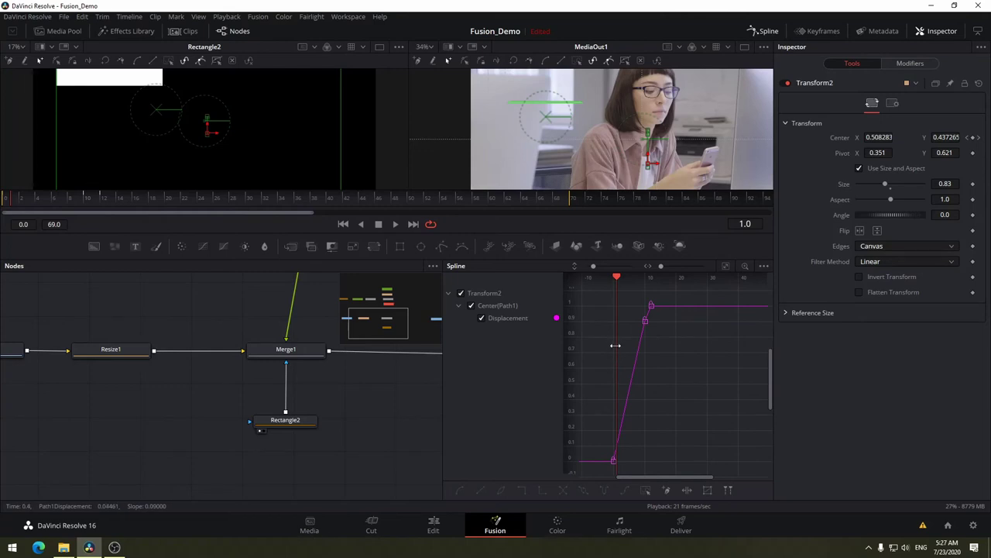
{"action": "right_click", "coordinate": [616, 338]}
{"action": "left_click", "coordinate": [616, 341]}
{"action": "left_click_drag", "start_coordinate": [610, 361], "coordinate": [640, 357]}
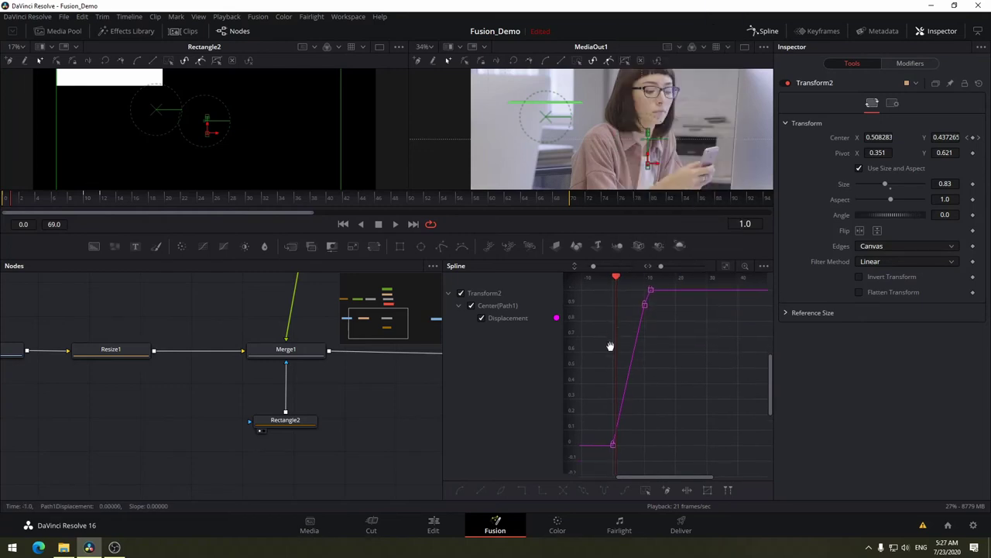
{"action": "left_click", "coordinate": [728, 267]}
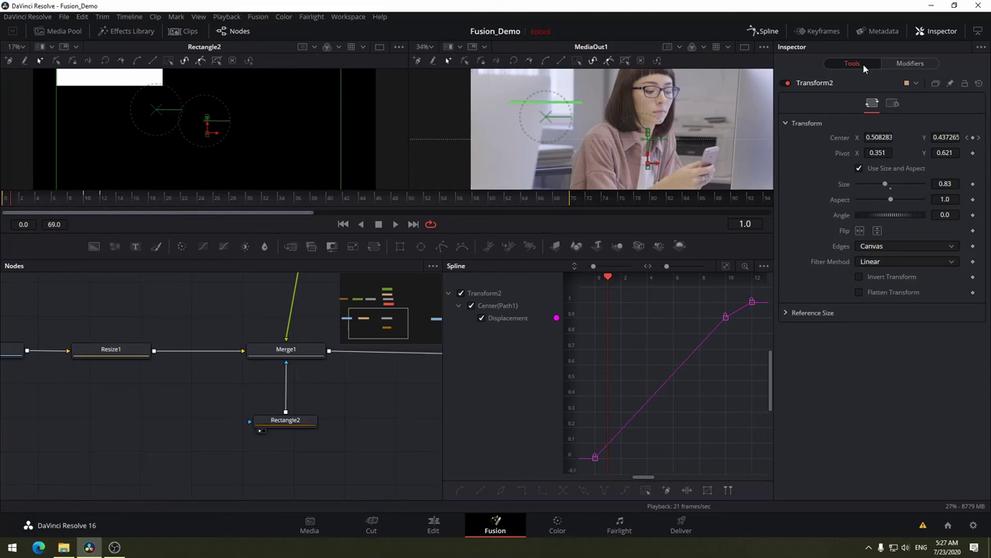
- Hide the Inspector and fit the Displacement curve to the wider graph
{"action": "left_click", "coordinate": [924, 33]}
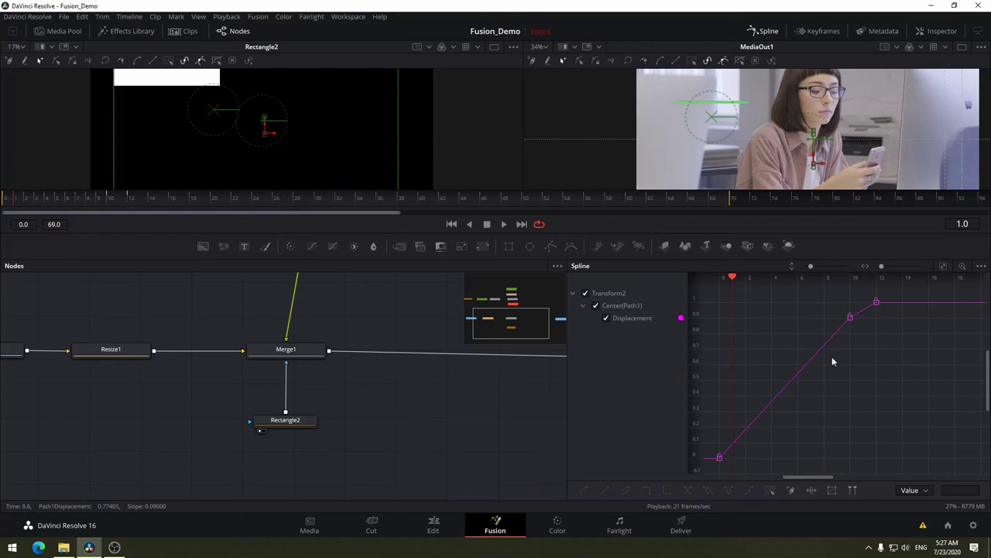
{"action": "left_click", "coordinate": [943, 266]}
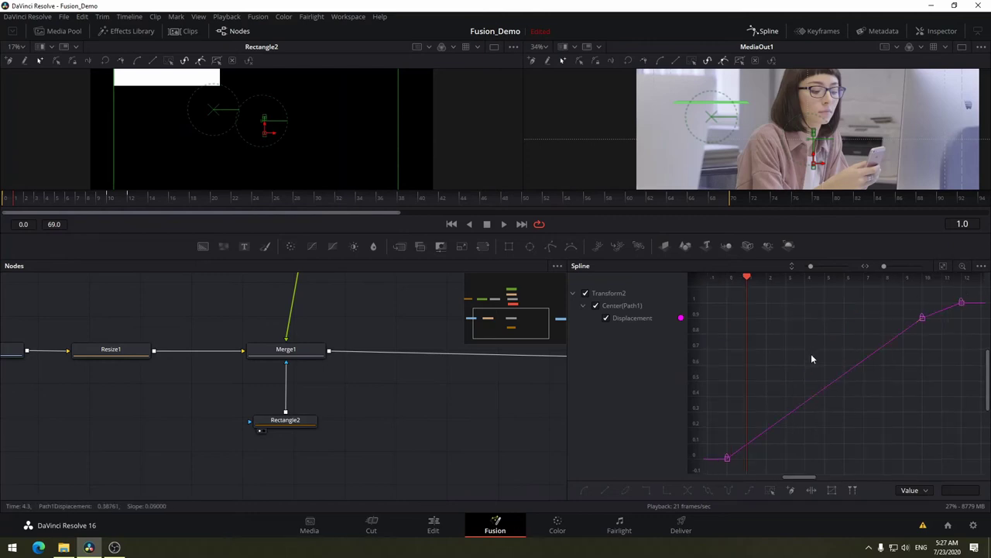
{"action": "left_click_drag", "start_coordinate": [811, 353], "coordinate": [815, 352]}
{"action": "scroll", "coordinate": [797, 379], "scroll_direction": "down", "scroll_amount": 5}
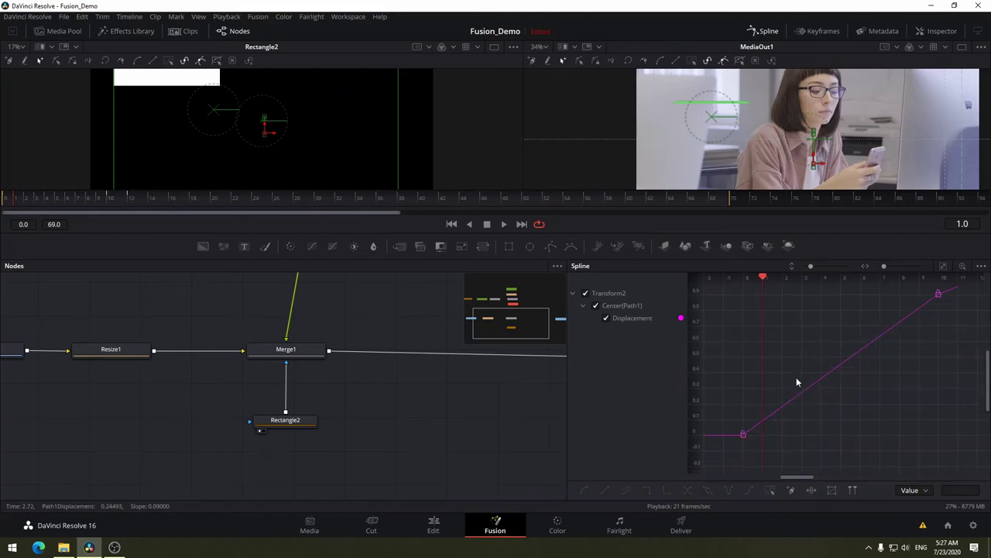
{"action": "scroll", "coordinate": [797, 379], "scroll_direction": "up", "scroll_amount": 5}
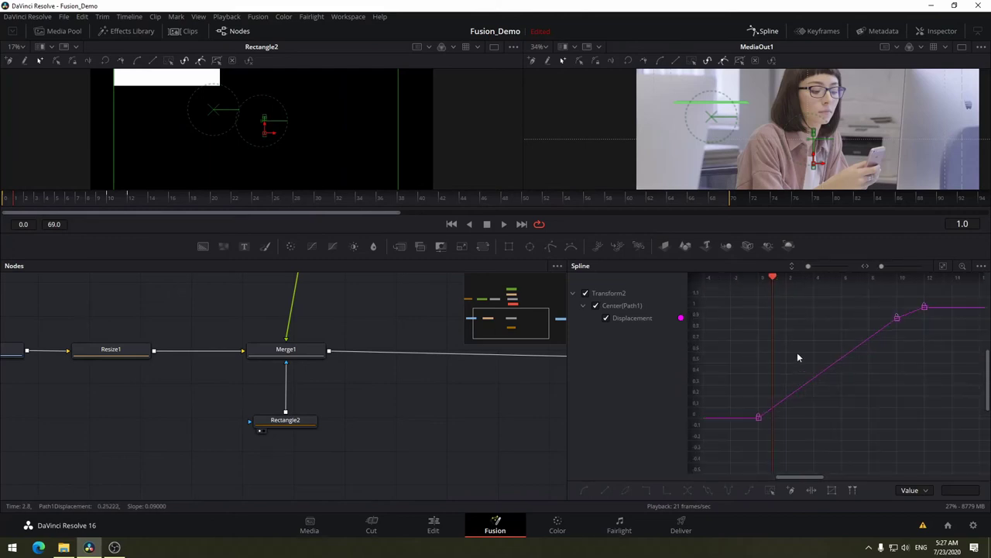
{"action": "scroll", "coordinate": [797, 361], "scroll_direction": "down", "scroll_amount": 5}
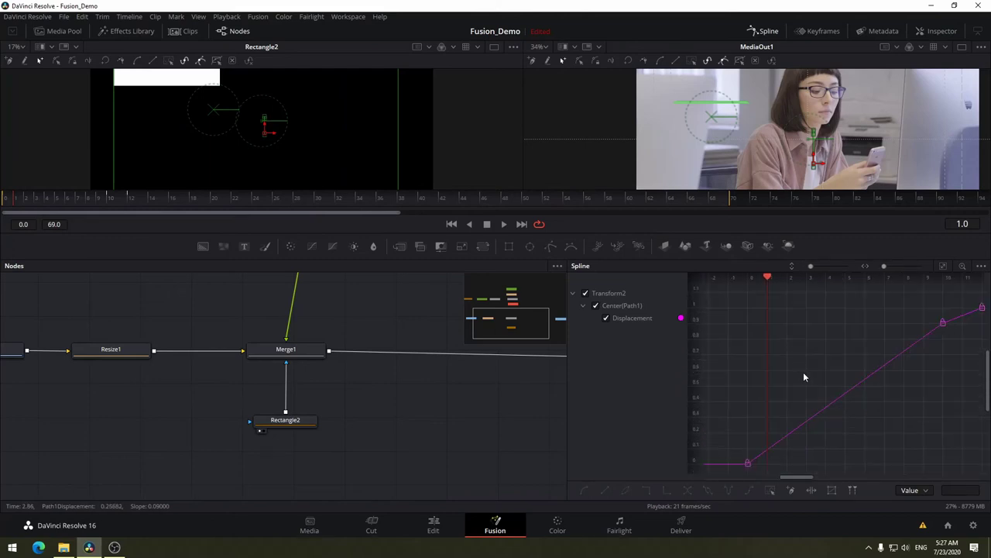
{"action": "scroll", "coordinate": [821, 361], "scroll_direction": "down", "scroll_amount": 1}
{"action": "left_click", "coordinate": [943, 266]}
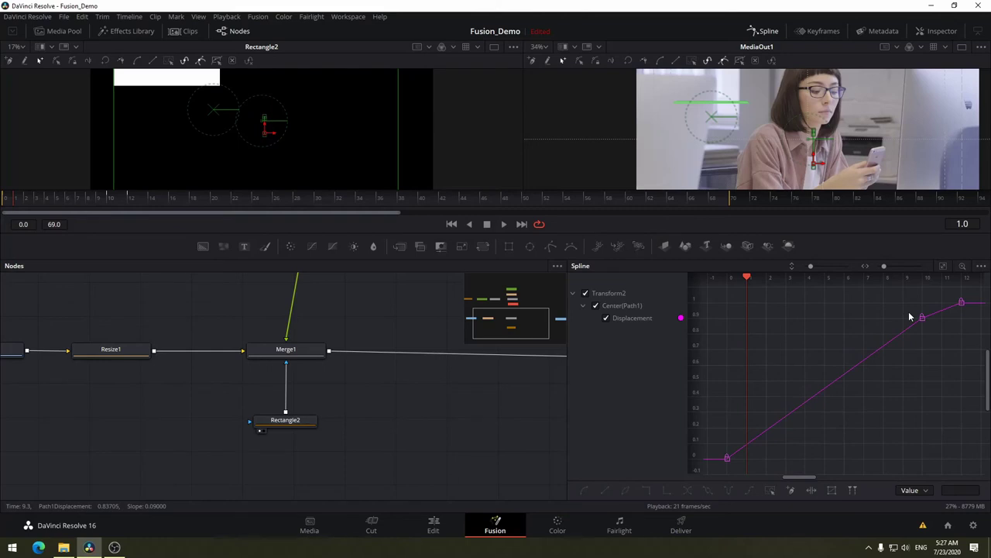
- Move the curve's last keyframe from frame 12 to 15 and preview the easing
{"action": "mouse_move", "coordinate": [304, 420]}
{"action": "mouse_move", "coordinate": [925, 391]}
{"action": "left_mouse_down"}
{"action": "mouse_move", "coordinate": [867, 399]}
{"action": "mouse_move", "coordinate": [808, 433]}
{"action": "left_mouse_up"}
{"action": "left_click", "coordinate": [835, 346]}
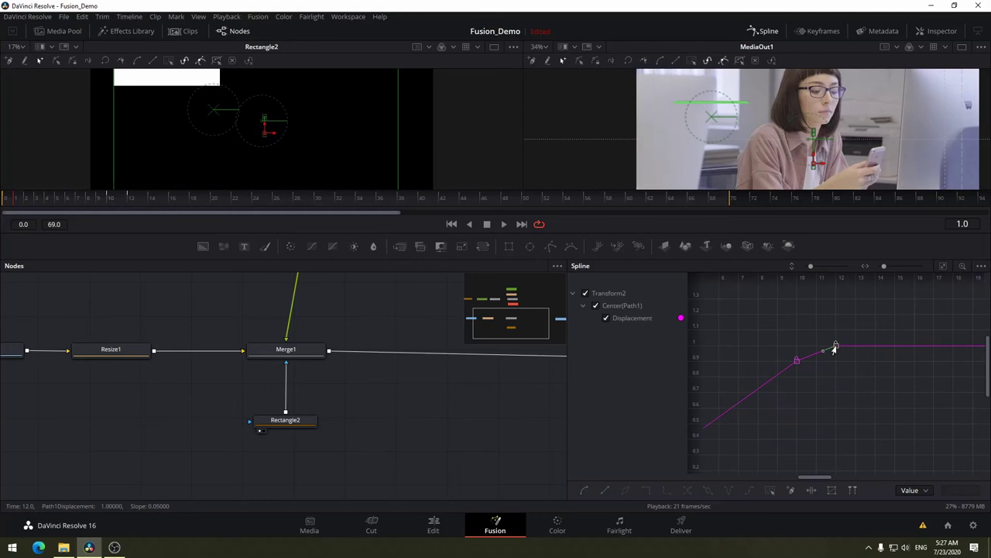
{"action": "left_click_drag", "start_coordinate": [841, 350], "coordinate": [908, 353]}
{"action": "key", "text": "space"}
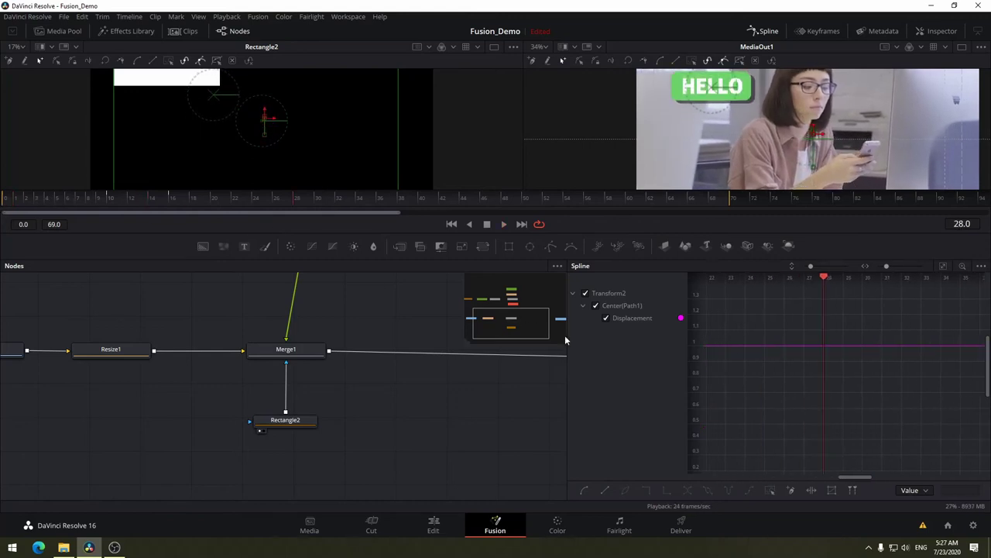
{"action": "left_click_drag", "start_coordinate": [847, 476], "coordinate": [666, 492]}
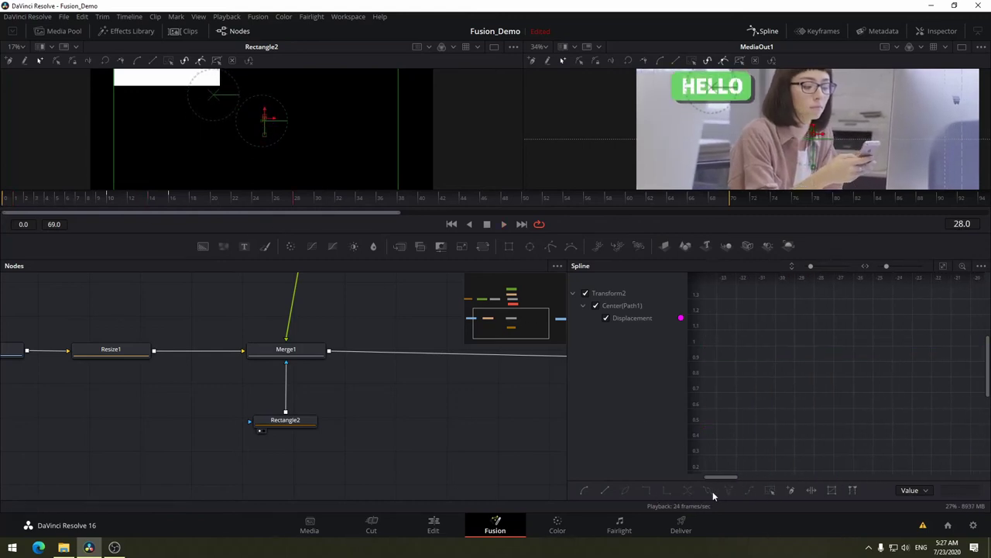
{"action": "left_click", "coordinate": [943, 266]}
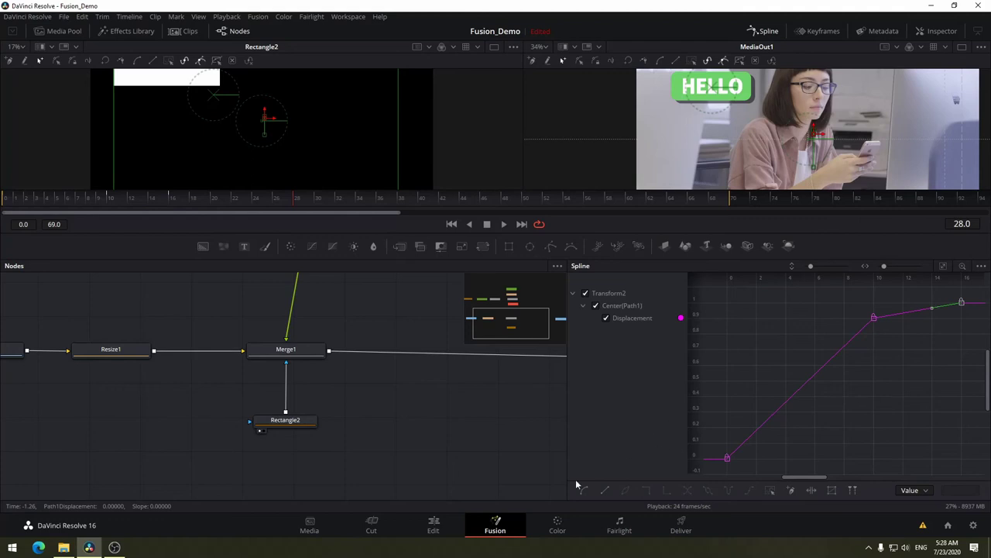
- Bend the keyframes' Bezier handles, then select the keys and press S for an S-curve
{"action": "left_click", "coordinate": [297, 425]}
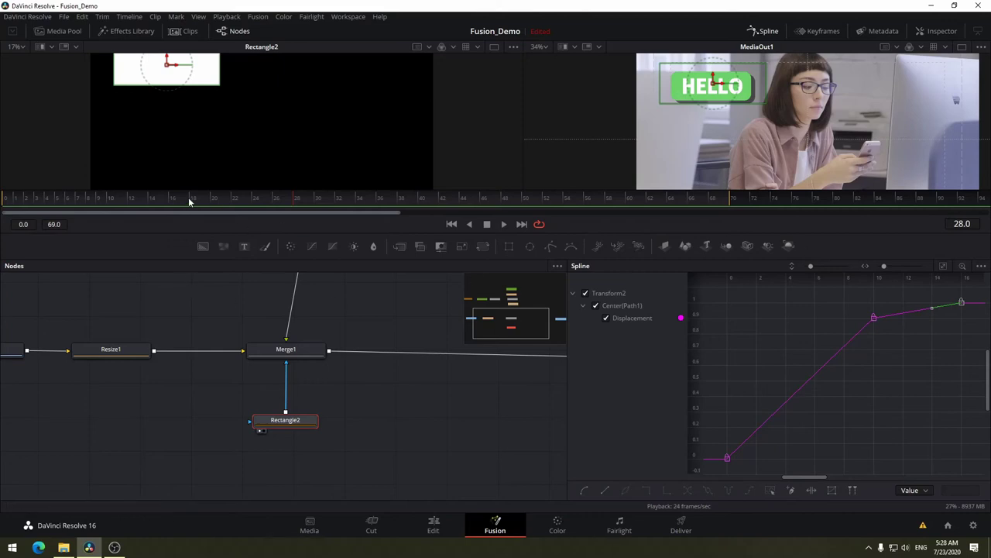
{"action": "mouse_move", "coordinate": [188, 196]}
{"action": "left_mouse_down"}
{"action": "mouse_move", "coordinate": [11, 210]}
{"action": "mouse_move", "coordinate": [188, 199]}
{"action": "mouse_move", "coordinate": [53, 209]}
{"action": "left_mouse_up"}
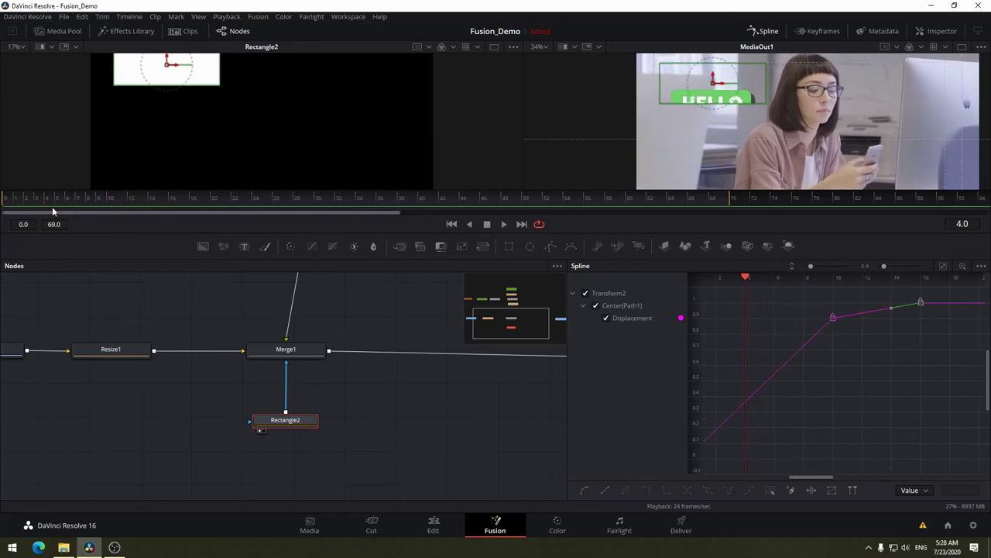
{"action": "left_click", "coordinate": [945, 268]}
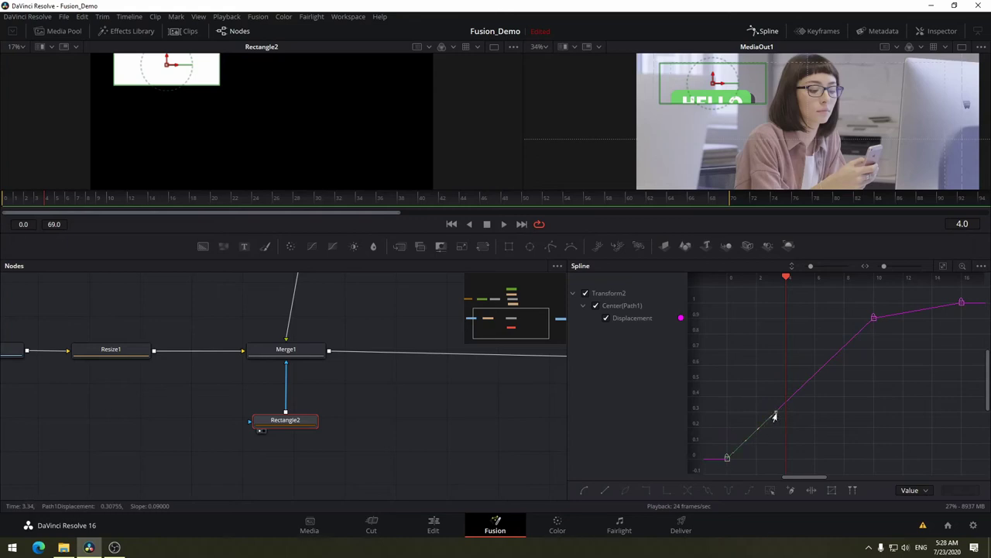
{"action": "left_click_drag", "start_coordinate": [774, 415], "coordinate": [761, 393]}
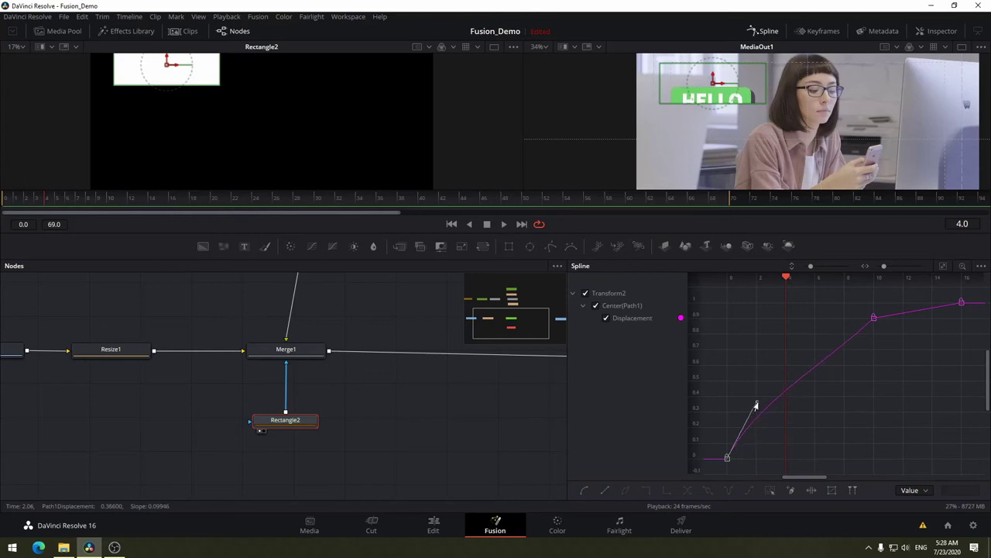
{"action": "left_click", "coordinate": [871, 320]}
{"action": "left_click_drag", "start_coordinate": [824, 365], "coordinate": [810, 349]}
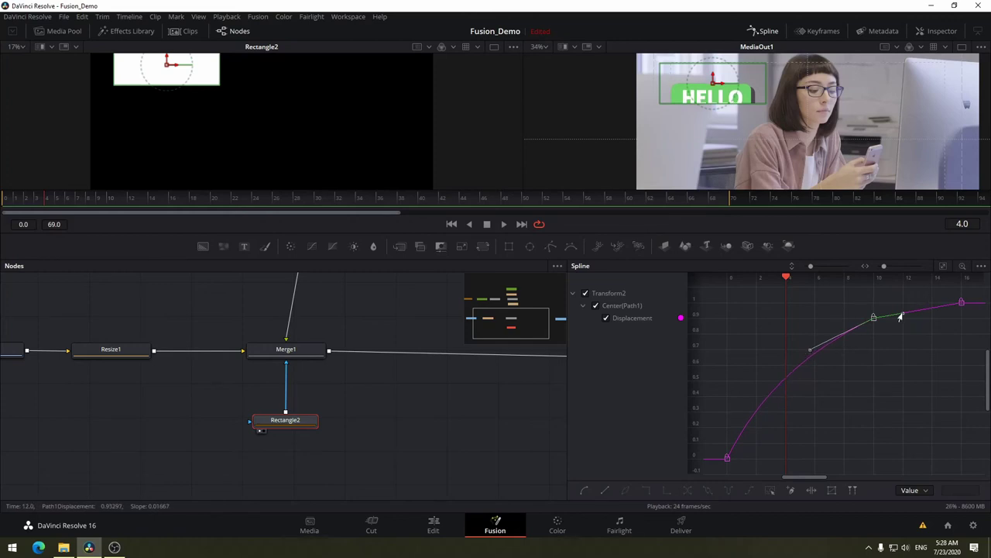
{"action": "left_click_drag", "start_coordinate": [901, 317], "coordinate": [899, 313]}
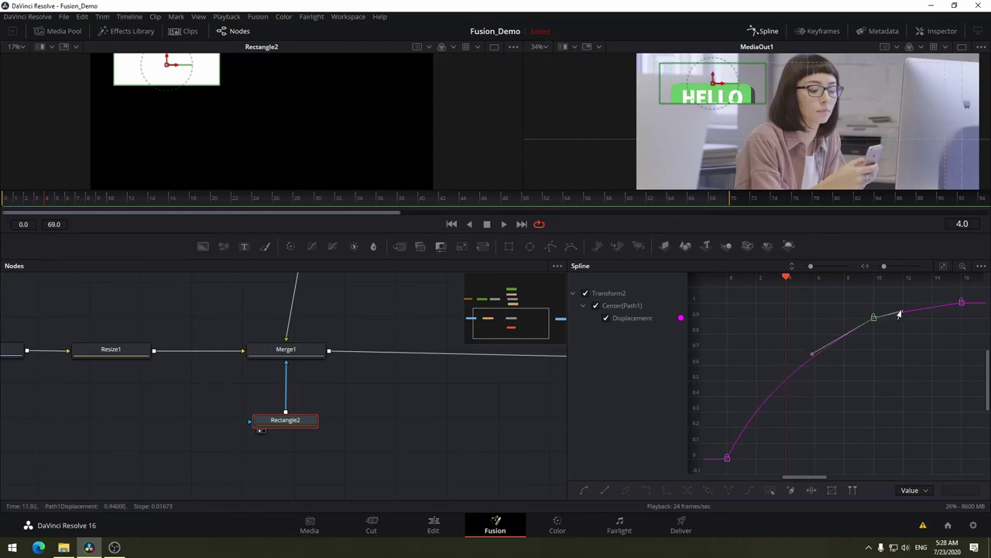
{"action": "left_click", "coordinate": [962, 303]}
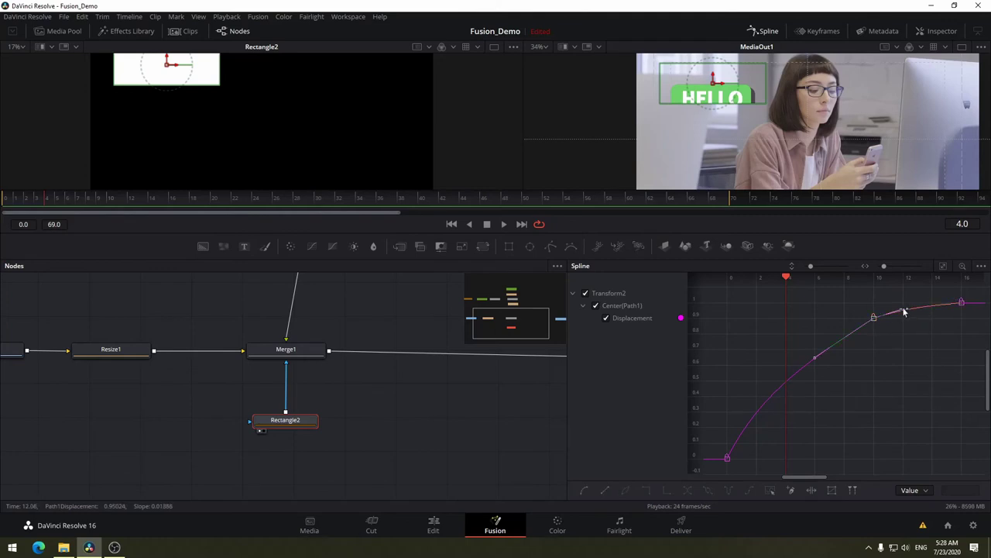
{"action": "left_click", "coordinate": [898, 312]}
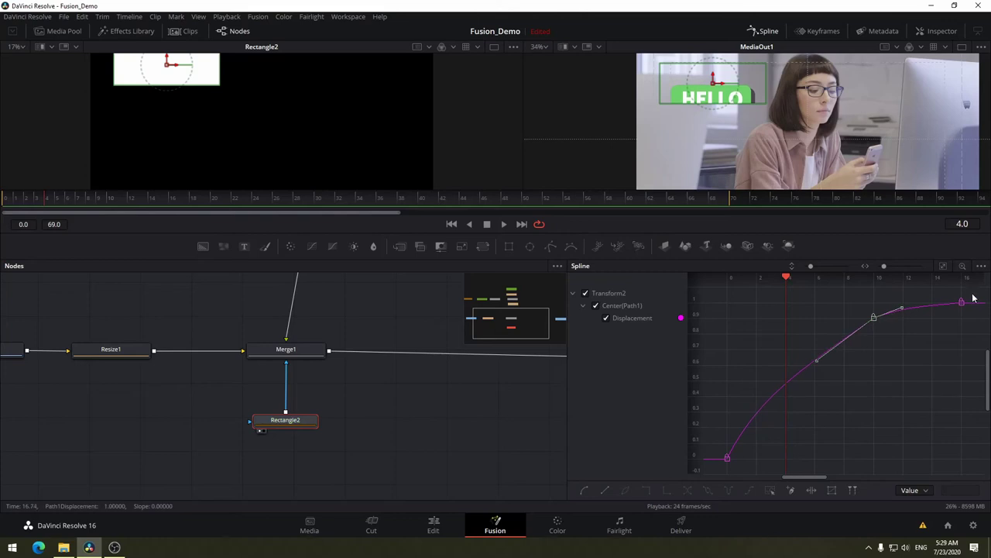
{"action": "left_click", "coordinate": [727, 457]}
{"action": "key", "text": "s"}
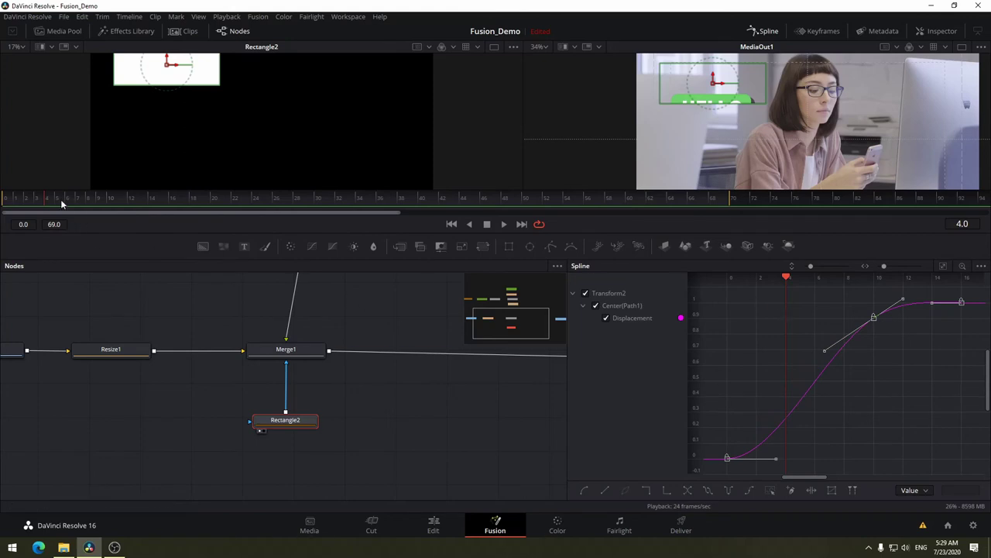
- Play the HELLO slide-in from frame 0 twice to review the new eased motion
{"action": "left_click_drag", "start_coordinate": [62, 197], "coordinate": [1, 200]}
{"action": "key", "text": "space"}
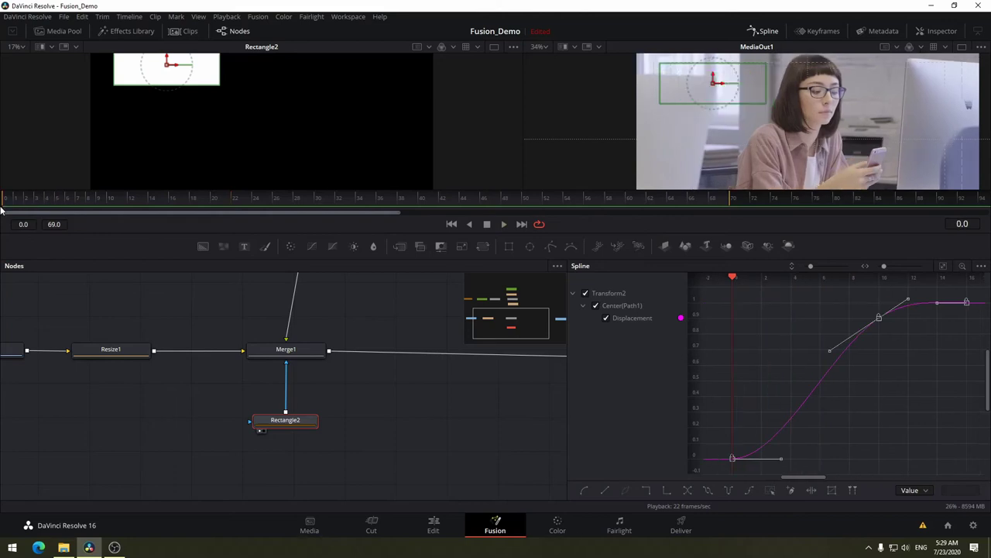
{"action": "left_click", "coordinate": [46, 203]}
{"action": "key", "text": "space"}
{"action": "left_click", "coordinate": [2, 204]}
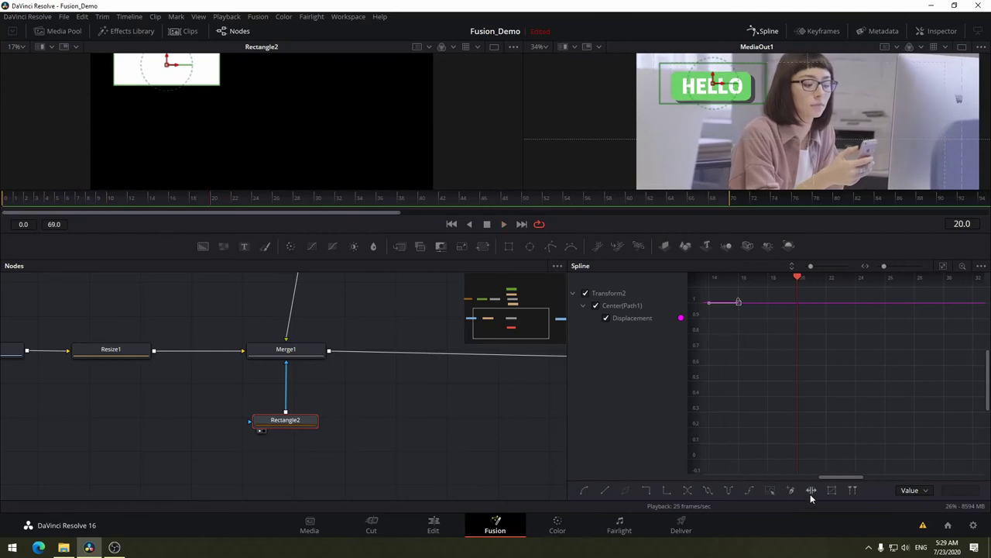
- Select the frame-10 keyframe (0.9025) on Transform2's Displacement curve in the Spline editor
{"action": "left_click_drag", "start_coordinate": [839, 478], "coordinate": [789, 476]}
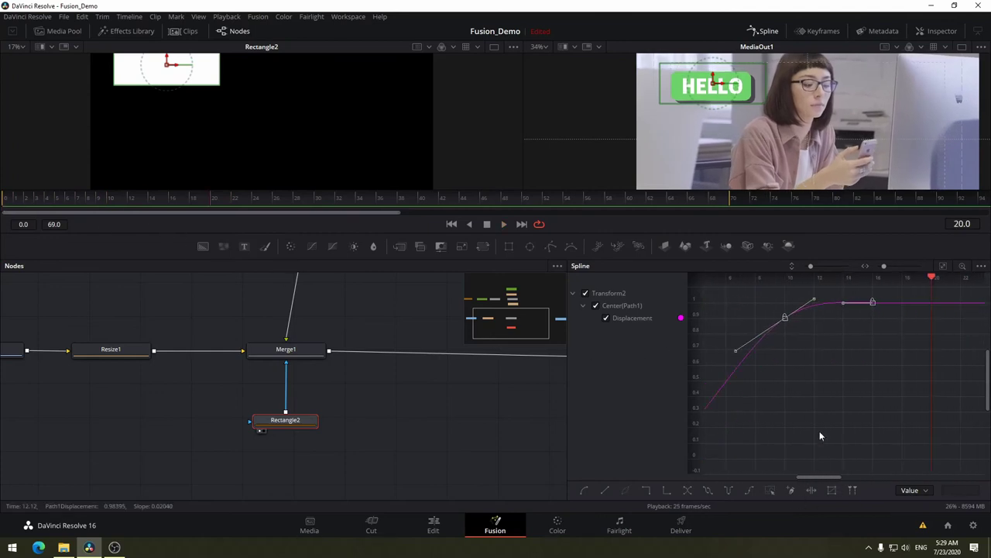
{"action": "left_click", "coordinate": [784, 318]}
{"action": "left_click", "coordinate": [786, 318]}
- Flatten and smooth the frame-10 keyframe, then apply Ease In/Out of 33.0 to it
{"action": "right_click", "coordinate": [785, 320]}
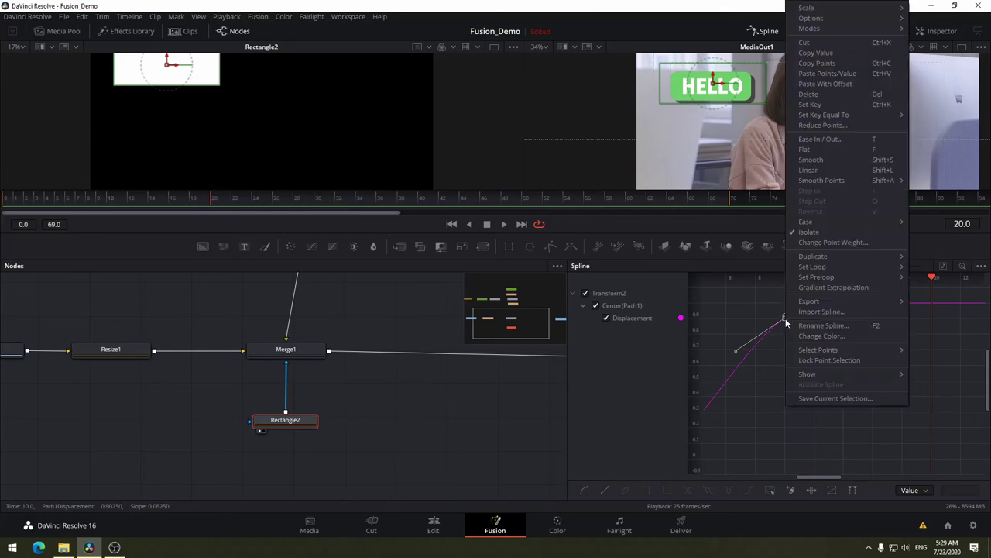
{"action": "left_click", "coordinate": [809, 150]}
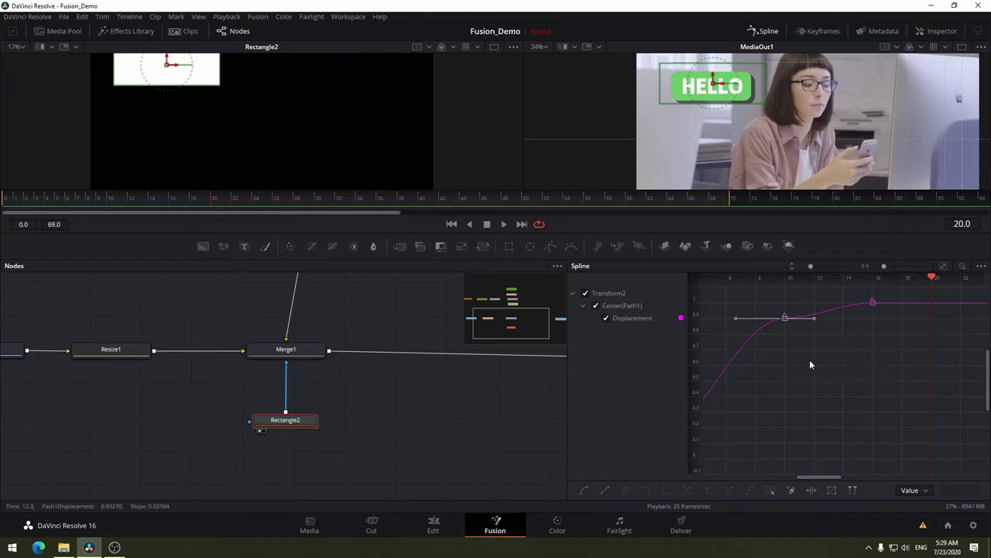
{"action": "key", "text": "s"}
{"action": "right_click", "coordinate": [784, 320]}
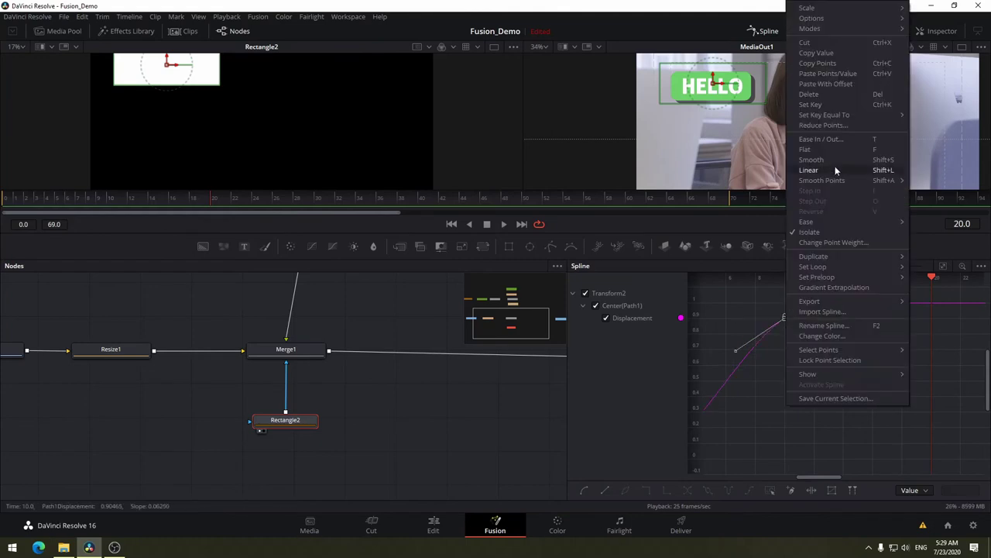
{"action": "left_click", "coordinate": [845, 140]}
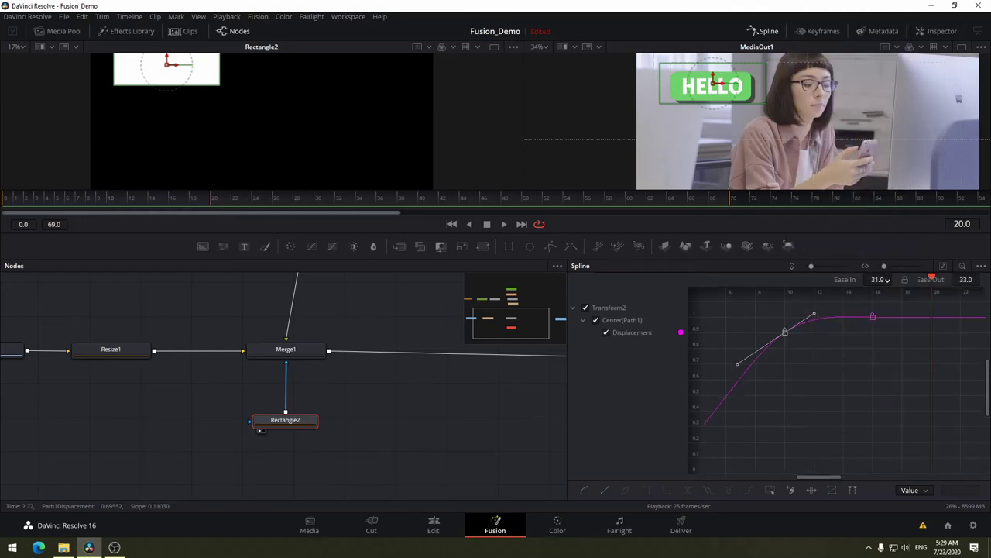
{"action": "left_click_drag", "start_coordinate": [887, 280], "coordinate": [887, 280]}
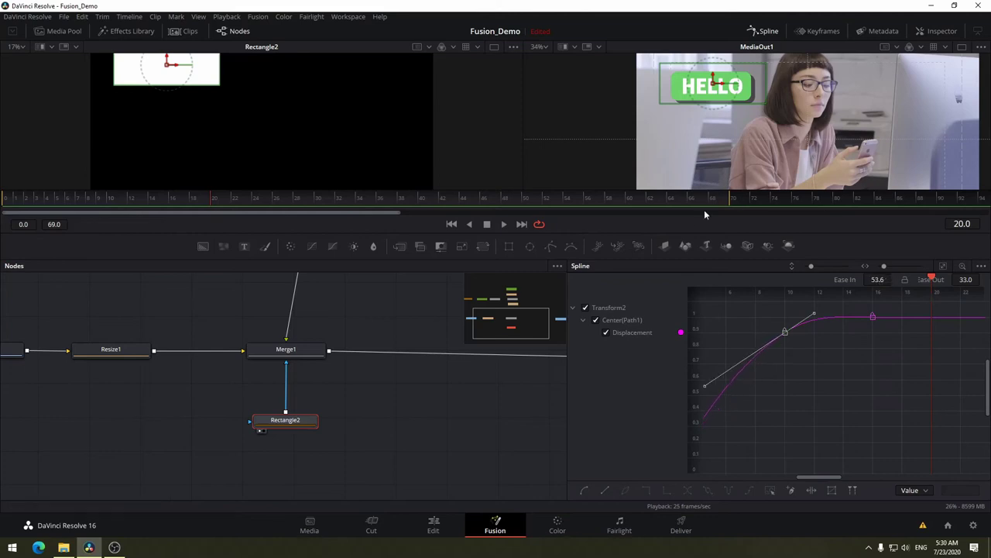
- Replay the animation to preview the easing, then smooth both Displacement keyframes
{"action": "left_click_drag", "start_coordinate": [192, 201], "coordinate": [4, 204]}
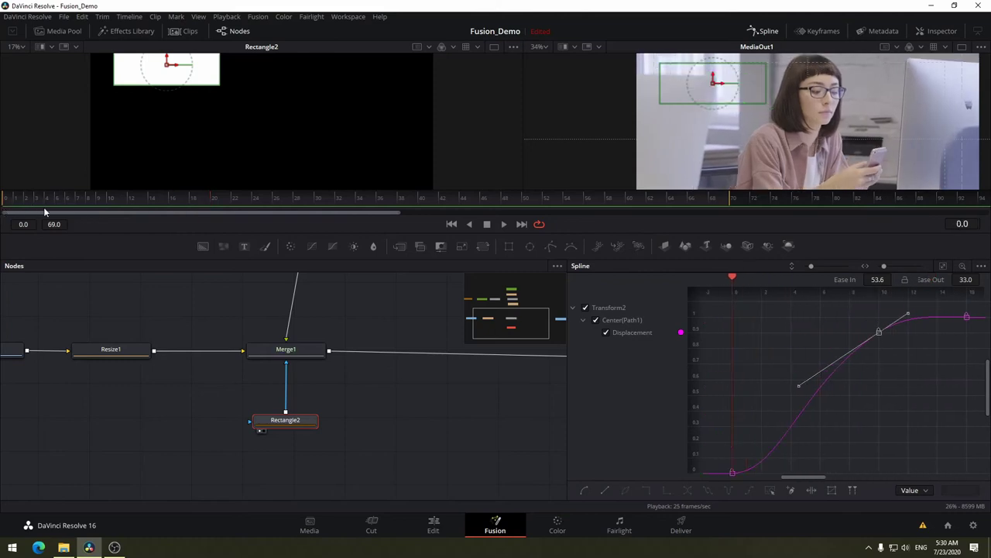
{"action": "key", "text": "space"}
{"action": "key", "text": "space"}
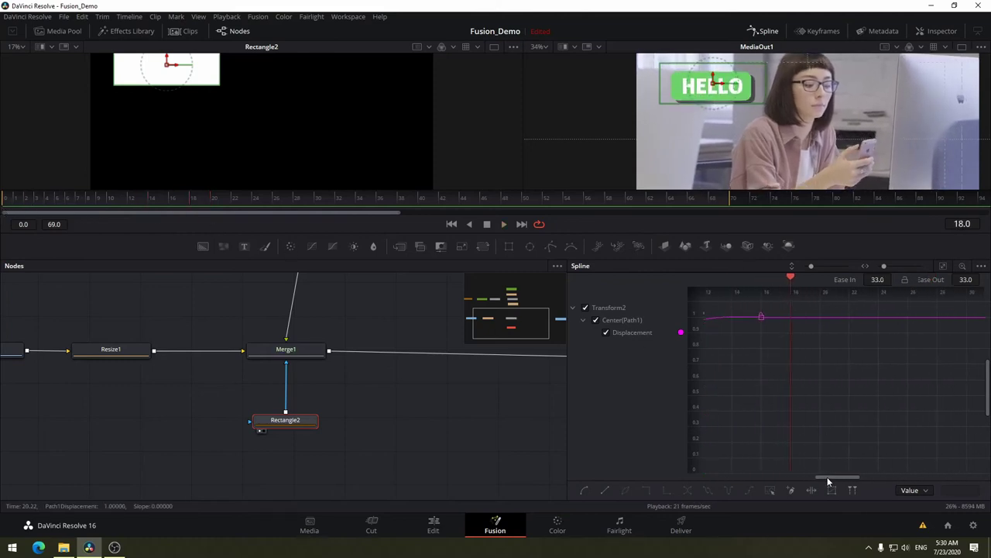
{"action": "left_click_drag", "start_coordinate": [827, 477], "coordinate": [796, 478]}
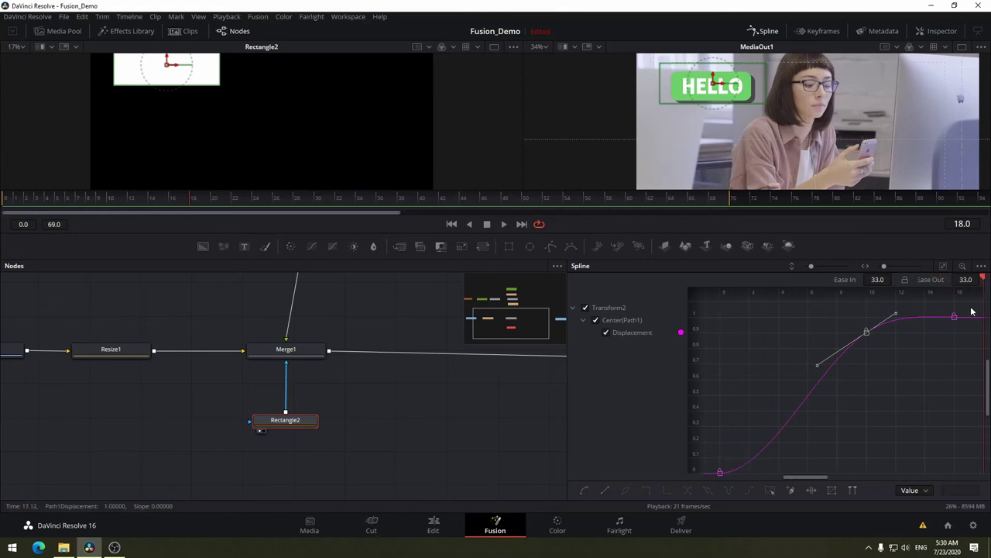
{"action": "left_click_drag", "start_coordinate": [973, 312], "coordinate": [714, 476]}
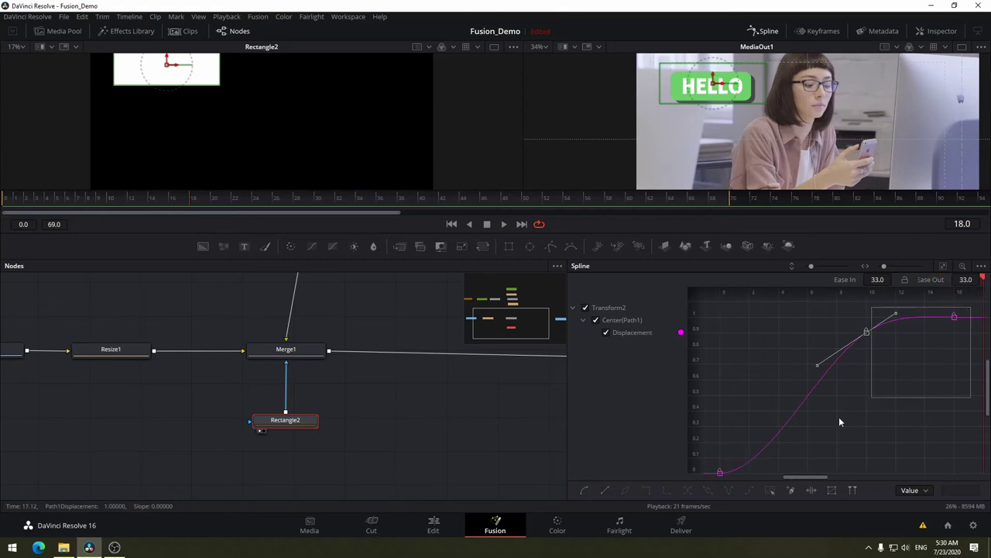
{"action": "right_click", "coordinate": [718, 474]}
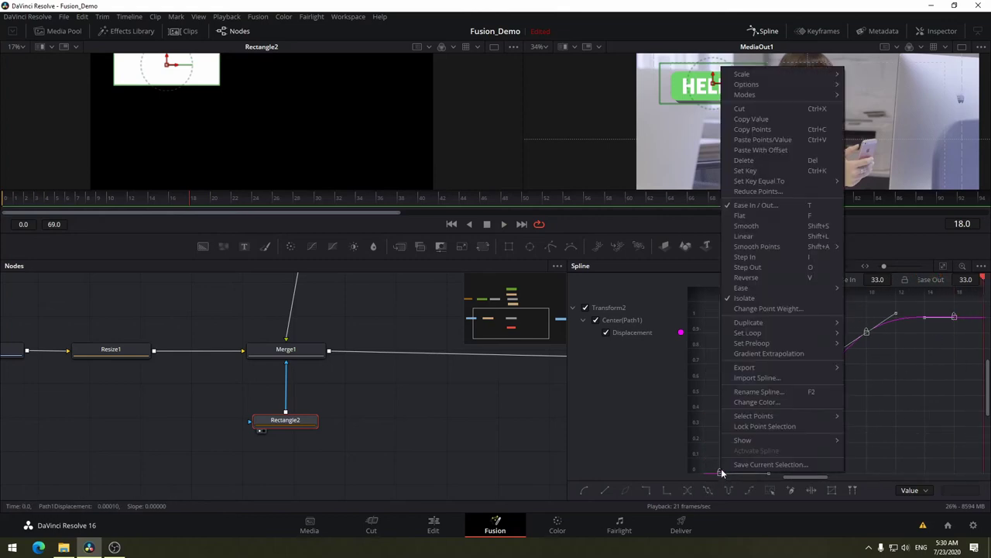
{"action": "left_click", "coordinate": [758, 226]}
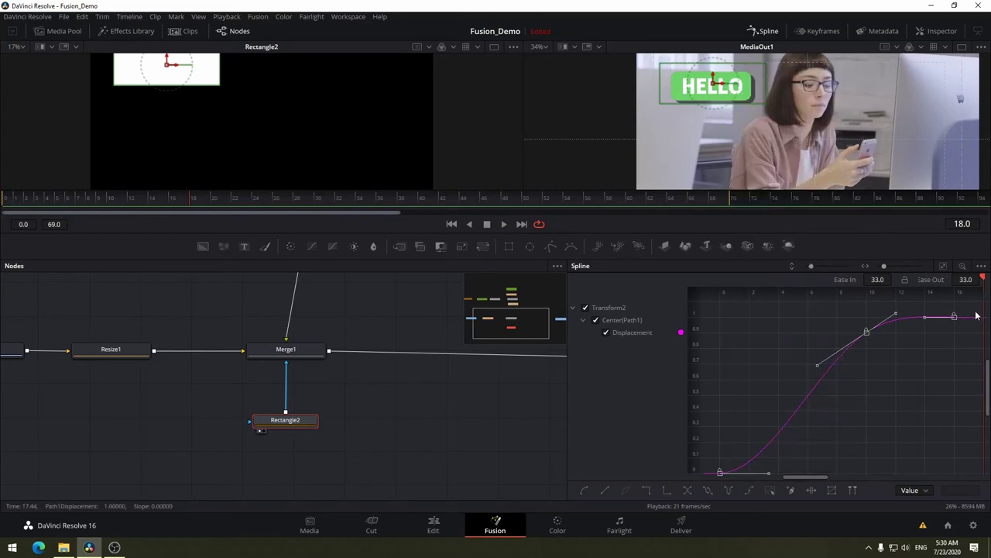
{"action": "left_click", "coordinate": [945, 350]}
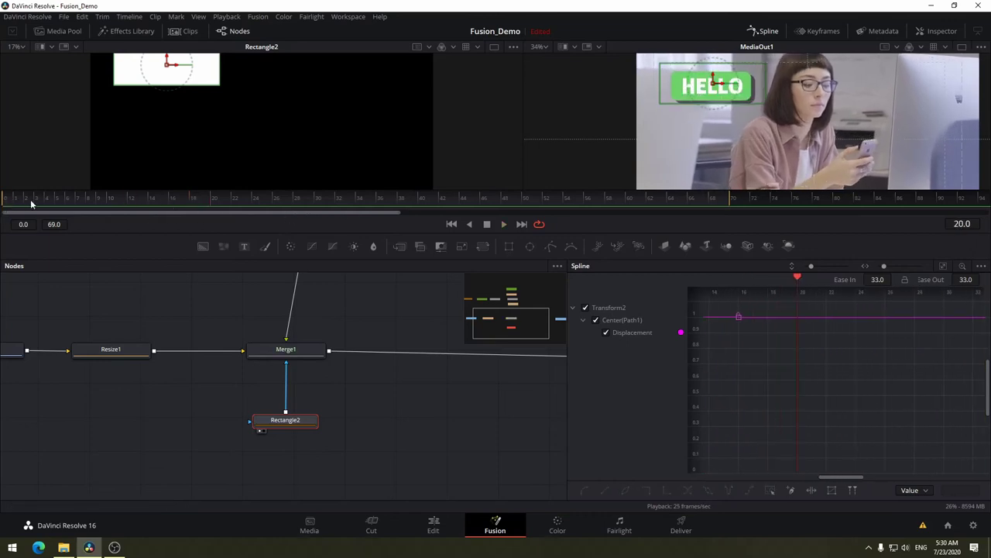
- Scrub the HELLO slide-in between frames 2 and 14 to check the 33 easing, then close the Spline editor
{"action": "left_click", "coordinate": [2, 206]}
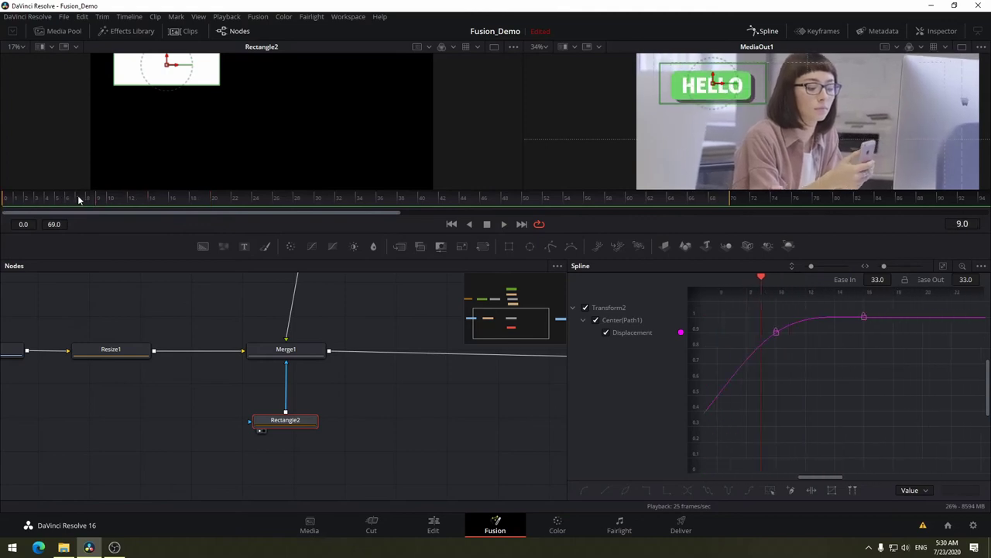
{"action": "mouse_move", "coordinate": [1, 205]}
{"action": "left_mouse_down"}
{"action": "mouse_move", "coordinate": [194, 199]}
{"action": "mouse_move", "coordinate": [60, 207]}
{"action": "mouse_move", "coordinate": [204, 208]}
{"action": "mouse_move", "coordinate": [164, 212]}
{"action": "mouse_move", "coordinate": [216, 202]}
{"action": "mouse_move", "coordinate": [16, 224]}
{"action": "mouse_move", "coordinate": [189, 198]}
{"action": "mouse_move", "coordinate": [38, 214]}
{"action": "mouse_move", "coordinate": [148, 196]}
{"action": "mouse_move", "coordinate": [137, 205]}
{"action": "left_mouse_up"}
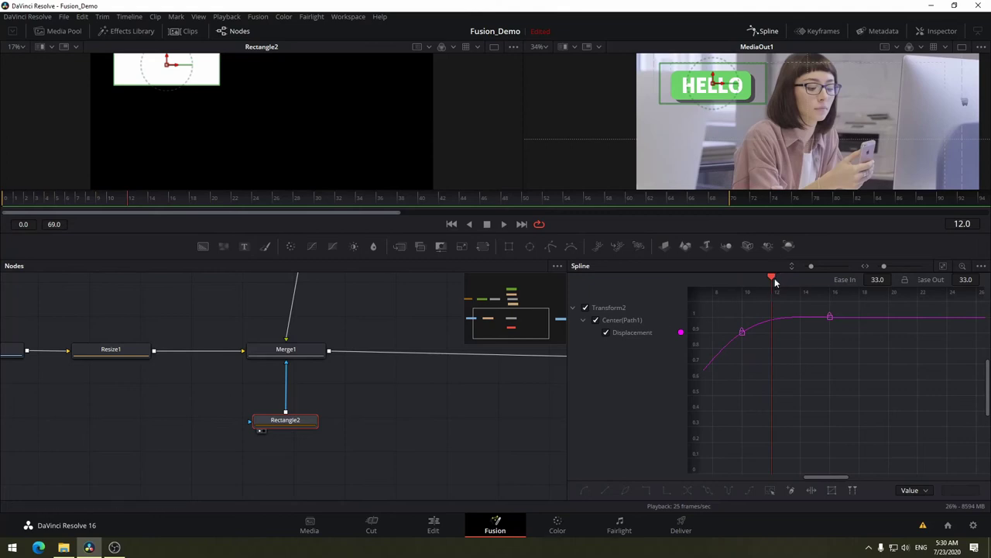
{"action": "left_click_drag", "start_coordinate": [779, 278], "coordinate": [801, 278]}
{"action": "left_click_drag", "start_coordinate": [742, 285], "coordinate": [726, 278]}
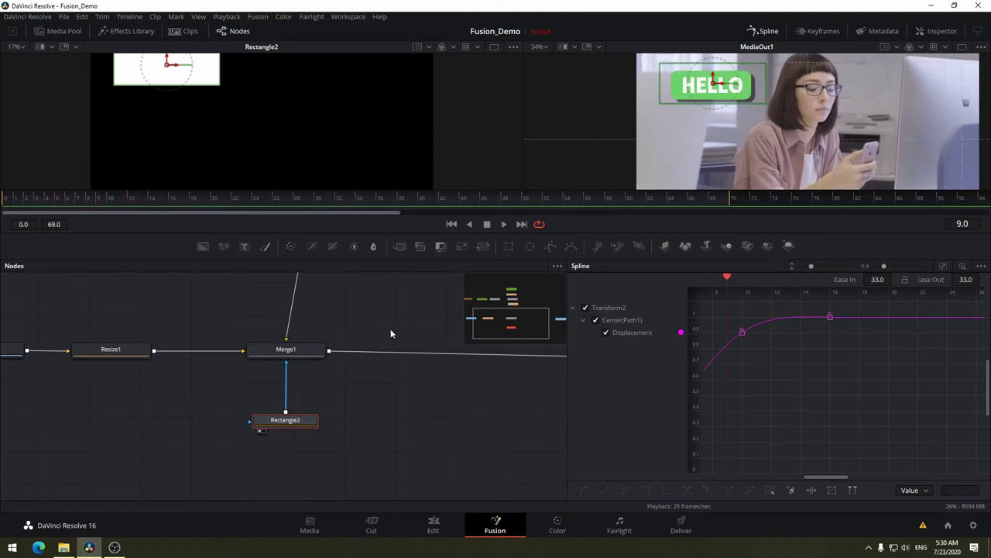
{"action": "scroll", "coordinate": [396, 364], "scroll_direction": "up", "scroll_amount": 5}
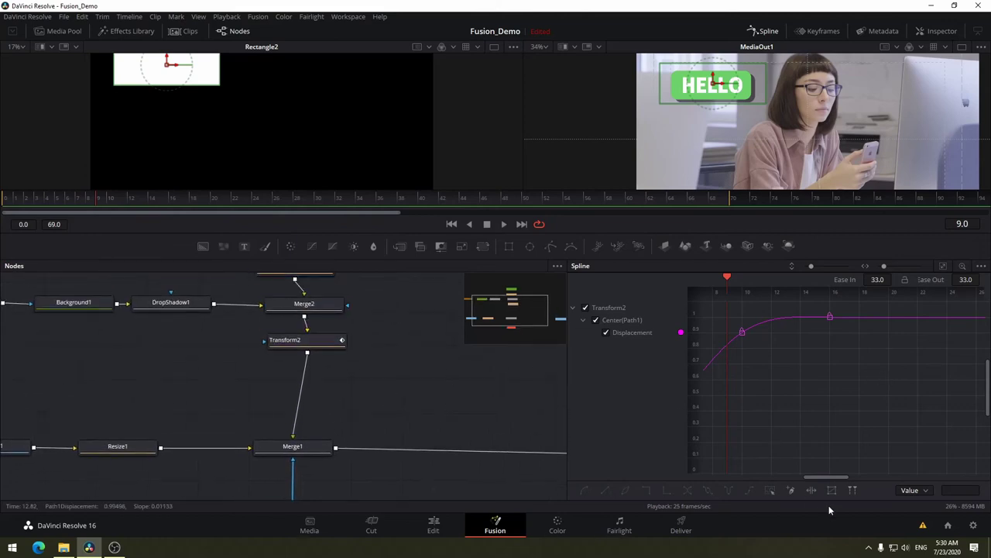
{"action": "left_click", "coordinate": [942, 267]}
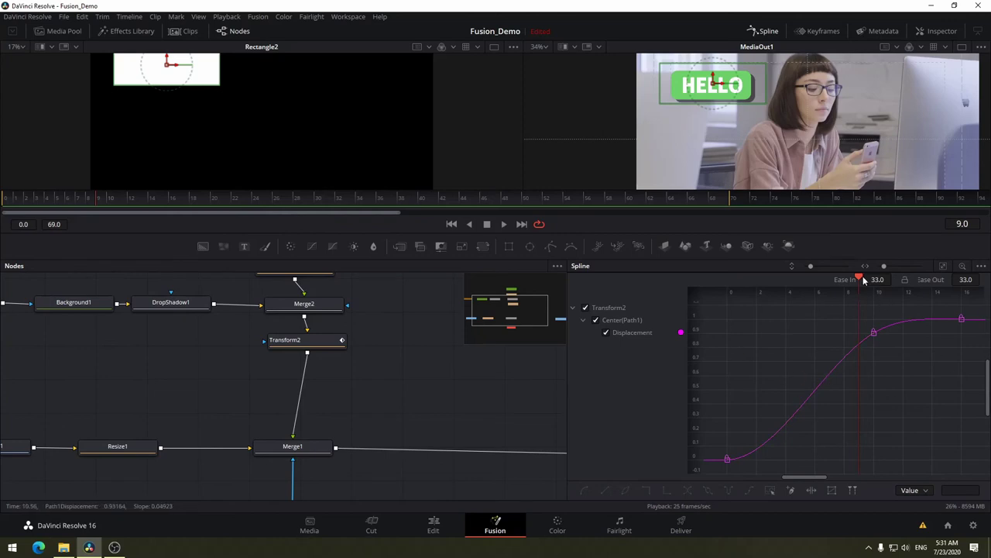
{"action": "left_click_drag", "start_coordinate": [860, 279], "coordinate": [759, 310]}
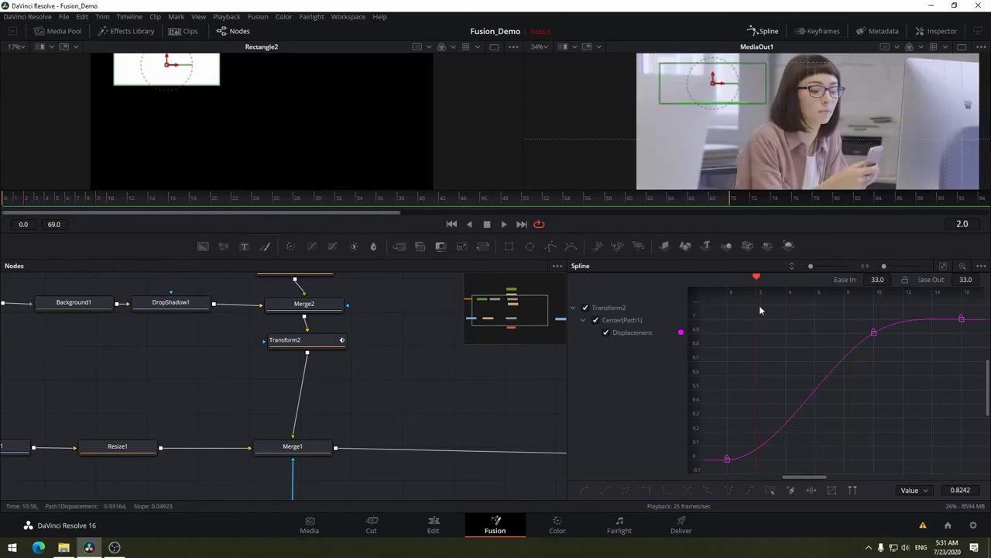
{"action": "left_click_drag", "start_coordinate": [837, 301], "coordinate": [876, 293]}
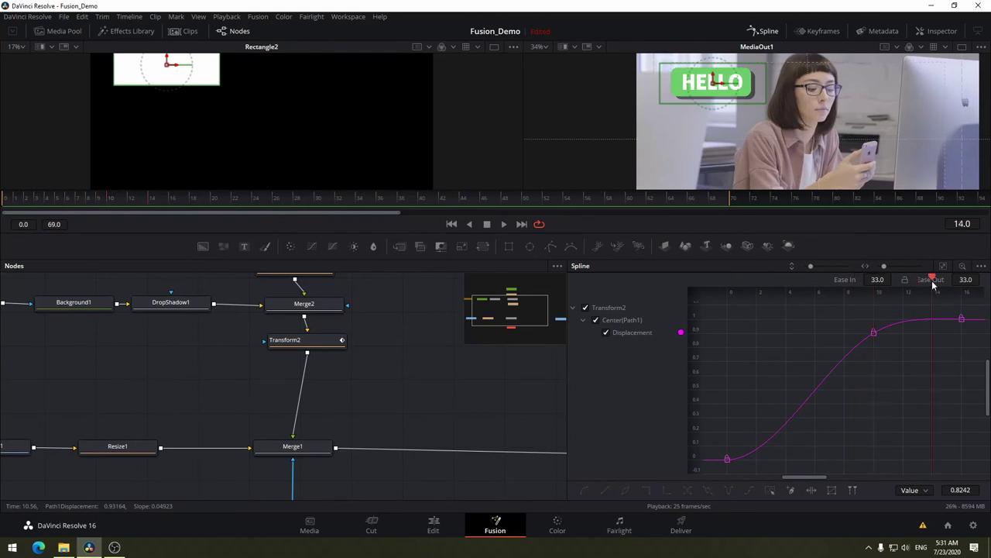
{"action": "left_click_drag", "start_coordinate": [142, 199], "coordinate": [88, 199]}
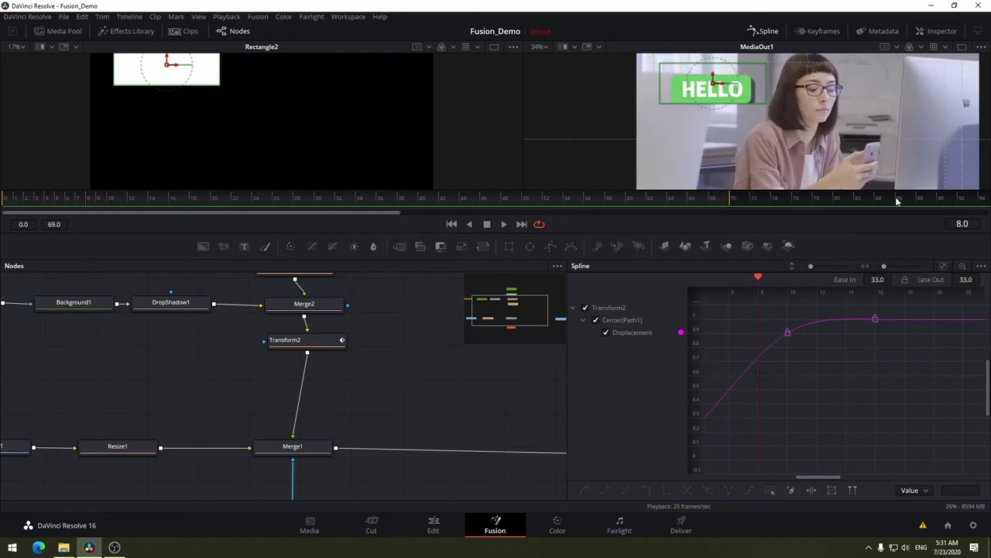
{"action": "left_click", "coordinate": [766, 31]}
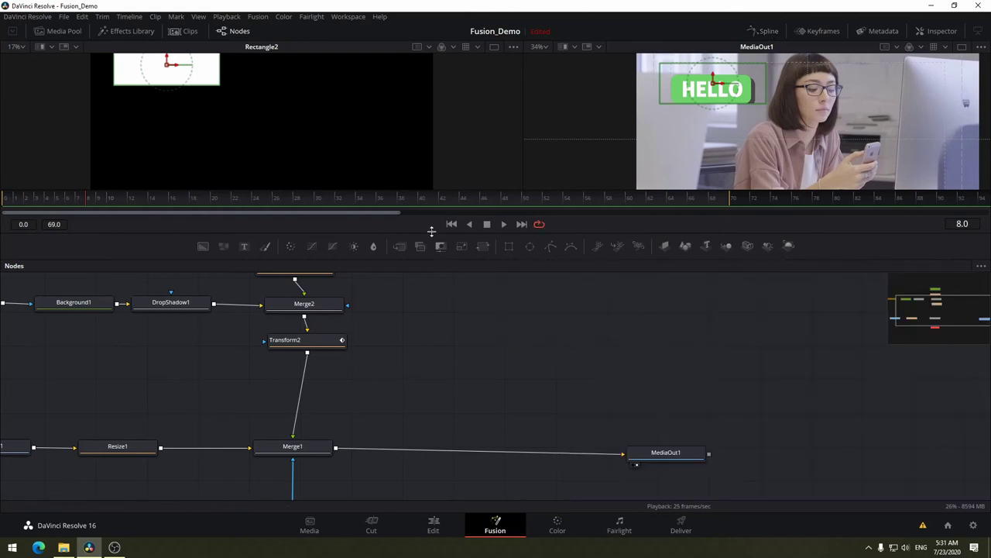
- Enlarge the viewers, set the output viewer zoom to Fit, and play the HELLO animation
{"action": "left_click_drag", "start_coordinate": [432, 233], "coordinate": [434, 314]}
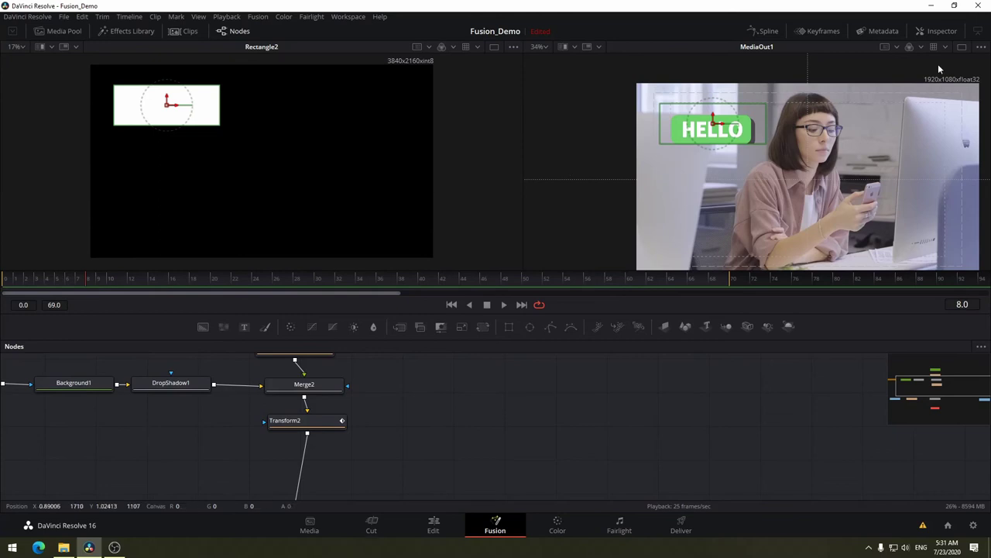
{"action": "left_click", "coordinate": [544, 46]}
{"action": "left_click", "coordinate": [543, 58]}
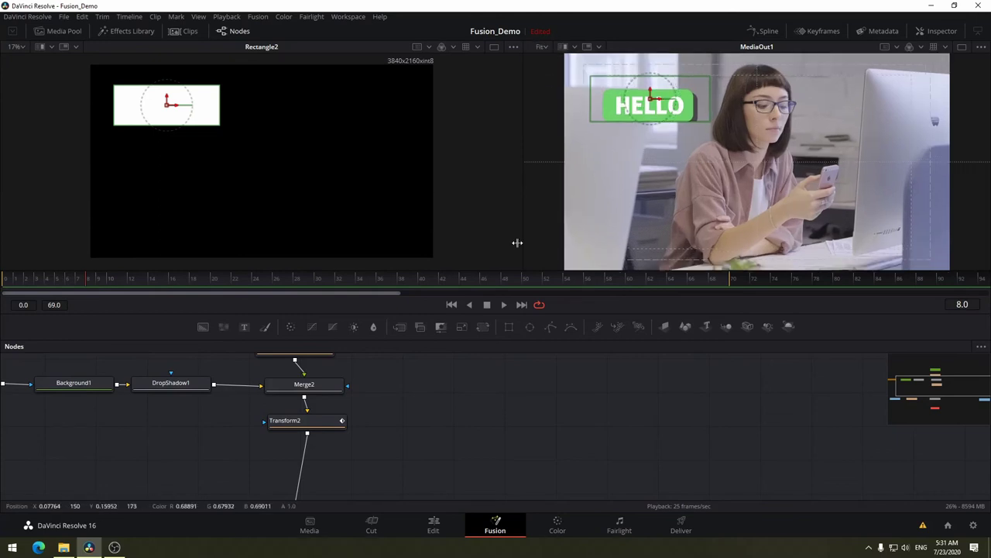
{"action": "key", "text": "space"}
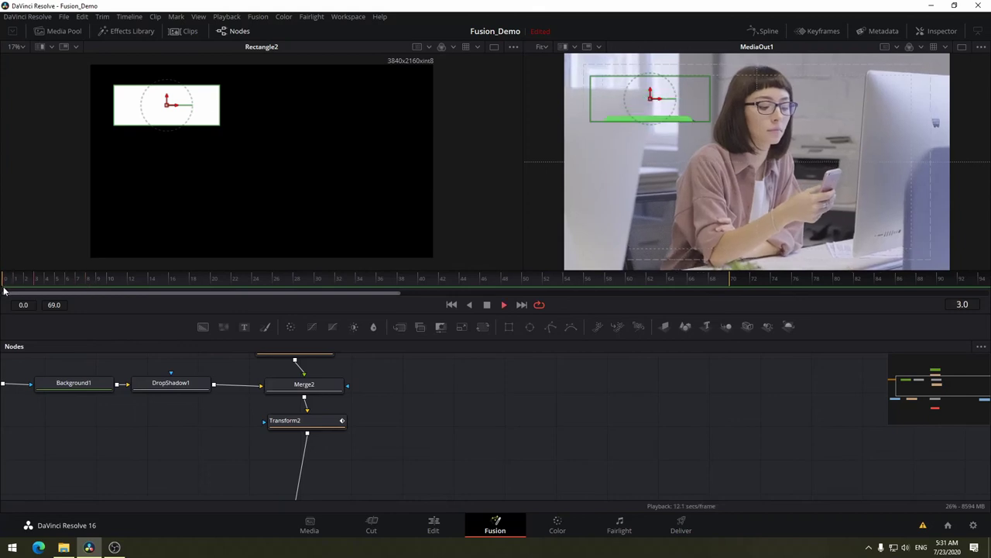
{"action": "key", "text": "space"}
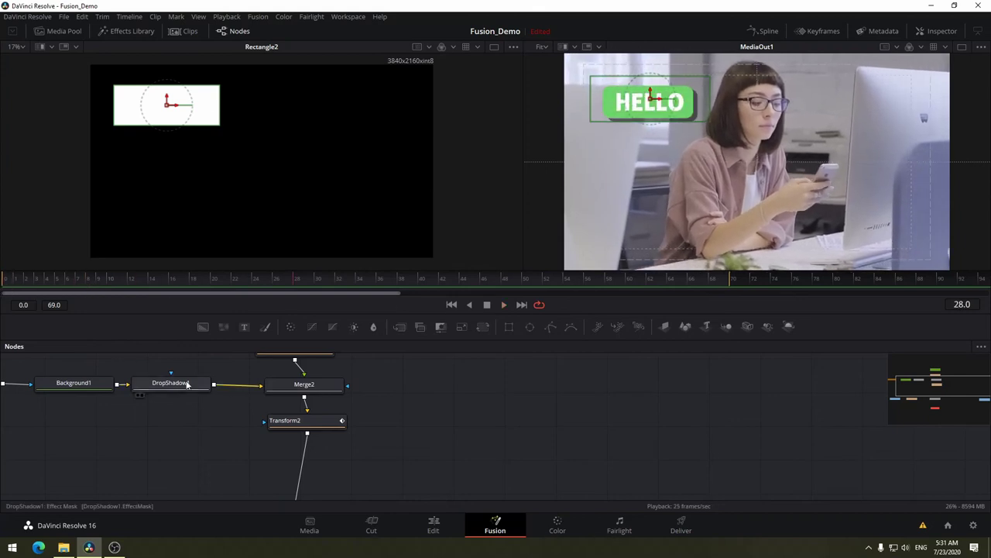
- Box-select the HELLO button nodes and bring Text1, Transform1 and Transform2 into view
{"action": "mouse_move", "coordinate": [410, 402]}
{"action": "left_mouse_down"}
{"action": "mouse_move", "coordinate": [502, 481]}
{"action": "mouse_move", "coordinate": [535, 436]}
{"action": "left_mouse_up"}
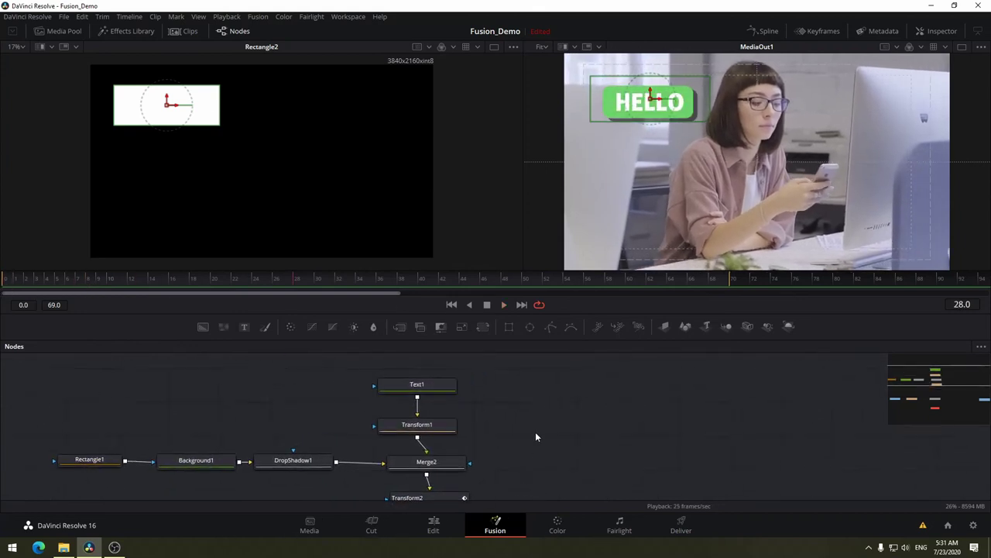
{"action": "scroll", "coordinate": [662, 427], "scroll_direction": "down", "scroll_amount": 1}
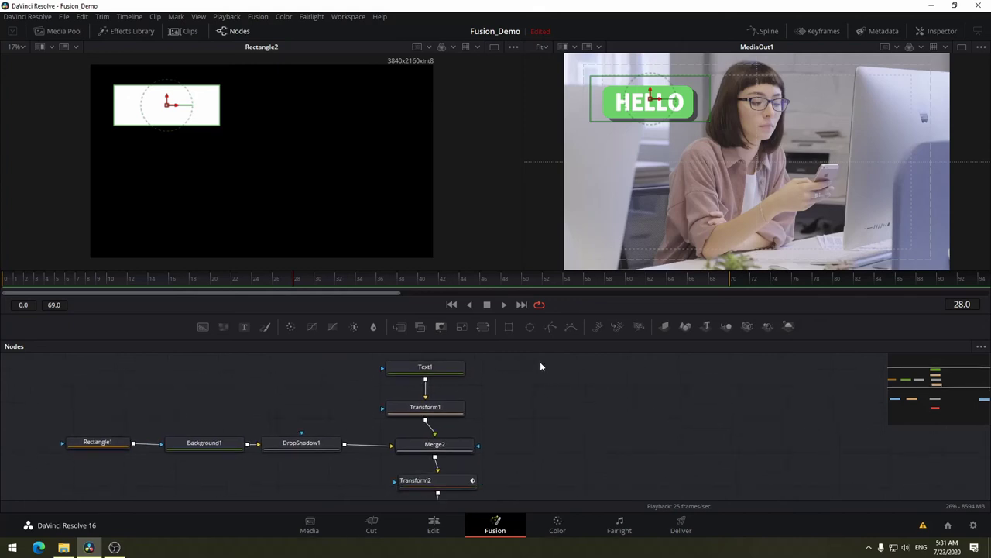
{"action": "left_click_drag", "start_coordinate": [540, 361], "coordinate": [46, 488]}
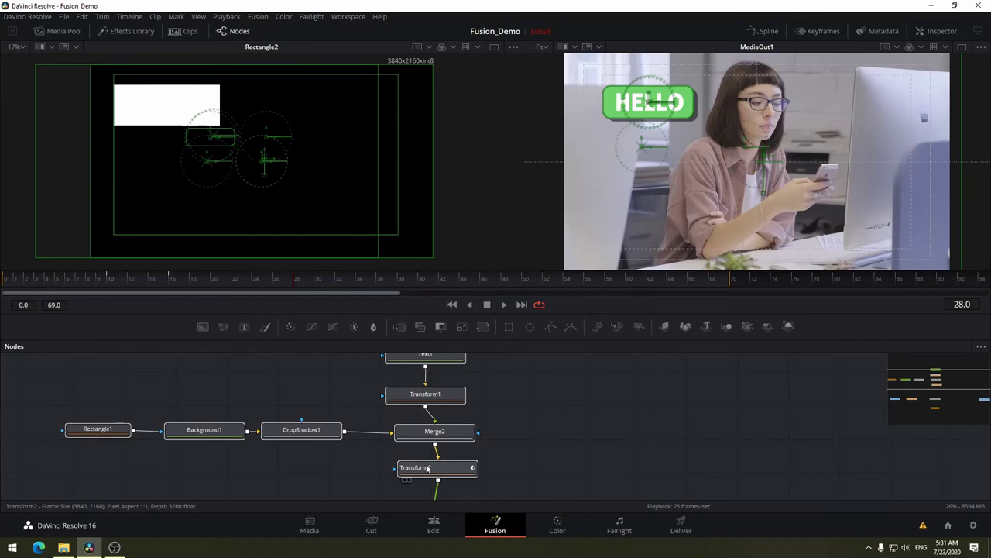
{"action": "left_click_drag", "start_coordinate": [540, 466], "coordinate": [444, 425]}
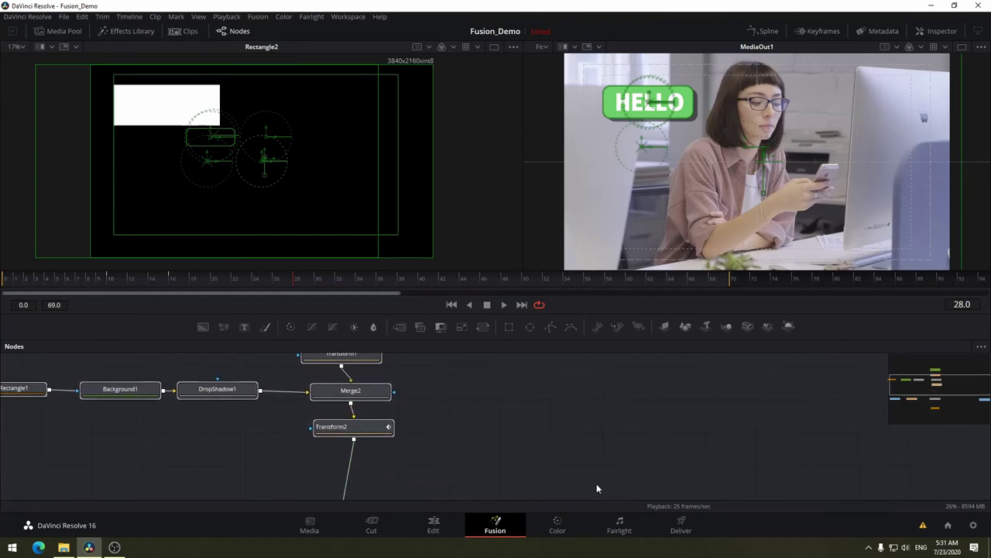
{"action": "left_click_drag", "start_coordinate": [427, 371], "coordinate": [457, 444]}
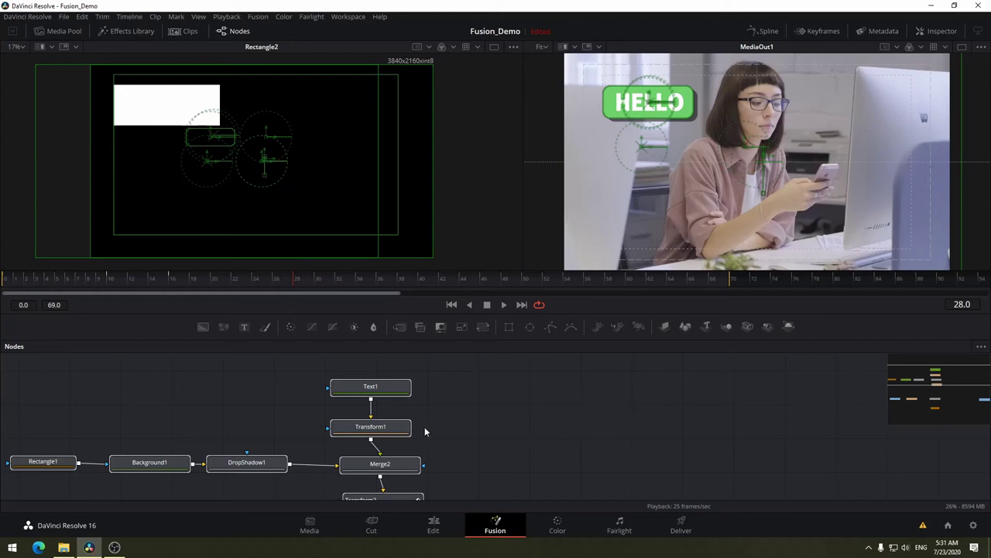
{"action": "left_click_drag", "start_coordinate": [539, 433], "coordinate": [624, 396]}
{"action": "right_click", "coordinate": [626, 419]}
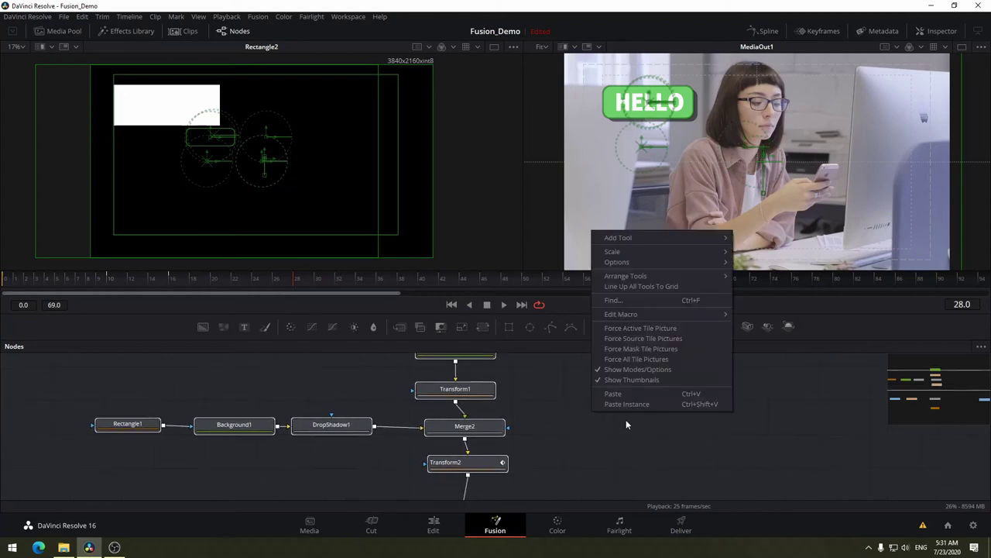
{"action": "left_click", "coordinate": [590, 427]}
- Nudge Transform2 down and move the HELLO button's node chain up-left above Merge1
{"action": "scroll", "coordinate": [617, 438], "scroll_direction": "down", "scroll_amount": 3}
{"action": "scroll", "coordinate": [617, 438], "scroll_direction": "up", "scroll_amount": 2}
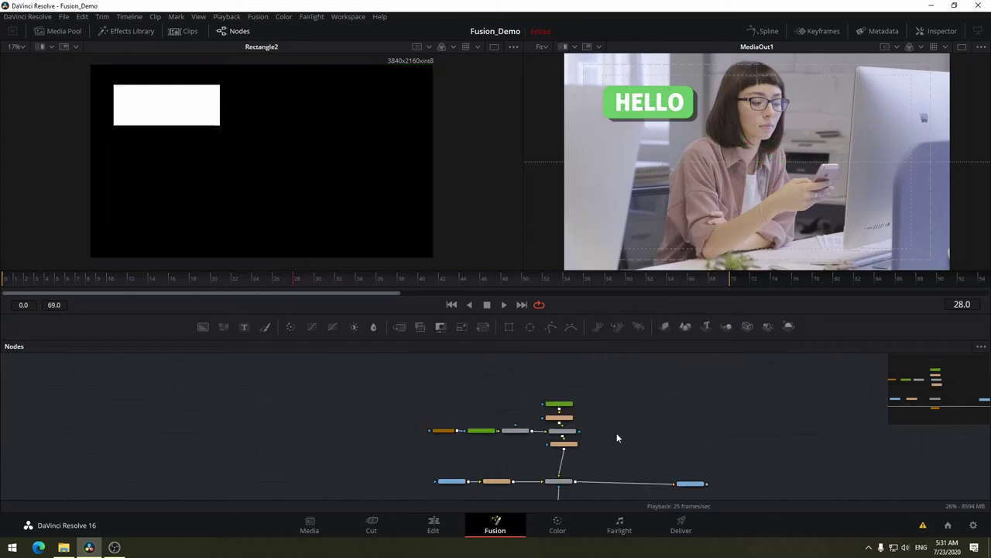
{"action": "scroll", "coordinate": [614, 432], "scroll_direction": "down", "scroll_amount": 2}
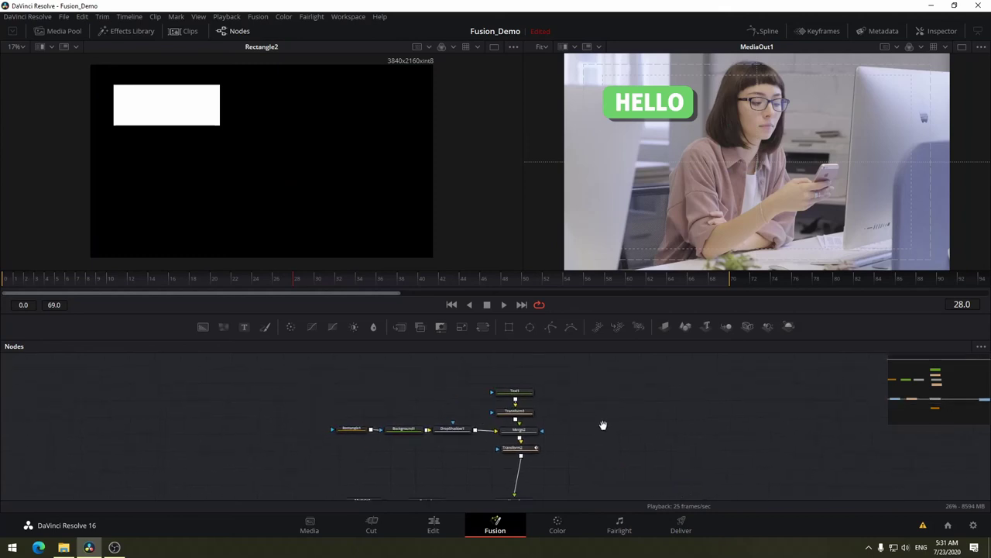
{"action": "left_click", "coordinate": [531, 443]}
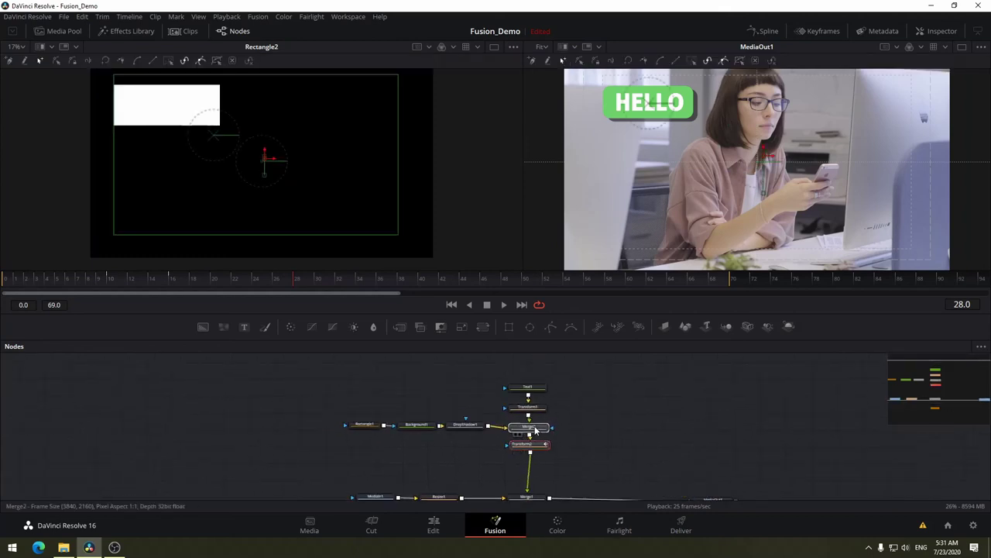
{"action": "left_click", "coordinate": [534, 428]}
{"action": "left_click_drag", "start_coordinate": [533, 444], "coordinate": [534, 457]}
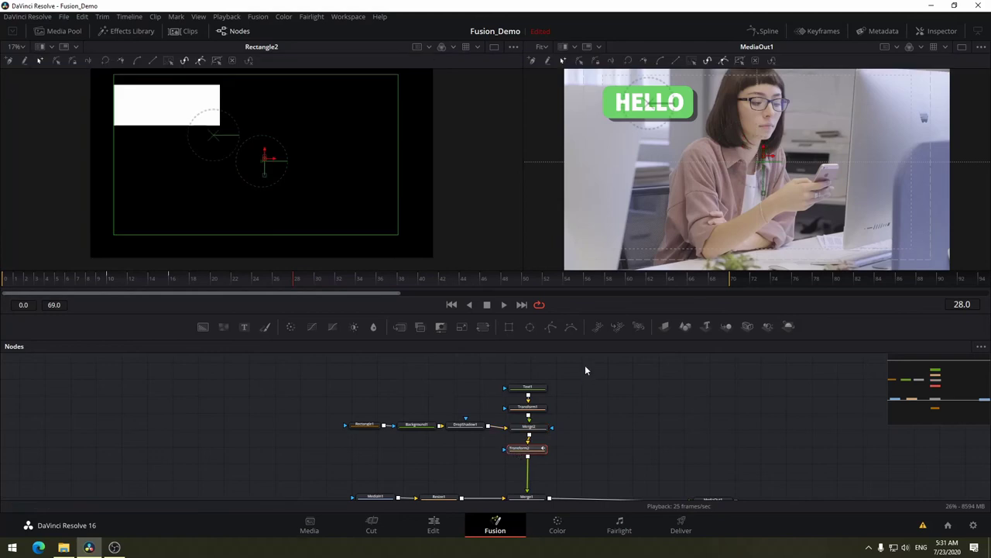
{"action": "left_click_drag", "start_coordinate": [585, 364], "coordinate": [269, 452]}
{"action": "left_click_drag", "start_coordinate": [534, 434], "coordinate": [412, 422]}
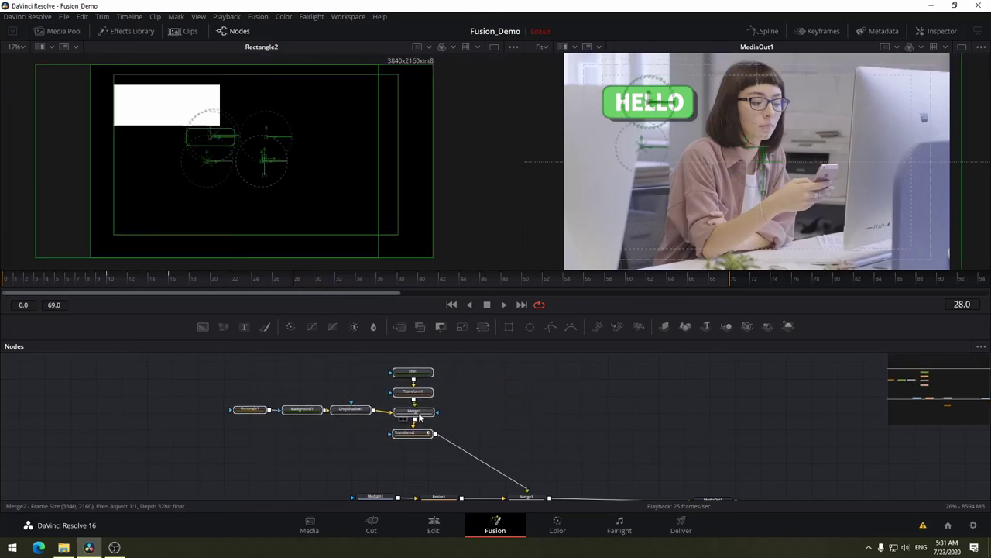
{"action": "left_click", "coordinate": [413, 414]}
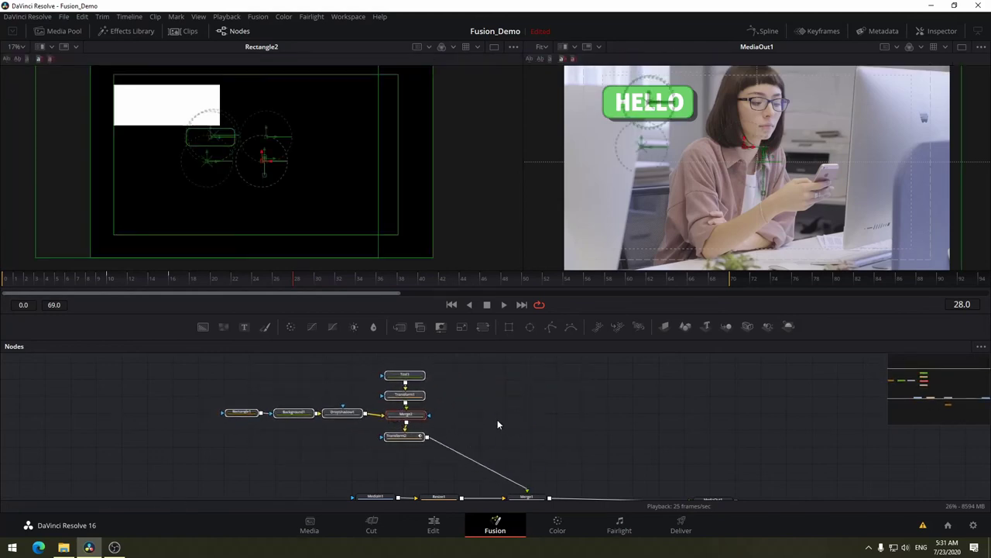
- Move MediaOut1 further right of Merge1 and centre the whole node tree
{"action": "mouse_move", "coordinate": [612, 427]}
{"action": "left_mouse_down"}
{"action": "mouse_move", "coordinate": [576, 390]}
{"action": "mouse_move", "coordinate": [483, 445]}
{"action": "mouse_move", "coordinate": [509, 484]}
{"action": "left_mouse_up"}
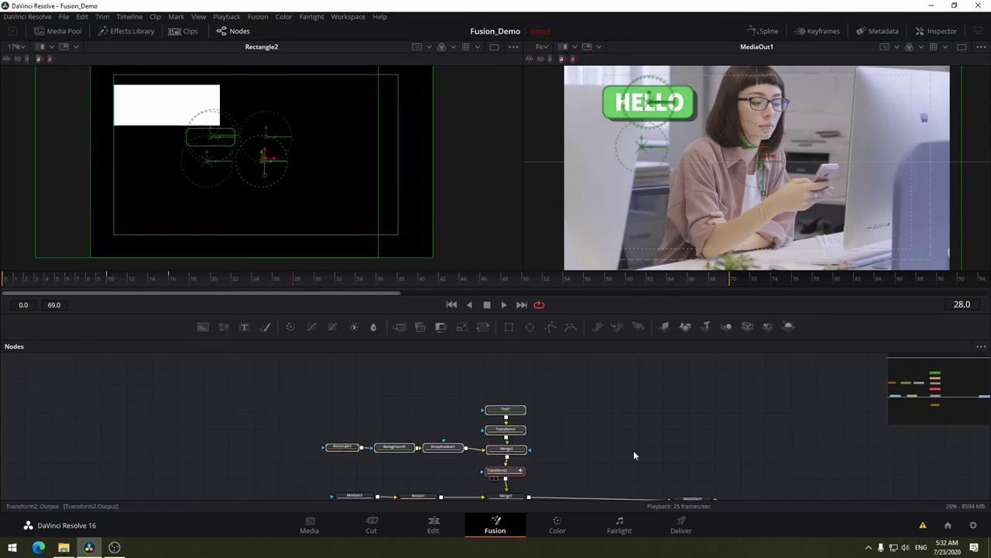
{"action": "left_click_drag", "start_coordinate": [659, 451], "coordinate": [504, 408]}
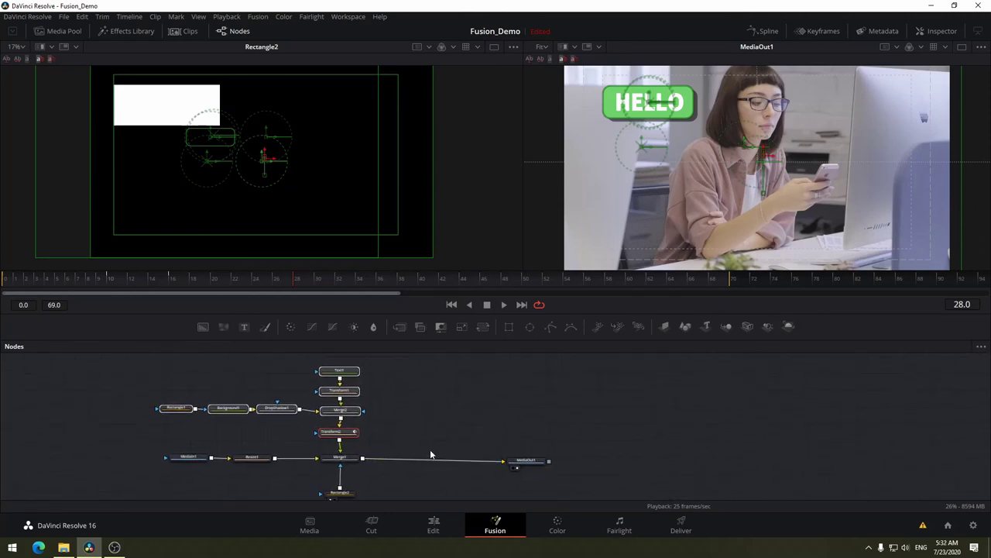
{"action": "left_click_drag", "start_coordinate": [536, 466], "coordinate": [714, 462]}
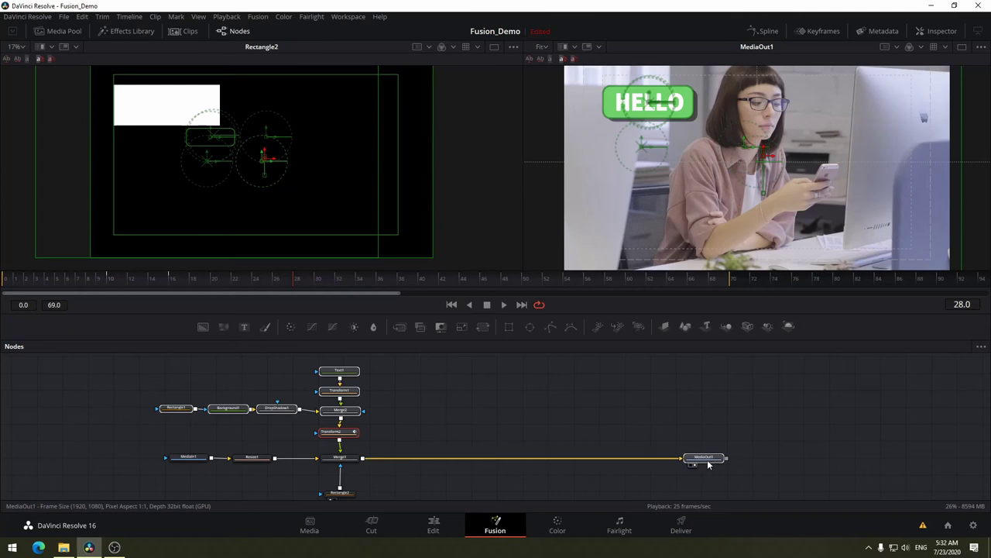
{"action": "left_click", "coordinate": [405, 370]}
{"action": "mouse_move", "coordinate": [406, 369]}
{"action": "left_mouse_down"}
{"action": "mouse_move", "coordinate": [444, 399]}
{"action": "mouse_move", "coordinate": [159, 474]}
{"action": "left_mouse_up"}
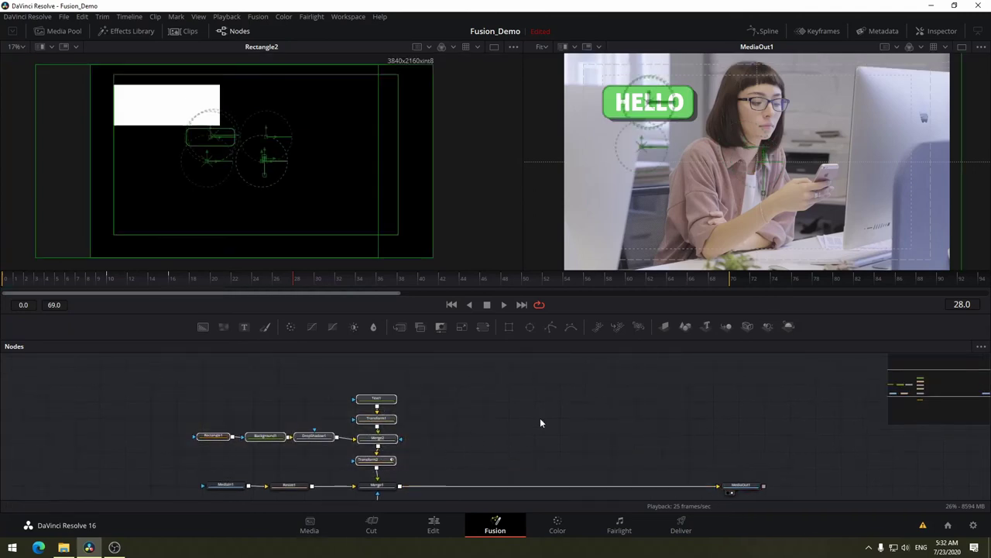
- Paste a copy of the HELLO node chain to the right, then box-select the original chain
{"action": "key", "text": "ctrl+v"}
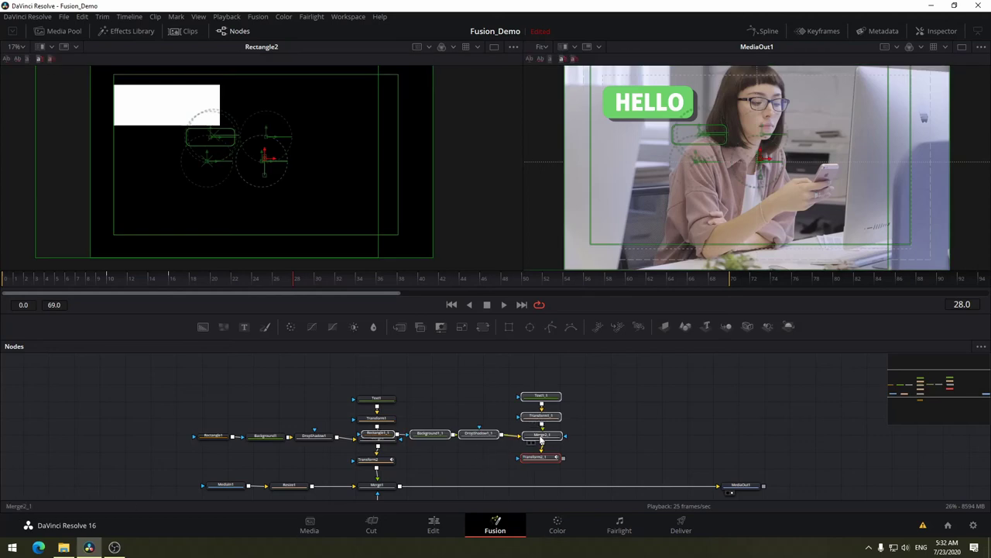
{"action": "left_click_drag", "start_coordinate": [541, 439], "coordinate": [596, 445]}
{"action": "left_click", "coordinate": [596, 443]}
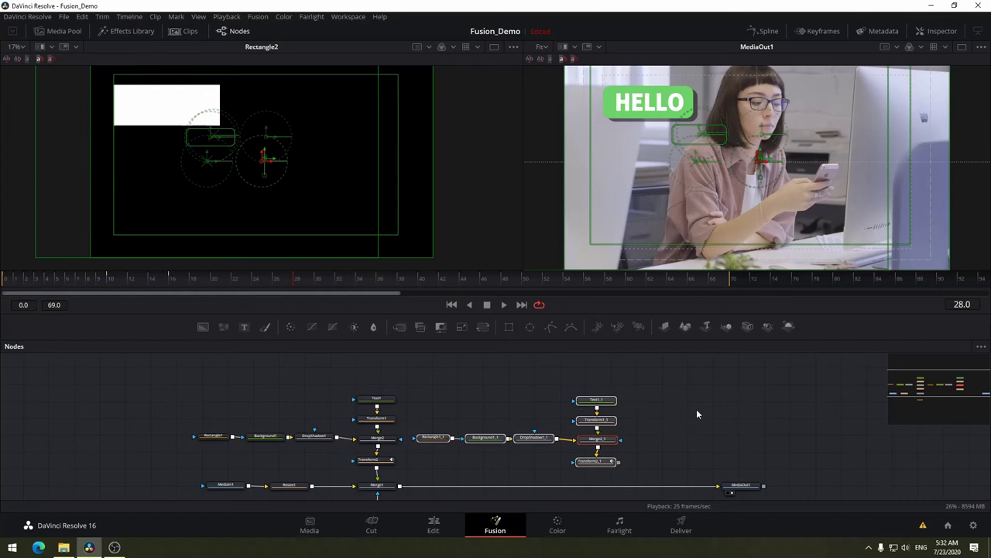
{"action": "mouse_move", "coordinate": [684, 409]}
{"action": "left_mouse_down"}
{"action": "mouse_move", "coordinate": [608, 348]}
{"action": "mouse_move", "coordinate": [655, 405]}
{"action": "left_mouse_up"}
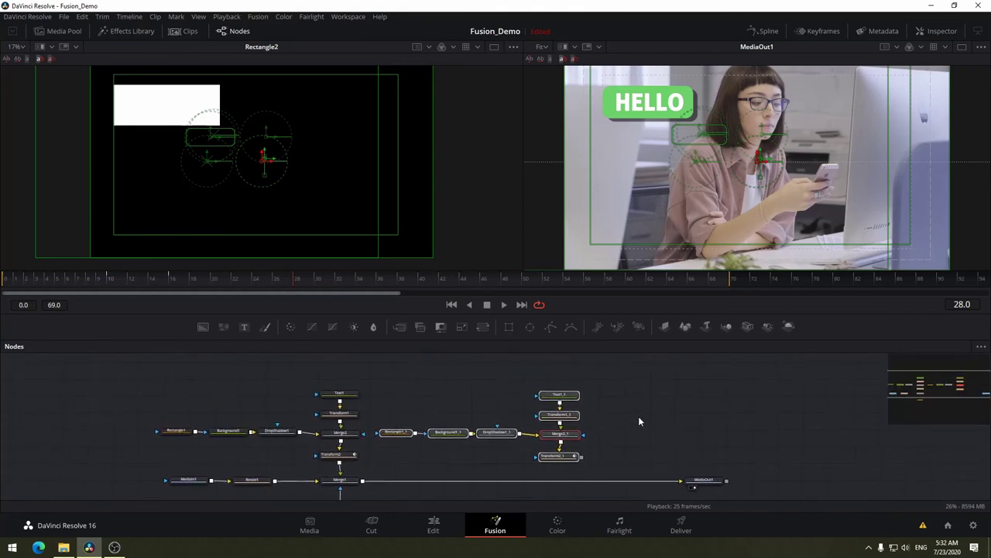
{"action": "left_click_drag", "start_coordinate": [439, 395], "coordinate": [661, 388]}
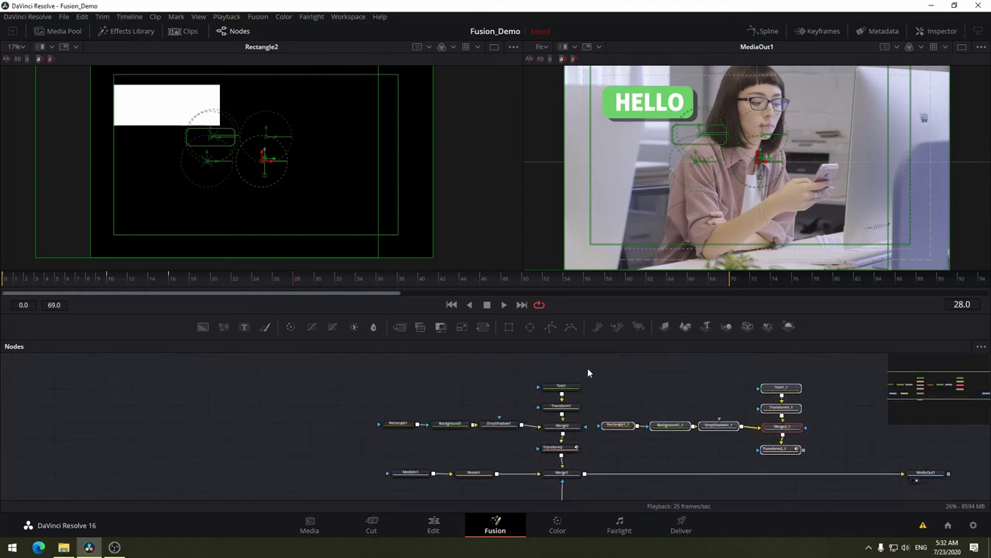
{"action": "mouse_move", "coordinate": [585, 369]}
{"action": "left_mouse_down"}
{"action": "mouse_move", "coordinate": [432, 470]}
{"action": "mouse_move", "coordinate": [353, 457]}
{"action": "left_mouse_up"}
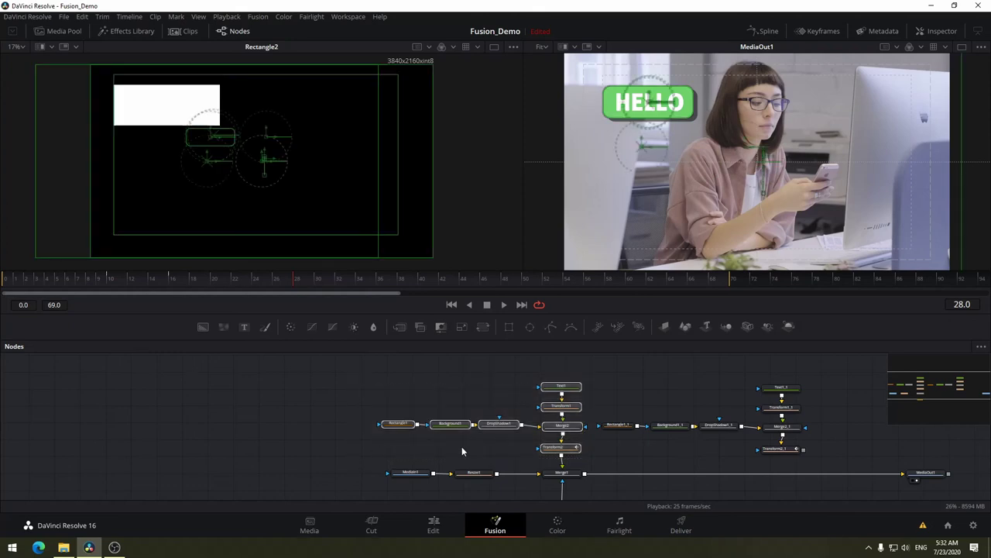
- Group the seven HELLO button nodes into Group1 and place it just above Merge1
{"action": "key", "text": "ctrl+g"}
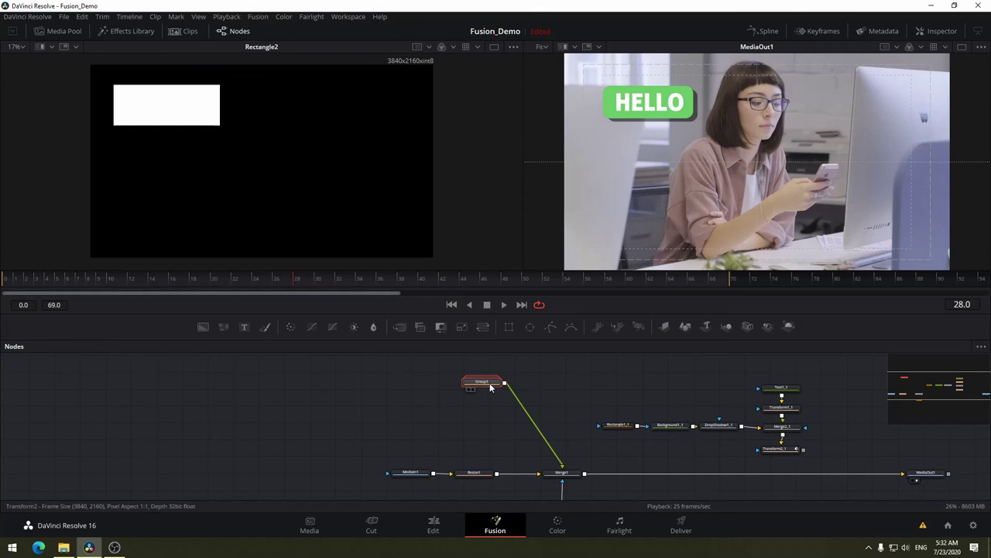
{"action": "mouse_move", "coordinate": [494, 391]}
{"action": "left_mouse_down"}
{"action": "mouse_move", "coordinate": [571, 453]}
{"action": "mouse_move", "coordinate": [554, 435]}
{"action": "left_mouse_up"}
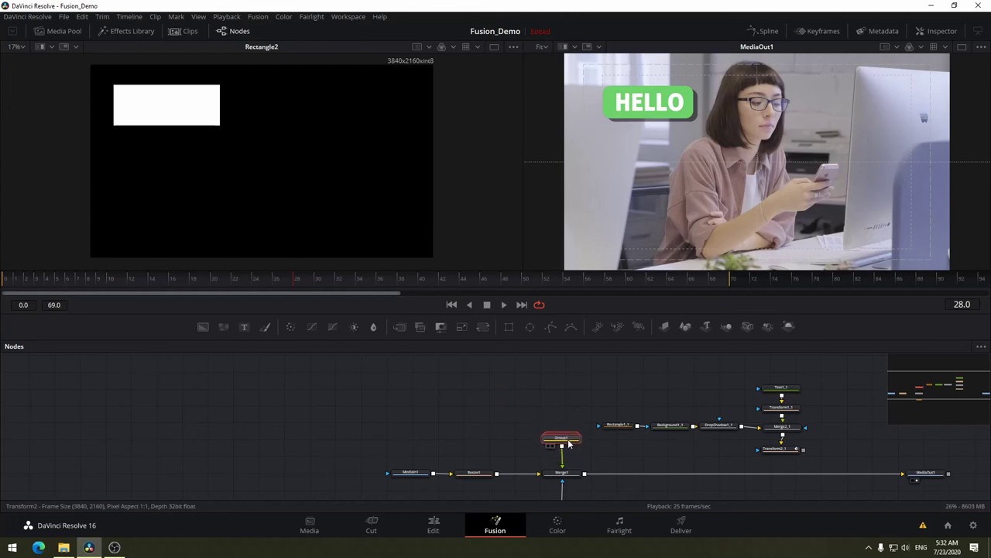
{"action": "left_click_drag", "start_coordinate": [553, 435], "coordinate": [569, 443]}
{"action": "scroll", "coordinate": [603, 450], "scroll_direction": "down", "scroll_amount": 3}
{"action": "scroll", "coordinate": [603, 449], "scroll_direction": "up", "scroll_amount": 3}
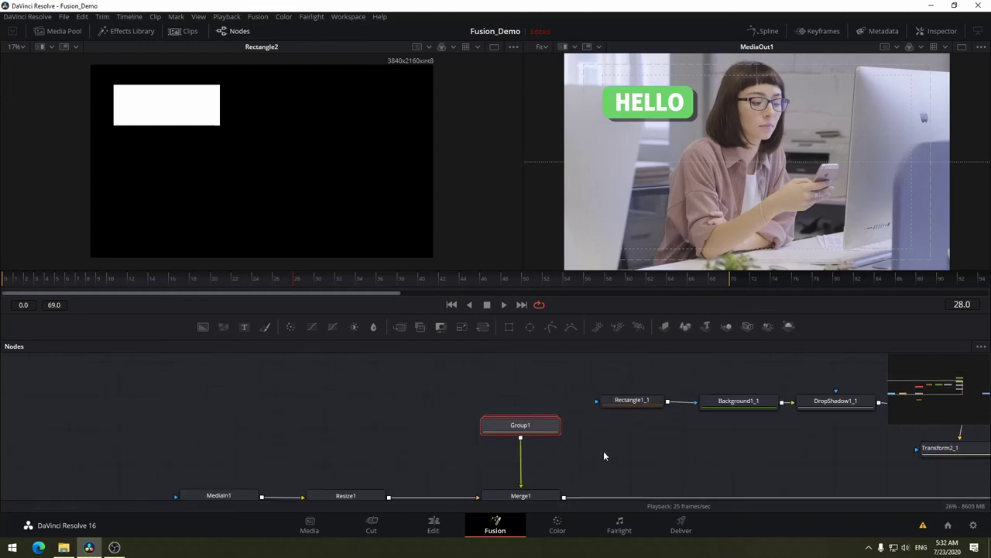
{"action": "left_click_drag", "start_coordinate": [530, 436], "coordinate": [533, 441]}
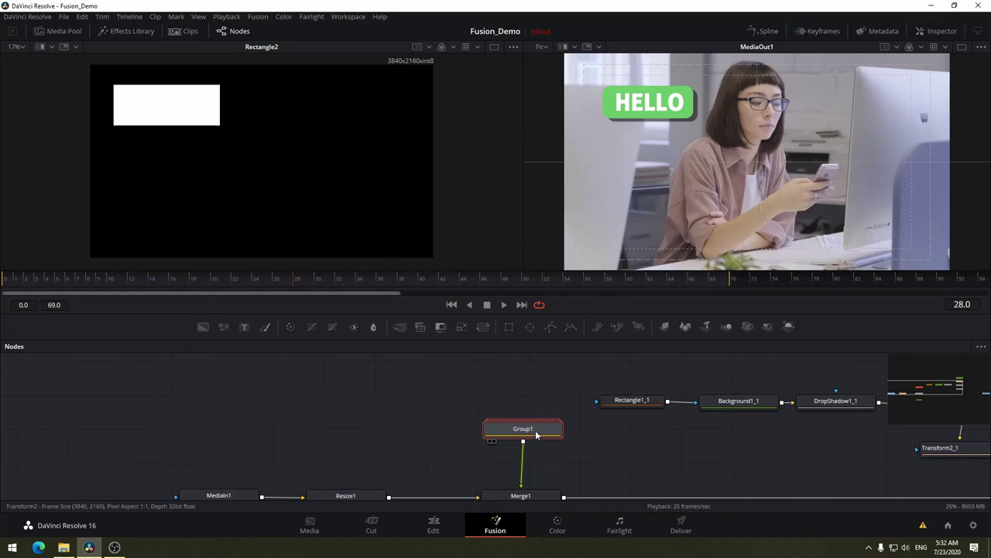
- Expand Group1 and move its open frame up-left, clear of Resize1 and Merge1
{"action": "double_click", "coordinate": [535, 432]}
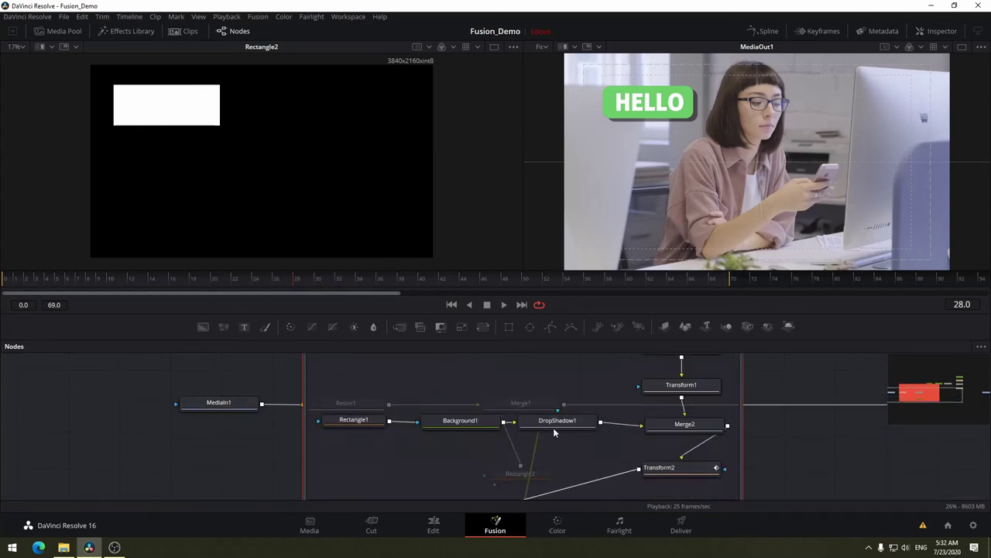
{"action": "right_click", "coordinate": [512, 419]}
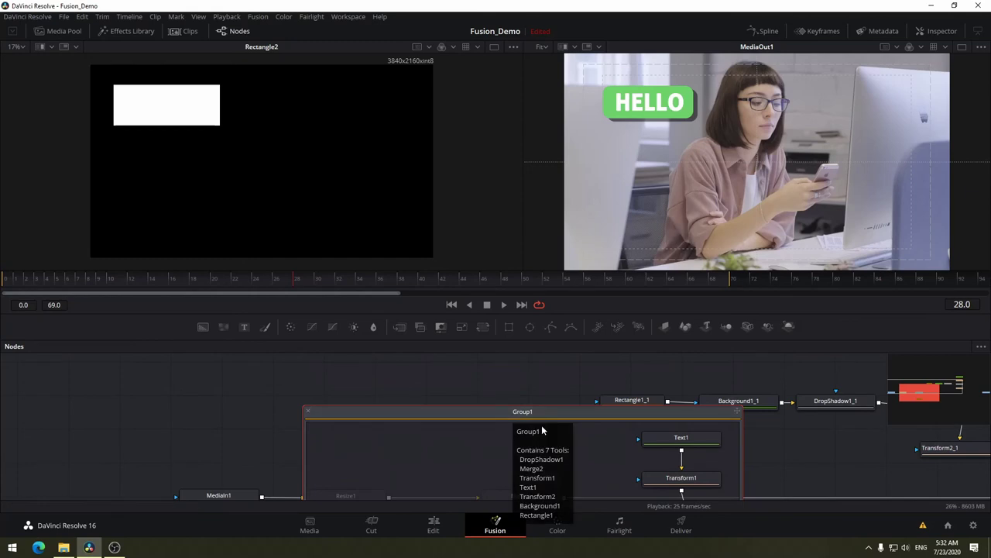
{"action": "left_click", "coordinate": [542, 425]}
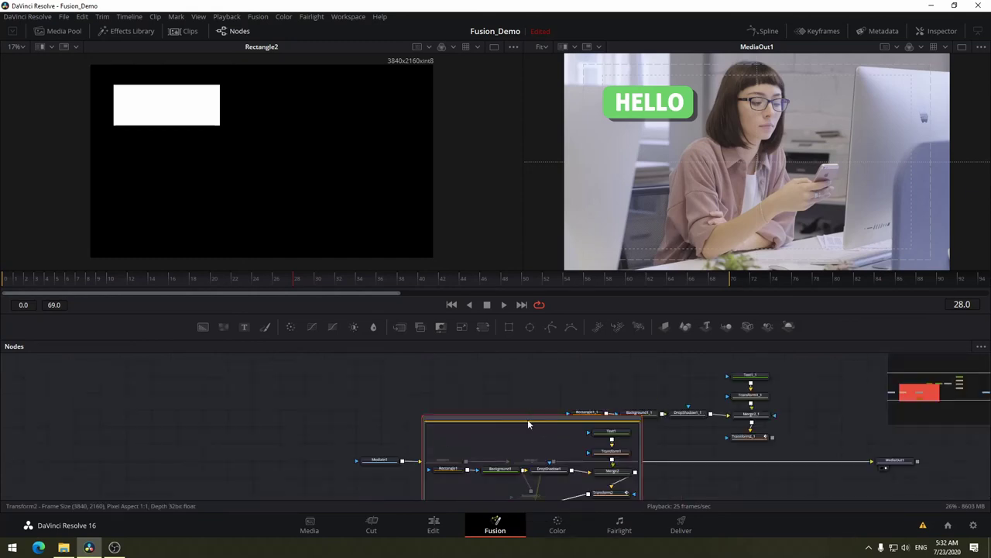
{"action": "left_click_drag", "start_coordinate": [527, 425], "coordinate": [474, 364]}
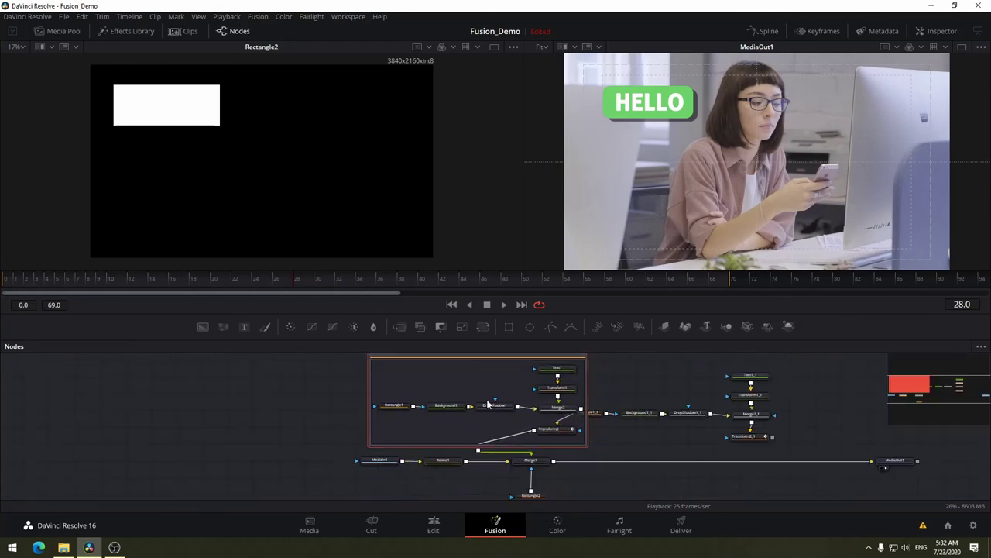
{"action": "left_click_drag", "start_coordinate": [330, 384], "coordinate": [385, 415]}
{"action": "mouse_move", "coordinate": [511, 392]}
{"action": "left_mouse_down"}
{"action": "mouse_move", "coordinate": [458, 359]}
{"action": "mouse_move", "coordinate": [470, 364]}
{"action": "left_mouse_up"}
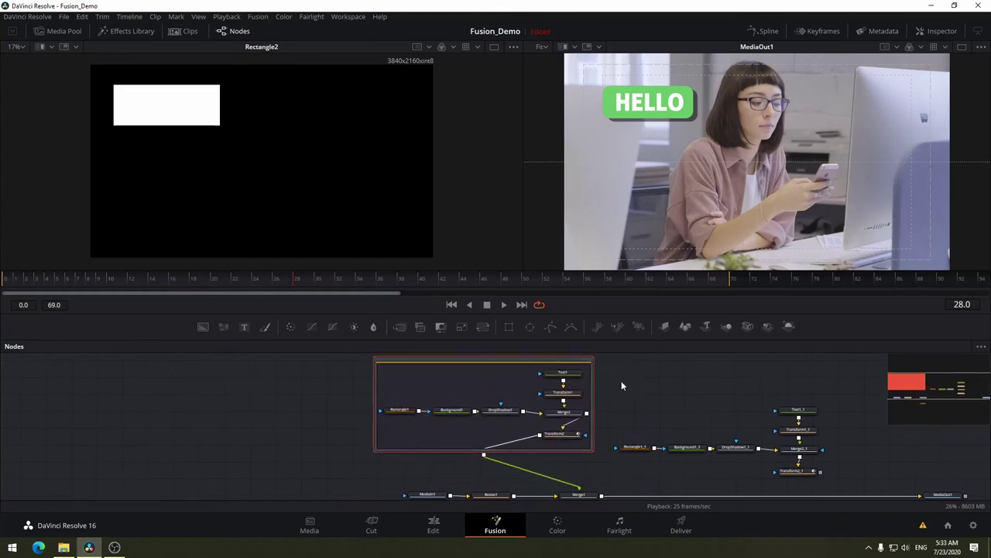
{"action": "left_click_drag", "start_coordinate": [621, 381], "coordinate": [602, 409]}
- Show Group1's properties and make its open frame slightly taller
{"action": "left_click", "coordinate": [553, 385]}
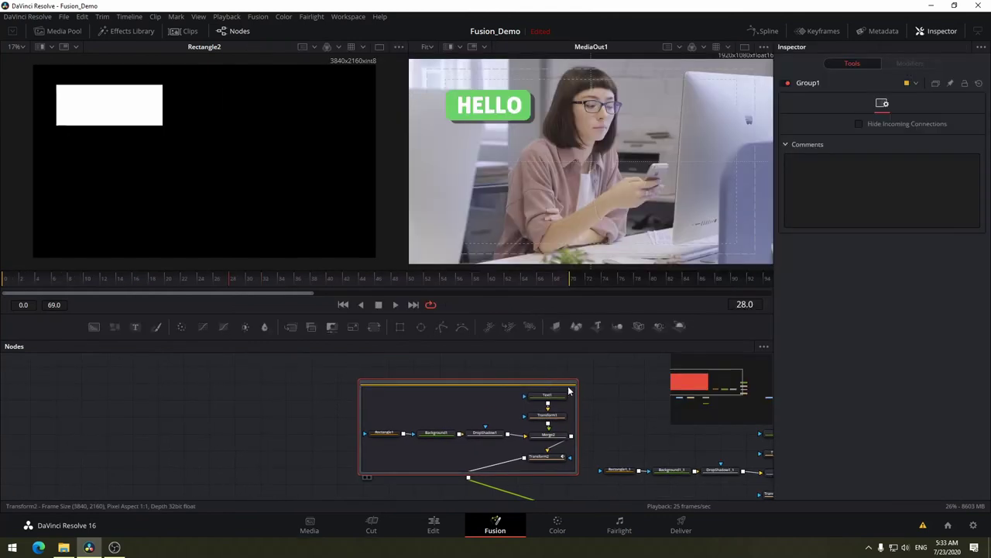
{"action": "left_click_drag", "start_coordinate": [612, 408], "coordinate": [551, 427]}
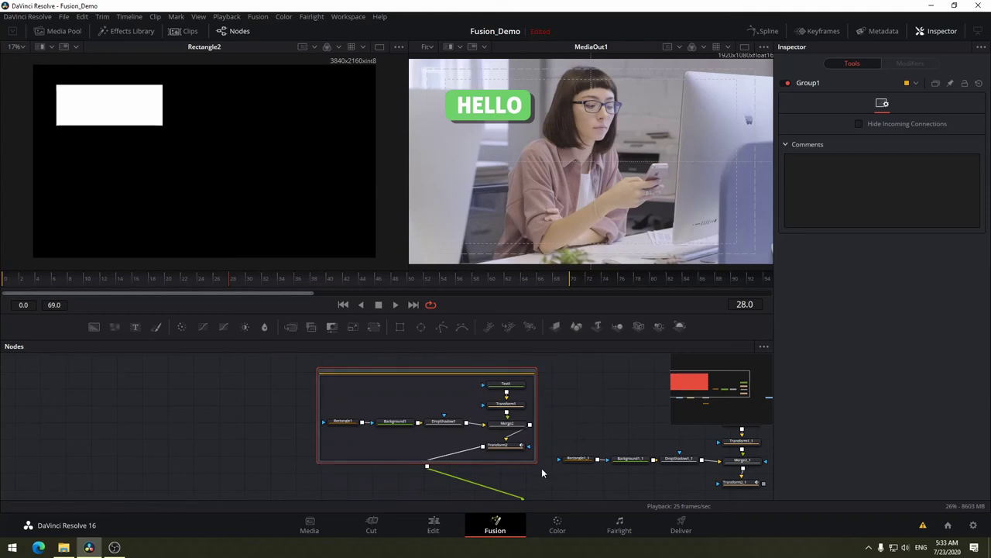
{"action": "mouse_move", "coordinate": [534, 461]}
{"action": "left_mouse_down"}
{"action": "mouse_move", "coordinate": [540, 470]}
{"action": "mouse_move", "coordinate": [546, 462]}
{"action": "left_mouse_up"}
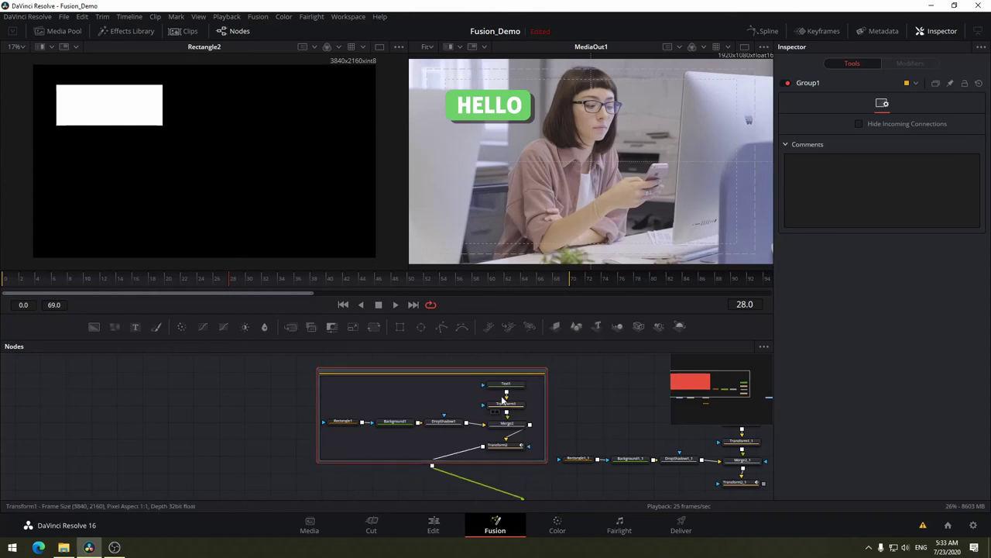
{"action": "right_click", "coordinate": [485, 373]}
{"action": "left_click", "coordinate": [484, 370]}
{"action": "scroll", "coordinate": [498, 402], "scroll_direction": "up", "scroll_amount": 2}
{"action": "scroll", "coordinate": [498, 401], "scroll_direction": "down", "scroll_amount": 2}
{"action": "scroll", "coordinate": [502, 390], "scroll_direction": "up", "scroll_amount": 2}
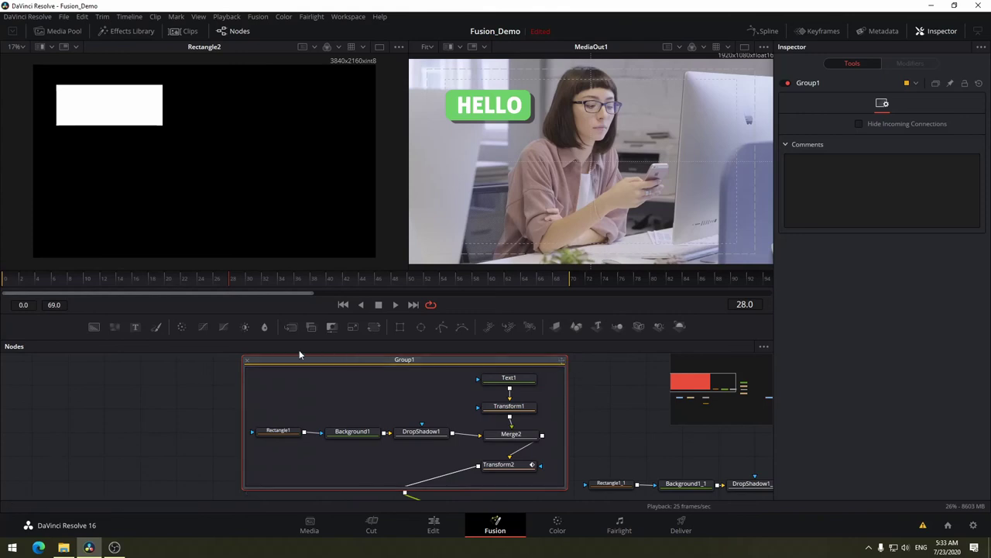
- Collapse Group1 into a single node and move it beside Rectangle1_1
{"action": "left_click", "coordinate": [248, 362]}
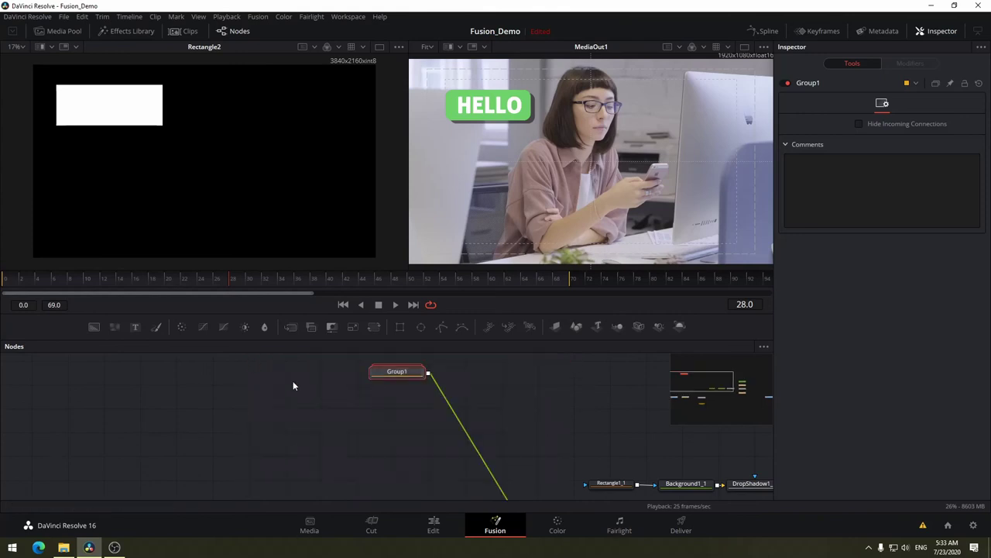
{"action": "scroll", "coordinate": [453, 403], "scroll_direction": "up", "scroll_amount": 1}
{"action": "scroll", "coordinate": [518, 438], "scroll_direction": "down", "scroll_amount": 2}
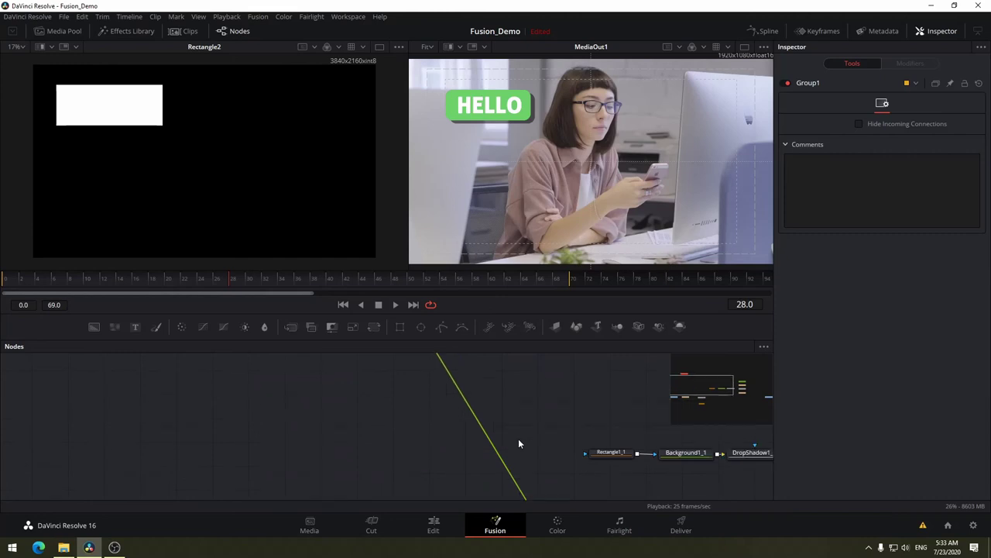
{"action": "scroll", "coordinate": [496, 423], "scroll_direction": "up", "scroll_amount": 2}
{"action": "scroll", "coordinate": [457, 418], "scroll_direction": "down", "scroll_amount": 1}
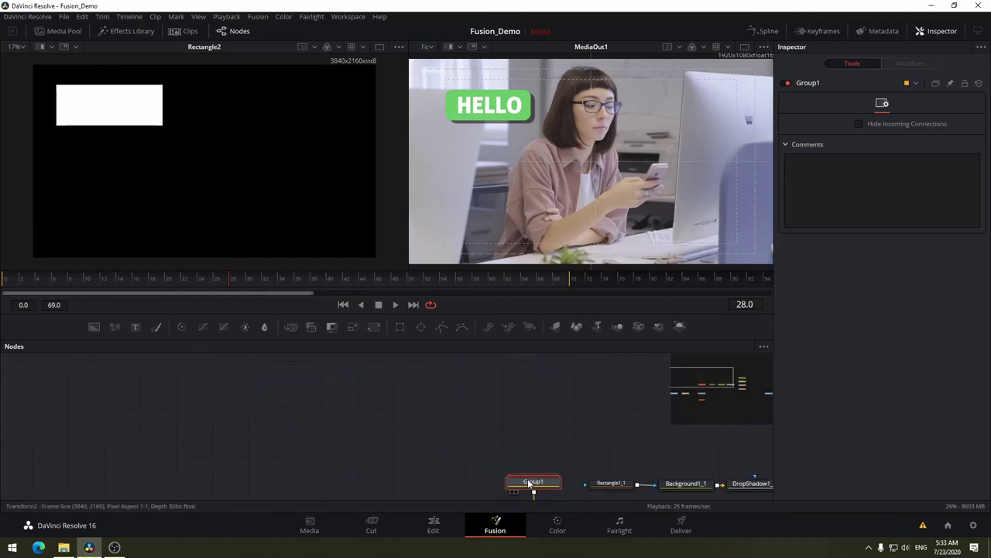
{"action": "left_click_drag", "start_coordinate": [393, 374], "coordinate": [506, 480]}
{"action": "mouse_move", "coordinate": [548, 439]}
{"action": "left_mouse_down"}
{"action": "mouse_move", "coordinate": [248, 381]}
{"action": "mouse_move", "coordinate": [282, 400]}
{"action": "left_mouse_up"}
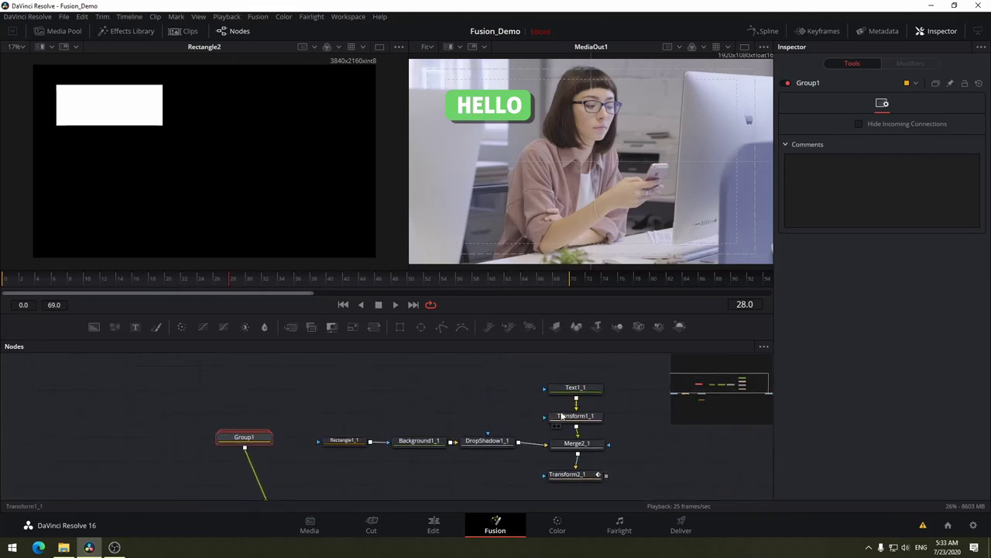
- Delete the seven copied nodes Rectangle1_1 through Transform2_1 and duplicate Group1 as Group1_1
{"action": "left_click_drag", "start_coordinate": [621, 372], "coordinate": [327, 488]}
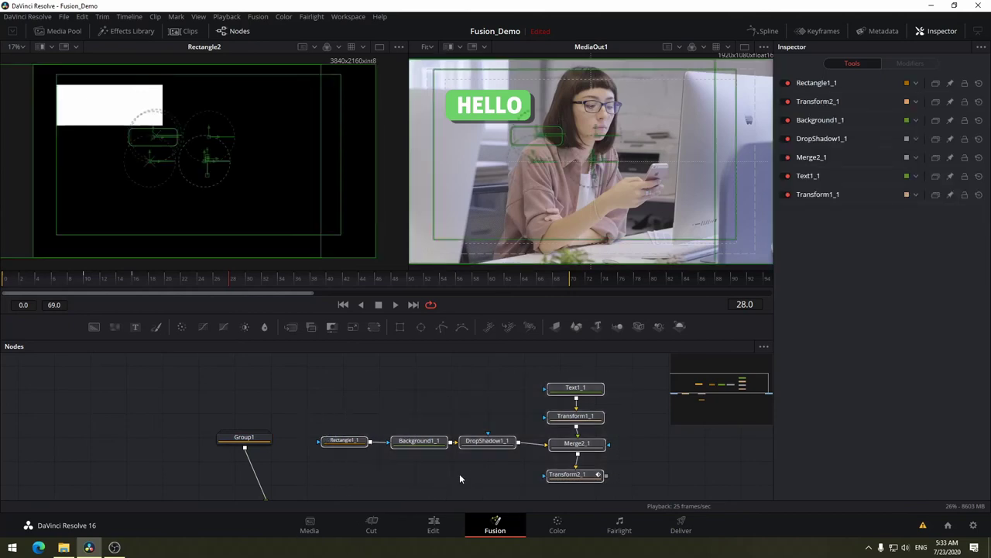
{"action": "key", "text": "Delete"}
{"action": "left_click_drag", "start_coordinate": [392, 443], "coordinate": [449, 390]}
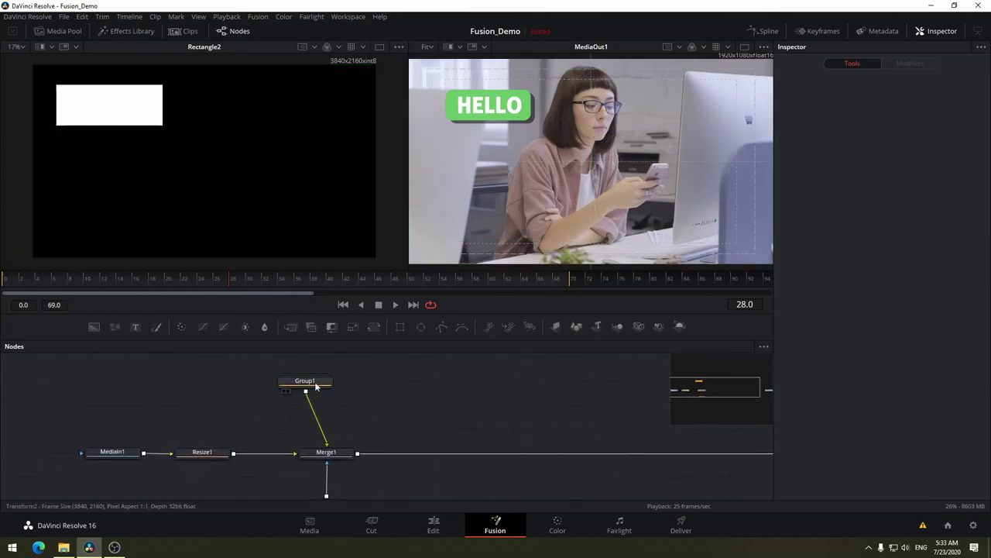
{"action": "left_click_drag", "start_coordinate": [313, 381], "coordinate": [331, 400]}
{"action": "key", "text": "ctrl+c"}
{"action": "key", "text": "ctrl+v"}
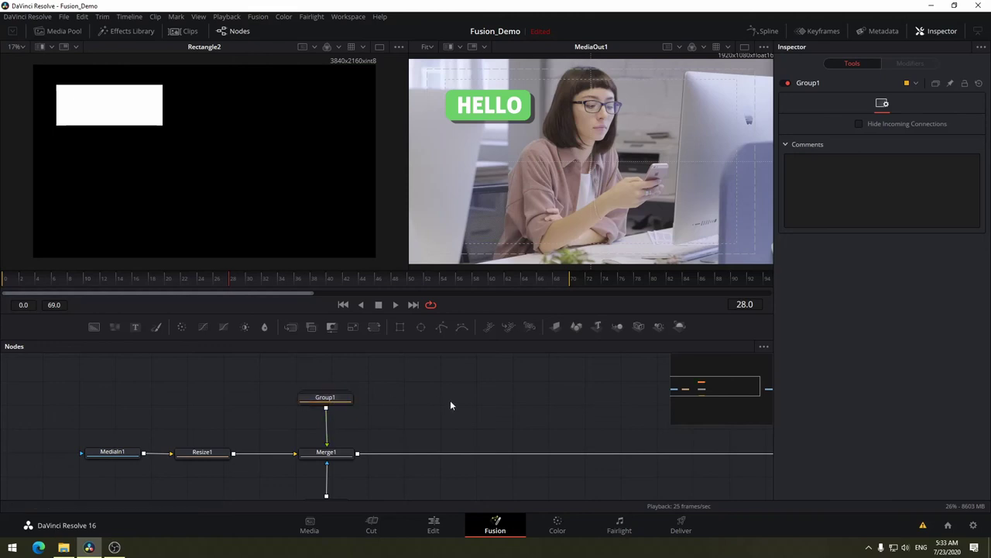
- Check Group1's contents by expanding and collapsing it, then rename it to Hello
{"action": "left_click_drag", "start_coordinate": [424, 403], "coordinate": [429, 404]}
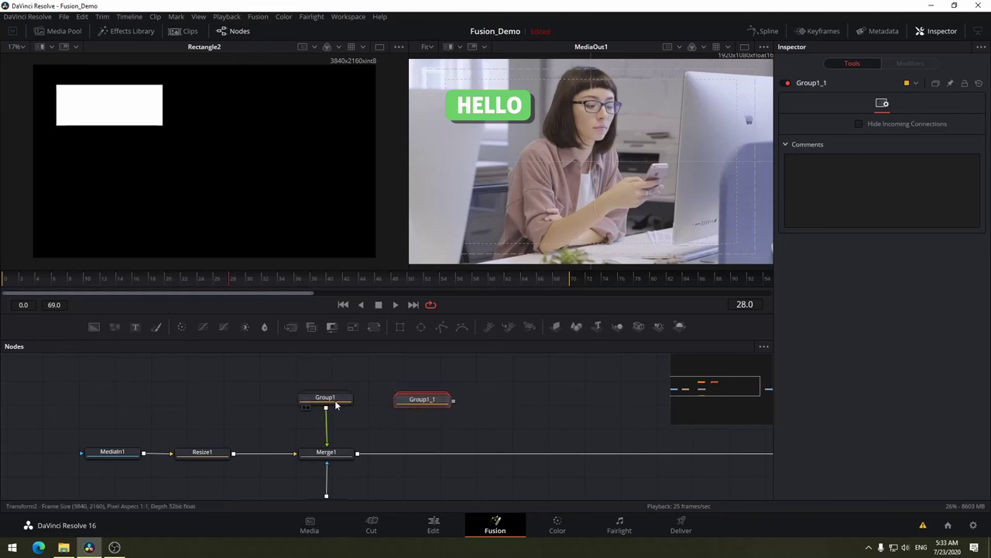
{"action": "left_click", "coordinate": [328, 399]}
{"action": "right_click", "coordinate": [328, 399]}
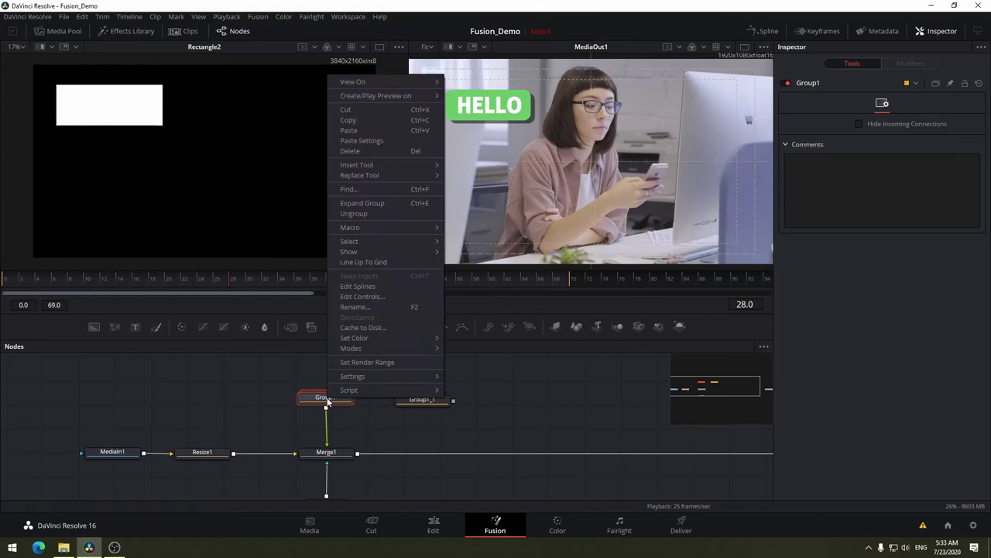
{"action": "key", "text": "Escape"}
{"action": "key", "text": "ctrl+e"}
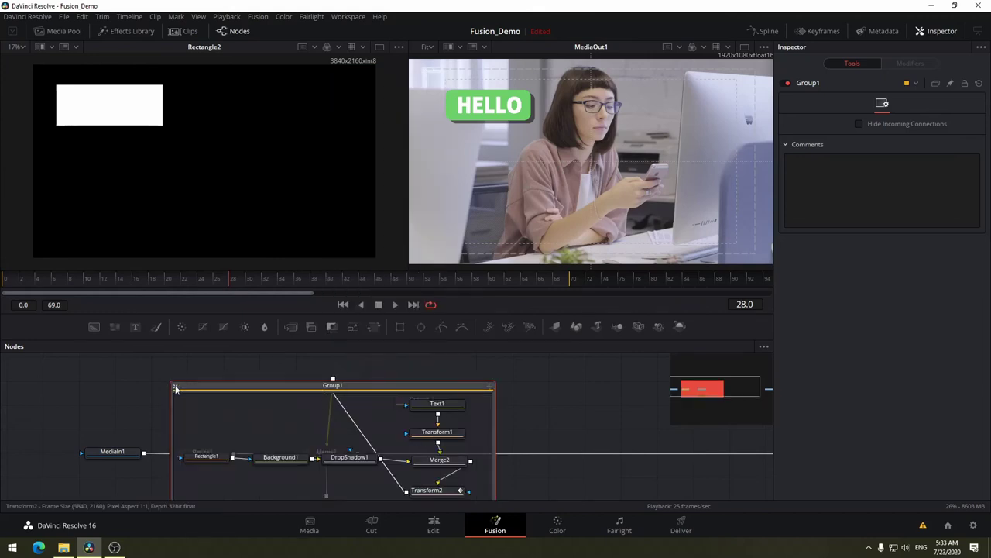
{"action": "key", "text": "ctrl+e"}
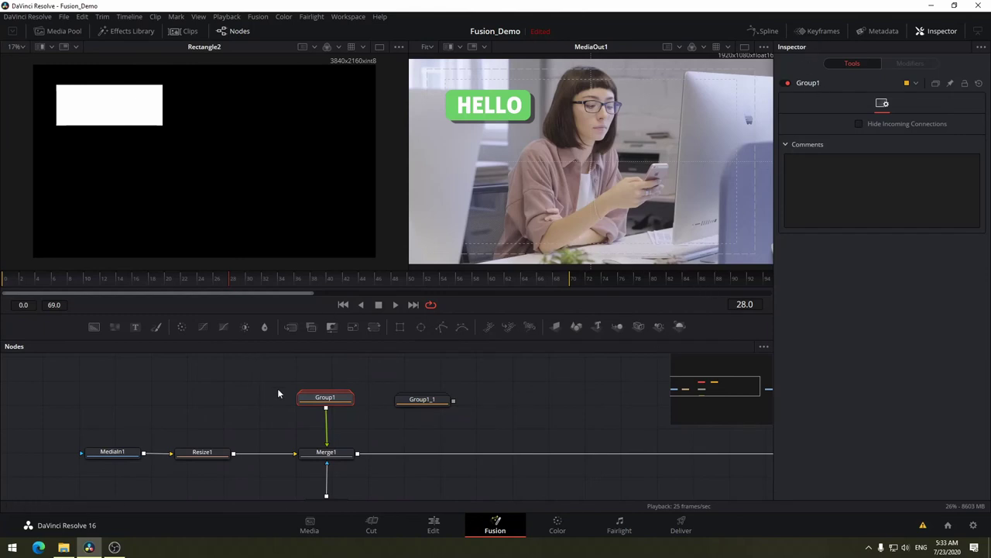
{"action": "right_click", "coordinate": [335, 403]}
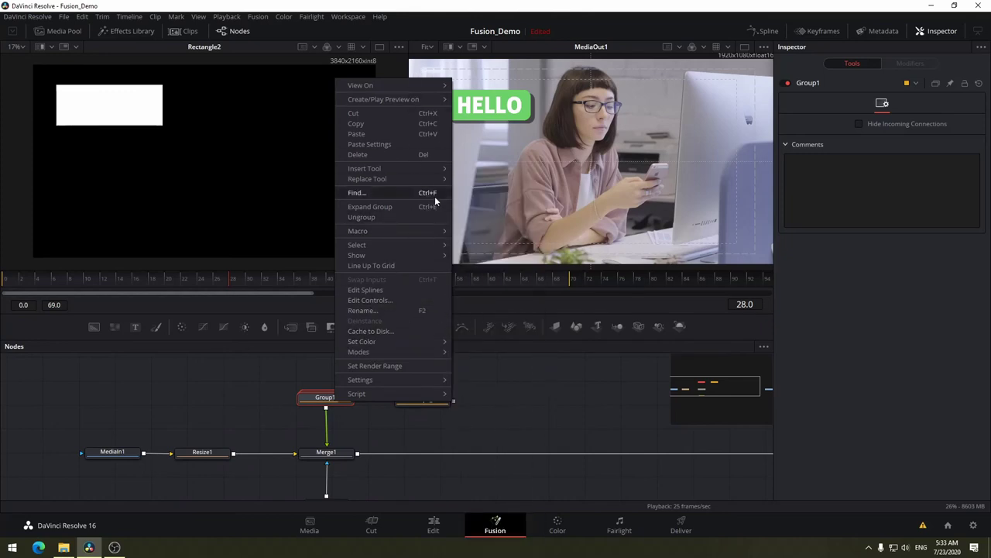
{"action": "left_click", "coordinate": [400, 312]}
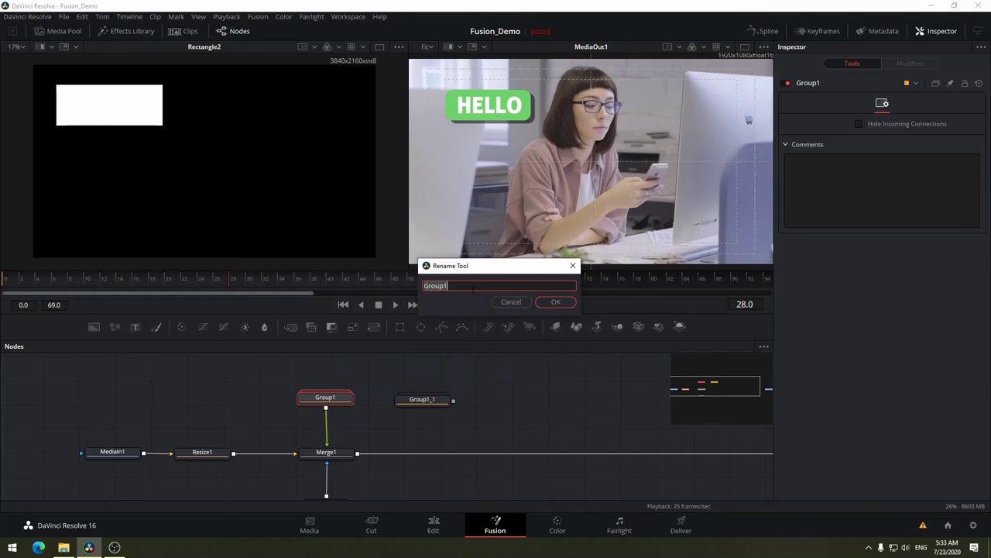
{"action": "key", "text": "BackSpace"}
{"action": "type", "text": "llo"}
{"action": "left_click", "coordinate": [556, 302]}
- Start renaming Group1_1 to 'Are you ok'
{"action": "mouse_move", "coordinate": [422, 402]}
{"action": "left_mouse_down"}
{"action": "mouse_move", "coordinate": [426, 393]}
{"action": "mouse_move", "coordinate": [425, 402]}
{"action": "left_mouse_up"}
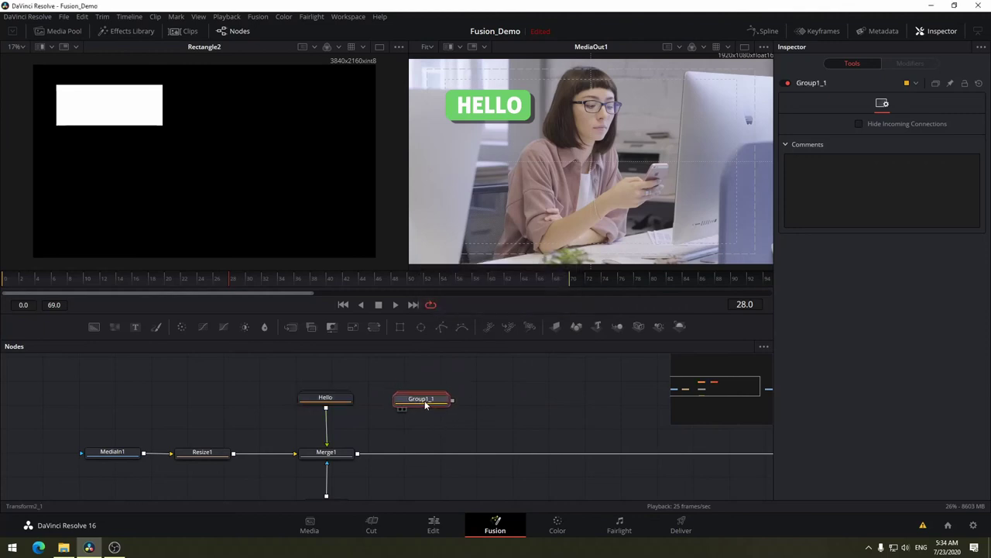
{"action": "right_click", "coordinate": [424, 403]}
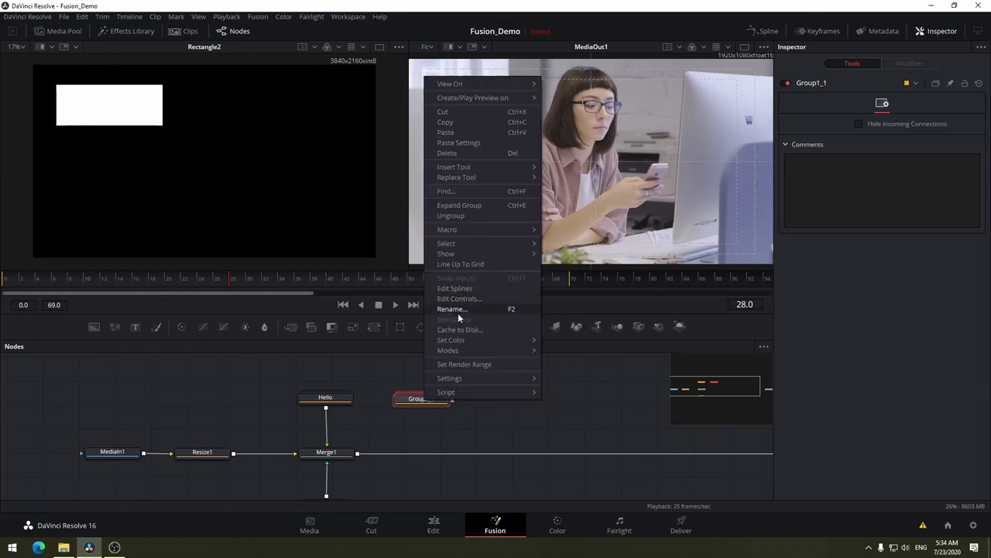
{"action": "left_click", "coordinate": [457, 313]}
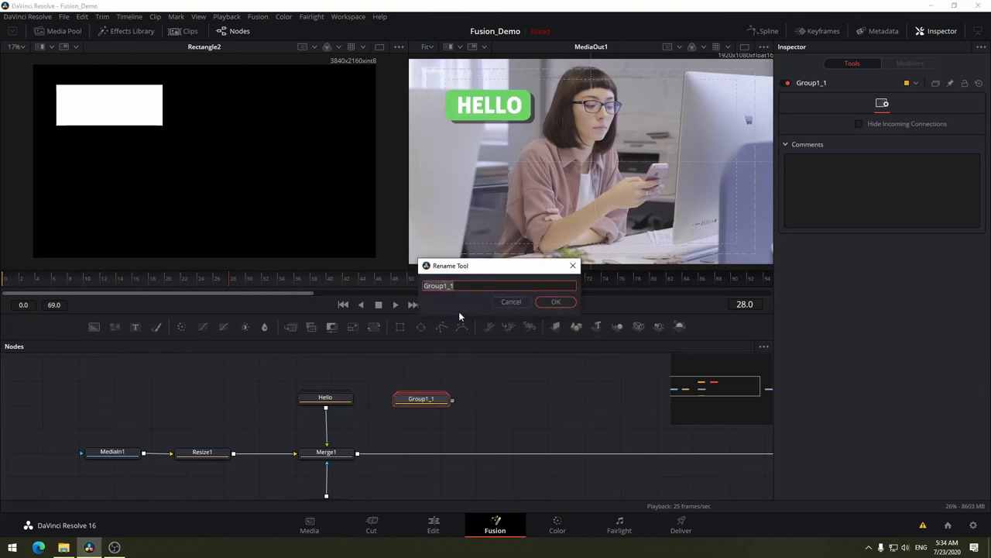
{"action": "type", "text": "Are y"}
{"action": "type", "text": "ou ok"}
- Name the copy Areyouok and merge it over Merge1's output through a new Merge3
{"action": "left_click", "coordinate": [571, 303]}
{"action": "left_click_drag", "start_coordinate": [500, 398], "coordinate": [443, 375]}
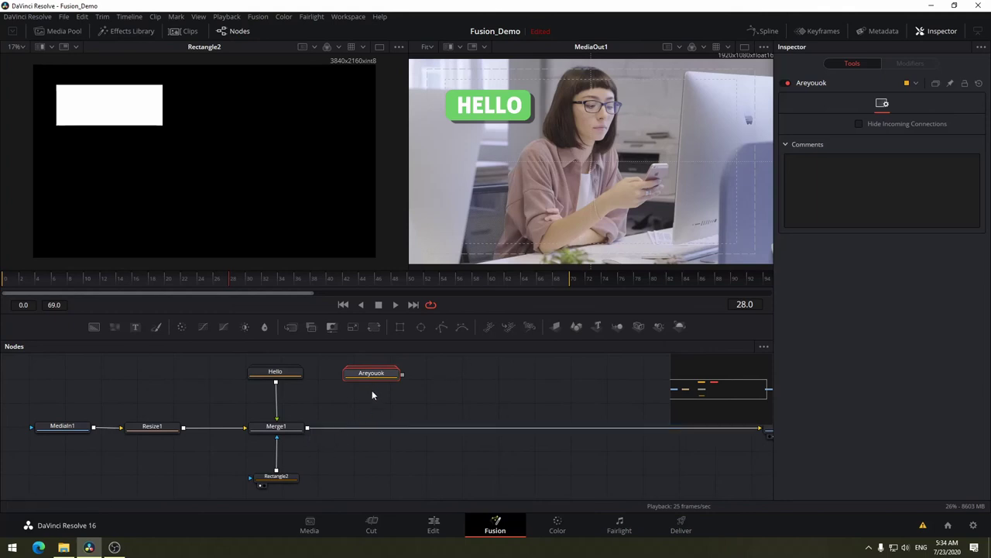
{"action": "mouse_move", "coordinate": [402, 374]}
{"action": "left_mouse_down"}
{"action": "mouse_move", "coordinate": [371, 435]}
{"action": "mouse_move", "coordinate": [308, 431]}
{"action": "left_mouse_up"}
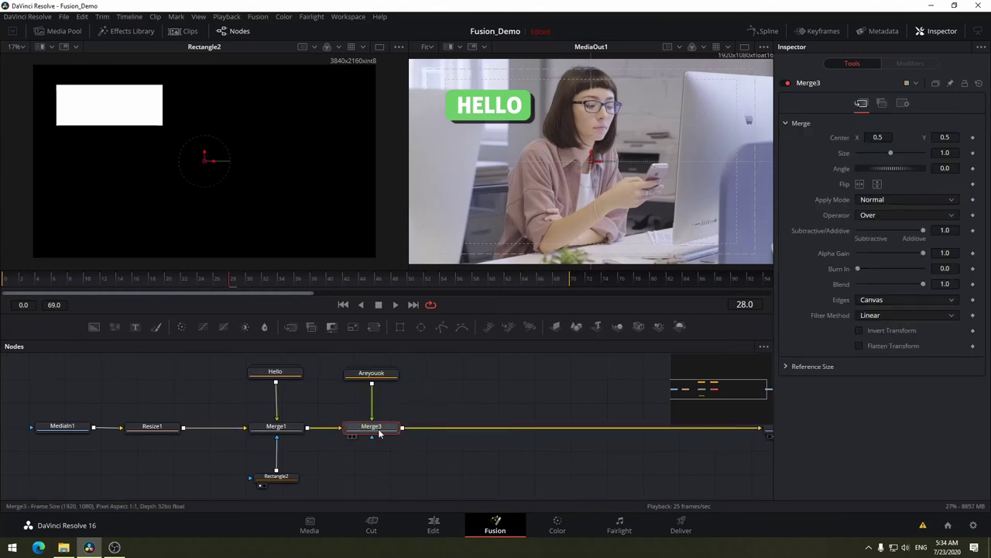
{"action": "key", "text": "ctrl+z"}
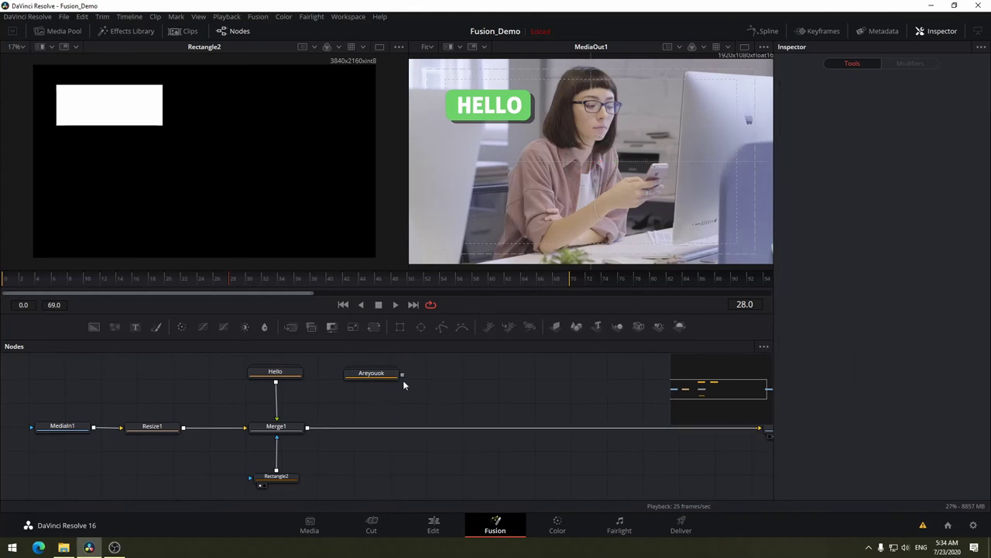
{"action": "left_click_drag", "start_coordinate": [403, 373], "coordinate": [309, 433]}
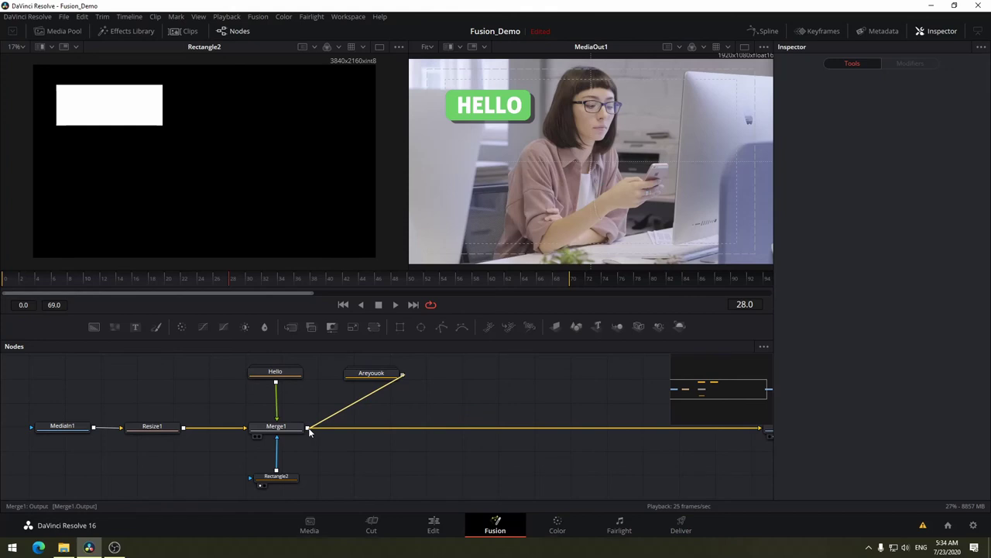
{"action": "left_click_drag", "start_coordinate": [310, 432], "coordinate": [313, 430]}
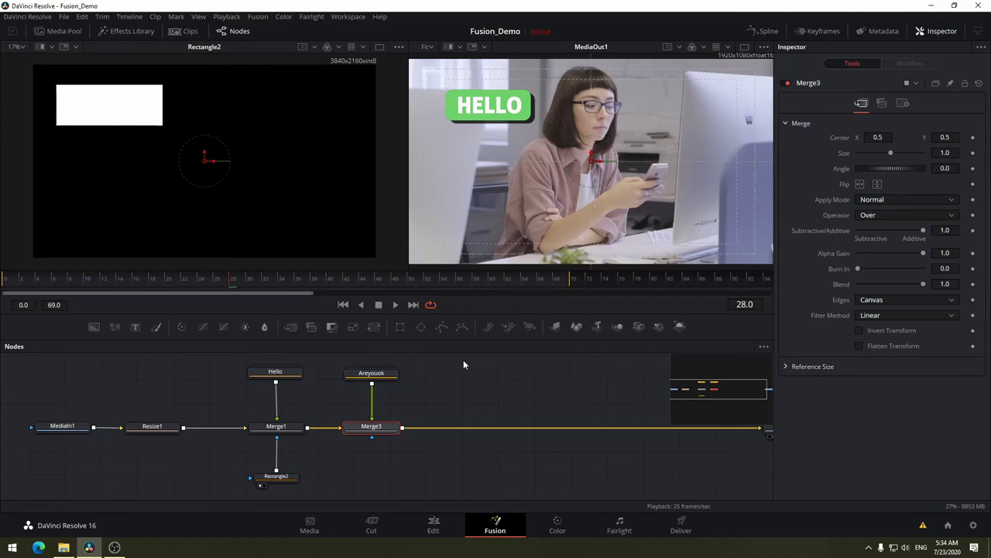
{"action": "left_click", "coordinate": [313, 377]}
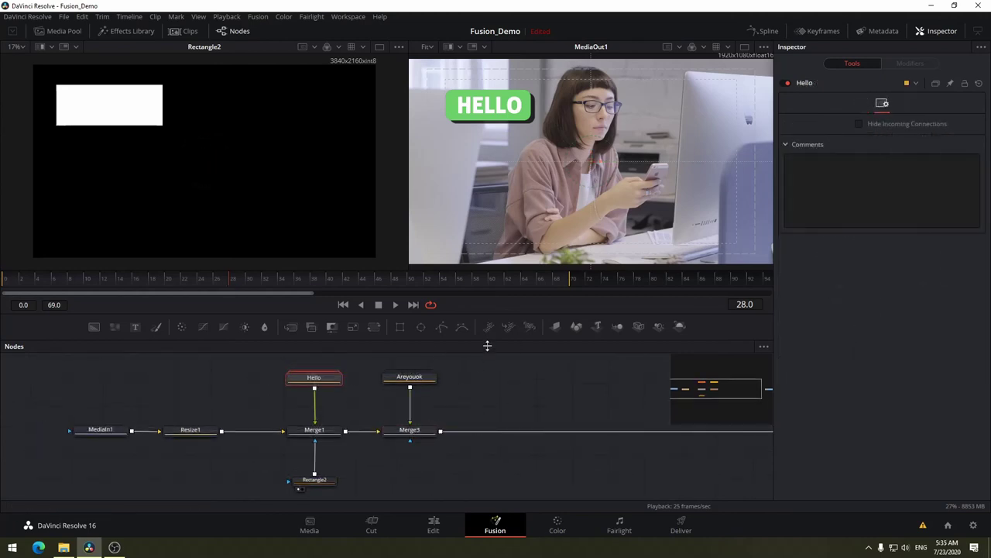
{"action": "left_click", "coordinate": [419, 379]}
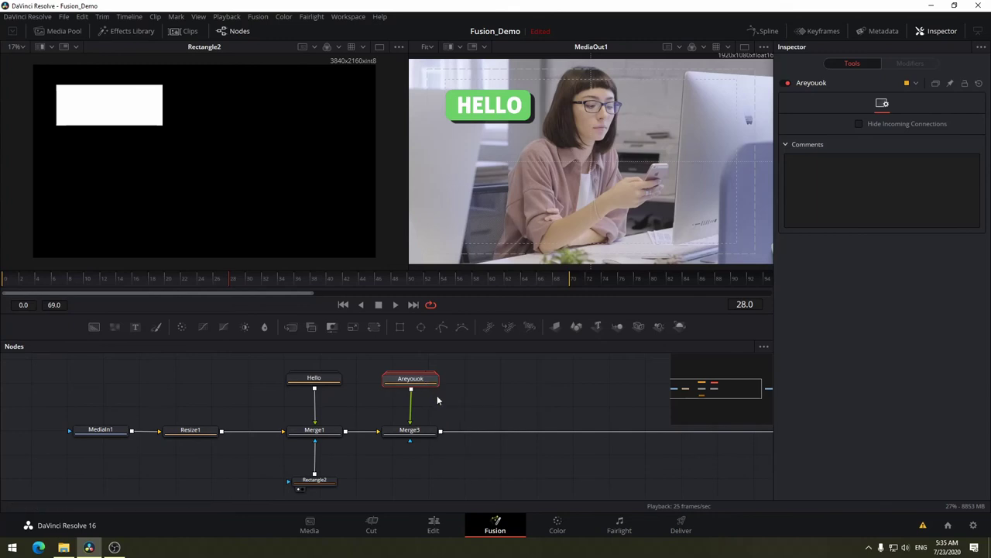
- Expand the Areyouok group, show Transform2_1 in the right viewer, and select Text1_1
{"action": "double_click", "coordinate": [422, 379]}
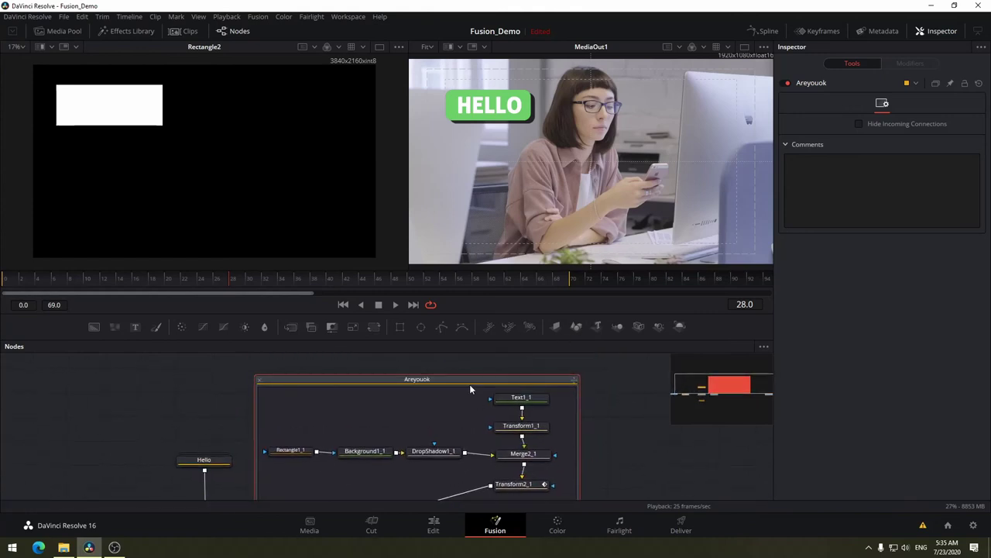
{"action": "left_click_drag", "start_coordinate": [509, 363], "coordinate": [502, 362]}
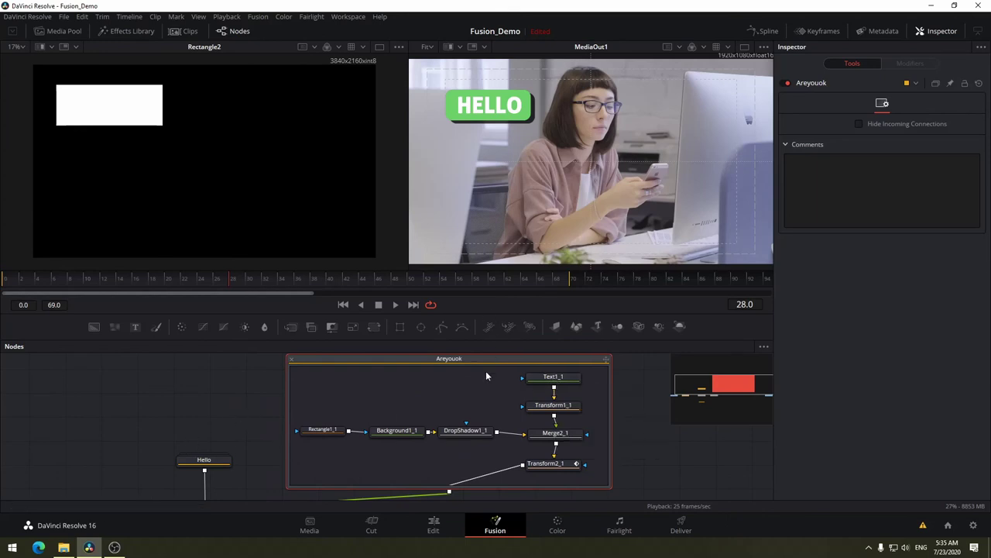
{"action": "scroll", "coordinate": [277, 410], "scroll_direction": "down", "scroll_amount": 3}
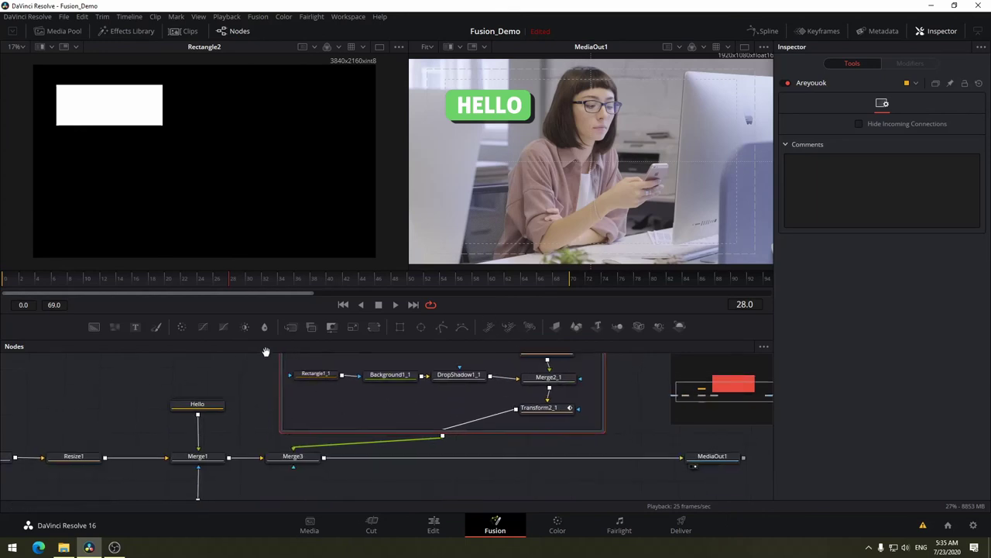
{"action": "left_click_drag", "start_coordinate": [541, 398], "coordinate": [577, 227]}
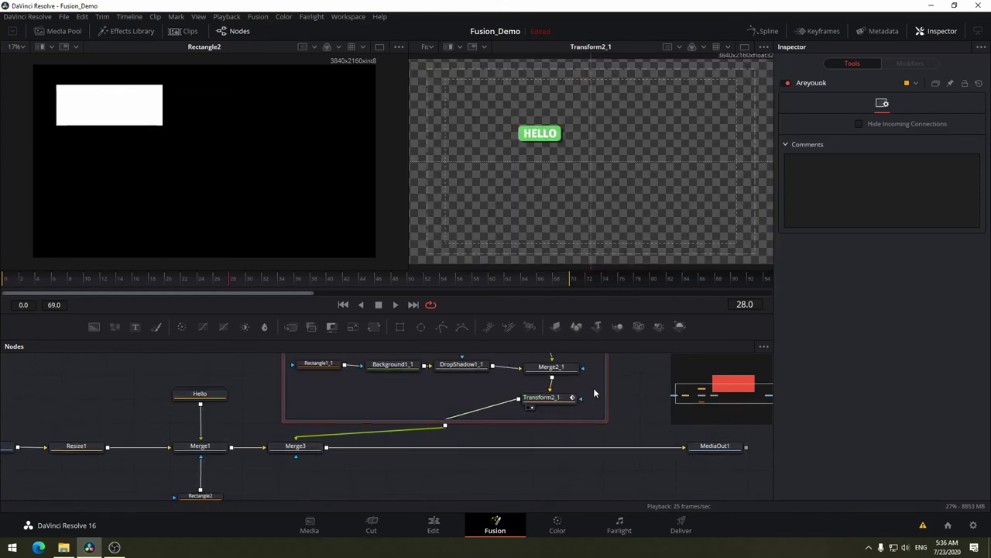
{"action": "scroll", "coordinate": [622, 424], "scroll_direction": "up", "scroll_amount": 2}
{"action": "scroll", "coordinate": [622, 425], "scroll_direction": "left", "scroll_amount": 1}
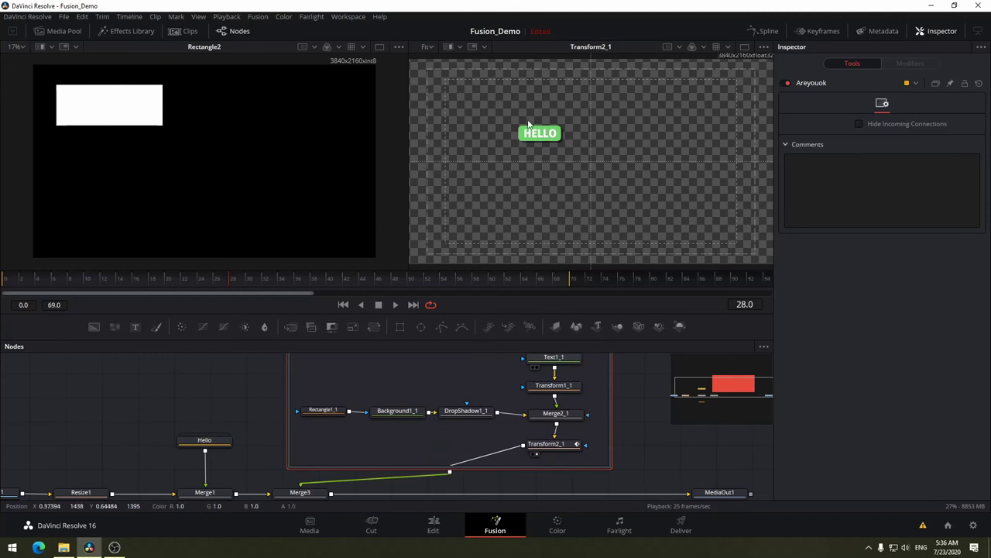
{"action": "scroll", "coordinate": [541, 162], "scroll_direction": "up", "scroll_amount": 2}
{"action": "scroll", "coordinate": [541, 157], "scroll_direction": "down", "scroll_amount": 1}
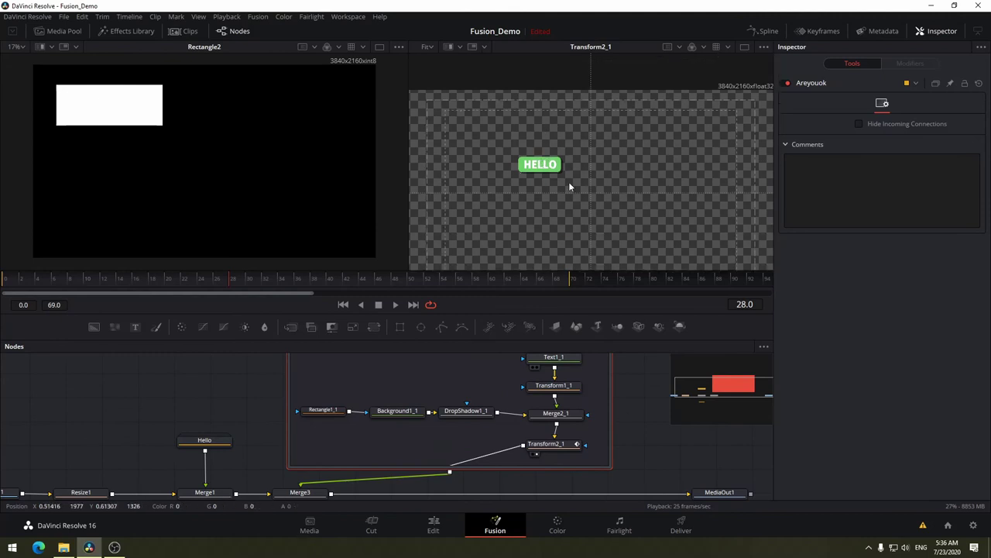
{"action": "left_click", "coordinate": [556, 358]}
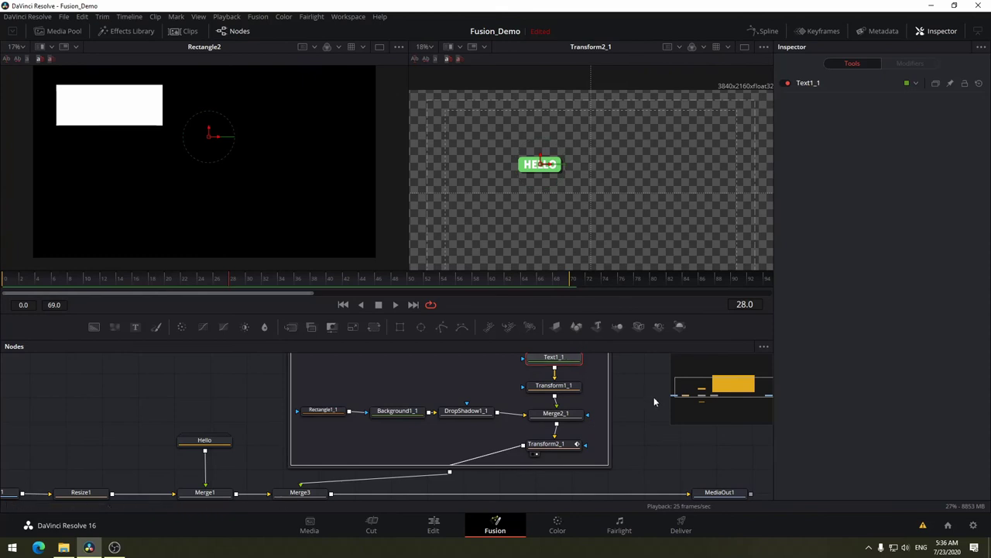
- Replace Text1_1's Styled Text 'HELLO' with 'Are you ok?' in the copied Areyouok button
{"action": "left_click_drag", "start_coordinate": [643, 402], "coordinate": [607, 455]}
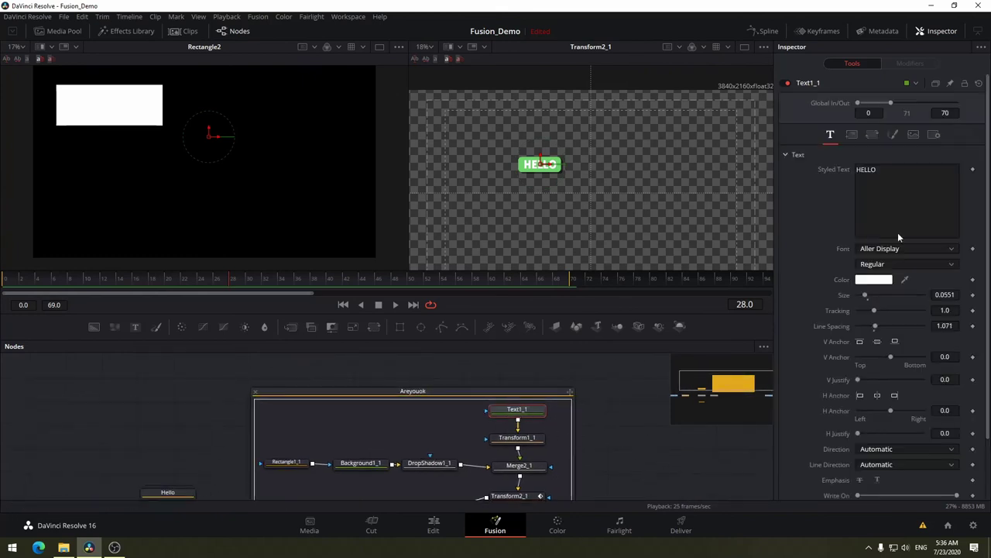
{"action": "double_click", "coordinate": [903, 165]}
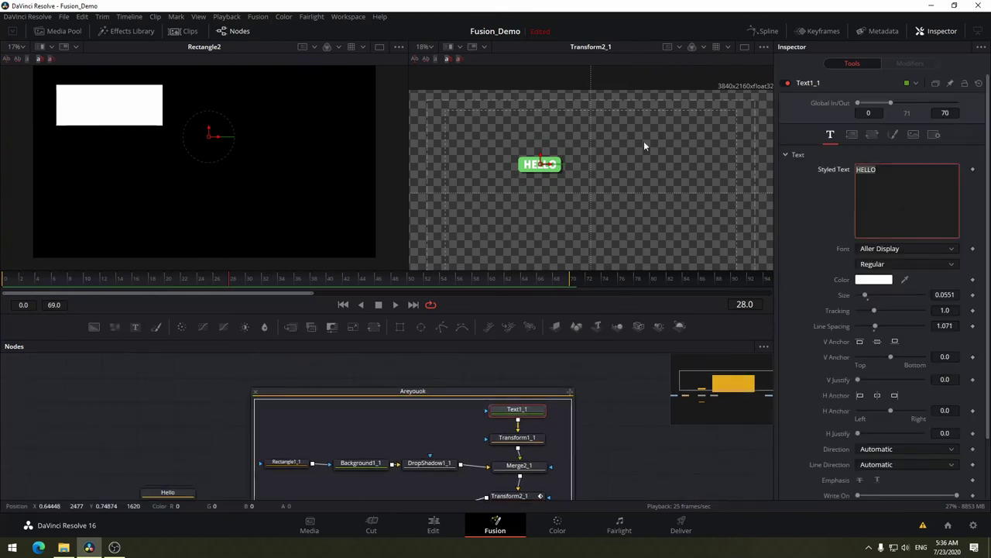
{"action": "type", "text": "Ar"}
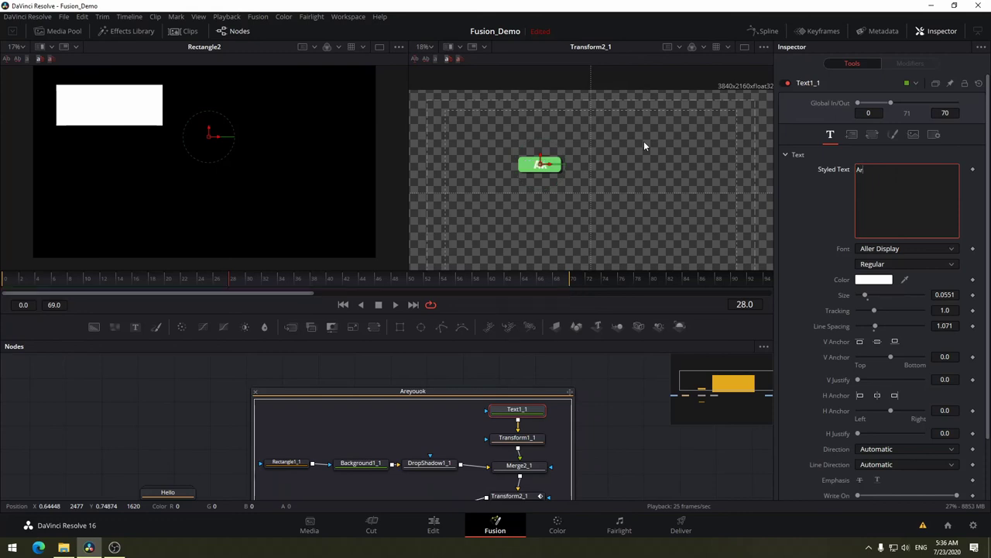
{"action": "type", "text": "e y"}
{"action": "type", "text": "ou"}
{"action": "type", "text": "ok?"}
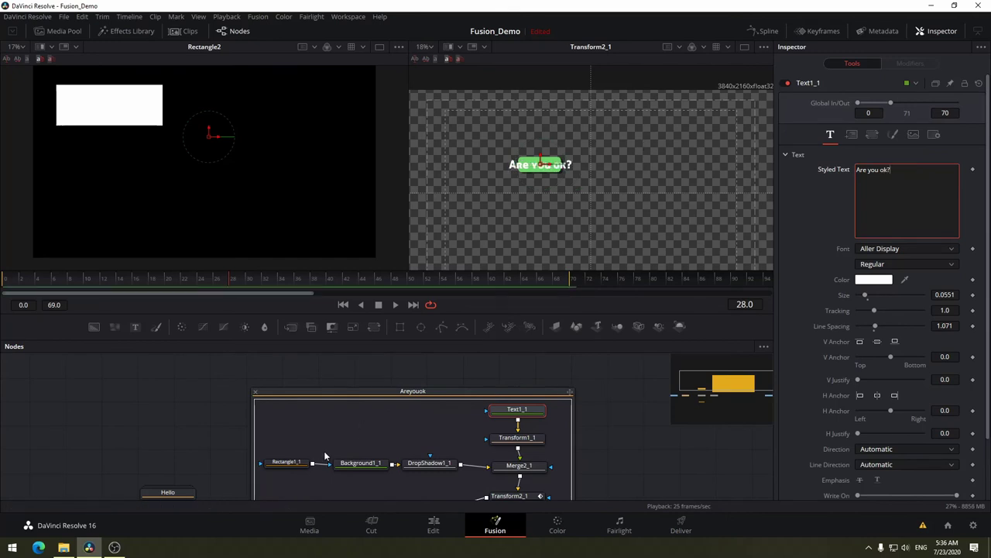
{"action": "left_click", "coordinate": [288, 463]}
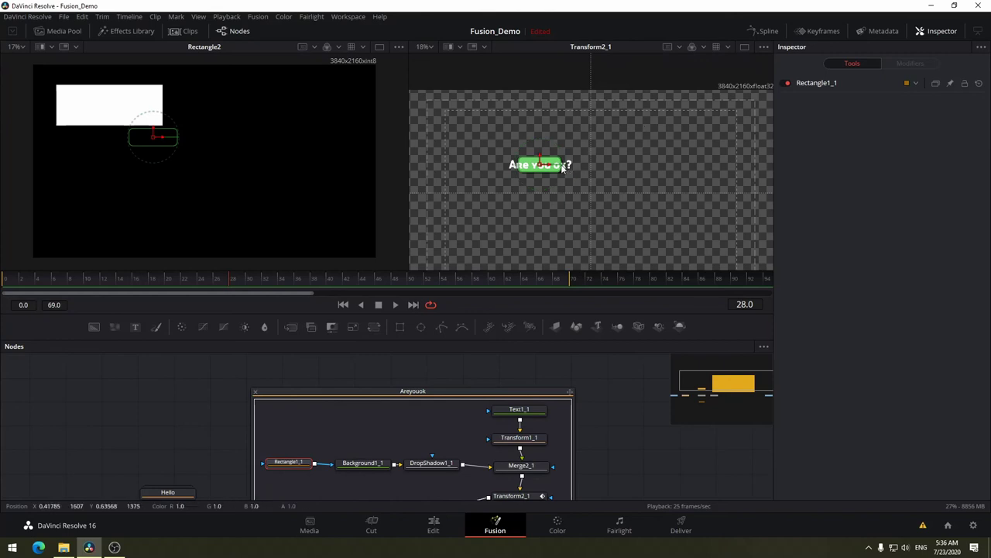
- Select Rectangle1_1 and preview the rectangle shape on its own
{"action": "left_click", "coordinate": [294, 465]}
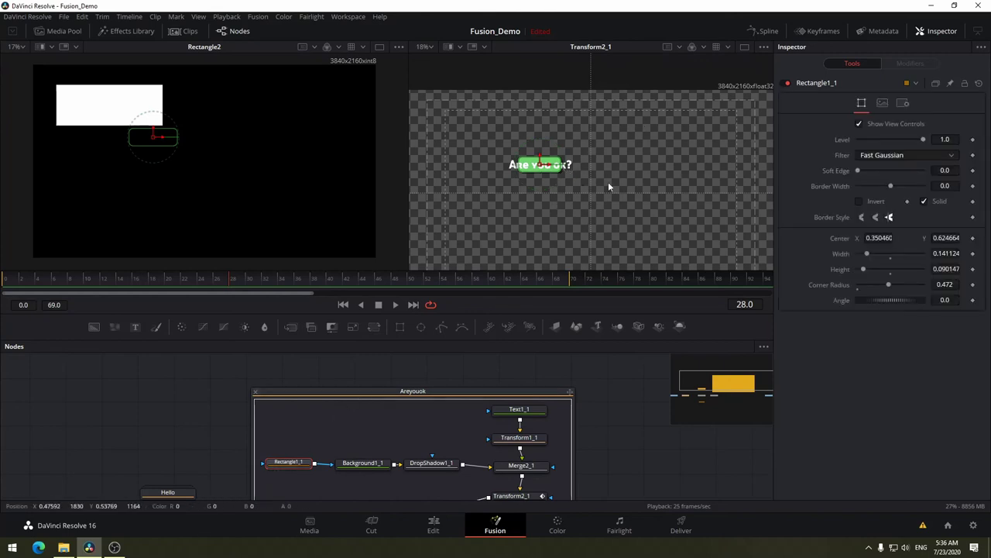
{"action": "scroll", "coordinate": [545, 176], "scroll_direction": "up", "scroll_amount": 5}
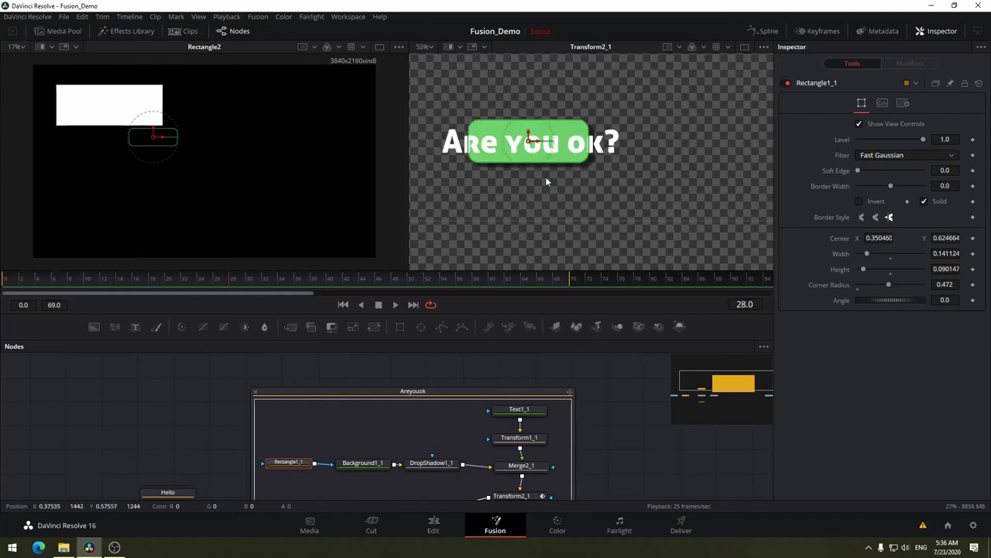
{"action": "scroll", "coordinate": [589, 157], "scroll_direction": "down", "scroll_amount": 3}
{"action": "scroll", "coordinate": [589, 158], "scroll_direction": "down", "scroll_amount": 2}
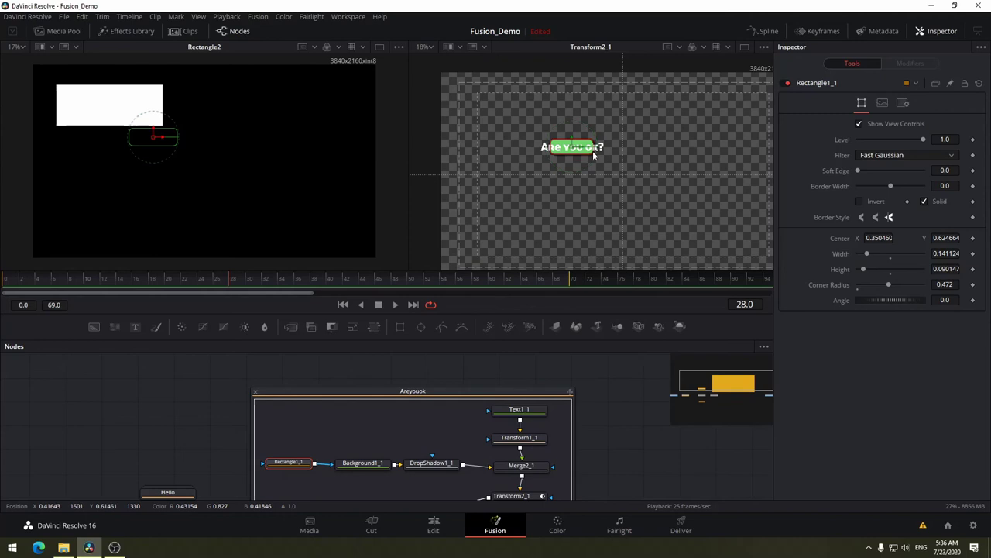
{"action": "scroll", "coordinate": [590, 155], "scroll_direction": "up", "scroll_amount": 4}
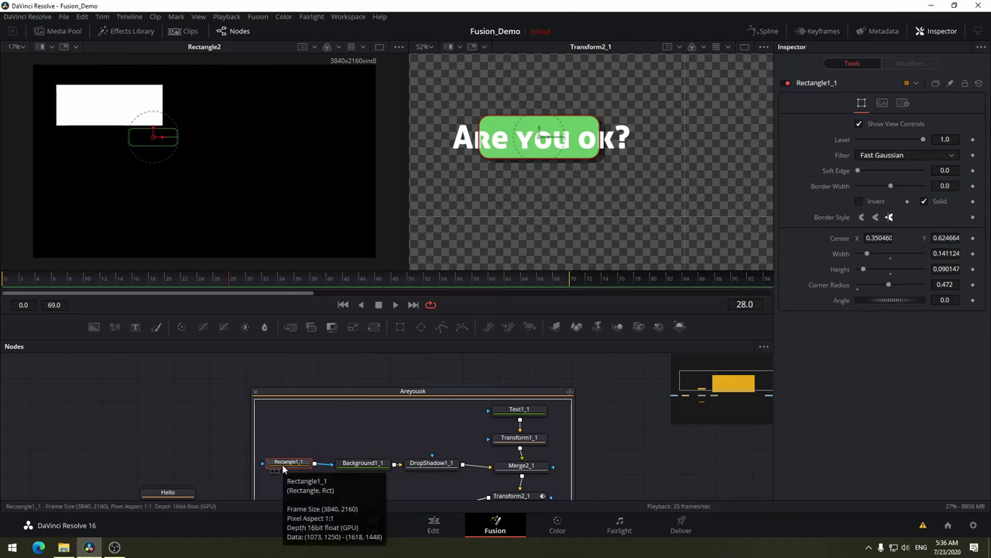
{"action": "key", "text": "2"}
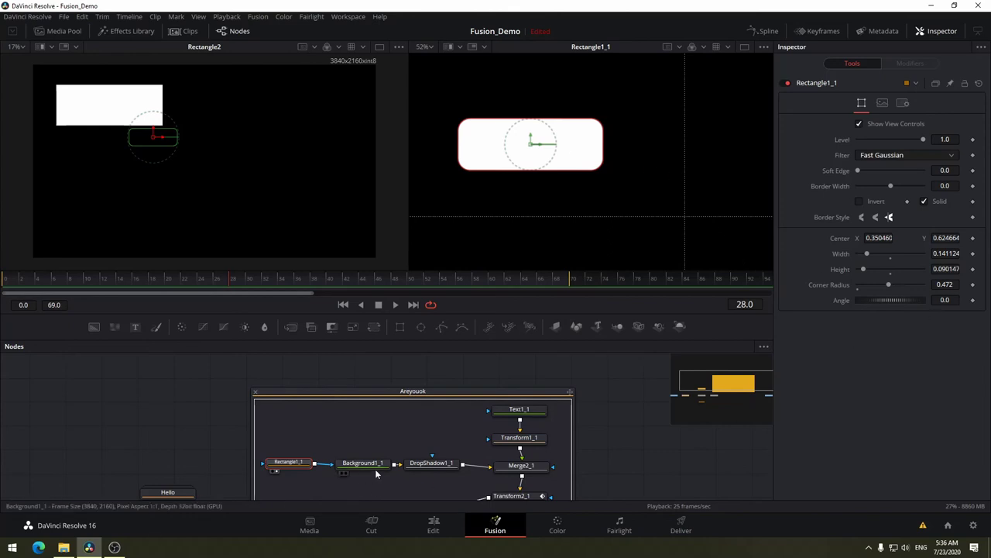
- With Transform2_1 shown in the viewer, widen the rectangle from 0.141 to 0.236
{"action": "middle_click", "coordinate": [643, 463]}
{"action": "left_click_drag", "start_coordinate": [642, 463], "coordinate": [573, 399]}
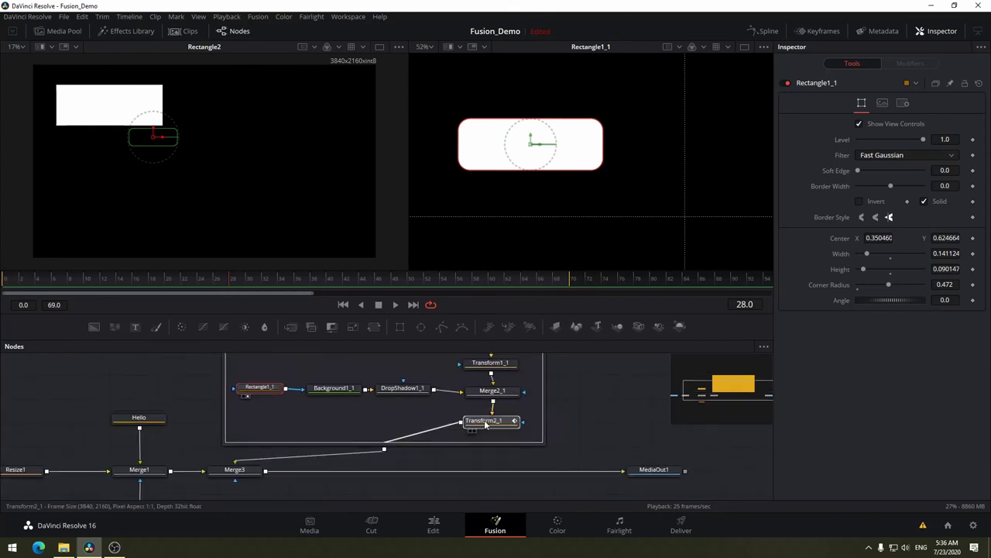
{"action": "left_click_drag", "start_coordinate": [483, 421], "coordinate": [570, 215]}
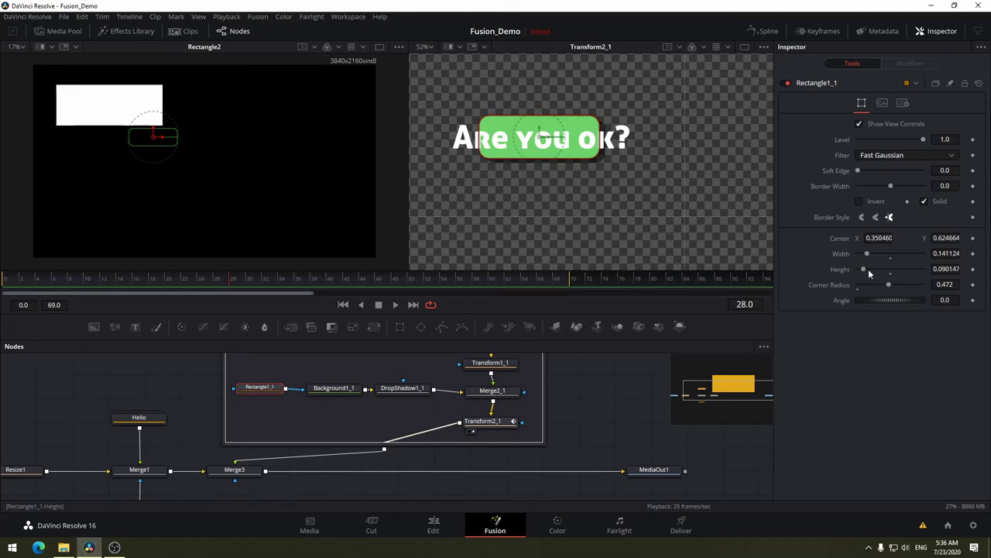
{"action": "left_click_drag", "start_coordinate": [868, 258], "coordinate": [874, 256]}
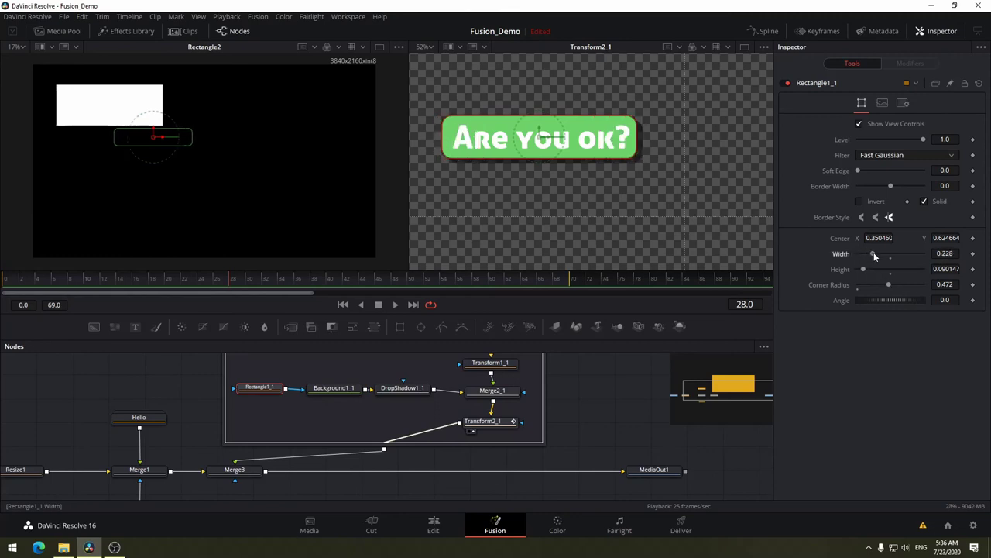
{"action": "left_click_drag", "start_coordinate": [874, 257], "coordinate": [875, 257]}
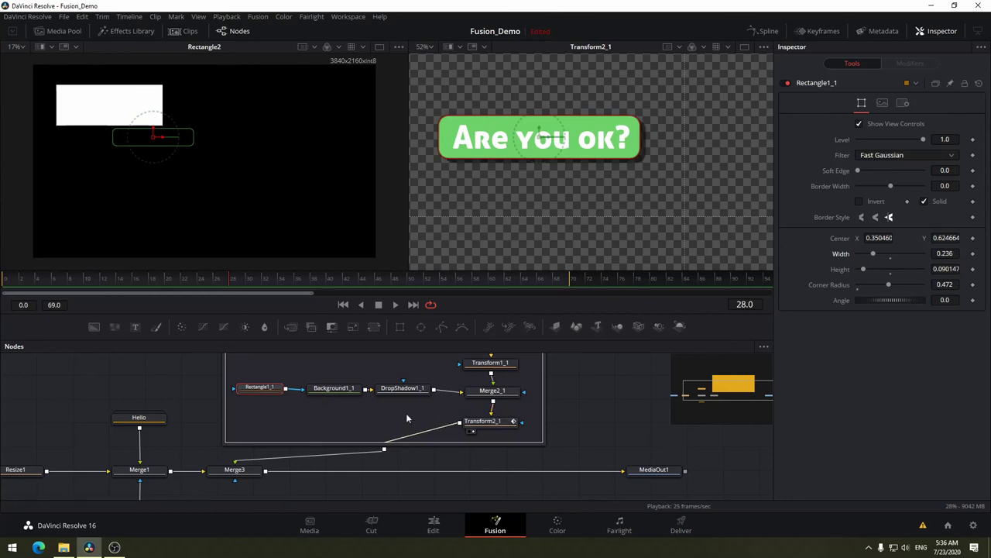
{"action": "mouse_move", "coordinate": [598, 428]}
{"action": "left_mouse_down"}
{"action": "mouse_move", "coordinate": [620, 401]}
{"action": "mouse_move", "coordinate": [620, 358]}
{"action": "left_mouse_up"}
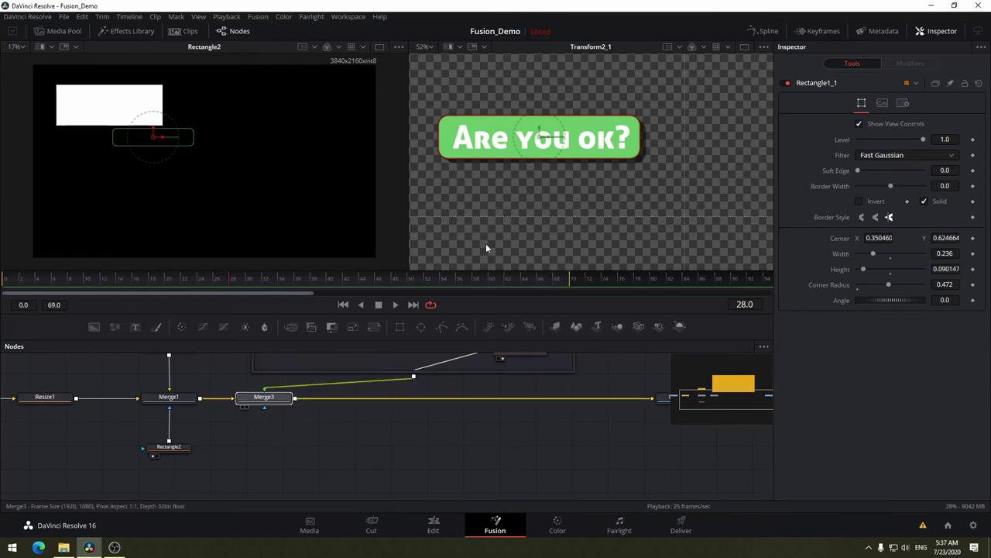
- Preview the Merge3 composite over the office video and select Transform2_1
{"action": "left_click_drag", "start_coordinate": [275, 400], "coordinate": [486, 244]}
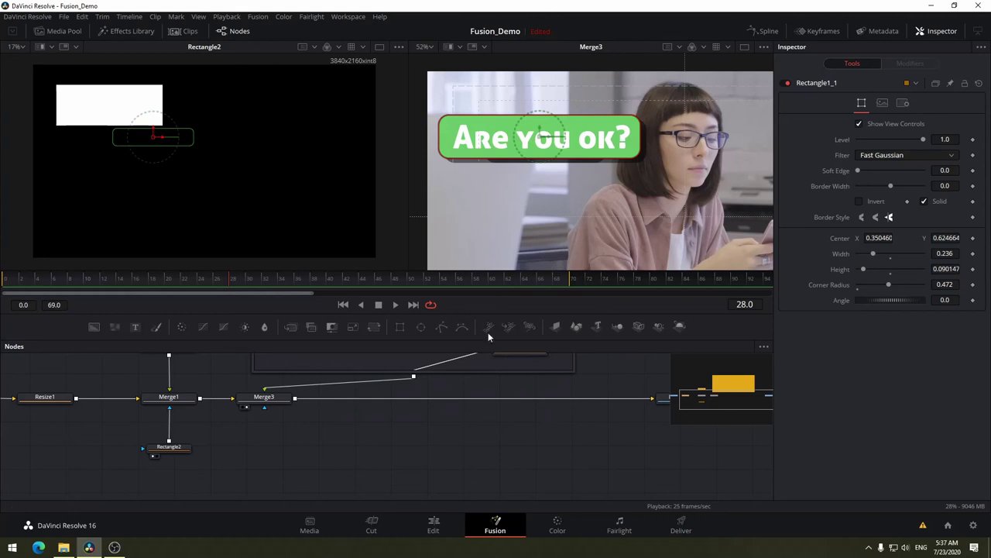
{"action": "left_click_drag", "start_coordinate": [462, 441], "coordinate": [480, 519]}
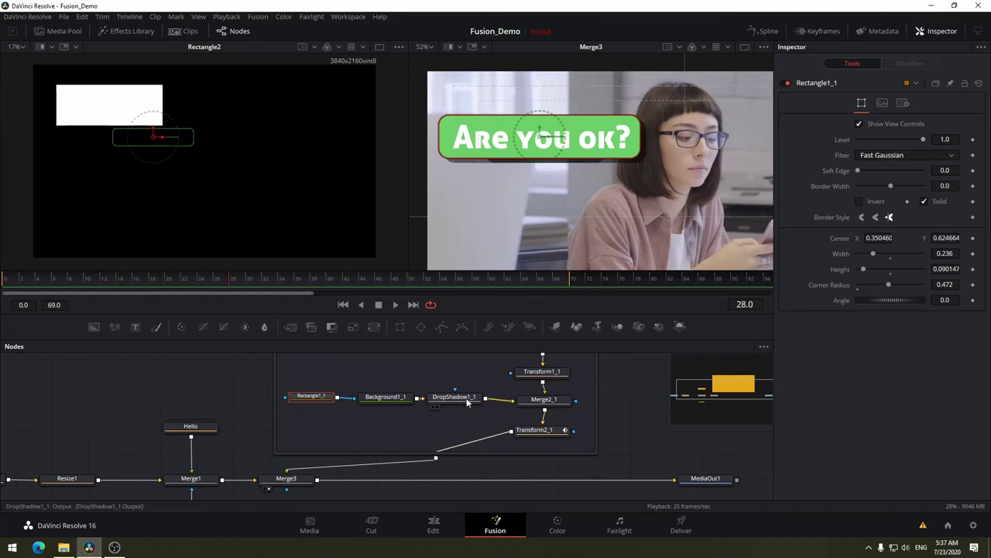
{"action": "left_click_drag", "start_coordinate": [549, 436], "coordinate": [583, 395]}
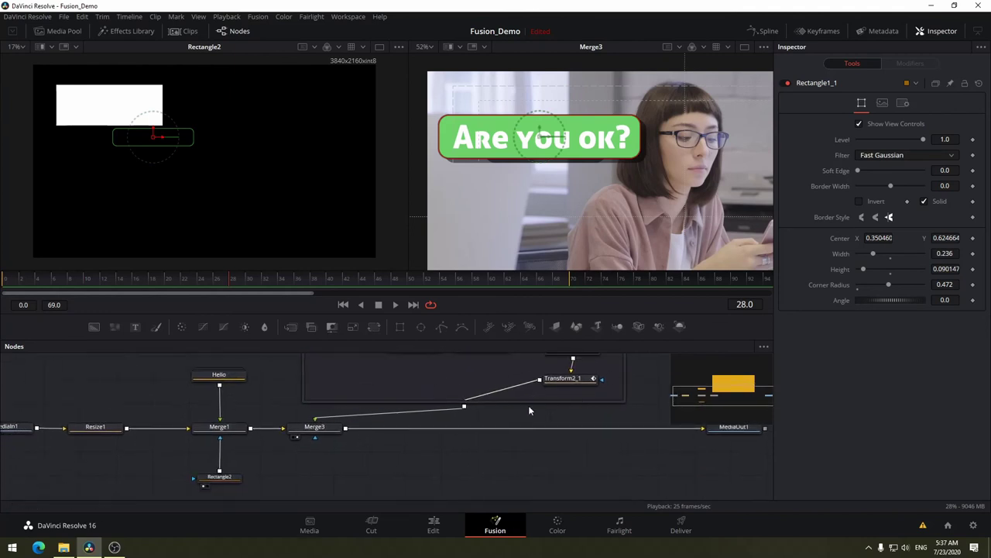
{"action": "left_click", "coordinate": [576, 378]}
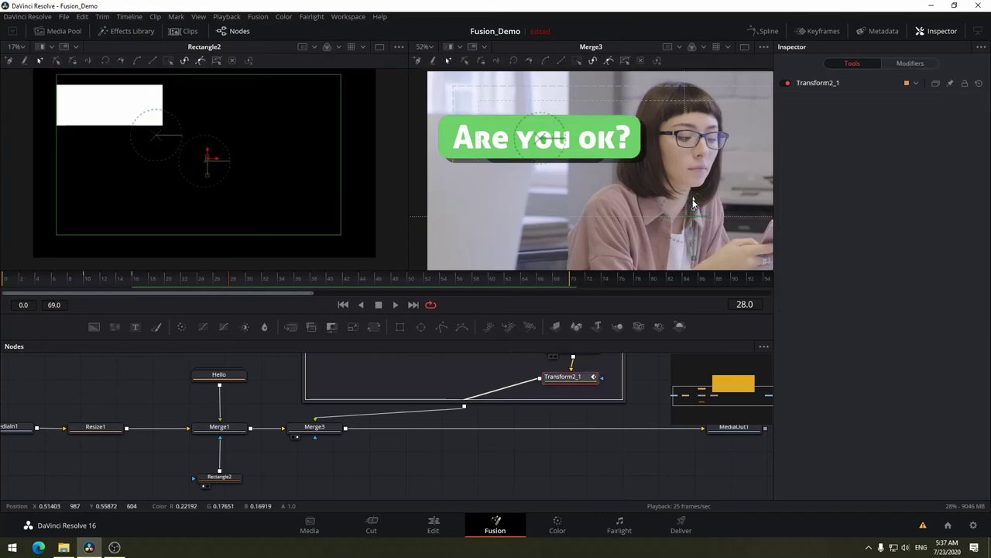
- Drag the 'Are you ok?' button down until it sits just below HELLO
{"action": "left_click_drag", "start_coordinate": [695, 206], "coordinate": [695, 266]}
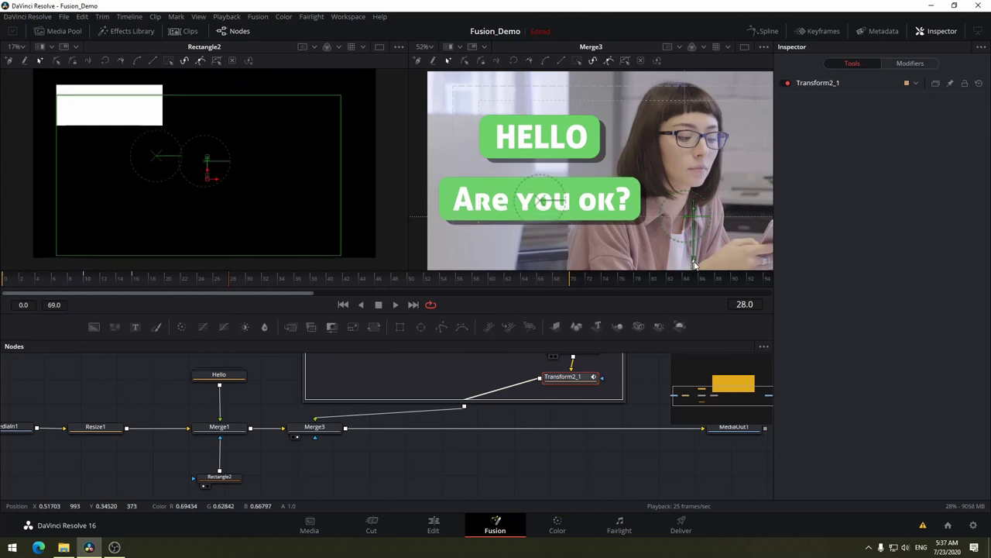
{"action": "left_click_drag", "start_coordinate": [672, 208], "coordinate": [674, 186]}
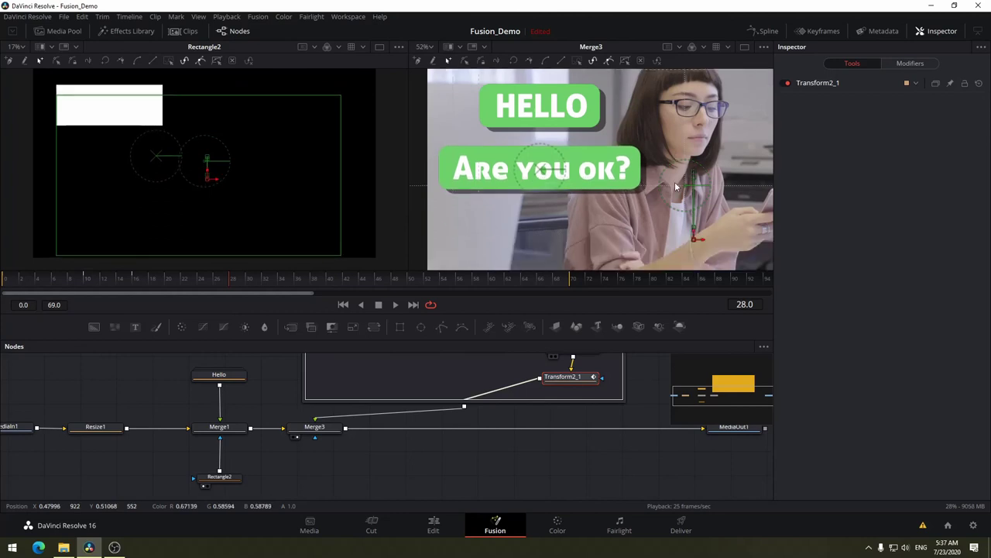
{"action": "scroll", "coordinate": [675, 181], "scroll_direction": "down", "scroll_amount": 1}
{"action": "scroll", "coordinate": [674, 181], "scroll_direction": "down", "scroll_amount": 1}
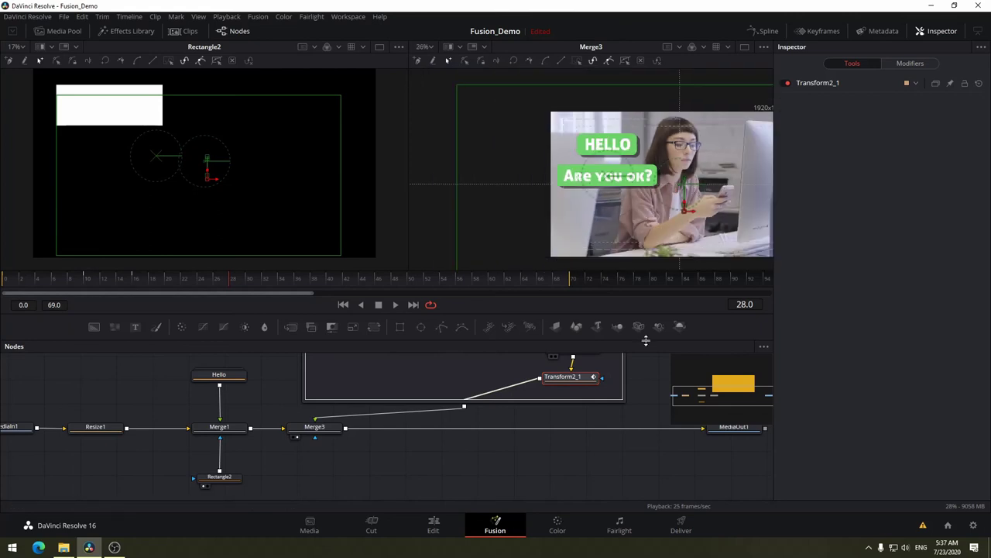
{"action": "left_click_drag", "start_coordinate": [702, 206], "coordinate": [612, 191]}
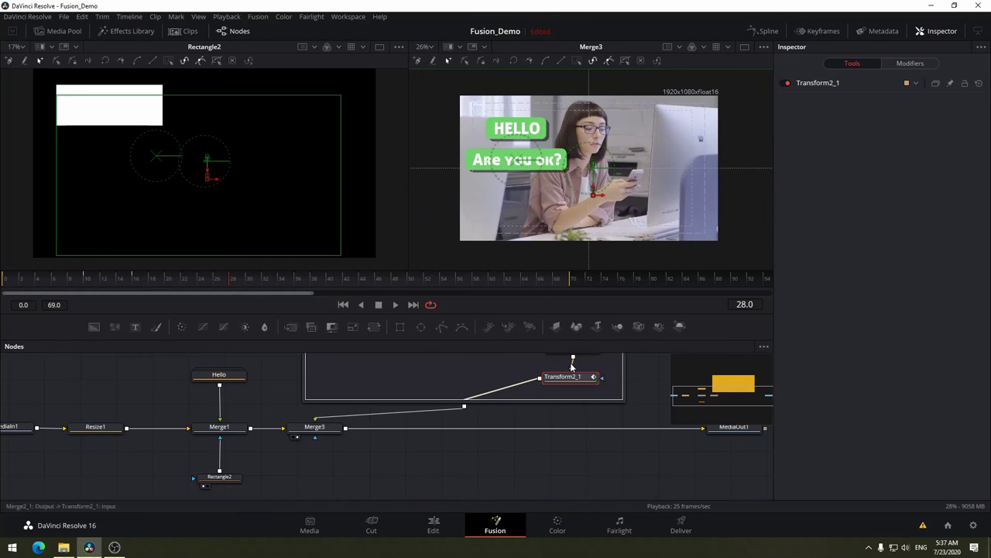
{"action": "left_click_drag", "start_coordinate": [595, 188], "coordinate": [589, 194]}
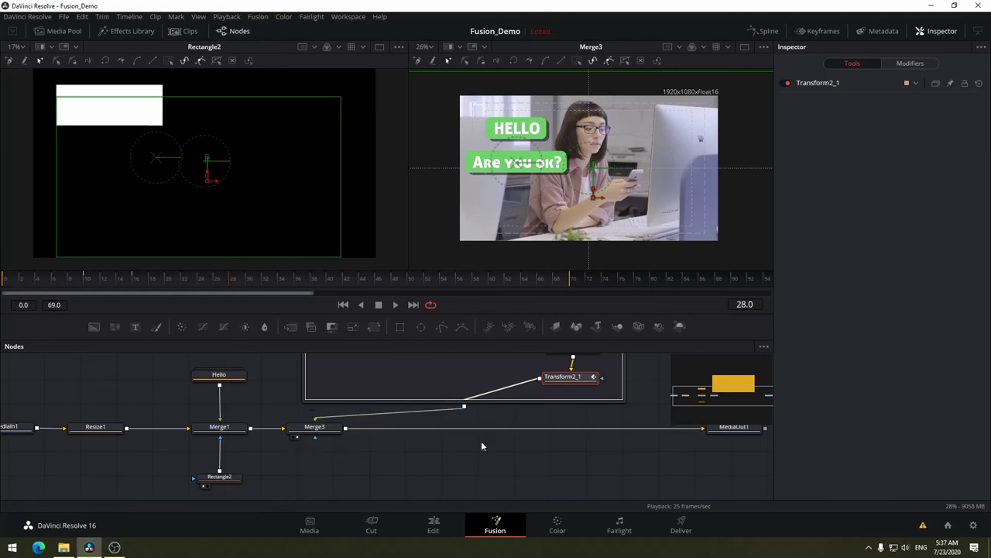
{"action": "mouse_move", "coordinate": [481, 447]}
{"action": "left_mouse_down"}
{"action": "mouse_move", "coordinate": [463, 409]}
{"action": "mouse_move", "coordinate": [480, 390]}
{"action": "left_mouse_up"}
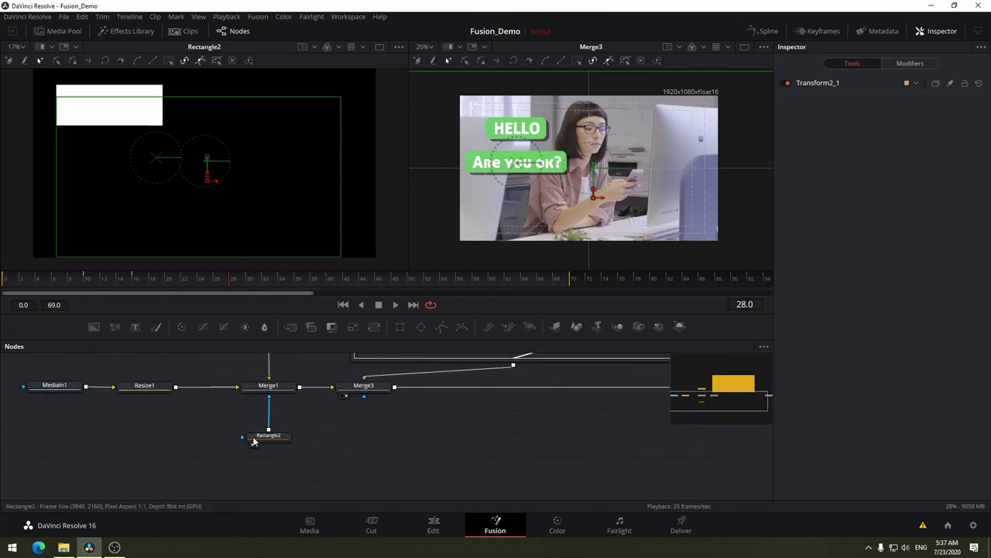
- Add a rectangle mask to Merge3 and move it so 'Are you ok?' shows
{"action": "left_click", "coordinate": [379, 389]}
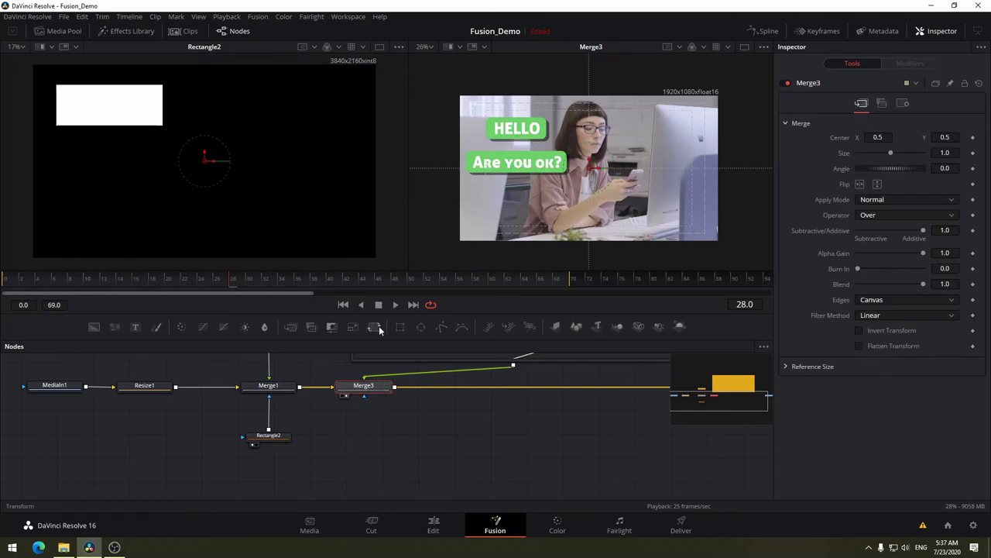
{"action": "left_click", "coordinate": [399, 328]}
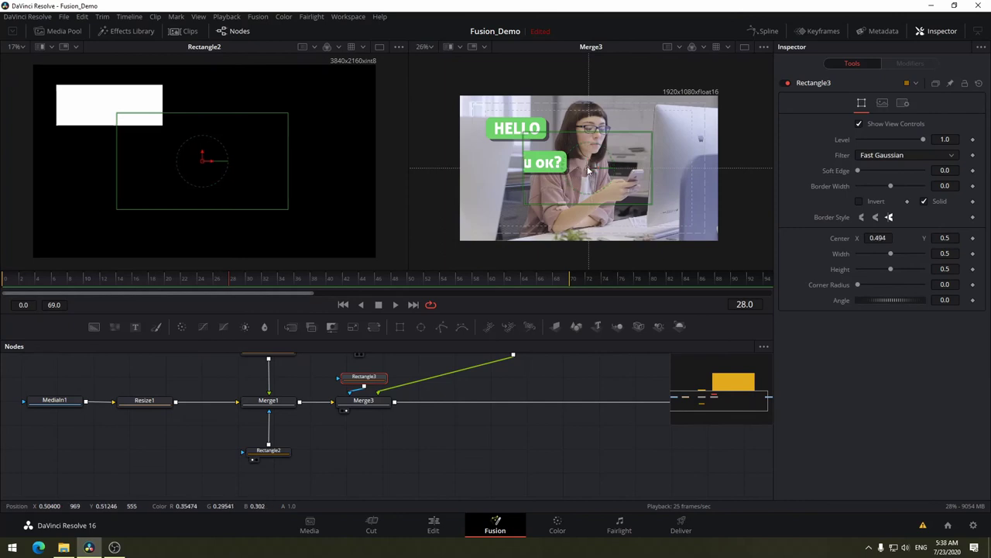
{"action": "left_click_drag", "start_coordinate": [592, 166], "coordinate": [530, 181]}
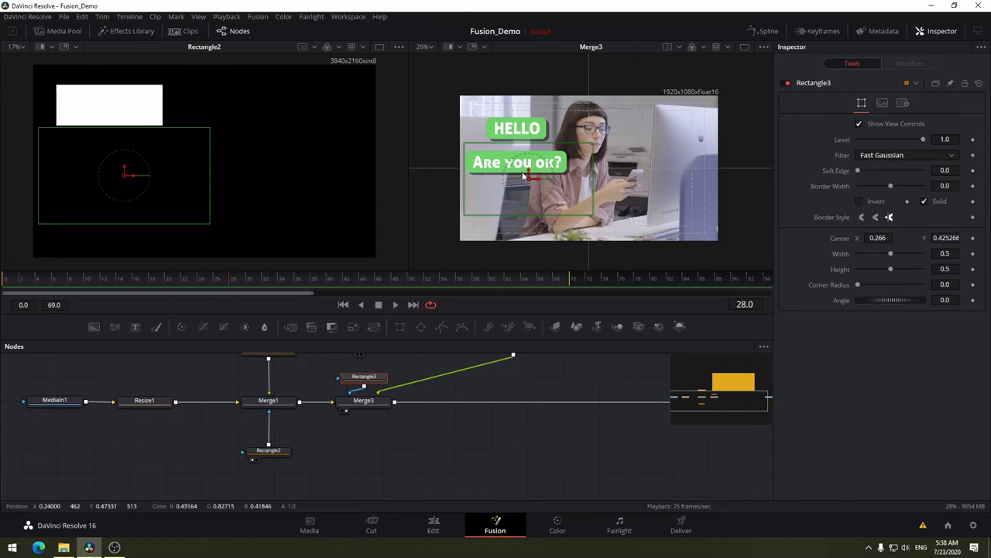
{"action": "left_click_drag", "start_coordinate": [529, 183], "coordinate": [527, 187]}
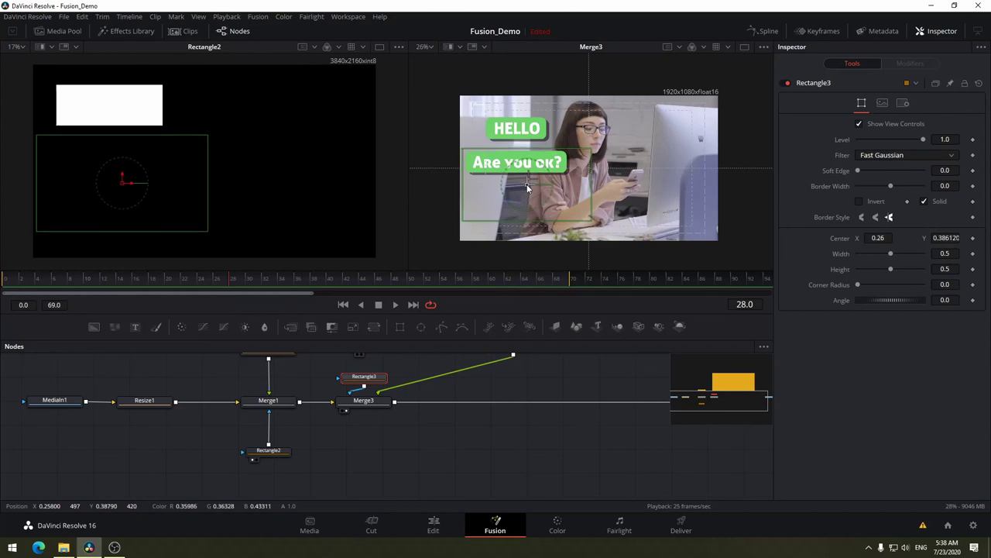
{"action": "left_click_drag", "start_coordinate": [527, 187], "coordinate": [528, 187]}
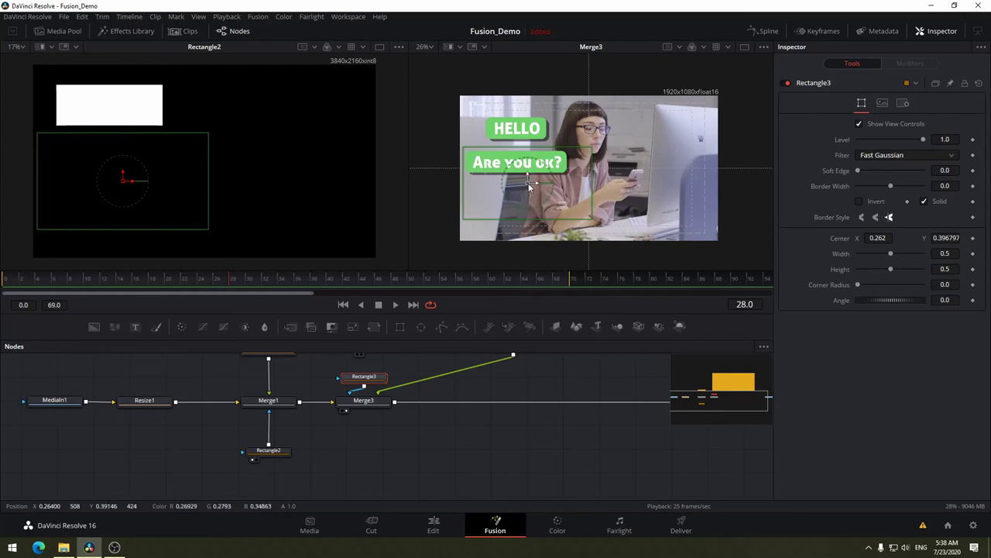
- Size the mask to 0.52 × 0.244 and centre it at 0.266, 0.567615 beneath HELLO
{"action": "left_click_drag", "start_coordinate": [531, 185], "coordinate": [531, 143]}
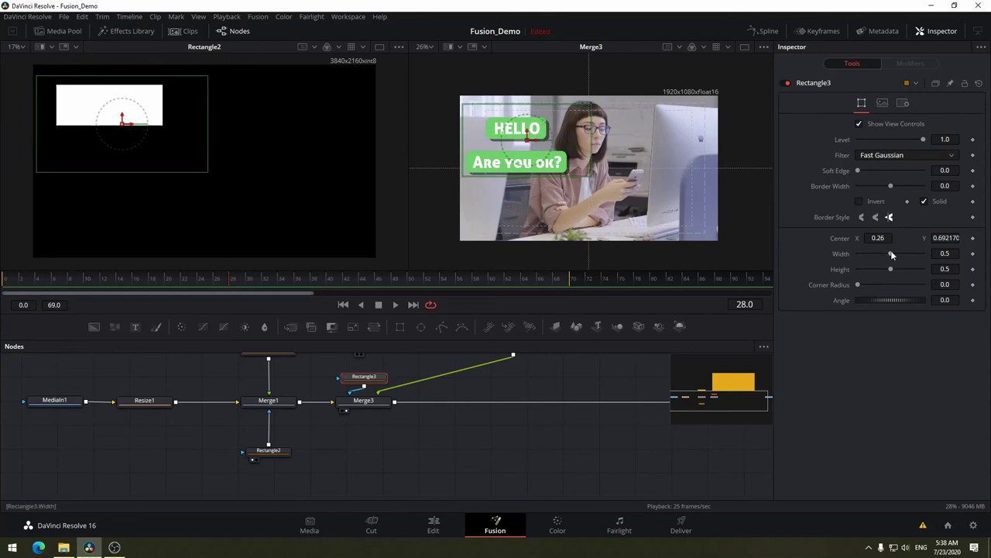
{"action": "left_click_drag", "start_coordinate": [890, 254], "coordinate": [873, 268]}
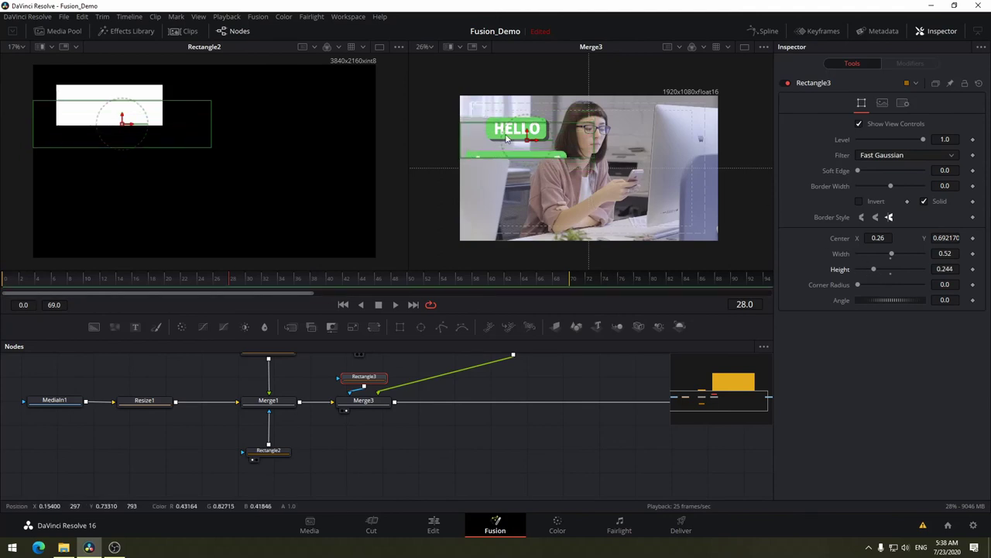
{"action": "left_click_drag", "start_coordinate": [507, 138], "coordinate": [529, 161]}
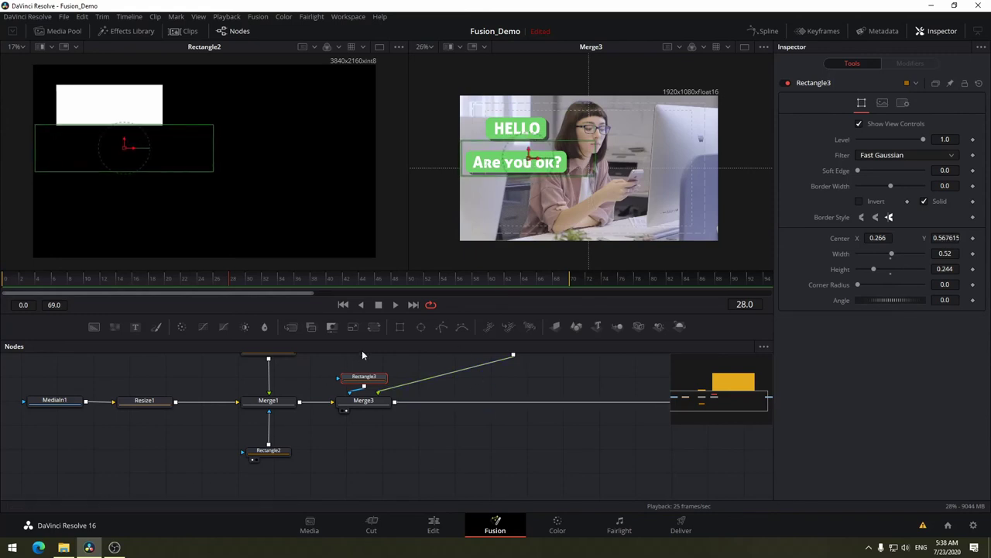
{"action": "scroll", "coordinate": [488, 401], "scroll_direction": "up", "scroll_amount": 3}
{"action": "scroll", "coordinate": [542, 406], "scroll_direction": "up", "scroll_amount": 2}
{"action": "left_click", "coordinate": [600, 411]}
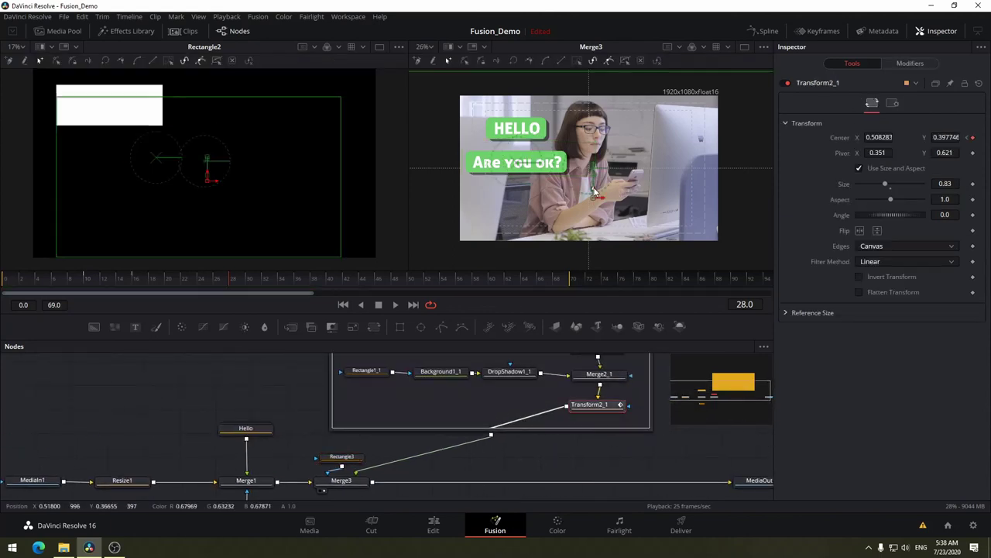
- Set a Center keyframe on Transform2_1 at frame 28 for the button's resting position
{"action": "left_click", "coordinate": [139, 279]}
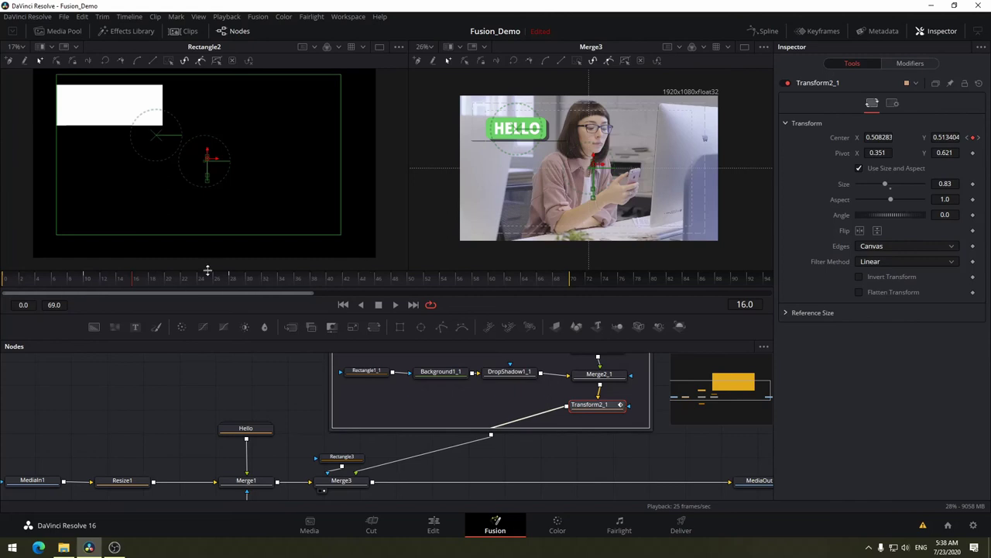
{"action": "mouse_move", "coordinate": [213, 281]}
{"action": "left_mouse_down"}
{"action": "mouse_move", "coordinate": [231, 284]}
{"action": "mouse_move", "coordinate": [137, 285]}
{"action": "left_mouse_up"}
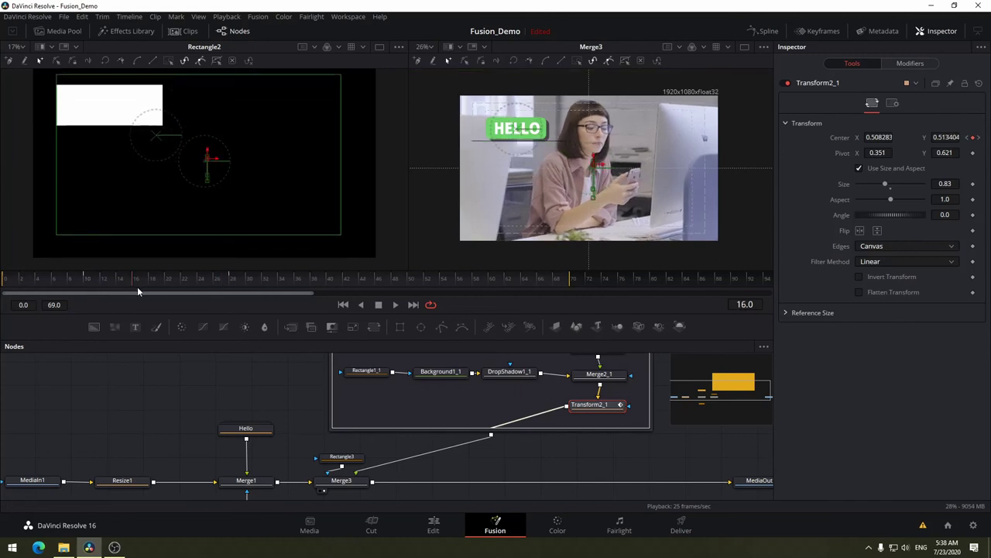
{"action": "left_click", "coordinate": [974, 138]}
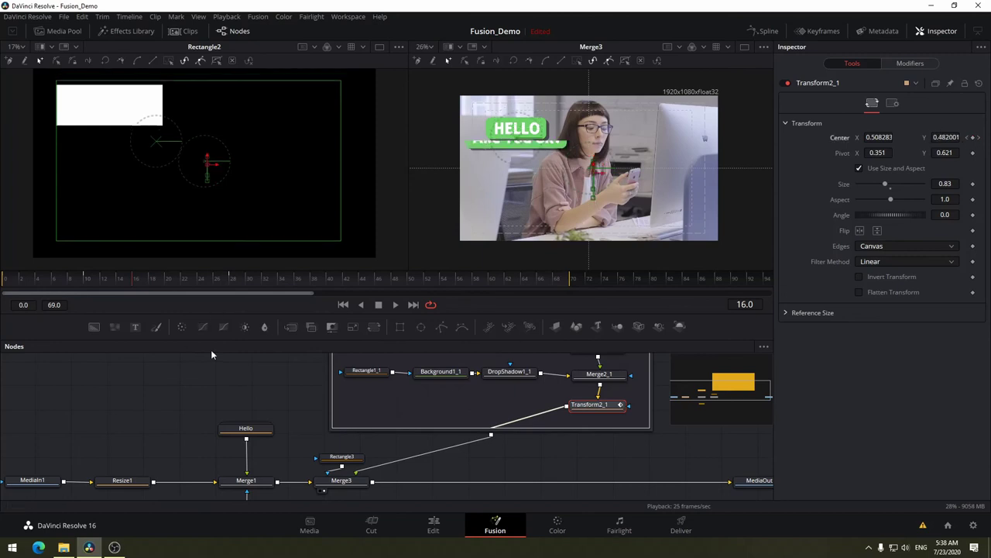
{"action": "left_click", "coordinate": [84, 279]}
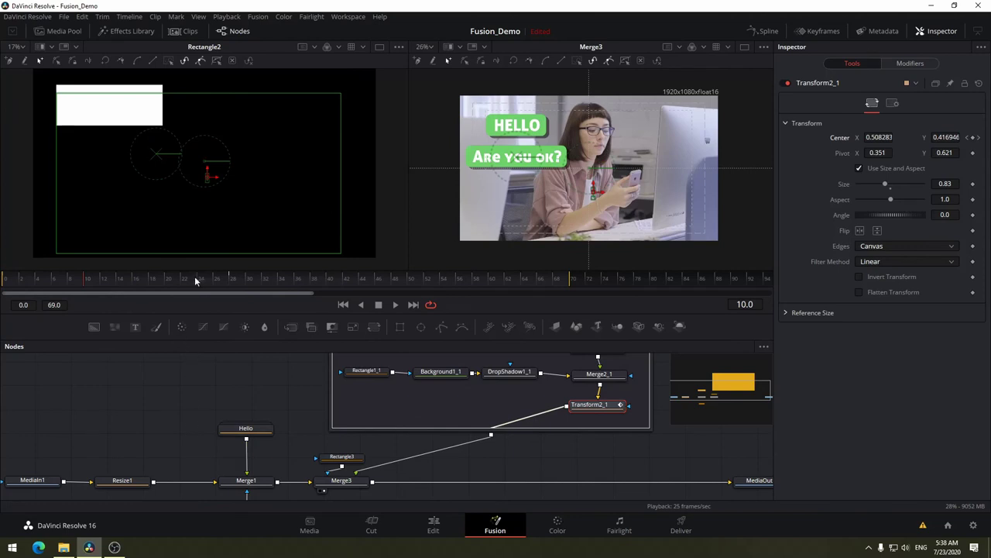
{"action": "mouse_move", "coordinate": [195, 280]}
{"action": "left_mouse_down"}
{"action": "mouse_move", "coordinate": [231, 283]}
{"action": "mouse_move", "coordinate": [2, 287]}
{"action": "mouse_move", "coordinate": [71, 282]}
{"action": "mouse_move", "coordinate": [217, 292]}
{"action": "mouse_move", "coordinate": [3, 295]}
{"action": "left_mouse_up"}
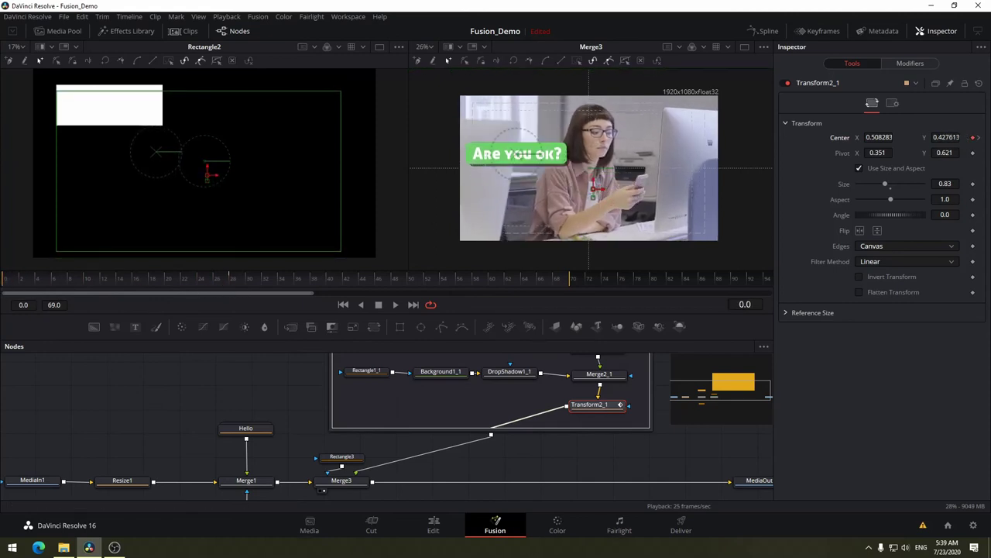
{"action": "left_click", "coordinate": [974, 139]}
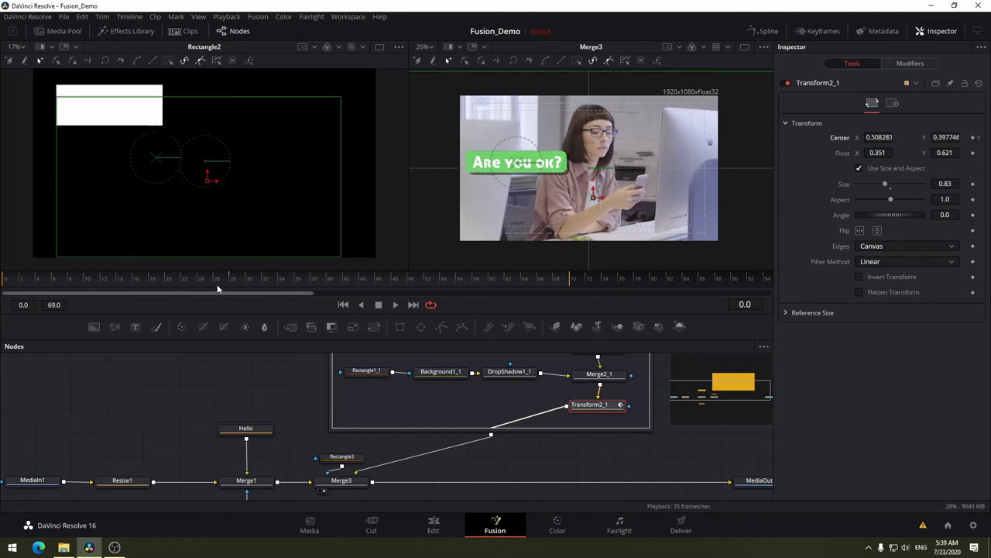
- At frame 20, drop Center Y to about 0.30 so the button starts hidden below its mask
{"action": "mouse_move", "coordinate": [218, 289]}
{"action": "left_mouse_down"}
{"action": "mouse_move", "coordinate": [63, 285]}
{"action": "mouse_move", "coordinate": [231, 282]}
{"action": "mouse_move", "coordinate": [139, 282]}
{"action": "left_mouse_up"}
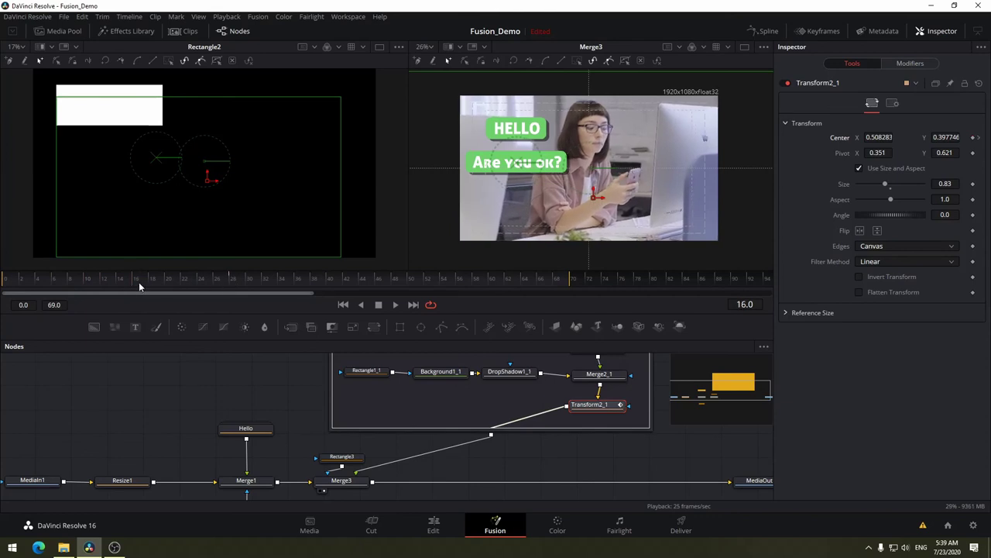
{"action": "left_click_drag", "start_coordinate": [140, 281], "coordinate": [170, 284]}
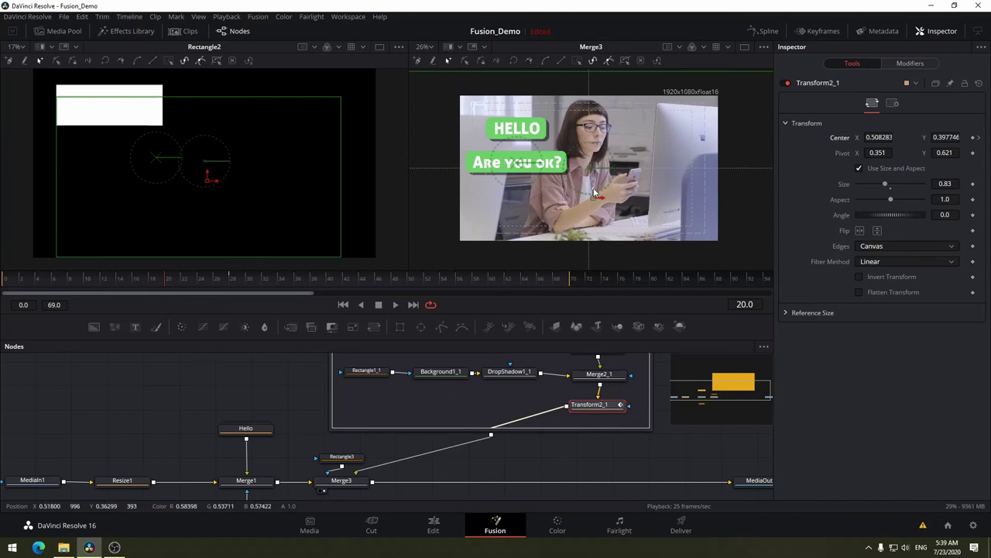
{"action": "left_click_drag", "start_coordinate": [594, 193], "coordinate": [594, 200]}
{"action": "left_click_drag", "start_coordinate": [594, 205], "coordinate": [595, 221]}
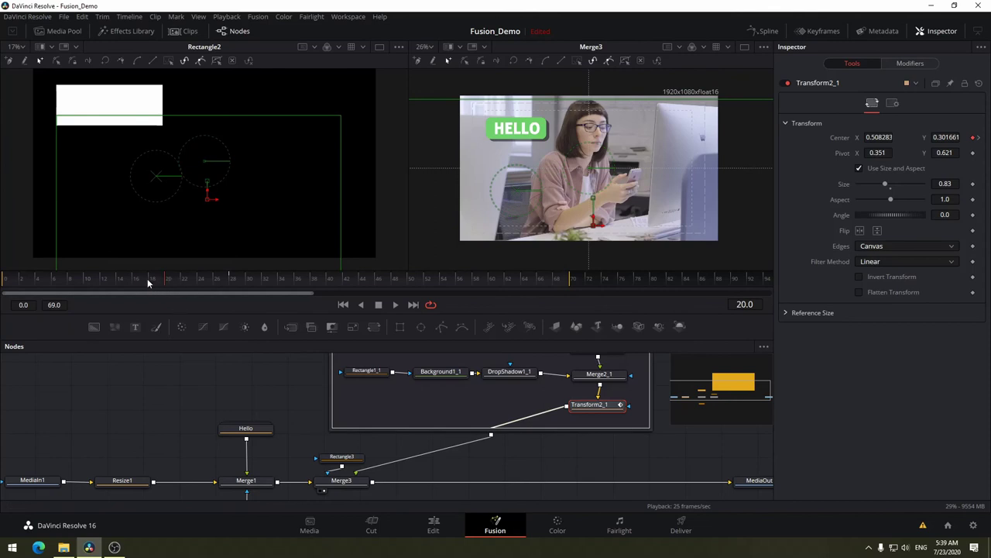
- Preview the slide-in and raise the 'Are you ok?' title slightly at frame 28
{"action": "mouse_move", "coordinate": [147, 282]}
{"action": "left_mouse_down"}
{"action": "mouse_move", "coordinate": [194, 285]}
{"action": "mouse_move", "coordinate": [11, 288]}
{"action": "left_mouse_up"}
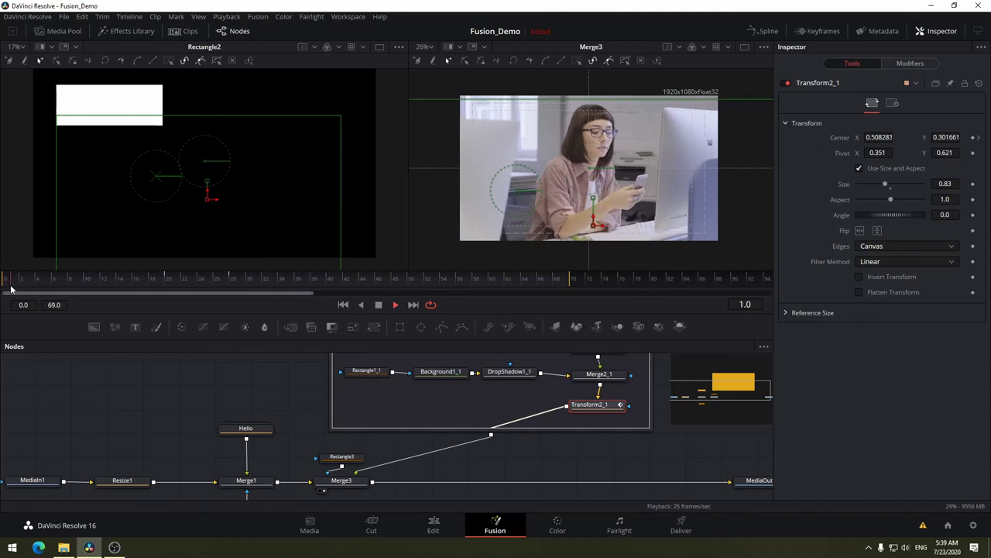
{"action": "key", "text": "space"}
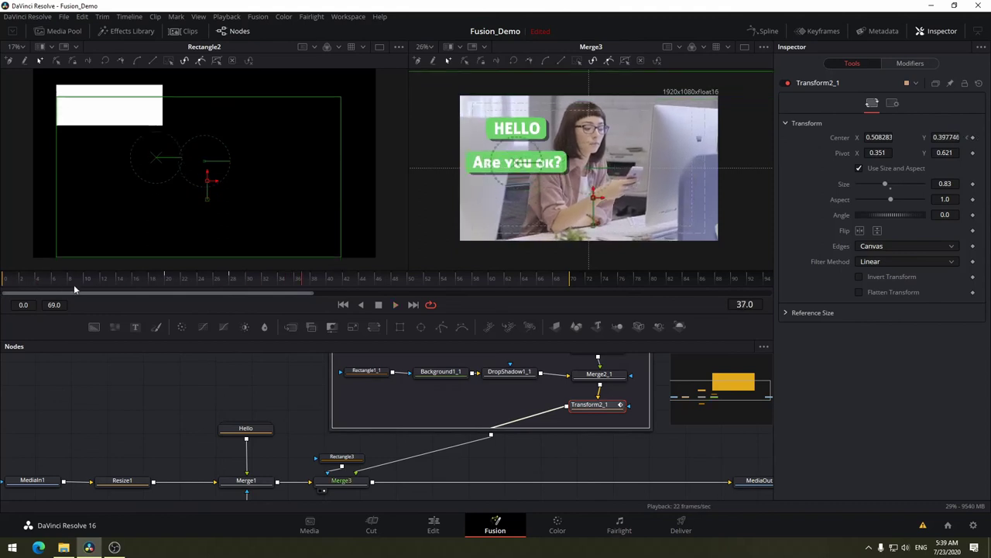
{"action": "mouse_move", "coordinate": [220, 277]}
{"action": "left_mouse_down"}
{"action": "mouse_move", "coordinate": [229, 283]}
{"action": "mouse_move", "coordinate": [126, 282]}
{"action": "left_mouse_up"}
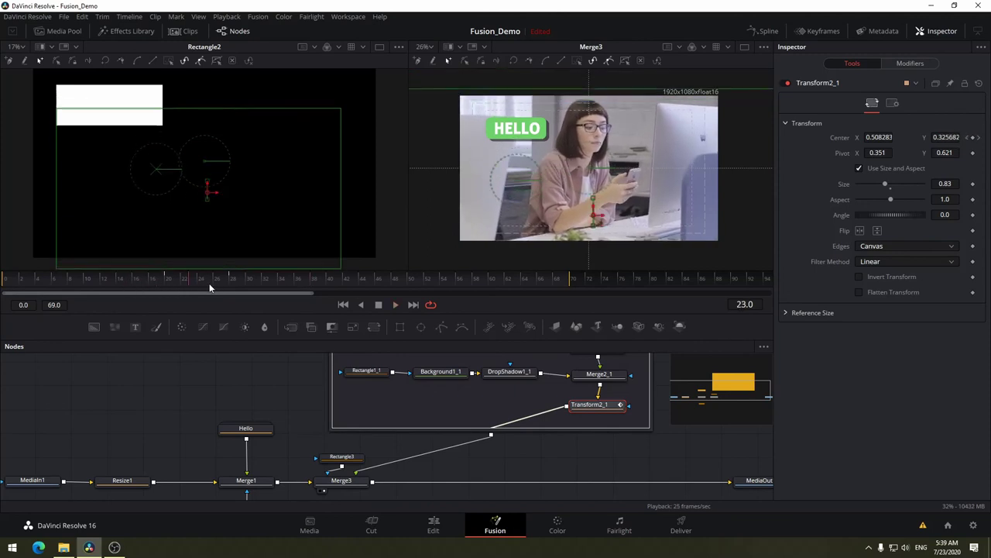
{"action": "left_click_drag", "start_coordinate": [209, 287], "coordinate": [231, 287]}
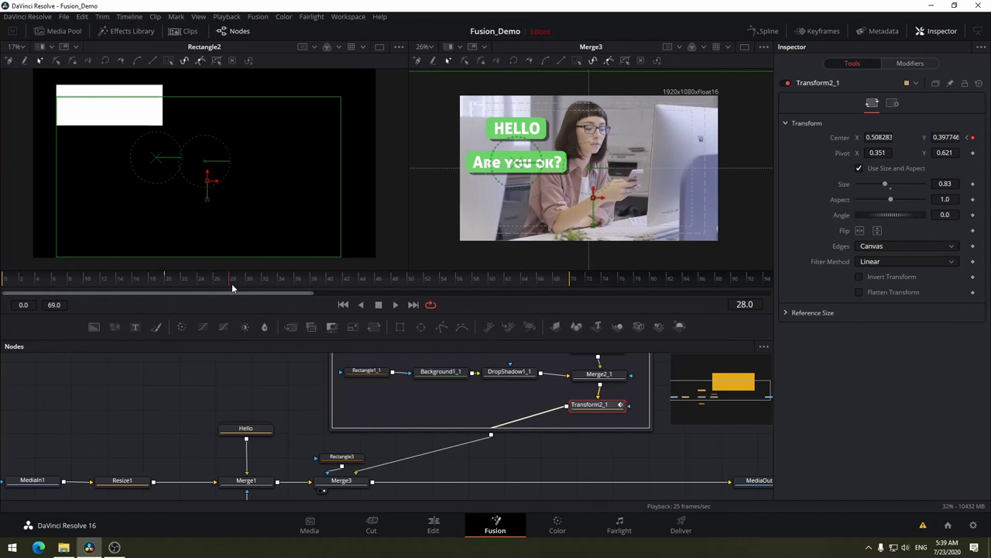
{"action": "left_click_drag", "start_coordinate": [230, 287], "coordinate": [201, 284]}
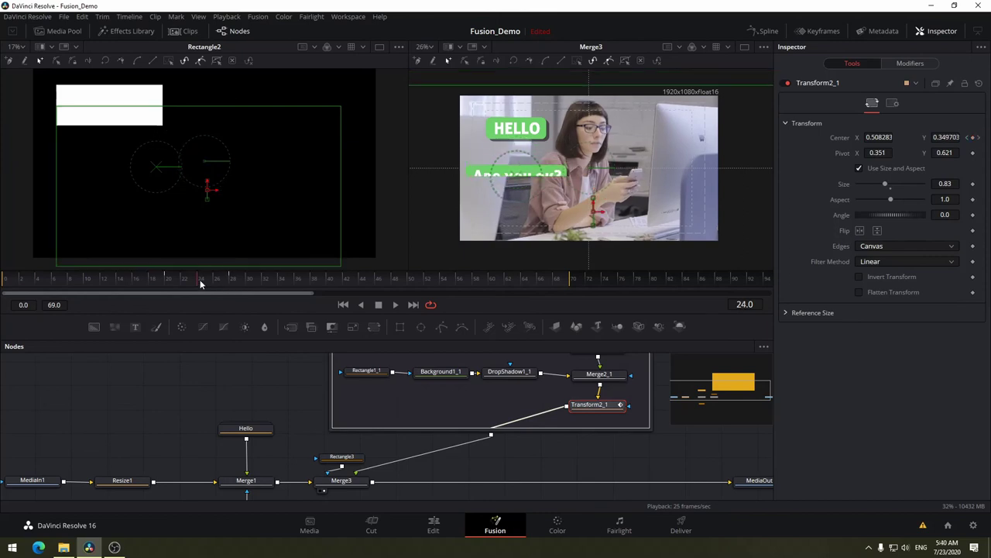
{"action": "left_click_drag", "start_coordinate": [220, 284], "coordinate": [230, 281]}
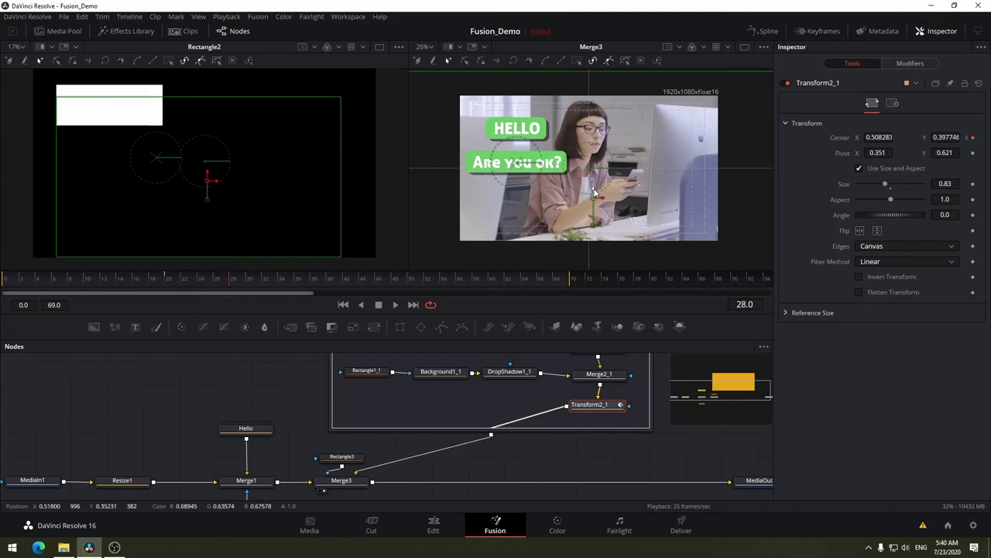
{"action": "left_click_drag", "start_coordinate": [594, 197], "coordinate": [595, 186]}
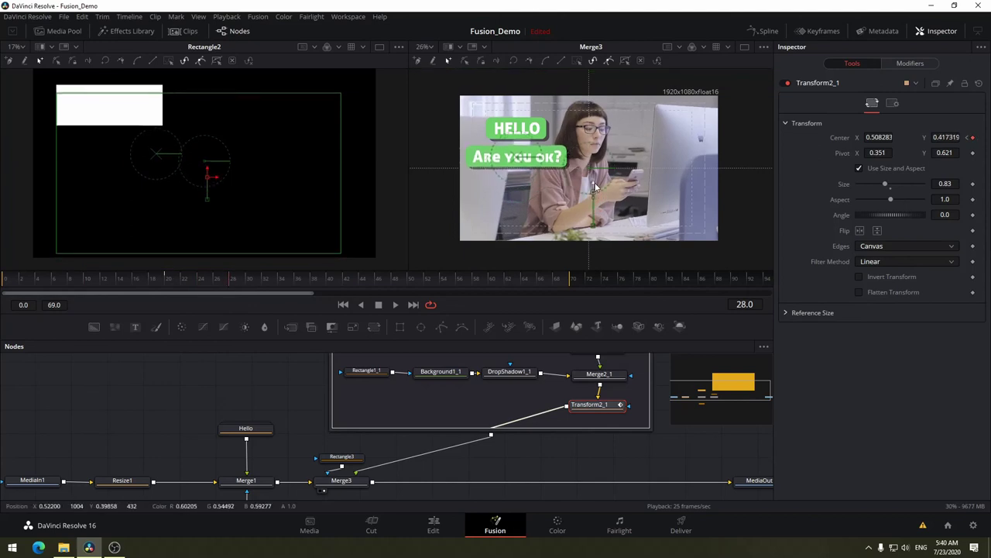
- Undo that raise and nudge the title's Center Y to 0.401305, replaying to check the motion
{"action": "left_click", "coordinate": [294, 287]}
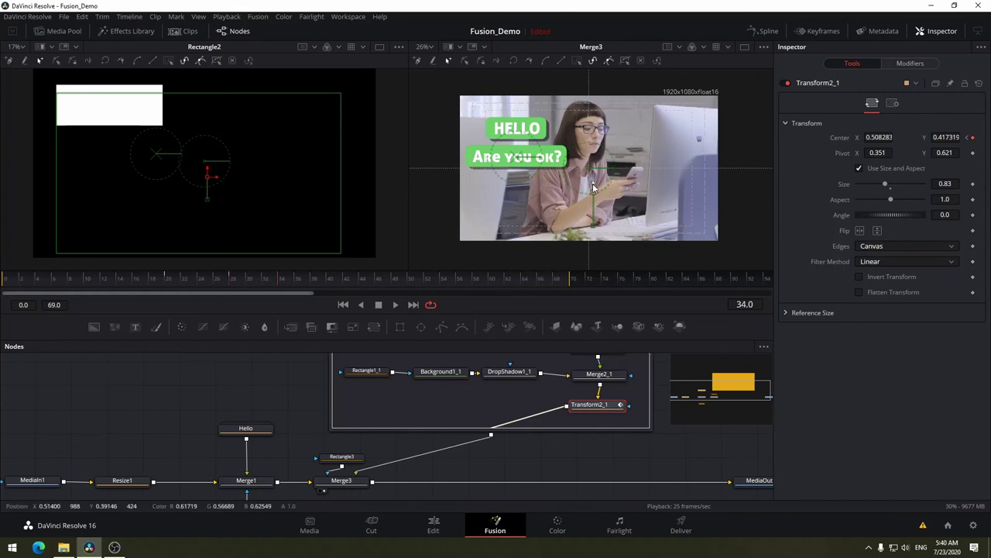
{"action": "key", "text": "ctrl+z"}
{"action": "left_click_drag", "start_coordinate": [198, 283], "coordinate": [133, 281]}
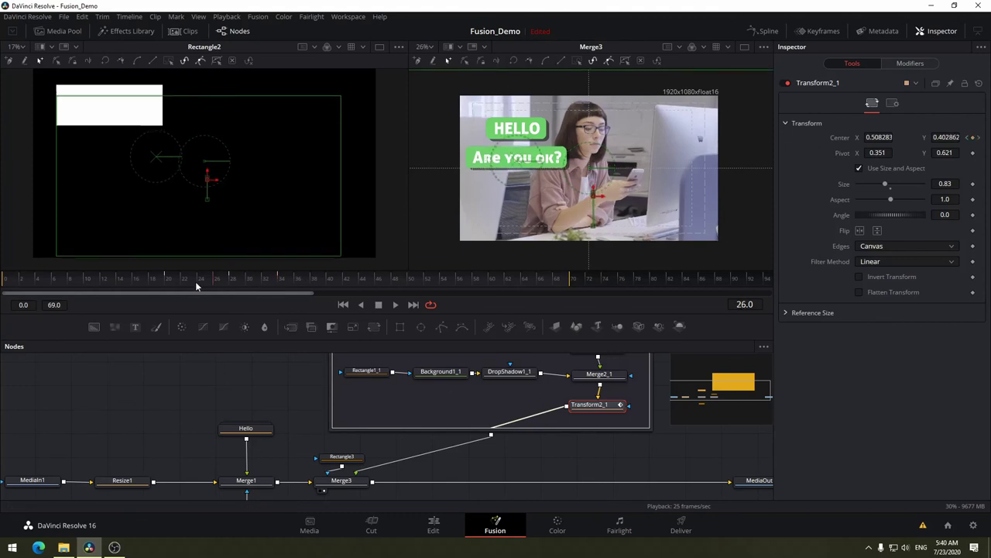
{"action": "key", "text": "space"}
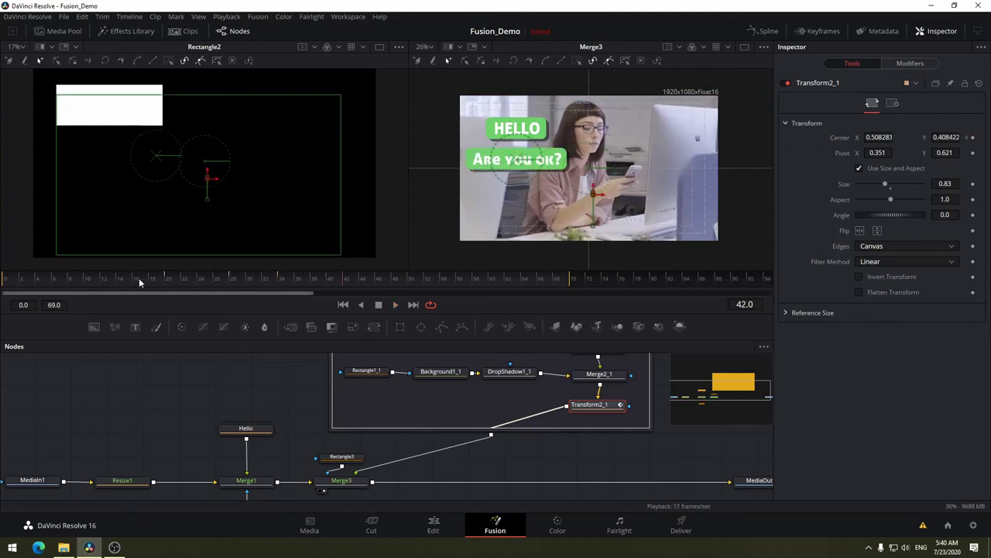
{"action": "left_click", "coordinate": [134, 280]}
{"action": "mouse_move", "coordinate": [134, 280]}
{"action": "left_mouse_down"}
{"action": "mouse_move", "coordinate": [296, 282]}
{"action": "mouse_move", "coordinate": [279, 287]}
{"action": "left_mouse_up"}
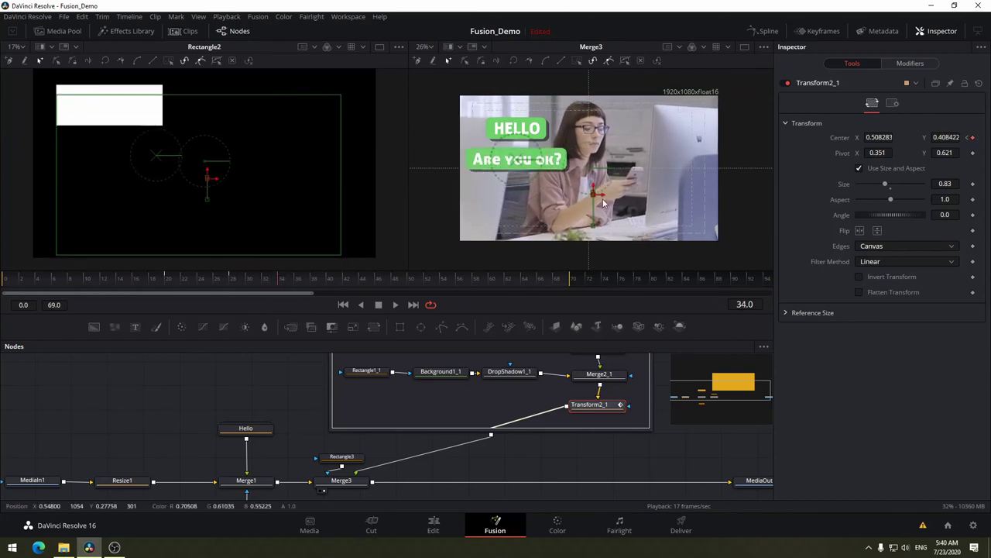
{"action": "left_click_drag", "start_coordinate": [594, 190], "coordinate": [595, 193]}
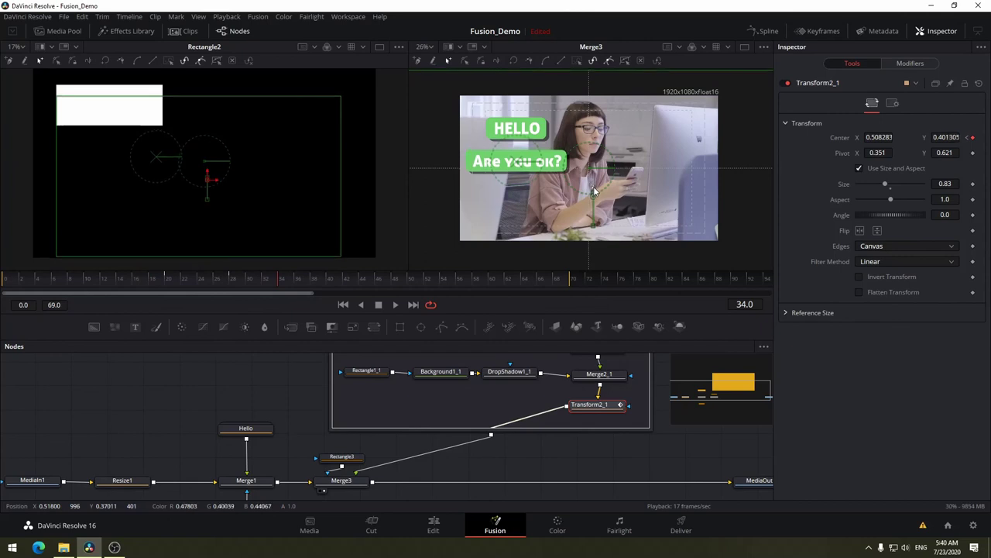
{"action": "left_click", "coordinate": [145, 283]}
{"action": "key", "text": "space"}
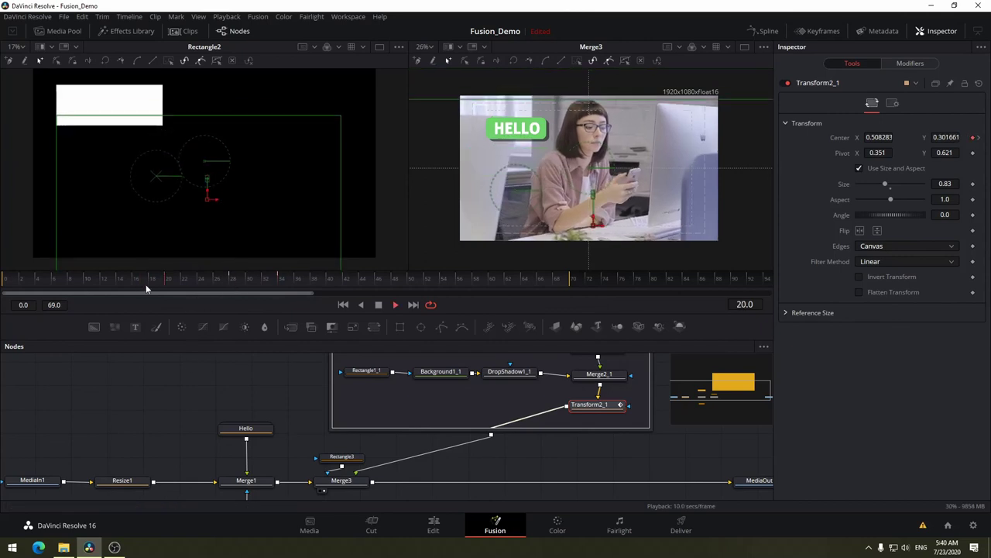
{"action": "mouse_move", "coordinate": [146, 288]}
{"action": "left_mouse_down"}
{"action": "mouse_move", "coordinate": [305, 284]}
{"action": "mouse_move", "coordinate": [2, 287]}
{"action": "left_mouse_up"}
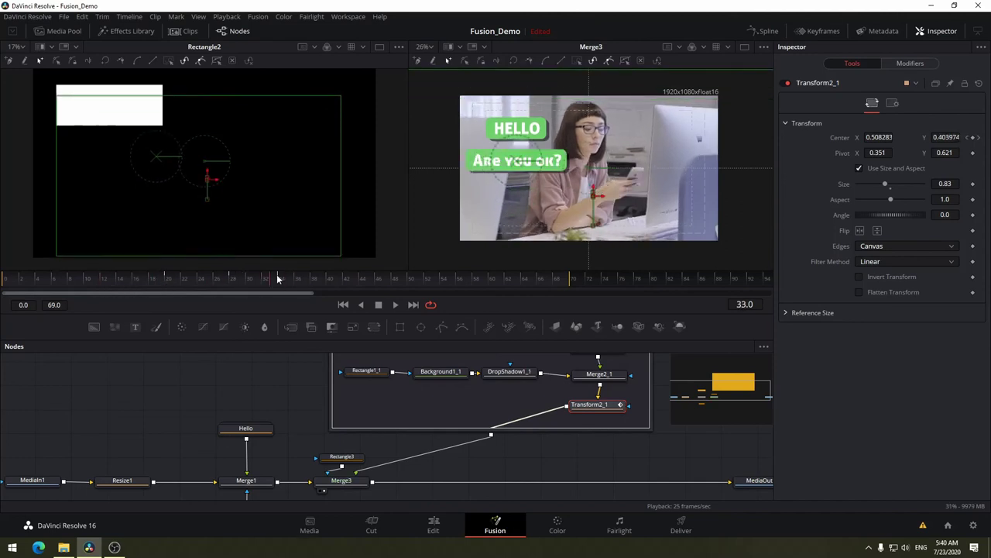
{"action": "key", "text": "space"}
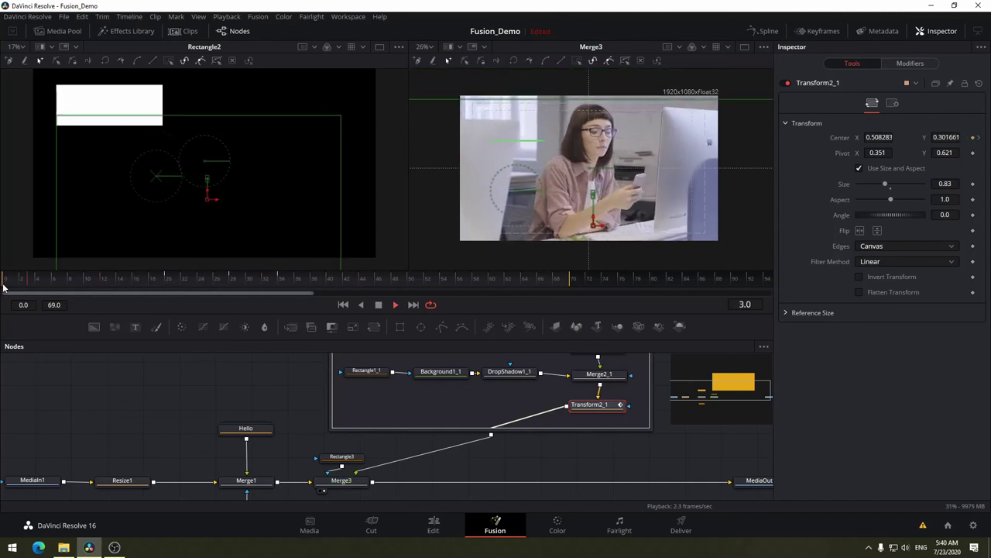
{"action": "key", "text": "space"}
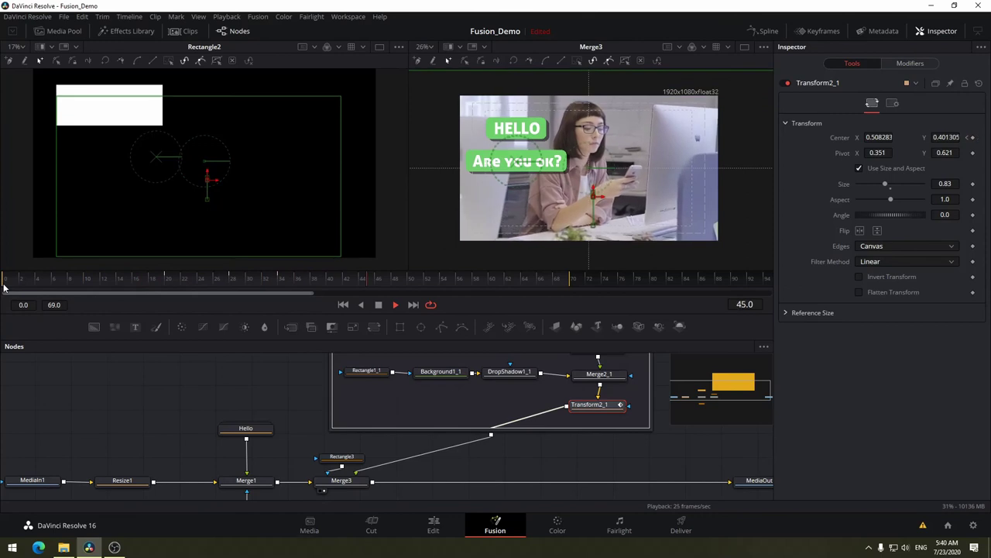
{"action": "left_click", "coordinate": [178, 281]}
{"action": "left_click_drag", "start_coordinate": [178, 280], "coordinate": [4, 288]}
{"action": "key", "text": "space"}
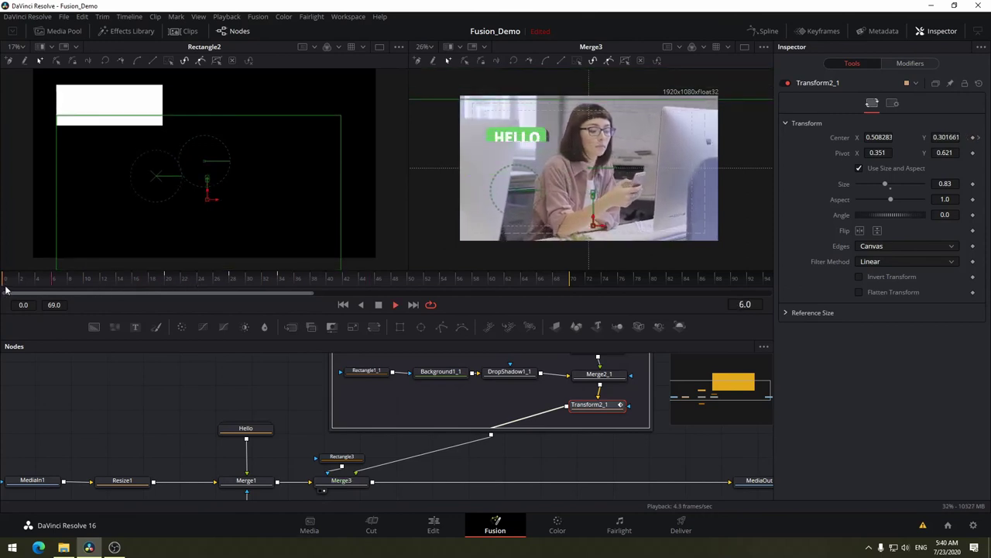
{"action": "key", "text": "space"}
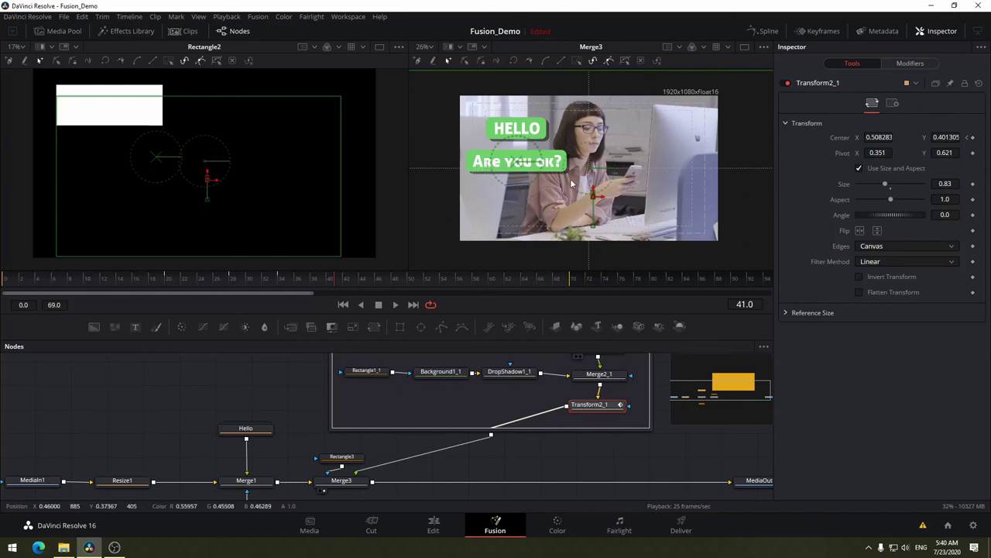
{"action": "left_click_drag", "start_coordinate": [290, 280], "coordinate": [281, 282]}
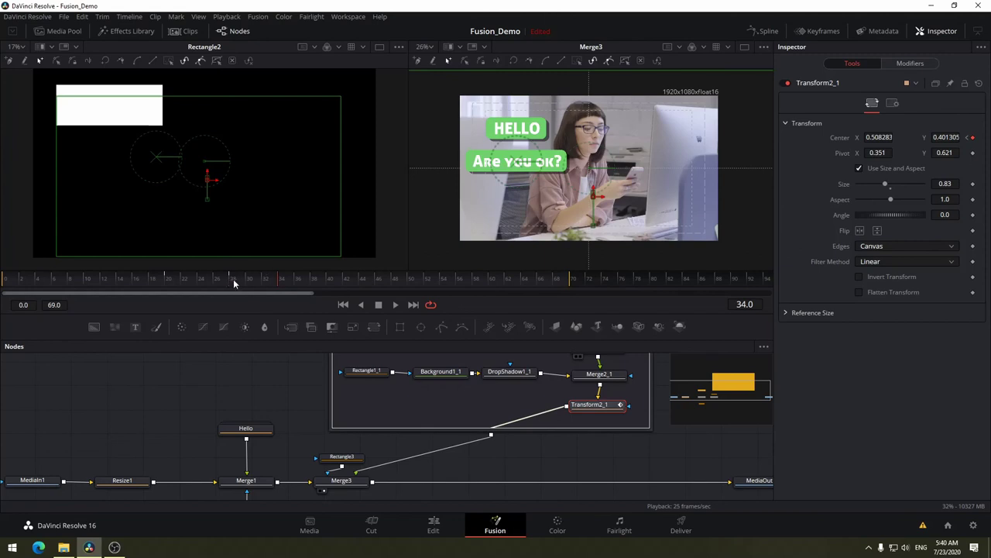
{"action": "left_click_drag", "start_coordinate": [233, 283], "coordinate": [167, 286]}
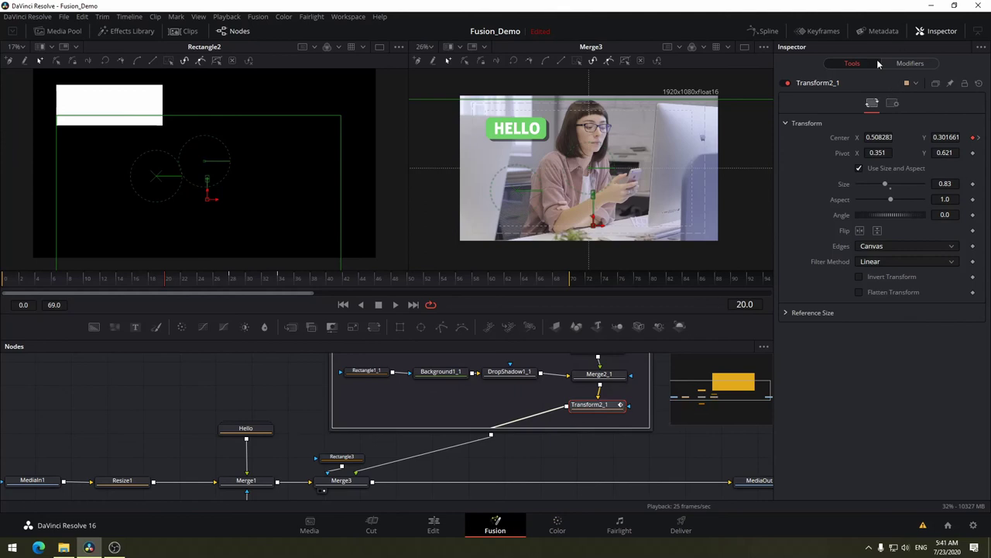
- In the Spline editor, smooth the Areyouok Displacement keys (frames 20–33) into an eased S-curve
{"action": "left_click", "coordinate": [757, 35]}
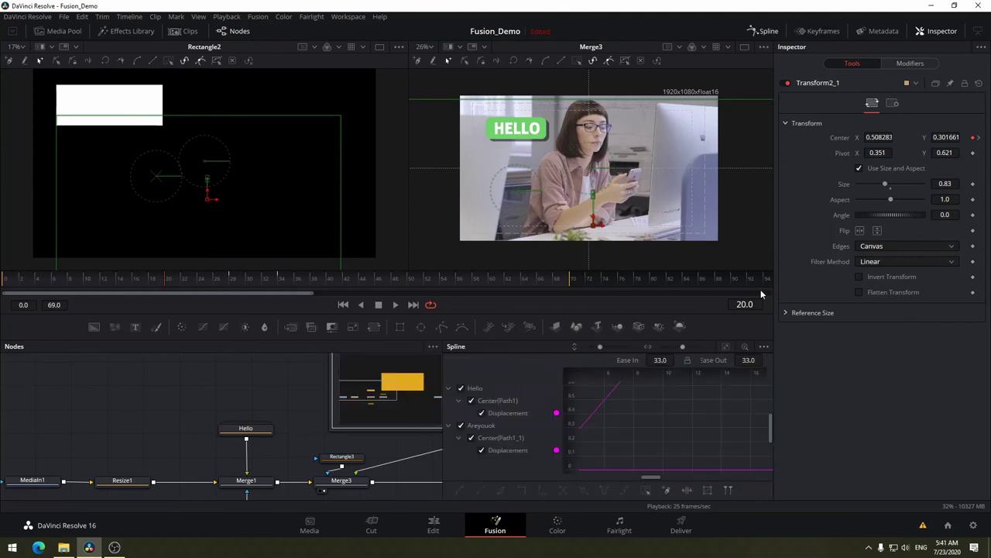
{"action": "left_click", "coordinate": [461, 389]}
{"action": "left_click", "coordinate": [461, 389]}
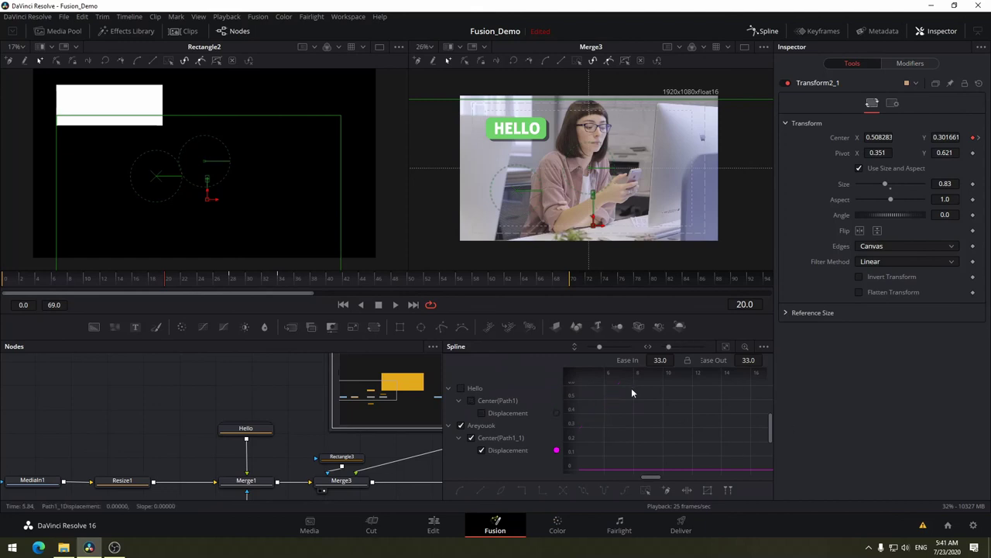
{"action": "left_click", "coordinate": [940, 31]}
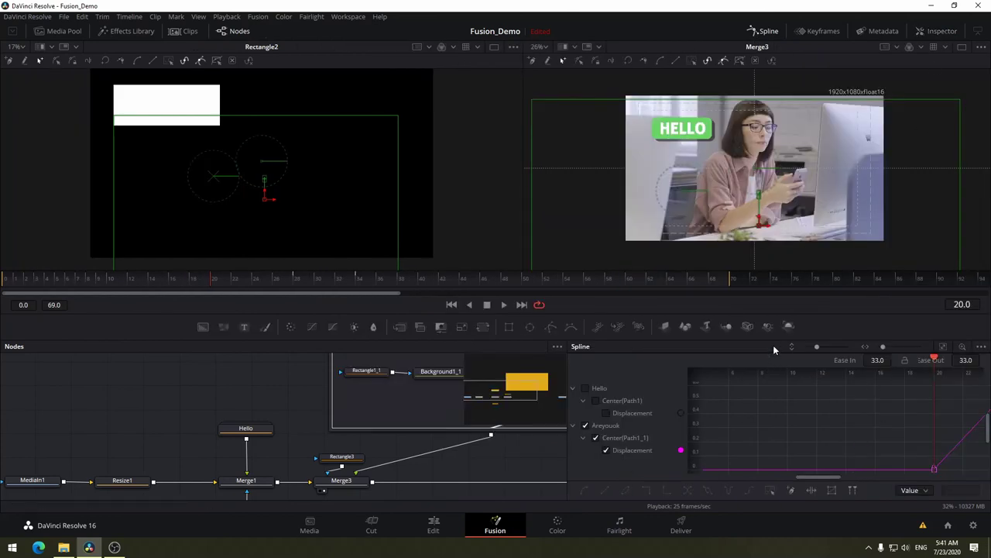
{"action": "left_click_drag", "start_coordinate": [766, 339], "coordinate": [787, 222]}
{"action": "left_click", "coordinate": [944, 230]}
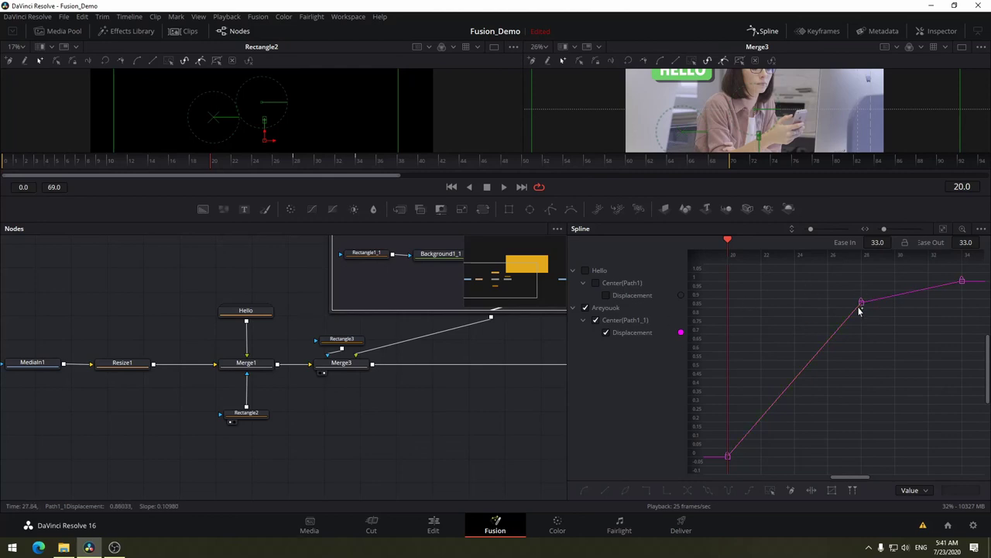
{"action": "left_click_drag", "start_coordinate": [981, 270], "coordinate": [717, 466]}
{"action": "key", "text": "s"}
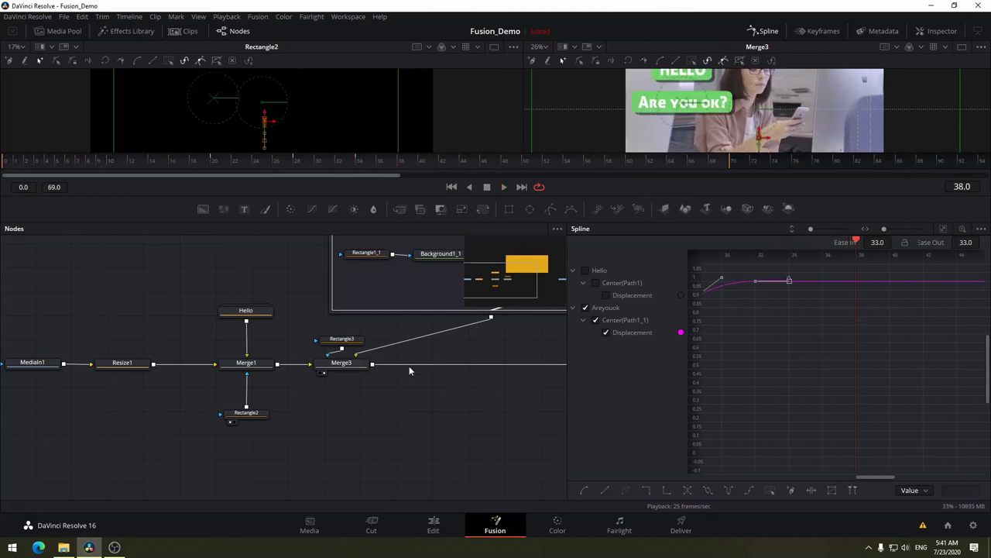
- Move the Areyouok group up, make it taller, and place Transform2_1 lower inside it
{"action": "mouse_move", "coordinate": [392, 325]}
{"action": "left_mouse_down"}
{"action": "mouse_move", "coordinate": [264, 436]}
{"action": "mouse_move", "coordinate": [205, 470]}
{"action": "left_mouse_up"}
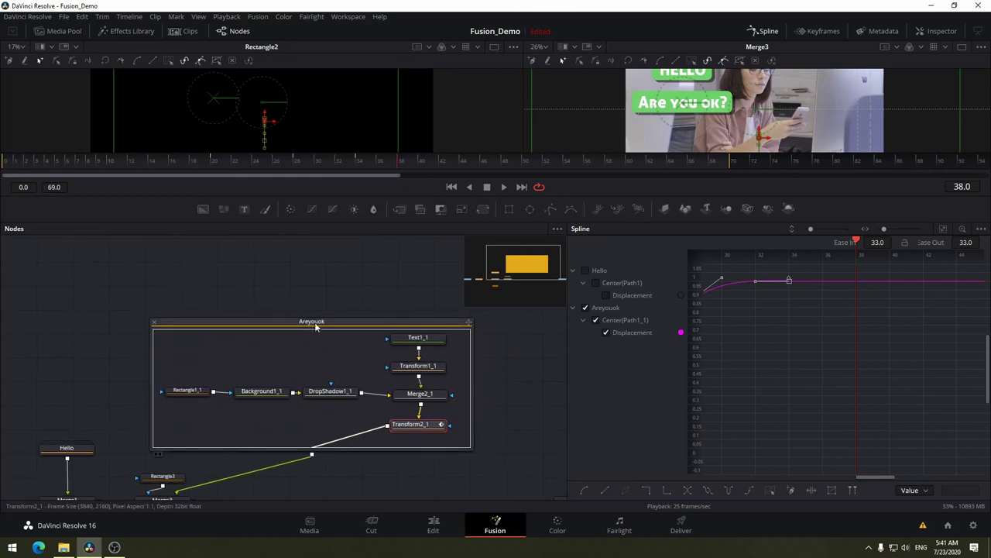
{"action": "left_click_drag", "start_coordinate": [315, 326], "coordinate": [310, 266]}
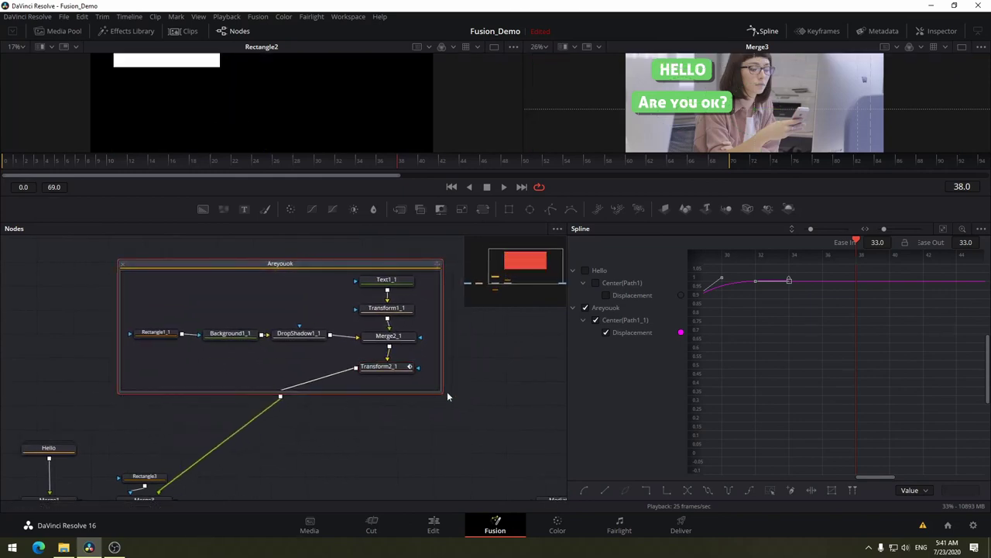
{"action": "left_click_drag", "start_coordinate": [447, 392], "coordinate": [450, 440]}
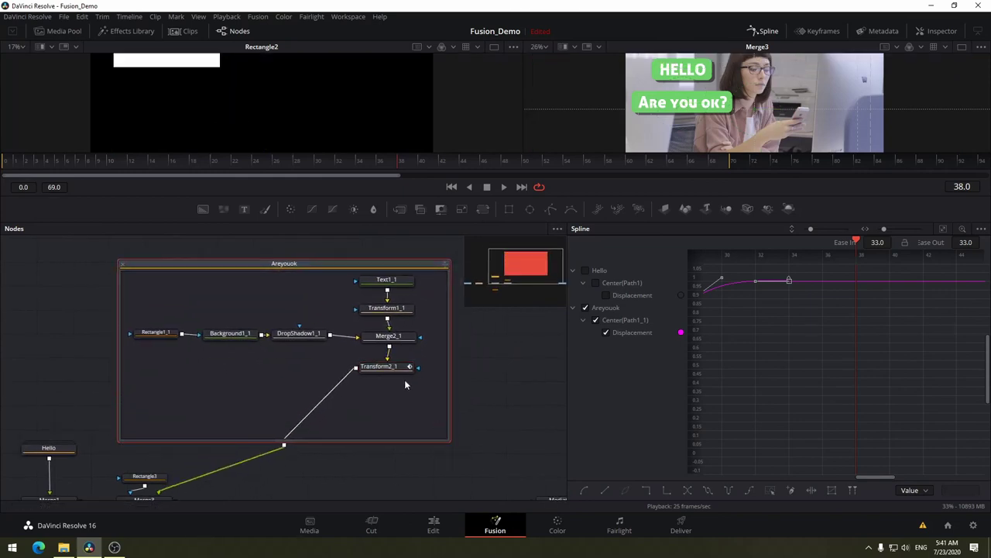
{"action": "left_click_drag", "start_coordinate": [383, 369], "coordinate": [382, 416]}
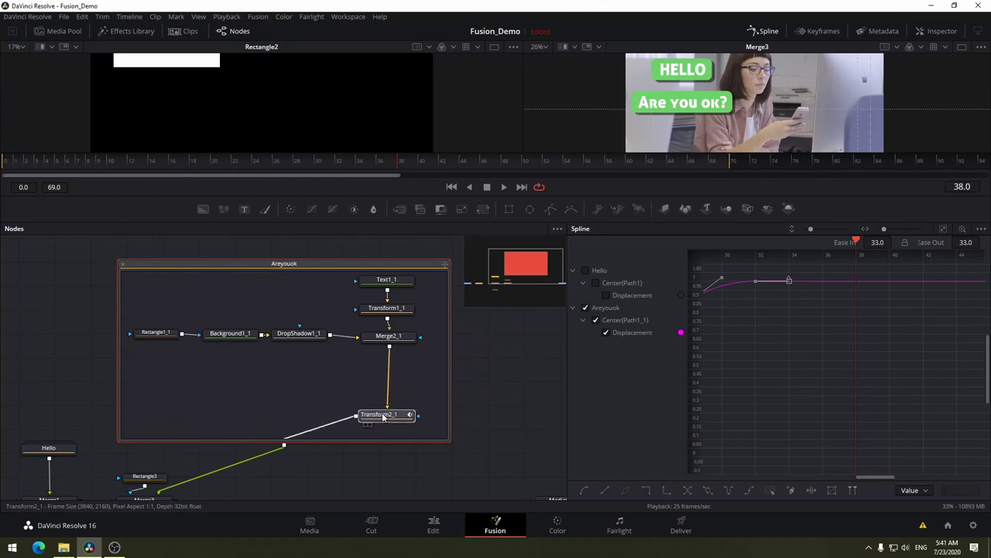
{"action": "left_click", "coordinate": [382, 416]}
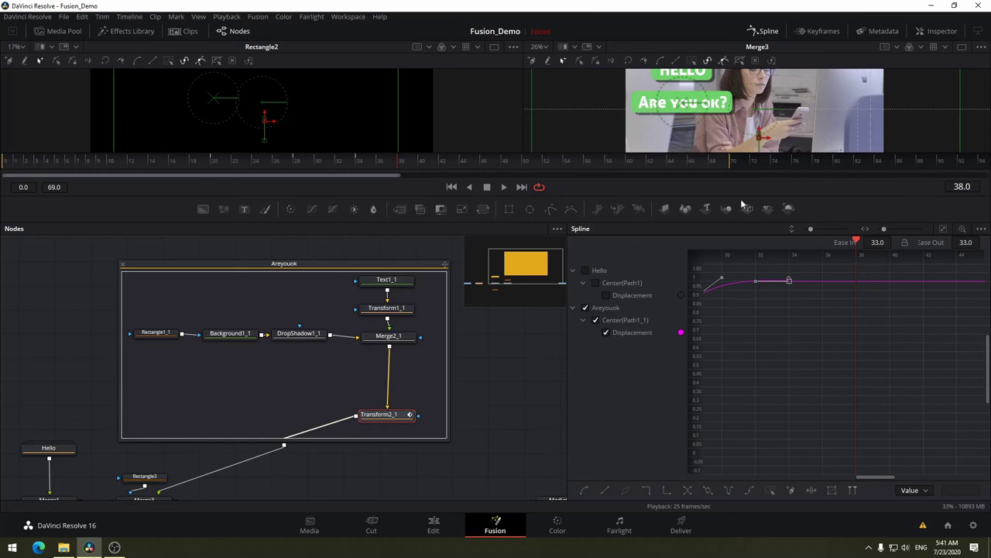
- Close the Spline editor, restore the Inspector, and enlarge the viewers above the node graph
{"action": "left_click", "coordinate": [765, 31]}
{"action": "left_click", "coordinate": [940, 31]}
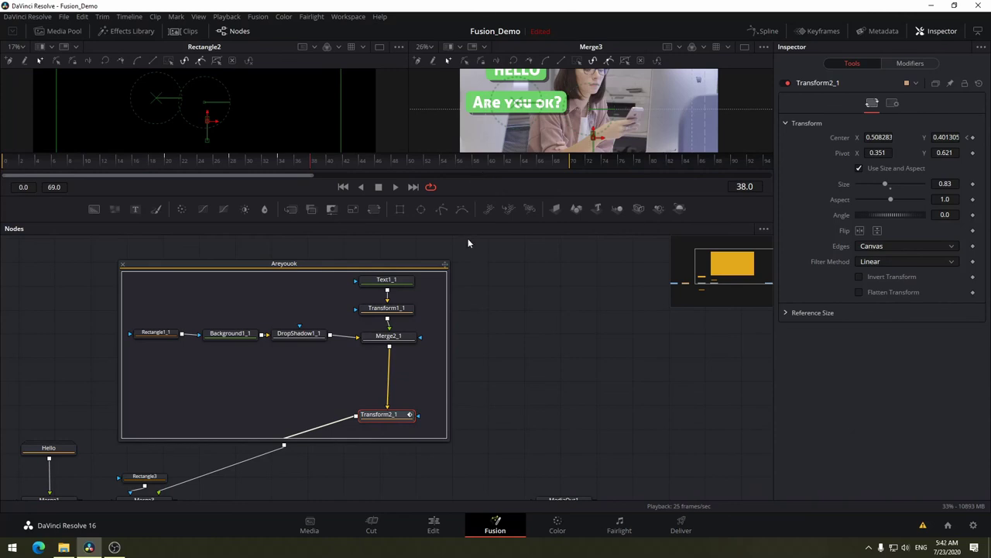
{"action": "left_click_drag", "start_coordinate": [468, 223], "coordinate": [467, 319]}
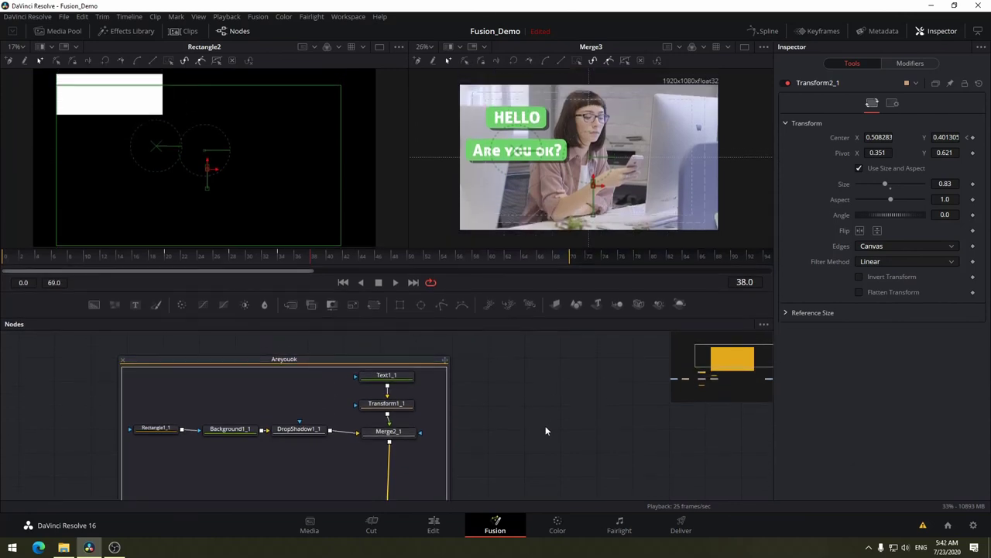
{"action": "left_click_drag", "start_coordinate": [545, 430], "coordinate": [576, 365]}
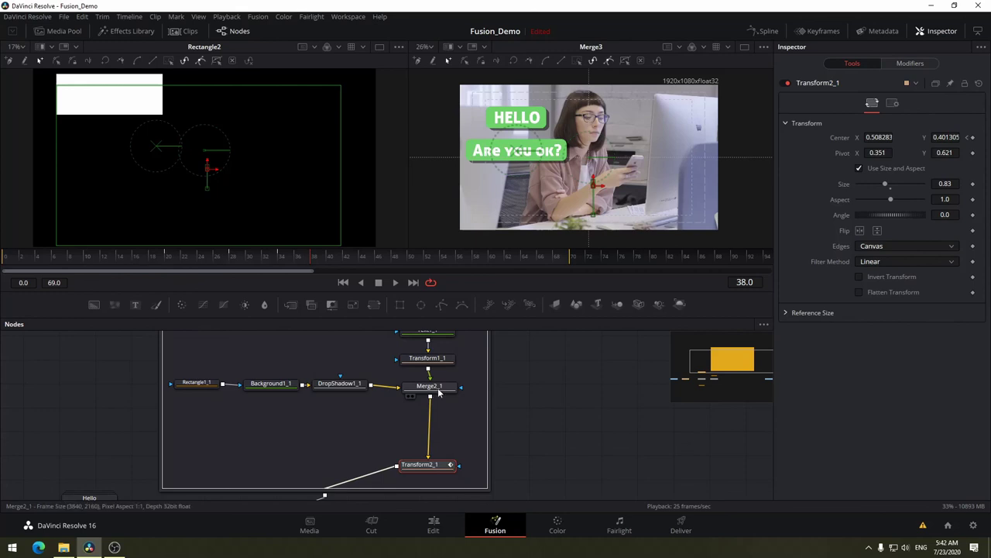
- Insert a Transform node (Transform3) after Merge2_1 via the Select Tool search for 'tra'
{"action": "left_click", "coordinate": [447, 388]}
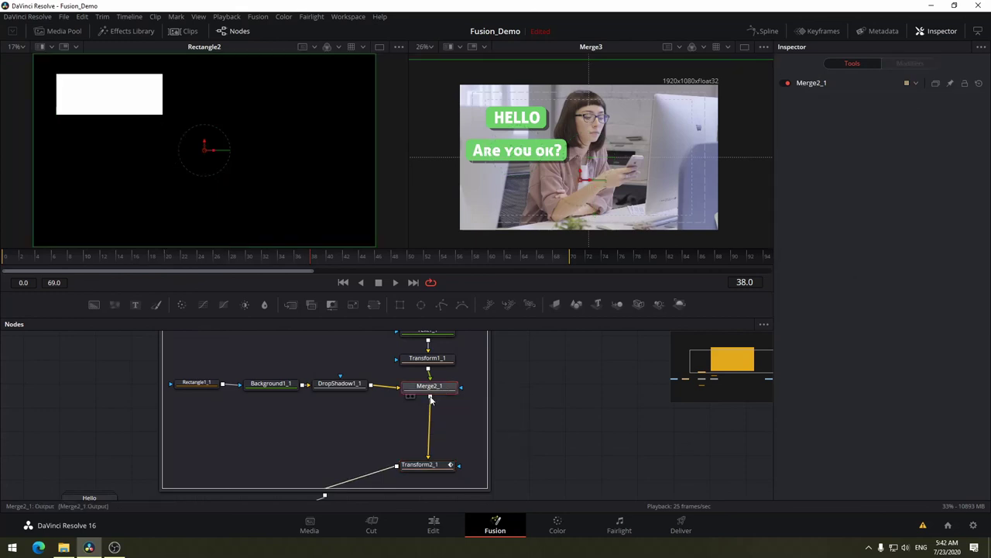
{"action": "key", "text": "shift+space"}
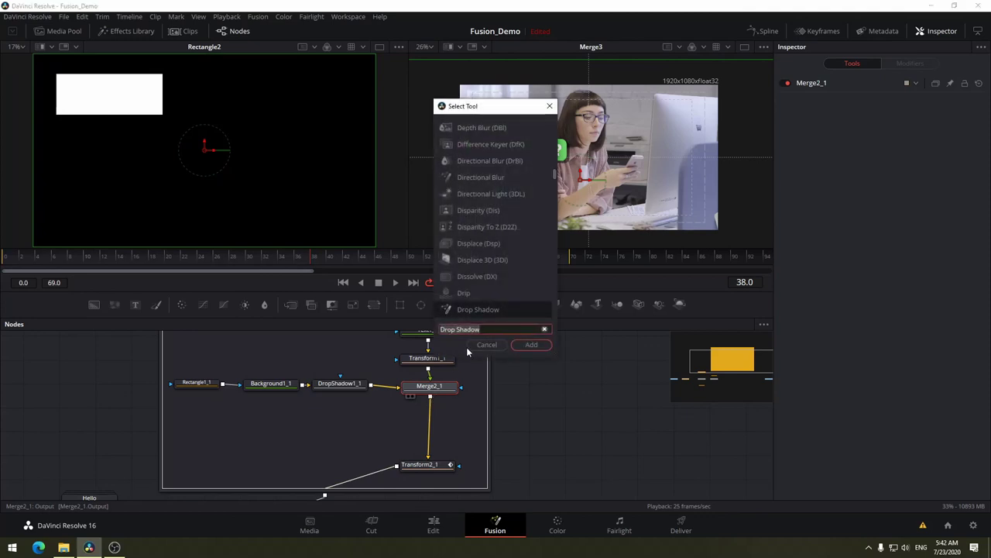
{"action": "type", "text": "tra"}
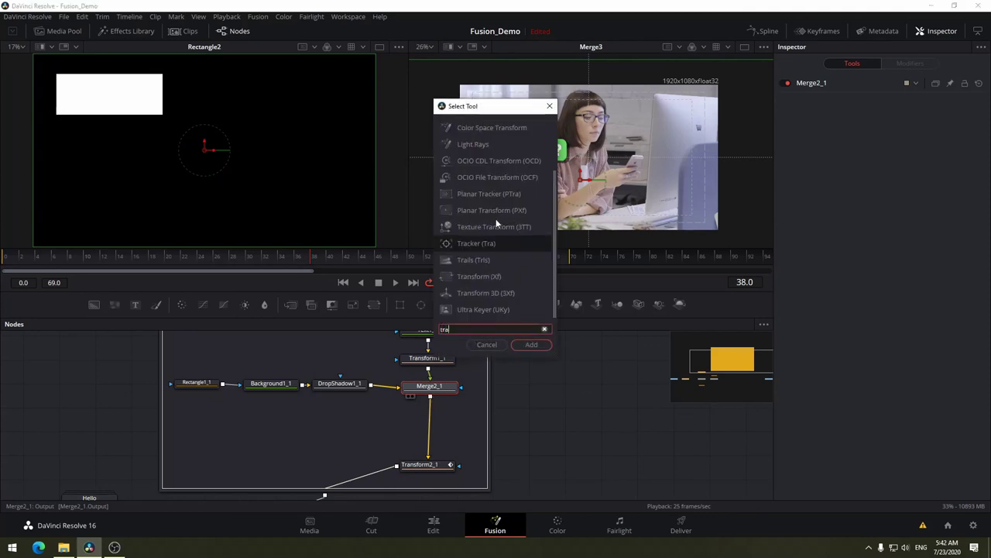
{"action": "left_click", "coordinate": [493, 280]}
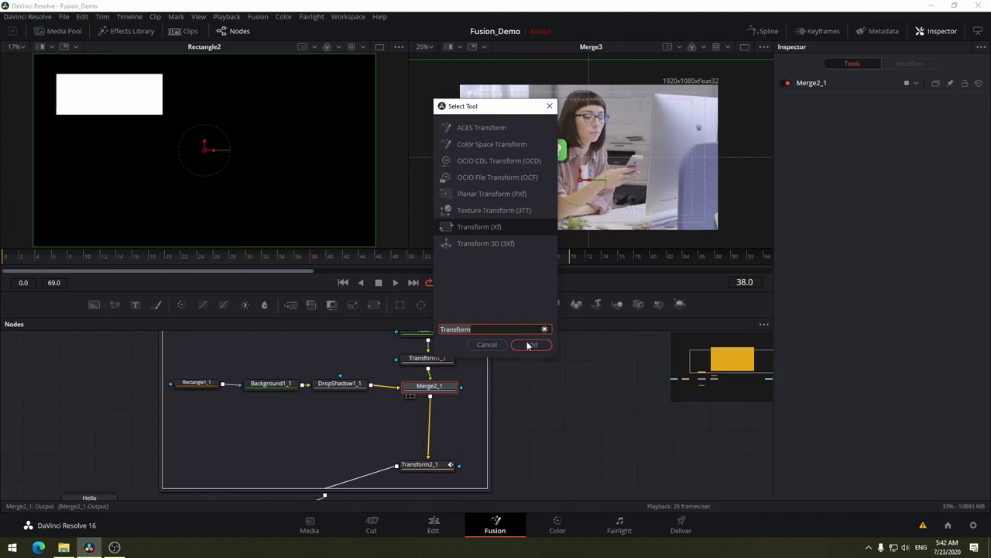
{"action": "left_click", "coordinate": [529, 345]}
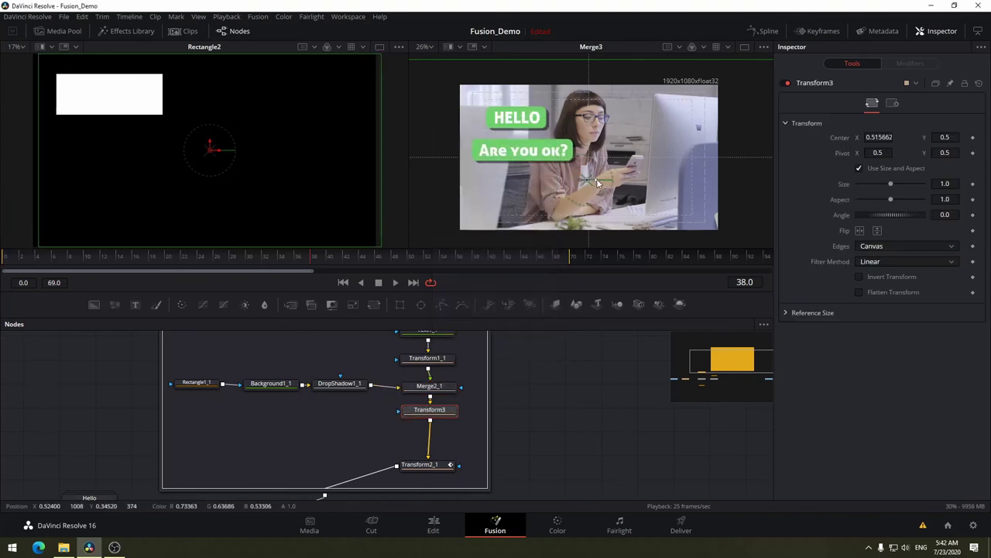
- Nudge the 'Are you ok?' bubble right to Center X 0.545783 and play the shot back
{"action": "left_click_drag", "start_coordinate": [589, 179], "coordinate": [610, 182]}
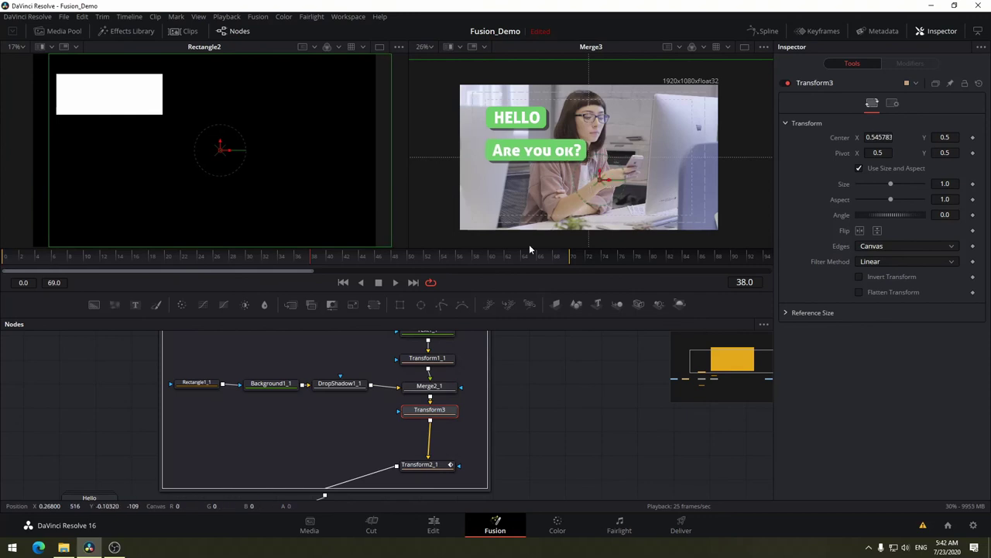
{"action": "mouse_move", "coordinate": [318, 258]}
{"action": "left_mouse_down"}
{"action": "mouse_move", "coordinate": [167, 258]}
{"action": "mouse_move", "coordinate": [368, 254]}
{"action": "mouse_move", "coordinate": [25, 255]}
{"action": "left_mouse_up"}
{"action": "key", "text": "space"}
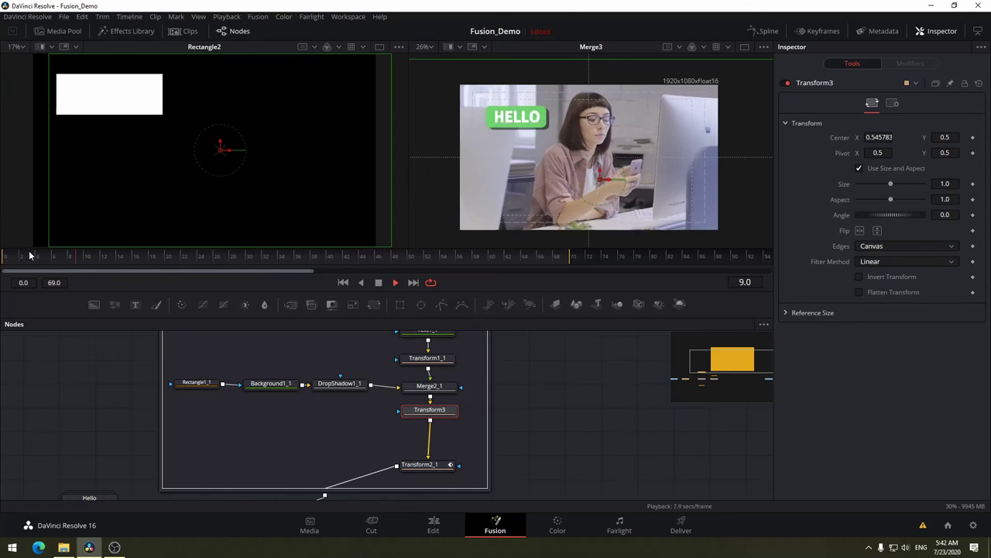
{"action": "key", "text": "space"}
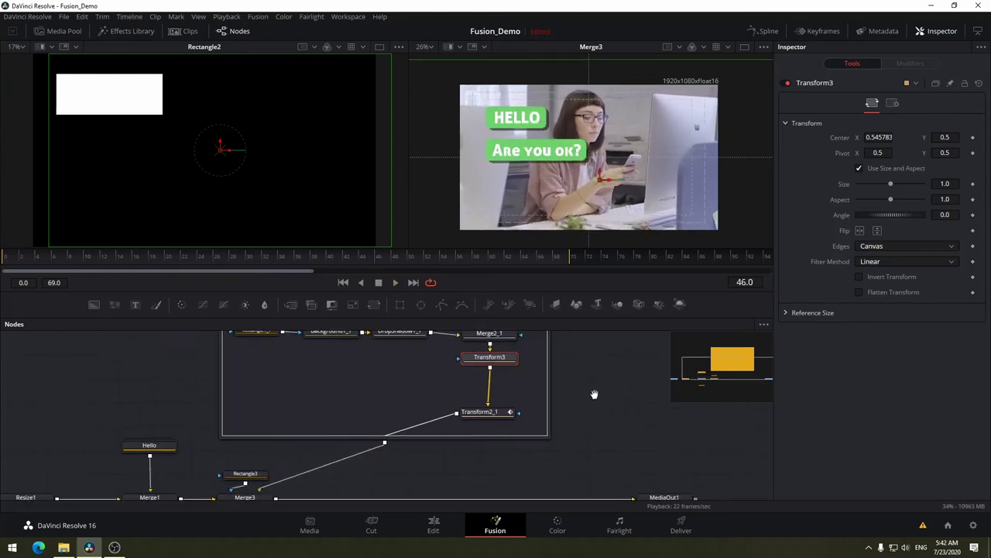
{"action": "left_click_drag", "start_coordinate": [533, 448], "coordinate": [627, 469]}
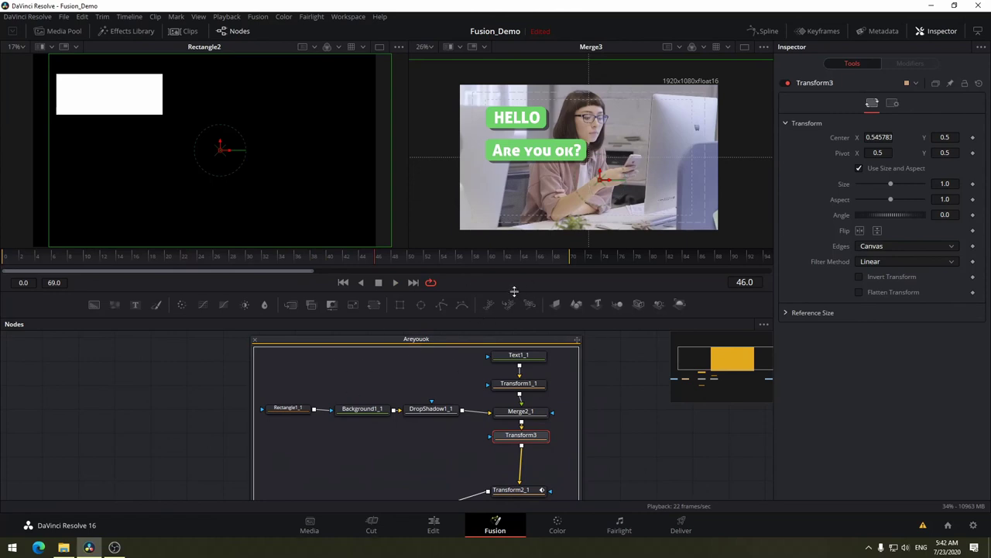
- Collapse the Areyouok group and place it above Merge3, with Rectangle3 lined up below
{"action": "left_click", "coordinate": [254, 339]}
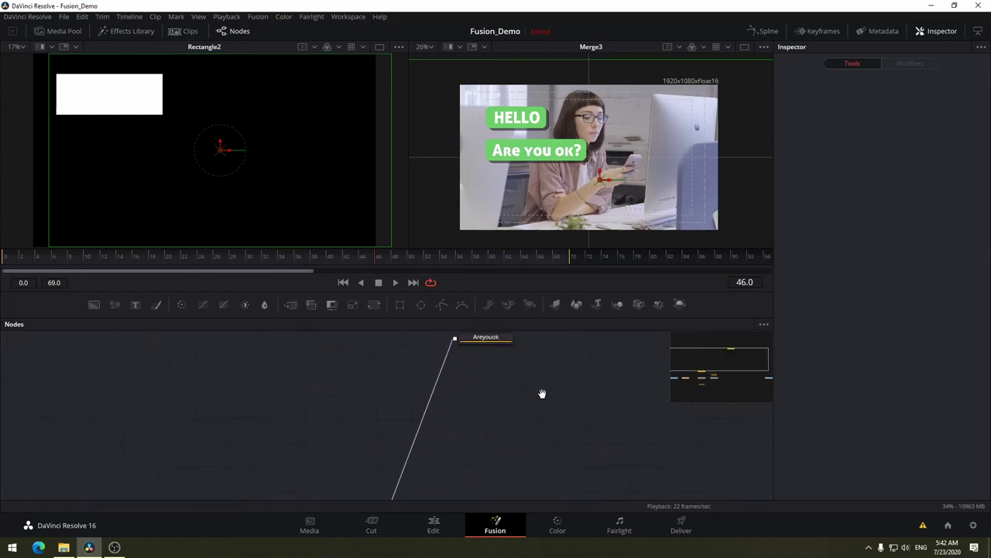
{"action": "left_click_drag", "start_coordinate": [488, 343], "coordinate": [430, 479]}
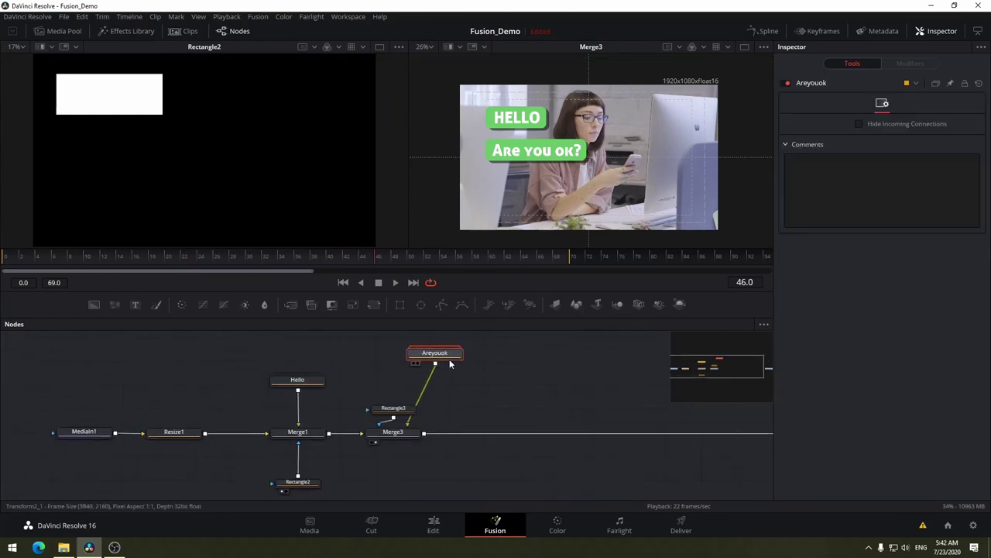
{"action": "left_click_drag", "start_coordinate": [454, 361], "coordinate": [403, 360]}
{"action": "left_click_drag", "start_coordinate": [393, 414], "coordinate": [393, 488]}
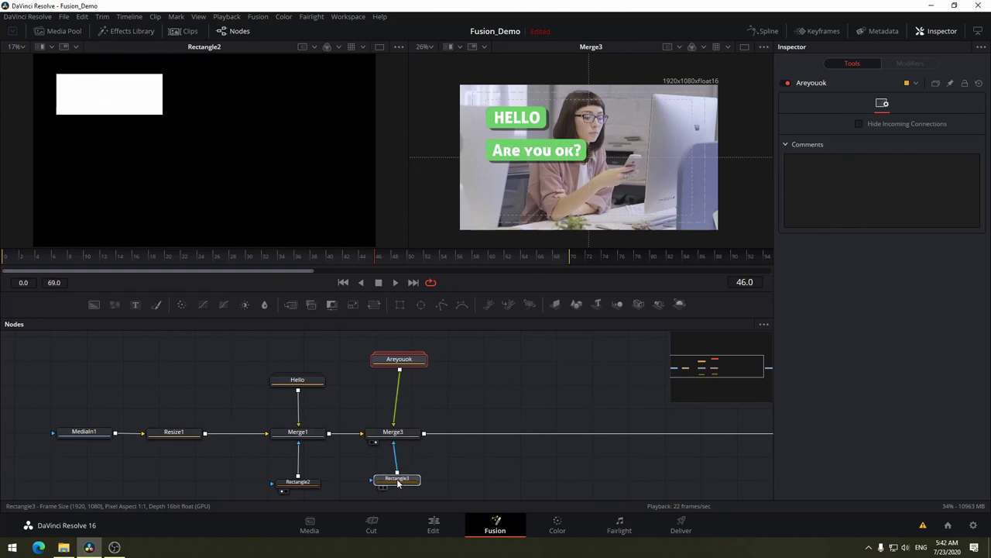
{"action": "mouse_move", "coordinate": [412, 353]}
{"action": "left_mouse_down"}
{"action": "mouse_move", "coordinate": [398, 378]}
{"action": "mouse_move", "coordinate": [406, 371]}
{"action": "left_mouse_up"}
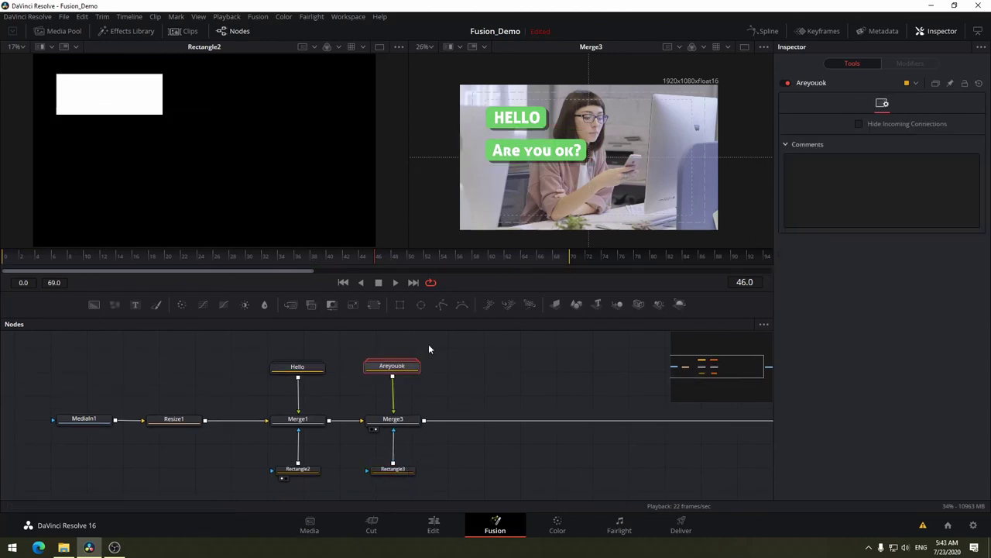
- Play and scrub the composition from the start to check timing, then show the Keyframes view
{"action": "left_click", "coordinate": [20, 258]}
{"action": "key", "text": "space"}
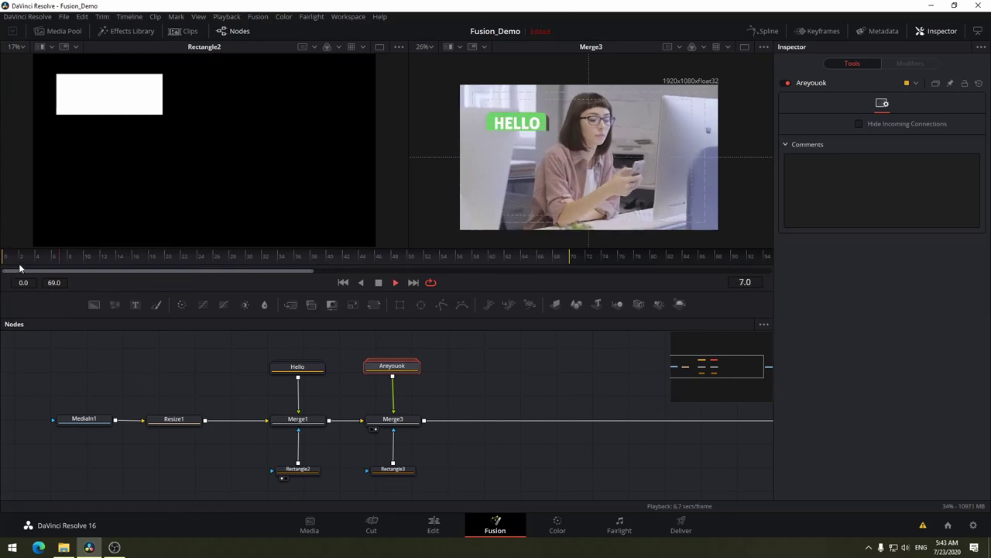
{"action": "key", "text": "space"}
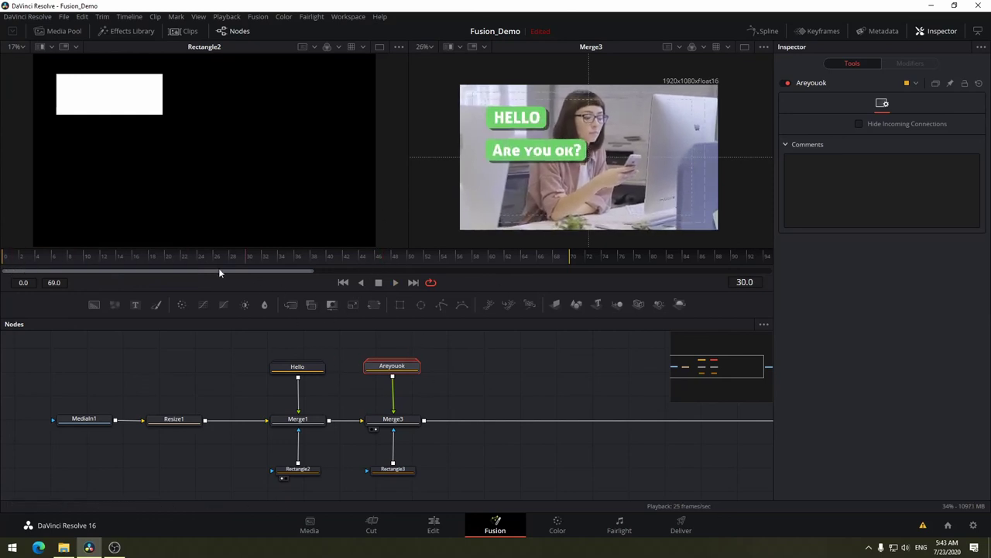
{"action": "left_click_drag", "start_coordinate": [218, 272], "coordinate": [566, 277]}
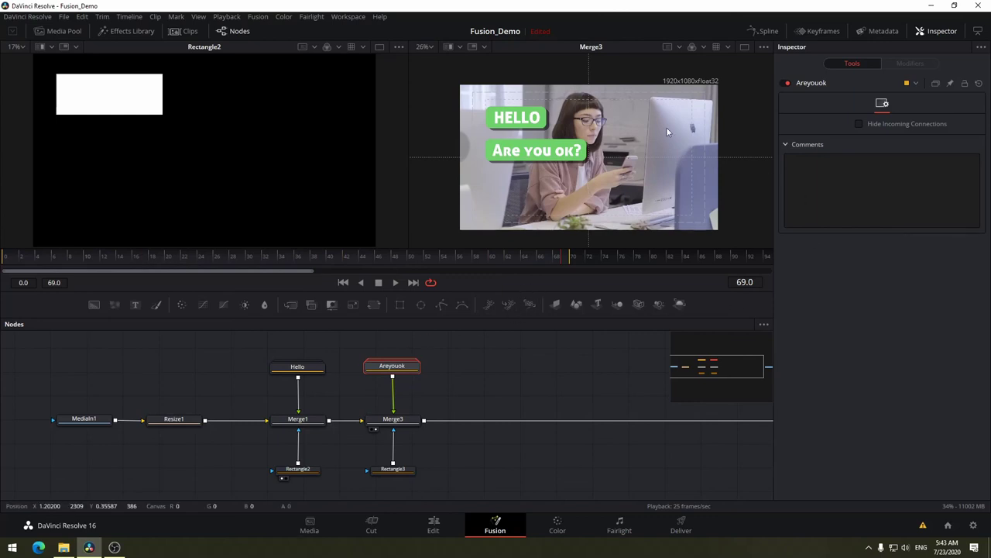
{"action": "left_click", "coordinate": [824, 31]}
{"action": "left_click_drag", "start_coordinate": [684, 364], "coordinate": [620, 367]}
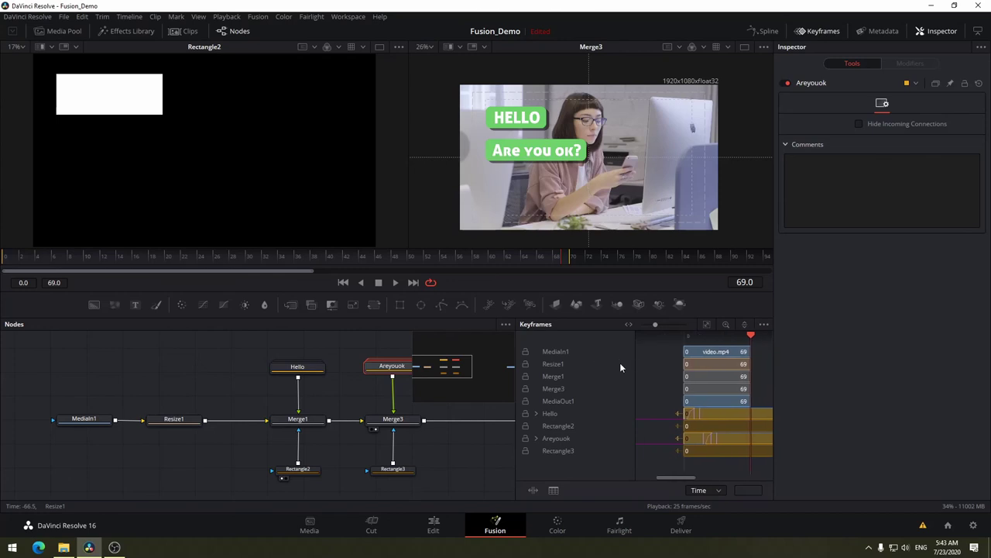
- Hide the Inspector, widen the keyframe area, select the Areyouok track and fit all timing bars
{"action": "left_click", "coordinate": [933, 32]}
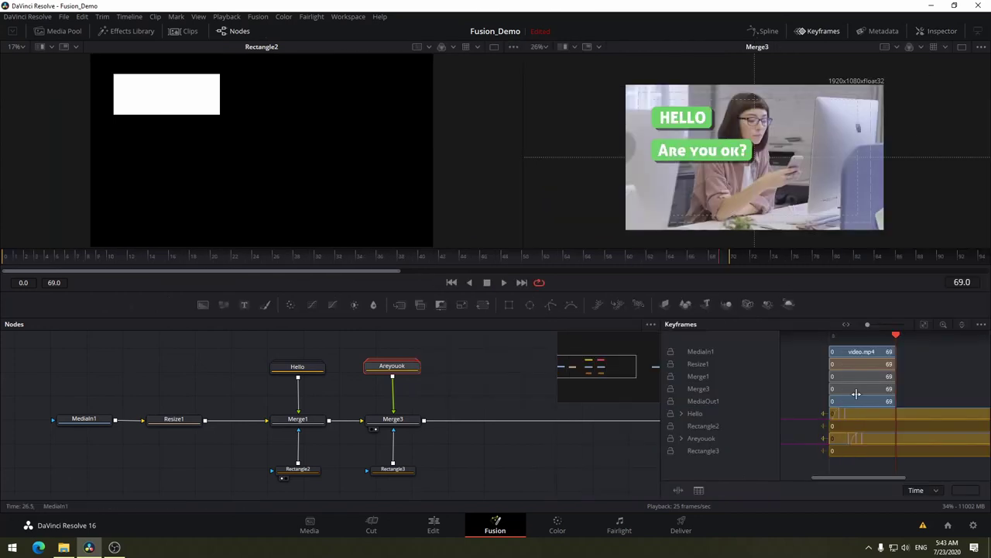
{"action": "left_click_drag", "start_coordinate": [660, 359], "coordinate": [506, 372]}
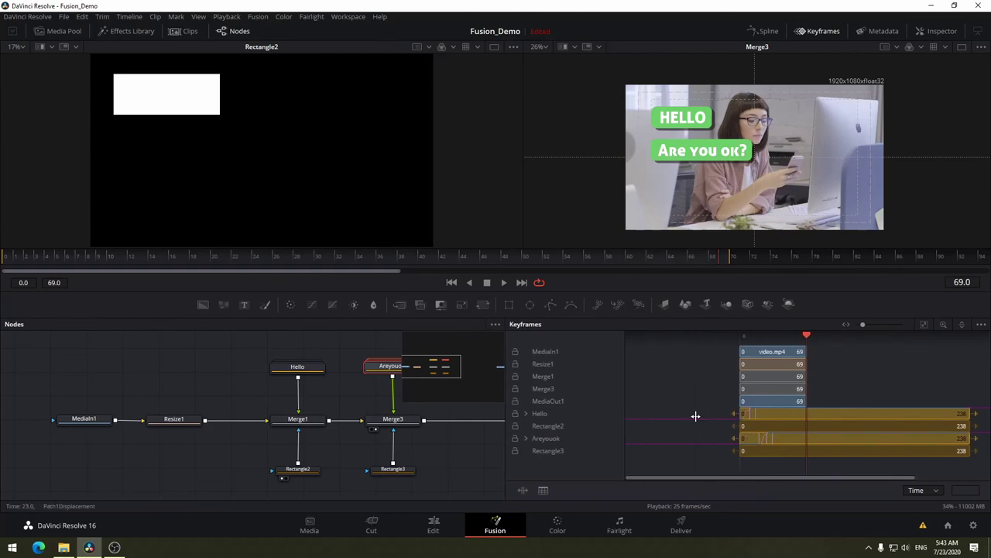
{"action": "scroll", "coordinate": [772, 437], "scroll_direction": "right", "scroll_amount": 2}
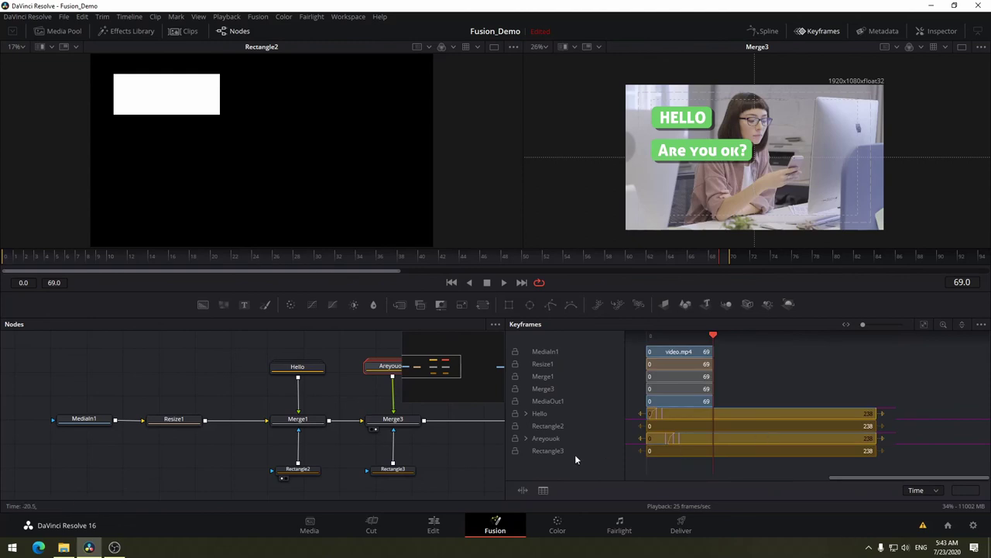
{"action": "left_click", "coordinate": [553, 440]}
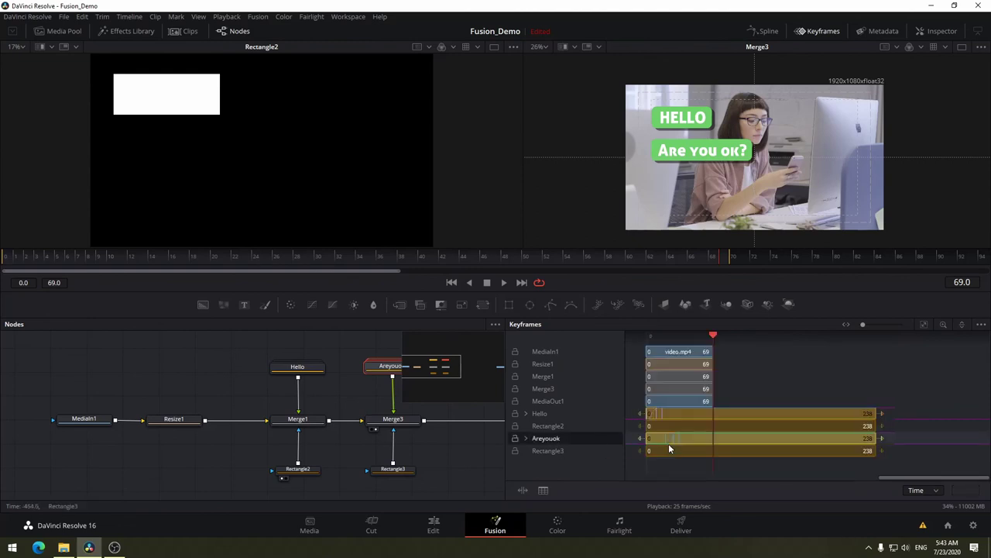
{"action": "left_click", "coordinate": [926, 325]}
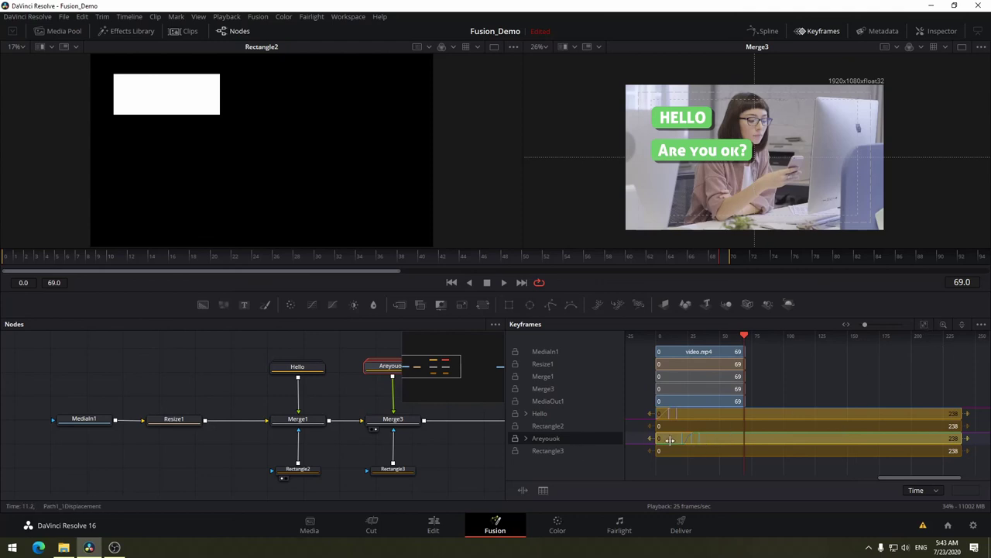
- Zoom the Keyframes timeline so every track spanning frames 0 to 69 is visible
{"action": "scroll", "coordinate": [699, 439], "scroll_direction": "up", "scroll_amount": 2}
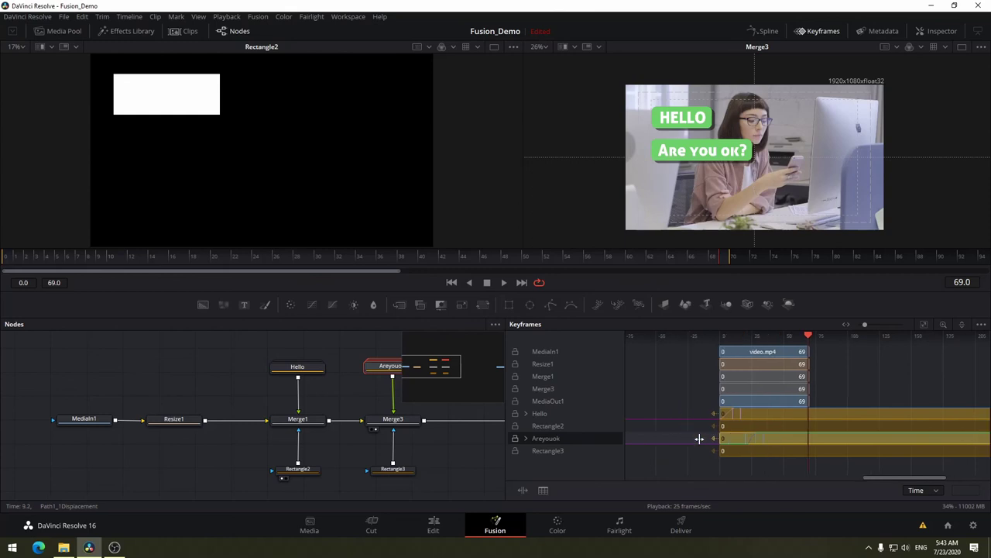
{"action": "scroll", "coordinate": [753, 443], "scroll_direction": "up", "scroll_amount": 1}
{"action": "scroll", "coordinate": [801, 437], "scroll_direction": "up", "scroll_amount": 1}
{"action": "scroll", "coordinate": [803, 434], "scroll_direction": "up", "scroll_amount": 2}
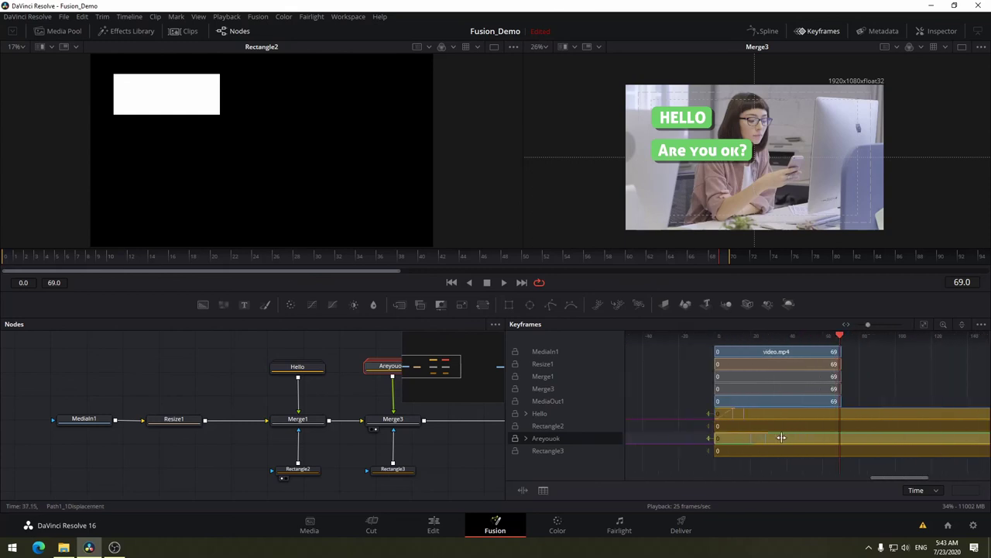
{"action": "scroll", "coordinate": [777, 438], "scroll_direction": "up", "scroll_amount": 2}
{"action": "scroll", "coordinate": [777, 437], "scroll_direction": "down", "scroll_amount": 2}
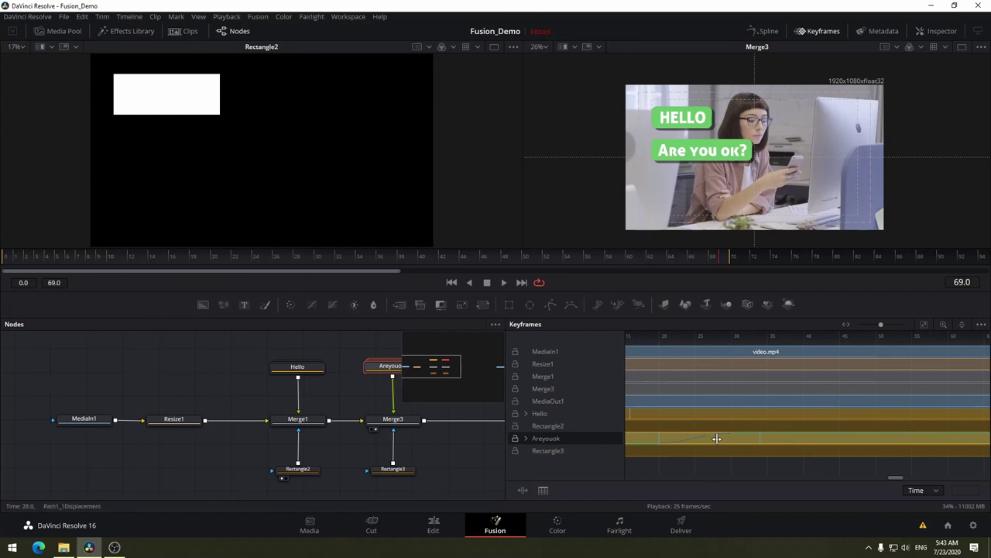
{"action": "scroll", "coordinate": [723, 430], "scroll_direction": "down", "scroll_amount": 1}
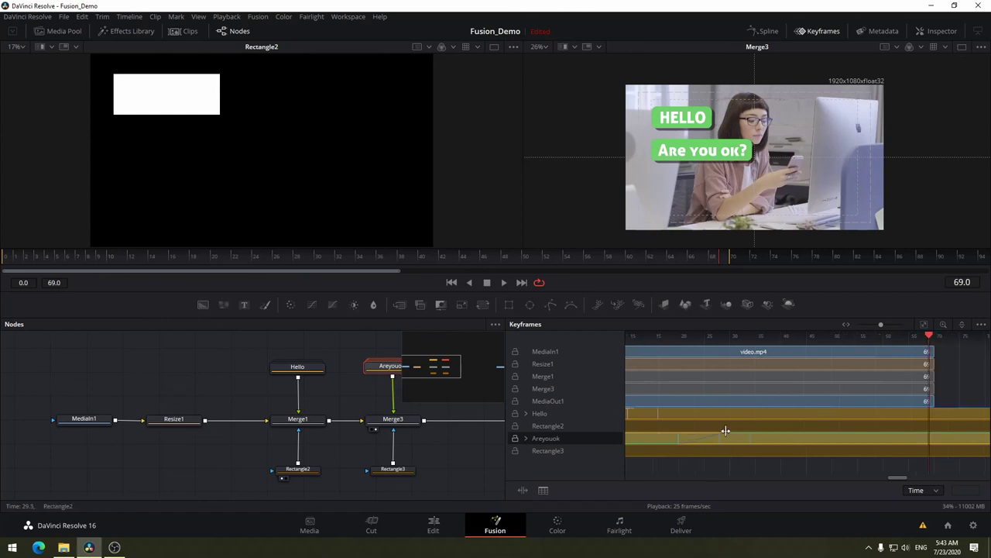
{"action": "scroll", "coordinate": [724, 429], "scroll_direction": "down", "scroll_amount": 1}
{"action": "scroll", "coordinate": [725, 430], "scroll_direction": "down", "scroll_amount": 1}
{"action": "scroll", "coordinate": [725, 429], "scroll_direction": "up", "scroll_amount": 1}
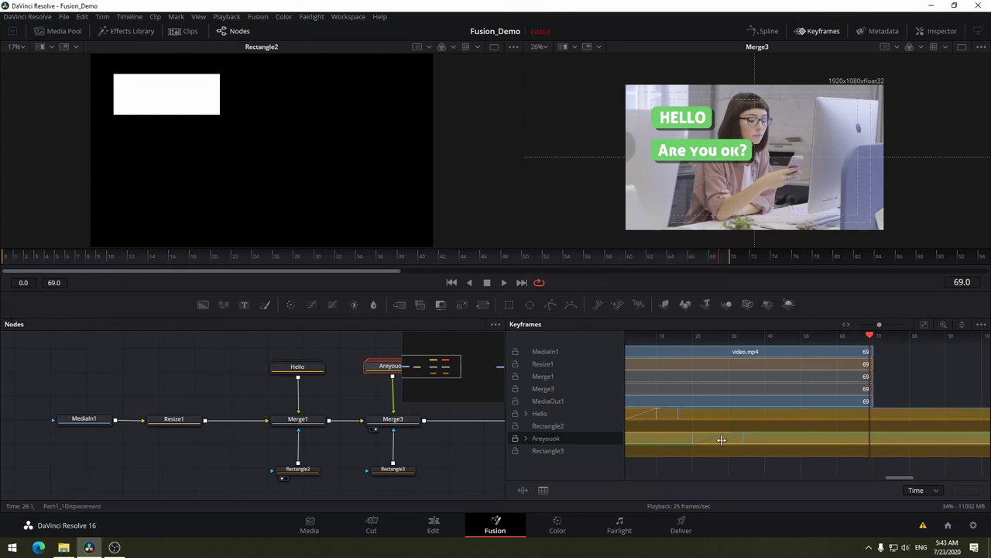
{"action": "scroll", "coordinate": [721, 439], "scroll_direction": "up", "scroll_amount": 1}
{"action": "scroll", "coordinate": [722, 440], "scroll_direction": "down", "scroll_amount": 3}
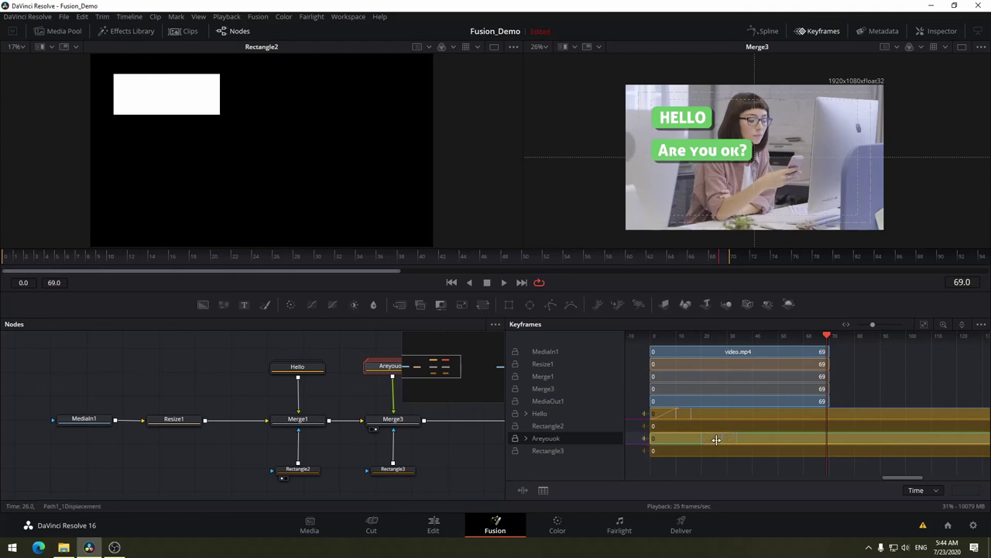
- Expand Areyouok's child tracks and move the Path1 displacement keyframe to frame 31
{"action": "left_click", "coordinate": [527, 437]}
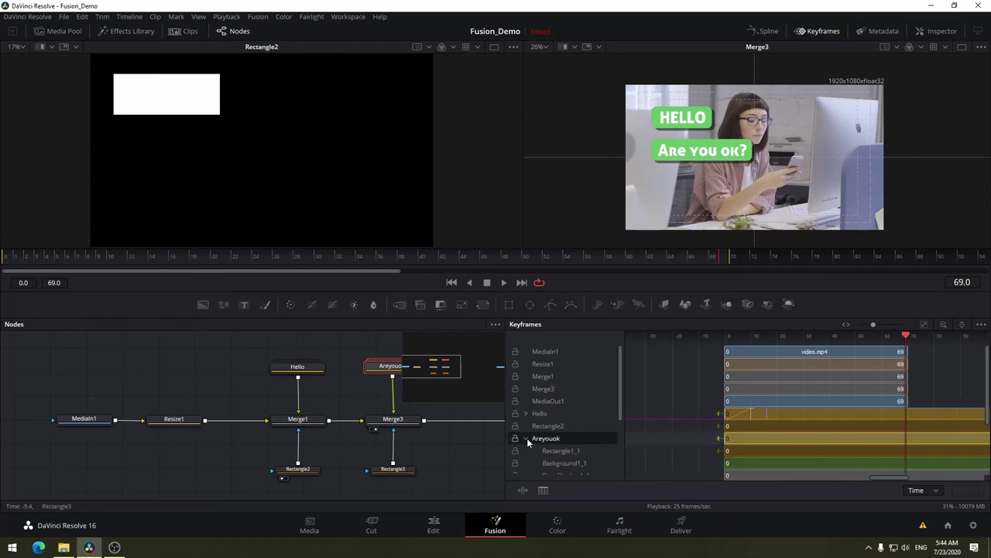
{"action": "scroll", "coordinate": [778, 445], "scroll_direction": "down", "scroll_amount": 2}
{"action": "scroll", "coordinate": [778, 445], "scroll_direction": "down", "scroll_amount": 2}
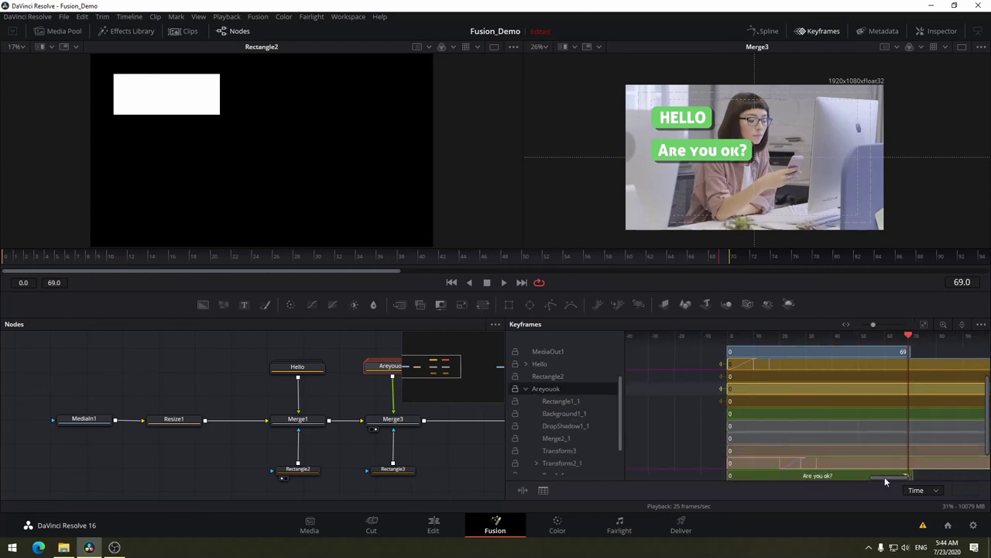
{"action": "scroll", "coordinate": [885, 476], "scroll_direction": "left", "scroll_amount": 2}
{"action": "left_click_drag", "start_coordinate": [831, 469], "coordinate": [818, 468]}
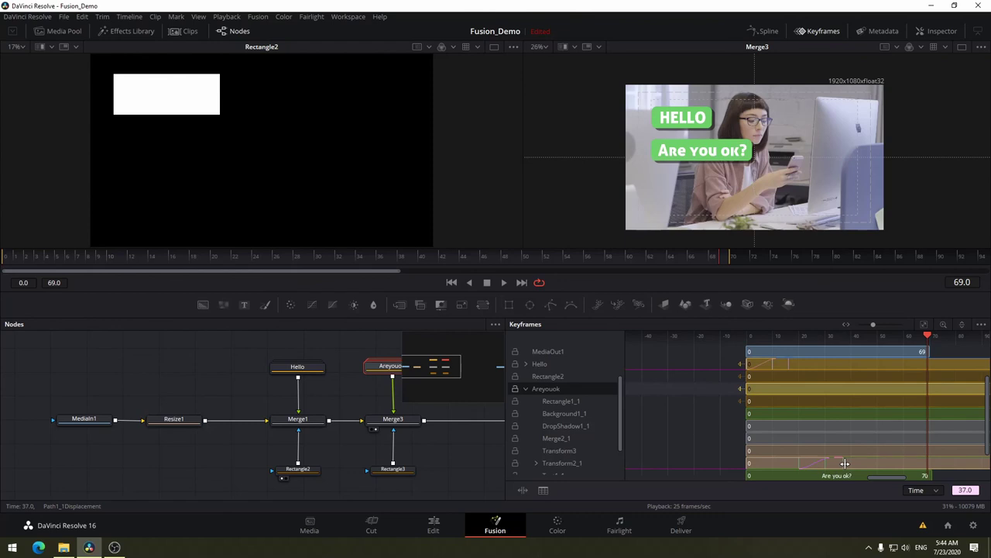
{"action": "scroll", "coordinate": [845, 463], "scroll_direction": "up", "scroll_amount": 5}
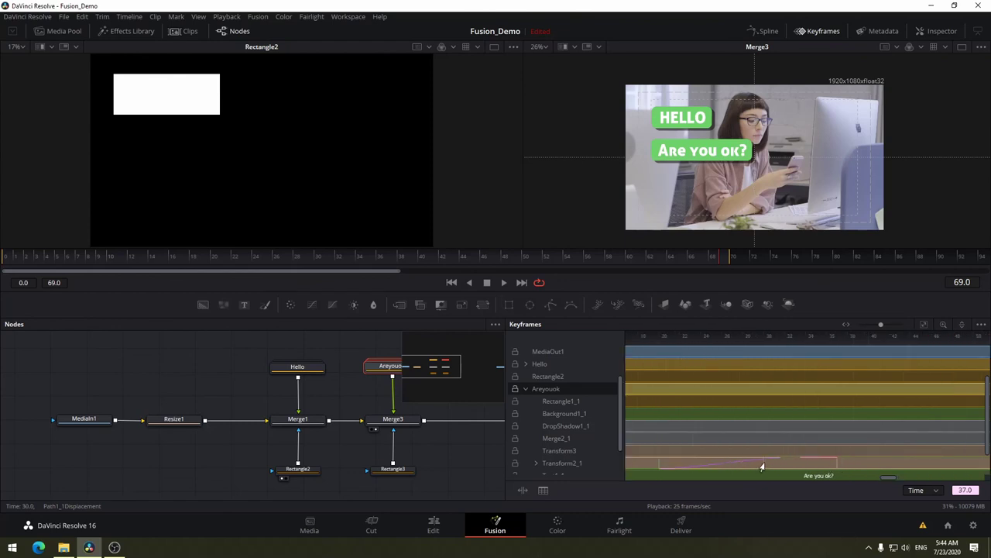
{"action": "left_click_drag", "start_coordinate": [769, 463], "coordinate": [774, 462]}
- Play the composition from the start to review the new title timing
{"action": "scroll", "coordinate": [774, 463], "scroll_direction": "down", "scroll_amount": 3}
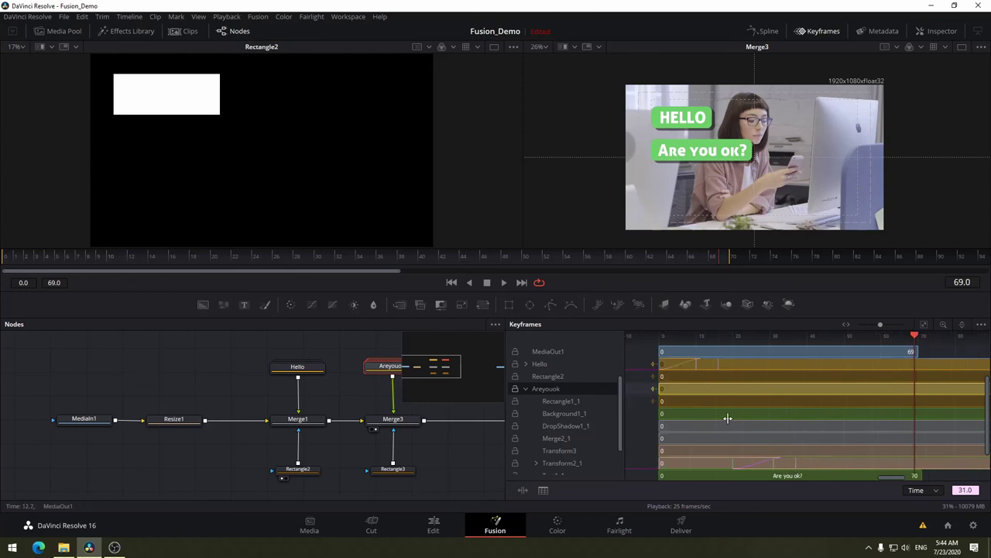
{"action": "left_click", "coordinate": [6, 256]}
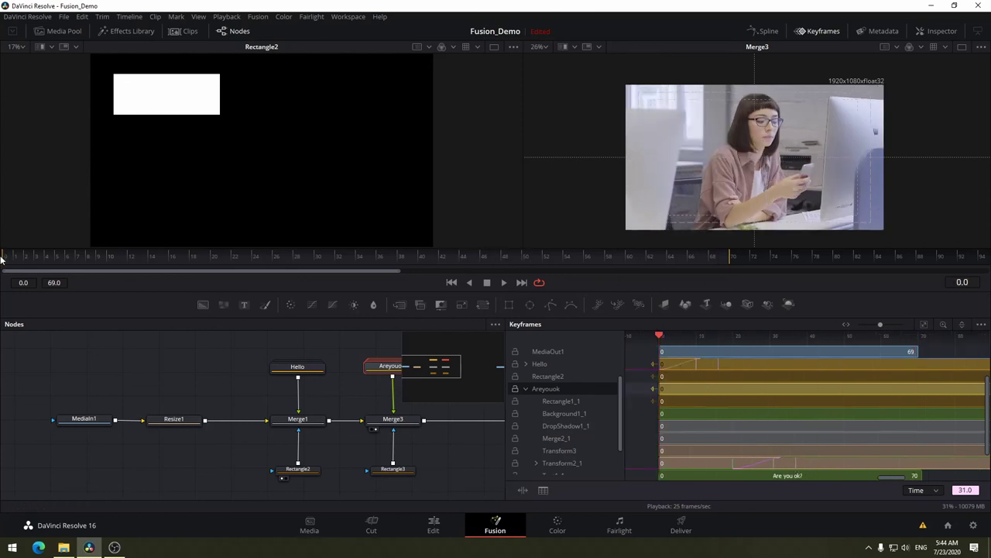
{"action": "key", "text": "space"}
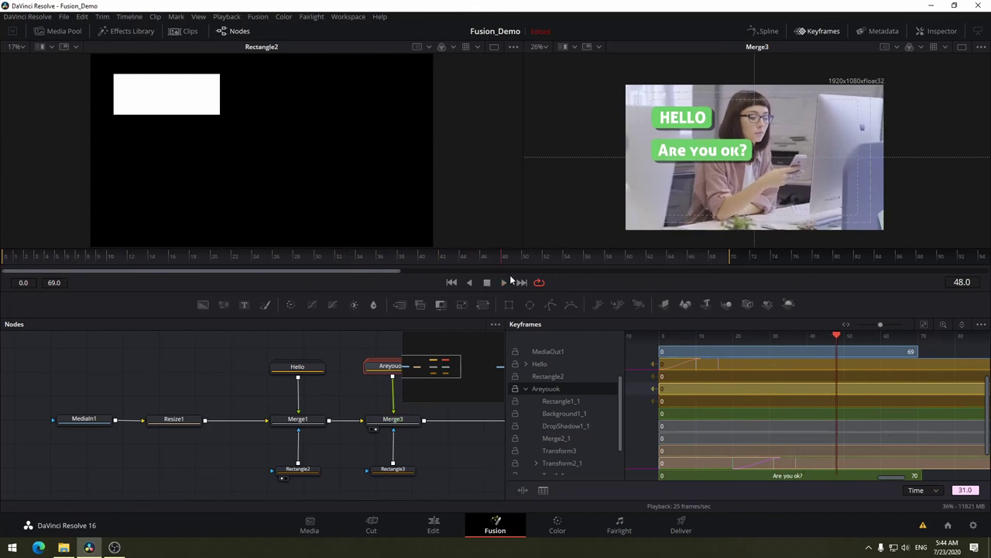
- Drag MediaOut1 beside Merge3, then bring back the keyframe tracks and pan to the full bars
{"action": "left_click", "coordinate": [825, 31]}
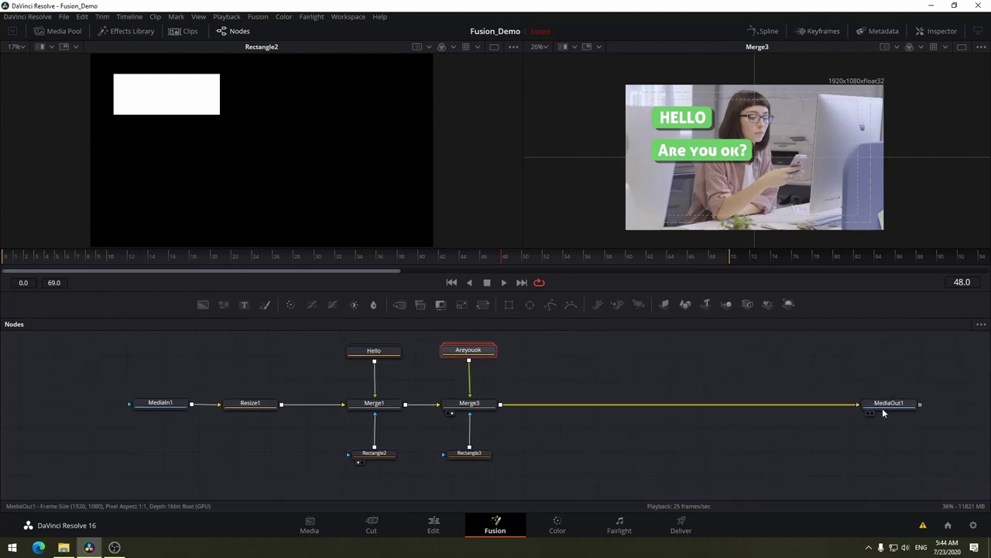
{"action": "left_click_drag", "start_coordinate": [882, 413], "coordinate": [580, 411]}
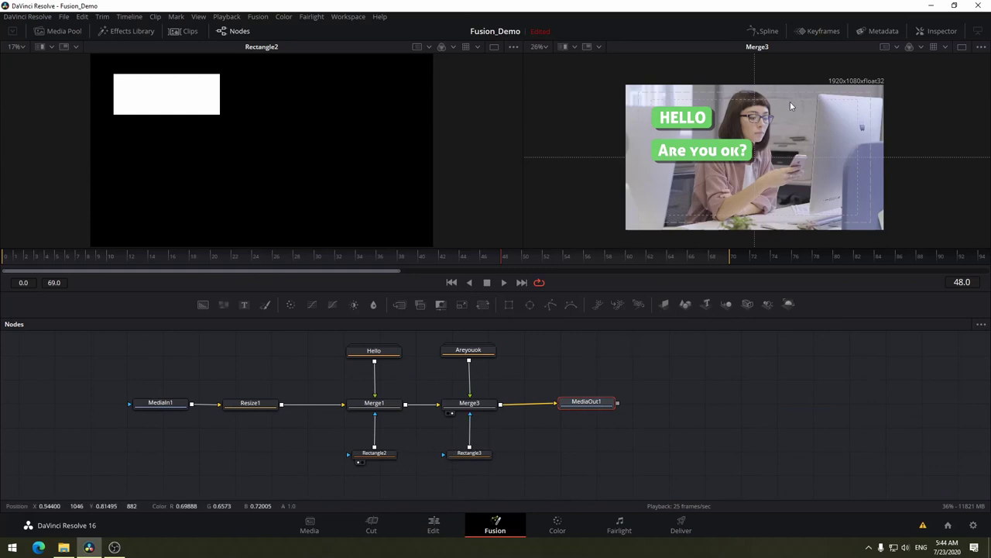
{"action": "left_click", "coordinate": [825, 32]}
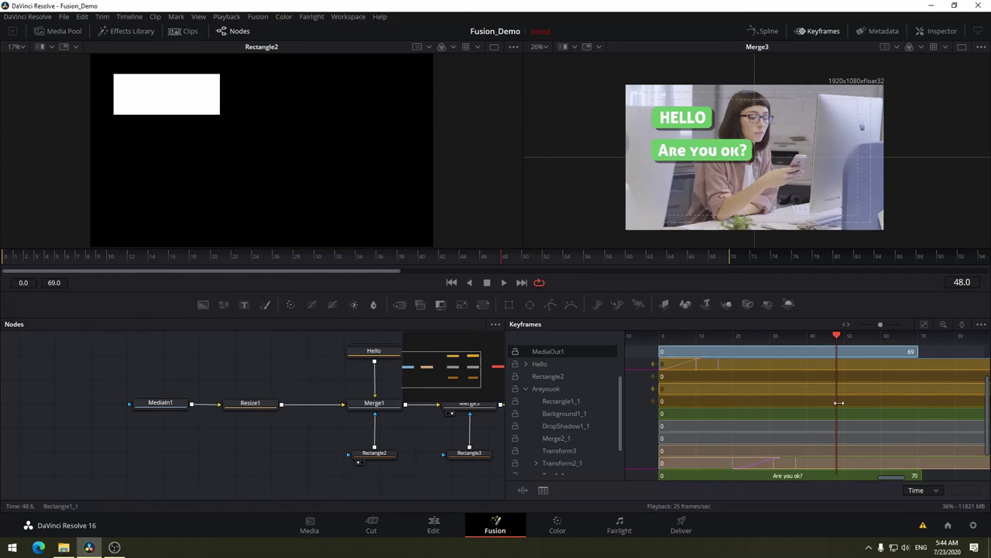
{"action": "scroll", "coordinate": [839, 403], "scroll_direction": "down", "scroll_amount": 5}
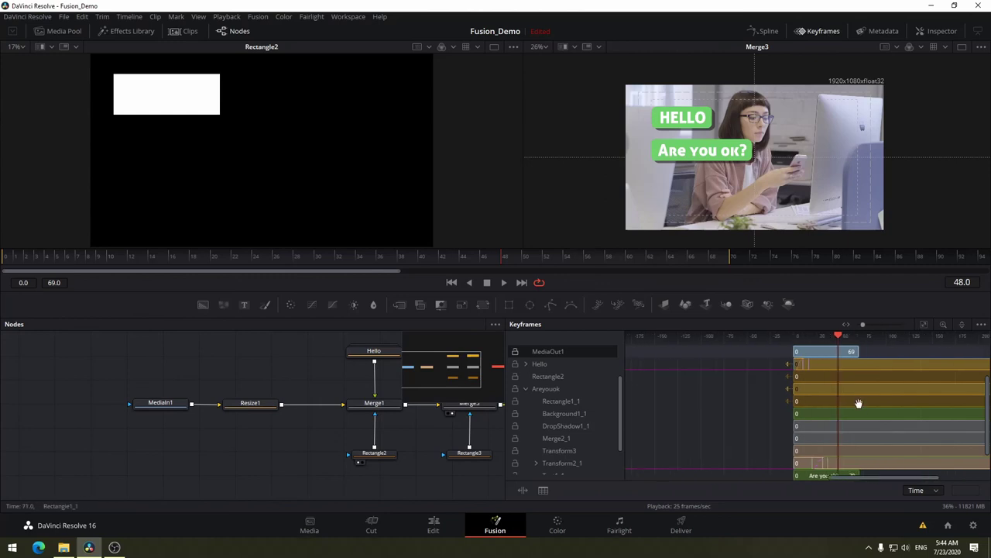
{"action": "left_click_drag", "start_coordinate": [858, 403], "coordinate": [713, 416]}
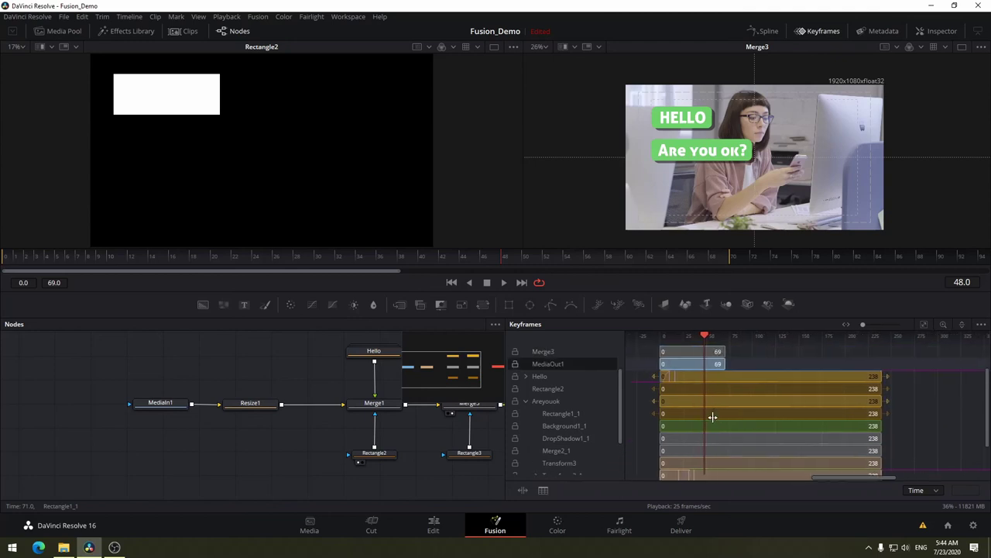
- Collapse Areyouok's child tracks and select the Hello title's time bar
{"action": "left_click", "coordinate": [526, 401]}
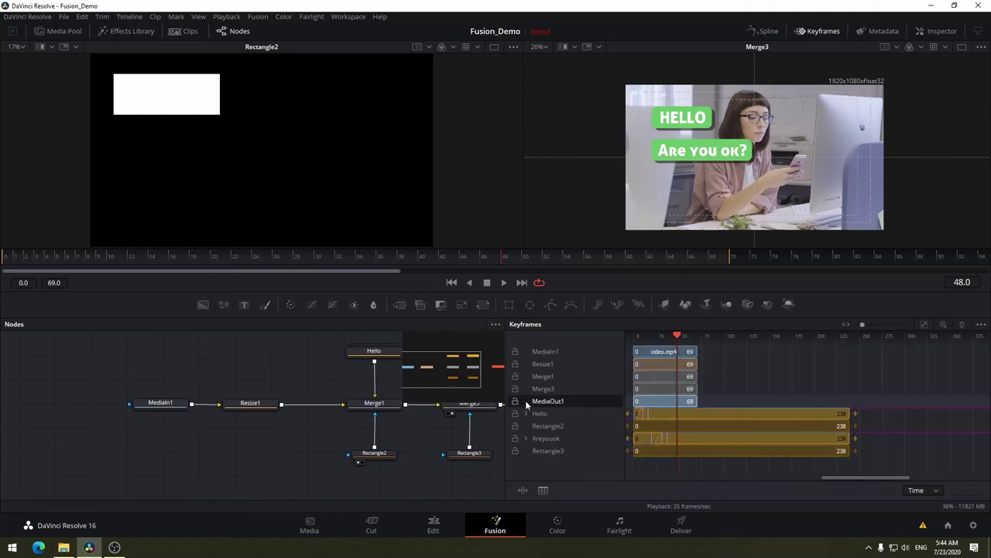
{"action": "left_click", "coordinate": [810, 416]}
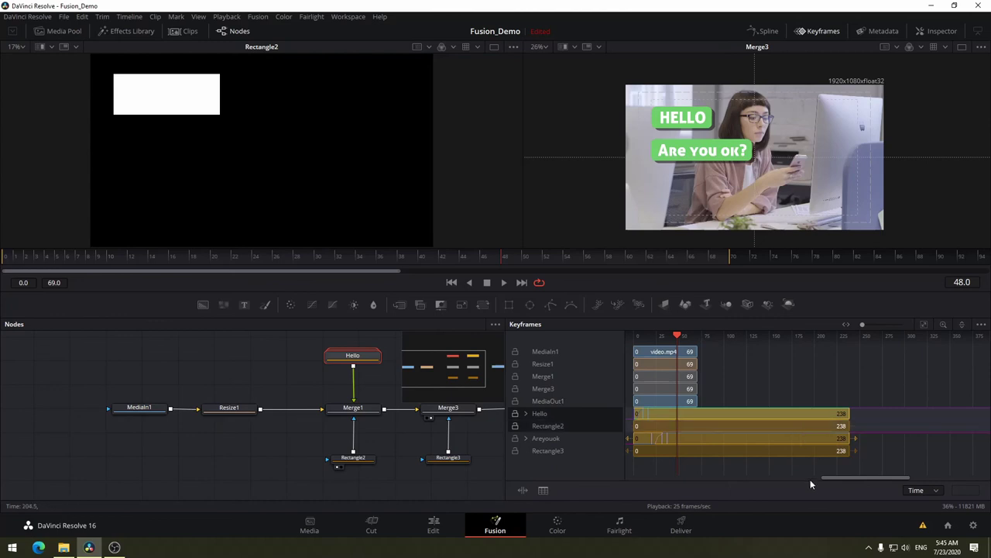
{"action": "left_click", "coordinate": [555, 450]}
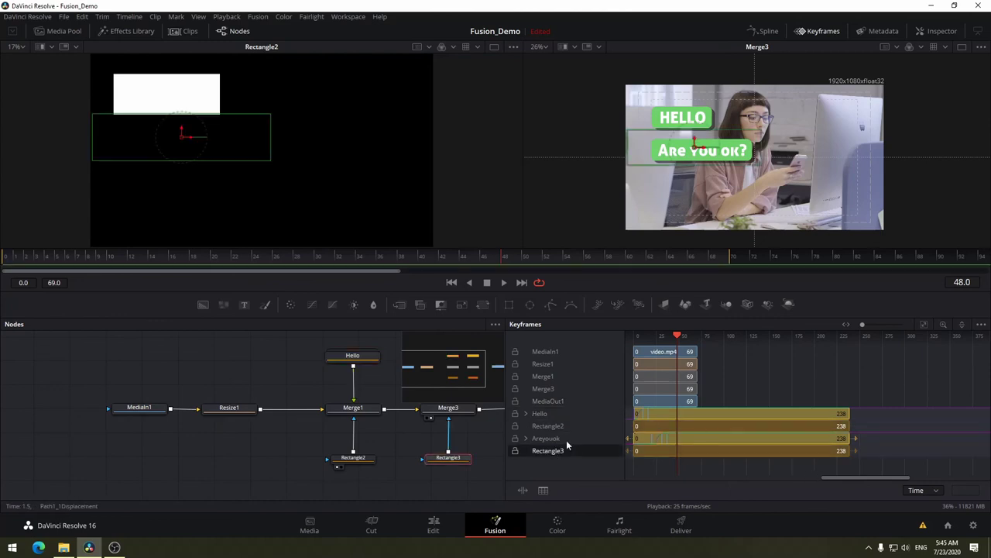
{"action": "left_click", "coordinate": [545, 414]}
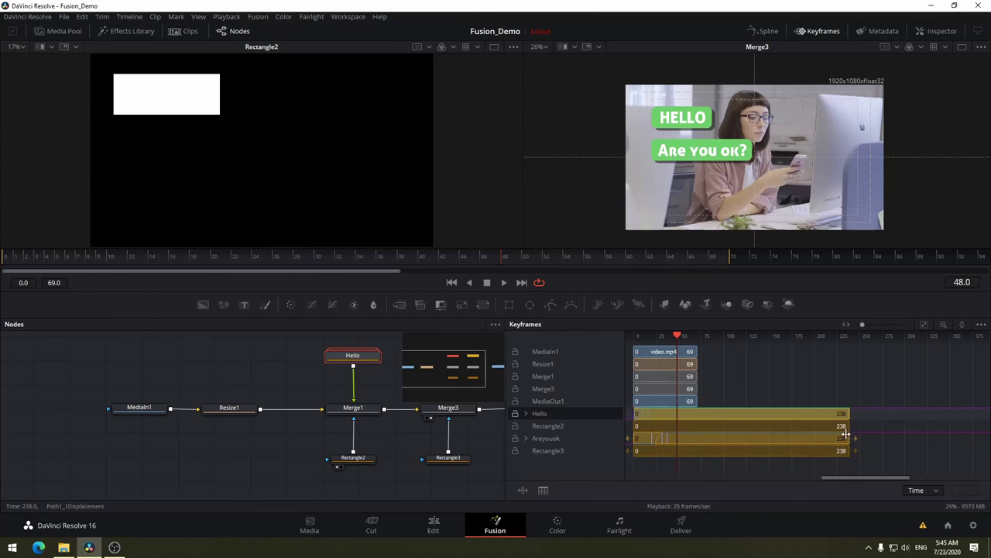
- Slide and trim the Hello bar to span frames 0 to 237, undoing missteps, then show the Spline editor
{"action": "left_click_drag", "start_coordinate": [732, 414], "coordinate": [774, 414]}
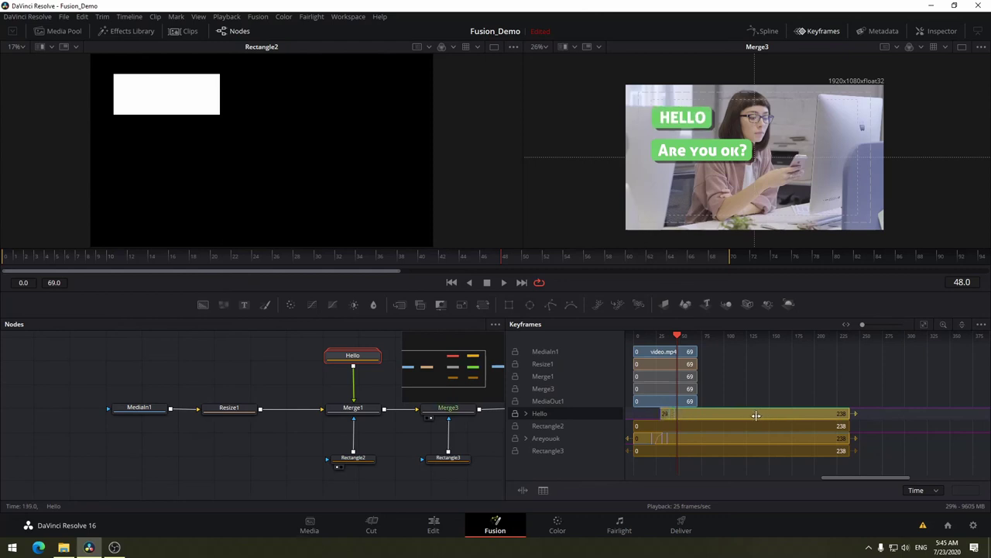
{"action": "left_click_drag", "start_coordinate": [774, 414], "coordinate": [734, 416]}
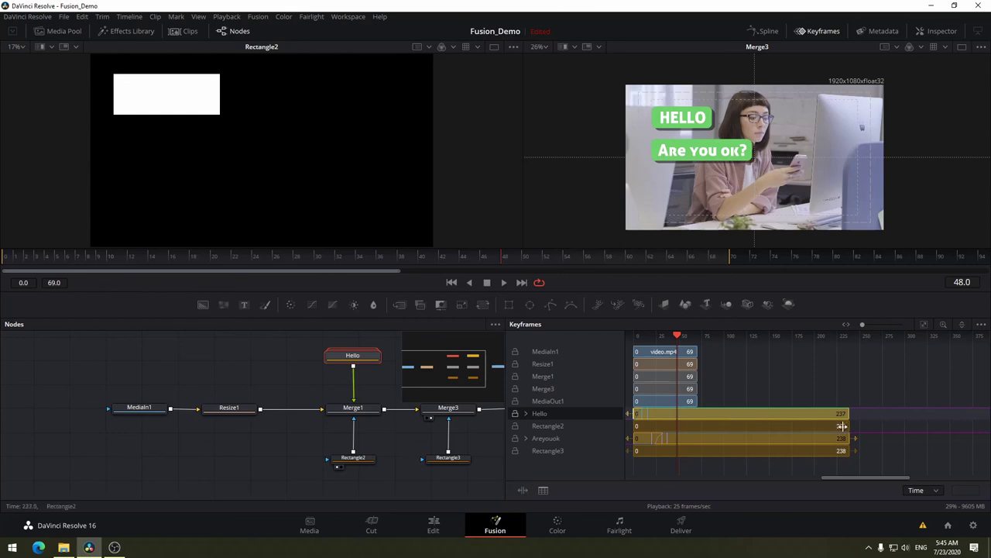
{"action": "left_click_drag", "start_coordinate": [845, 413], "coordinate": [698, 415]}
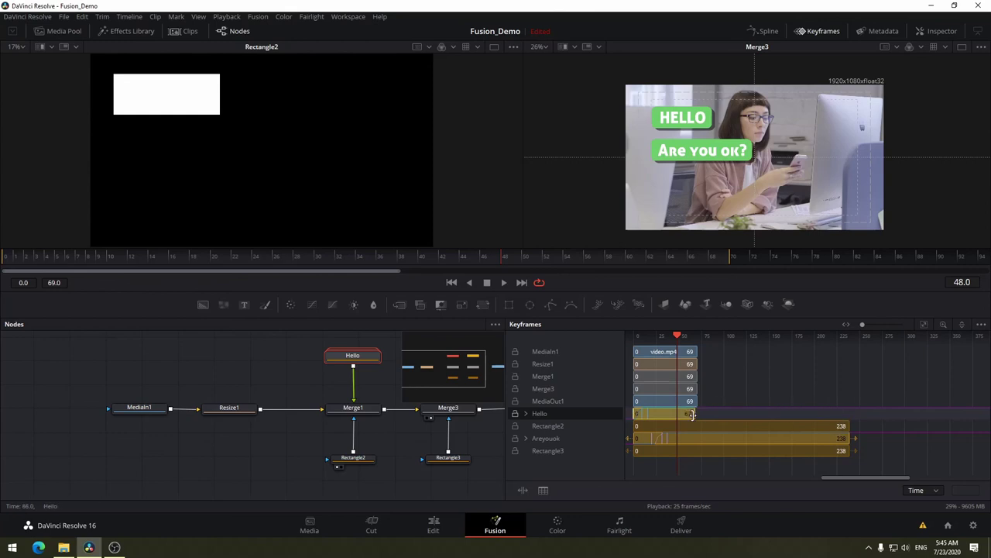
{"action": "key", "text": "ctrl+z"}
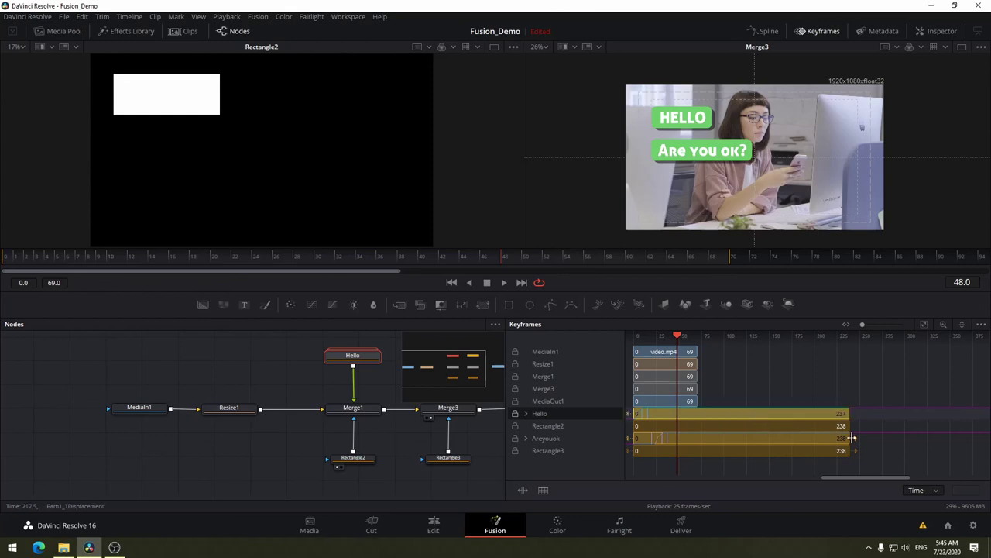
{"action": "mouse_move", "coordinate": [702, 414]}
{"action": "left_mouse_down"}
{"action": "mouse_move", "coordinate": [733, 410]}
{"action": "mouse_move", "coordinate": [689, 425]}
{"action": "left_mouse_up"}
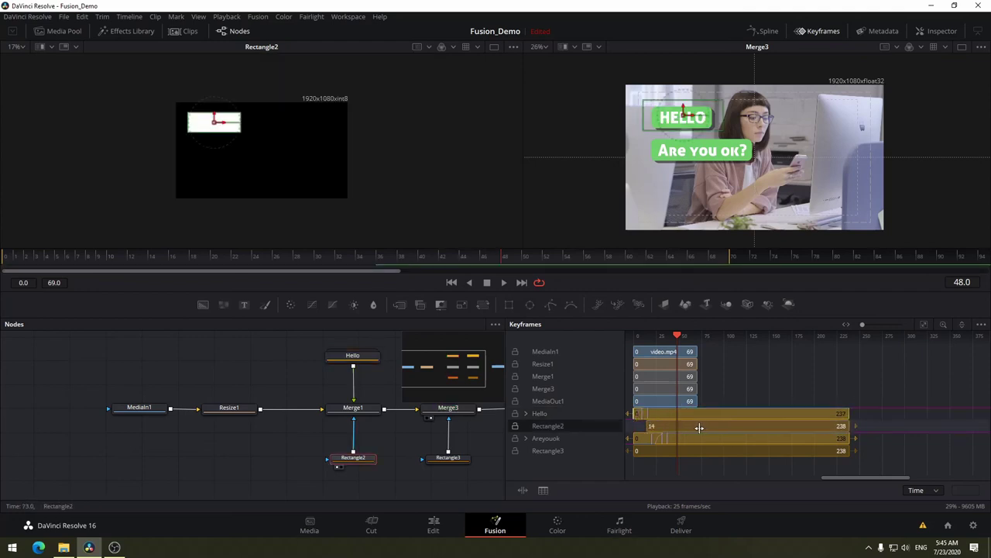
{"action": "key", "text": "ctrl+z"}
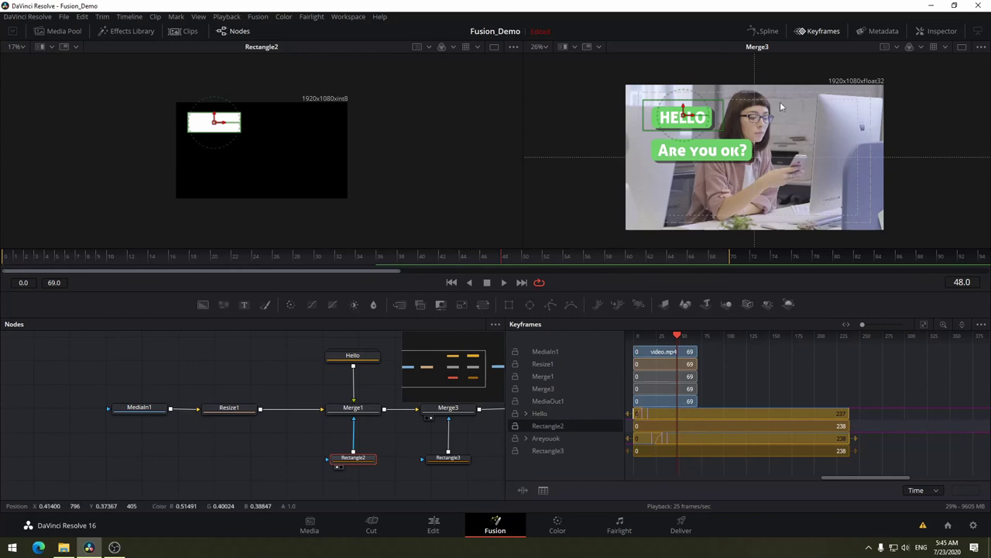
{"action": "left_click", "coordinate": [820, 32]}
{"action": "left_click", "coordinate": [763, 31]}
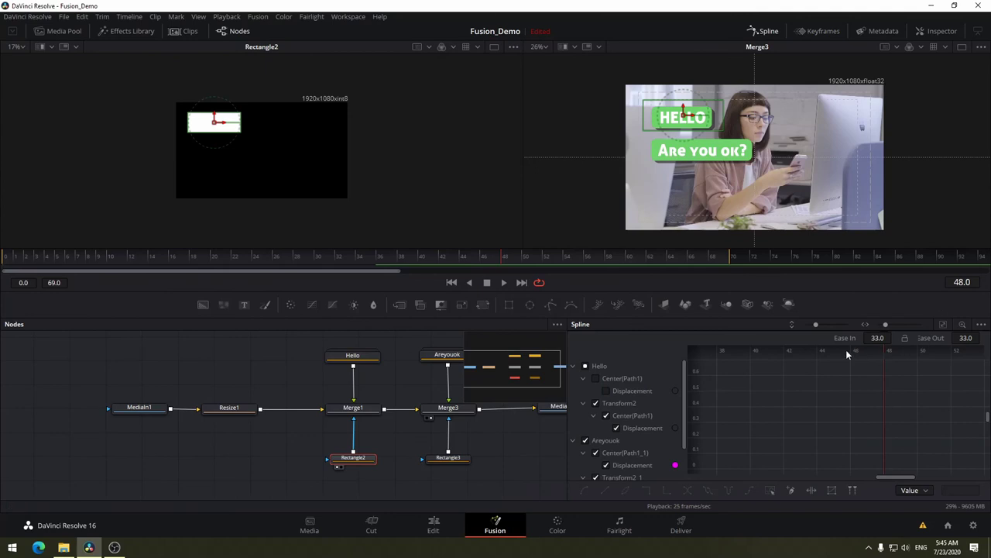
{"action": "left_click", "coordinate": [943, 324]}
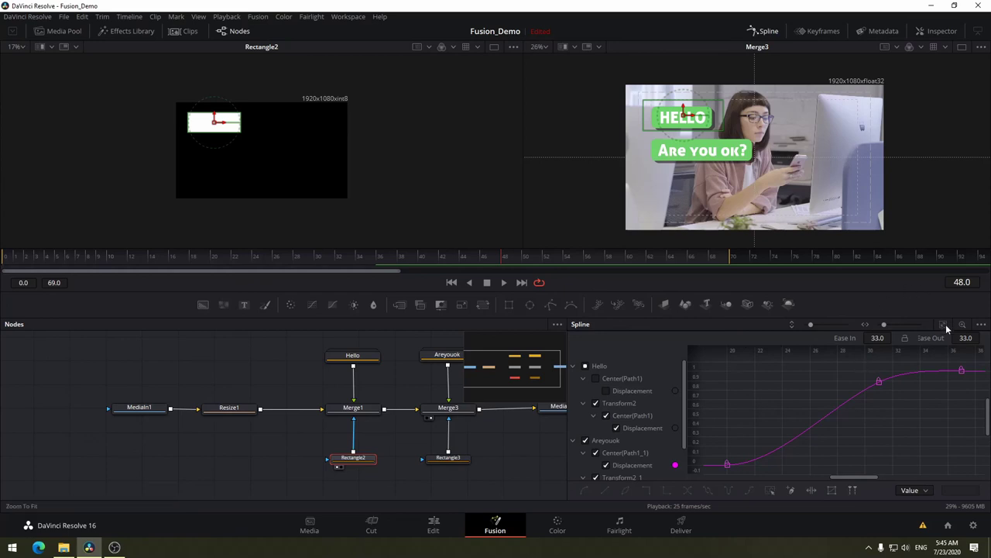
{"action": "left_click", "coordinate": [773, 31]}
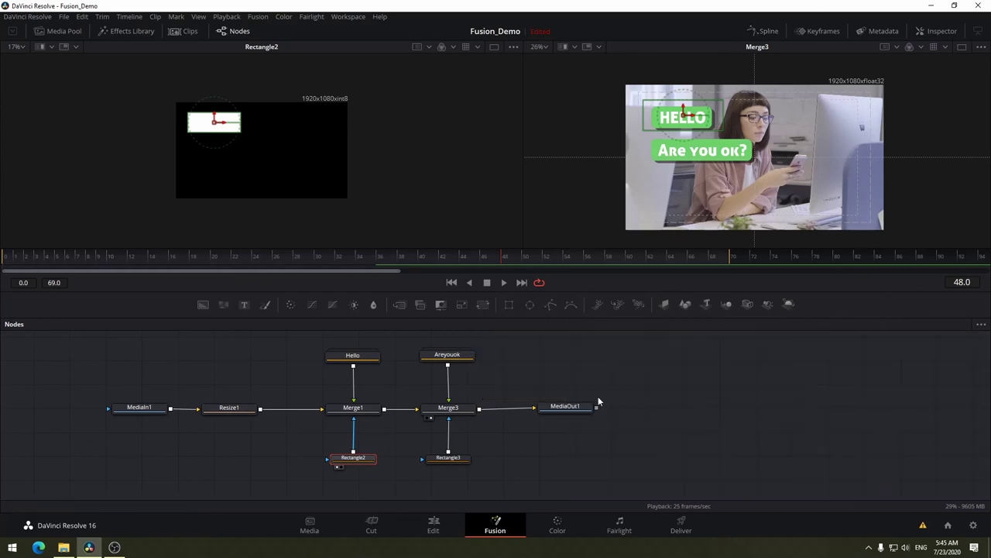
{"action": "mouse_move", "coordinate": [597, 369]}
{"action": "left_mouse_down"}
{"action": "mouse_move", "coordinate": [663, 350]}
{"action": "mouse_move", "coordinate": [643, 374]}
{"action": "left_mouse_up"}
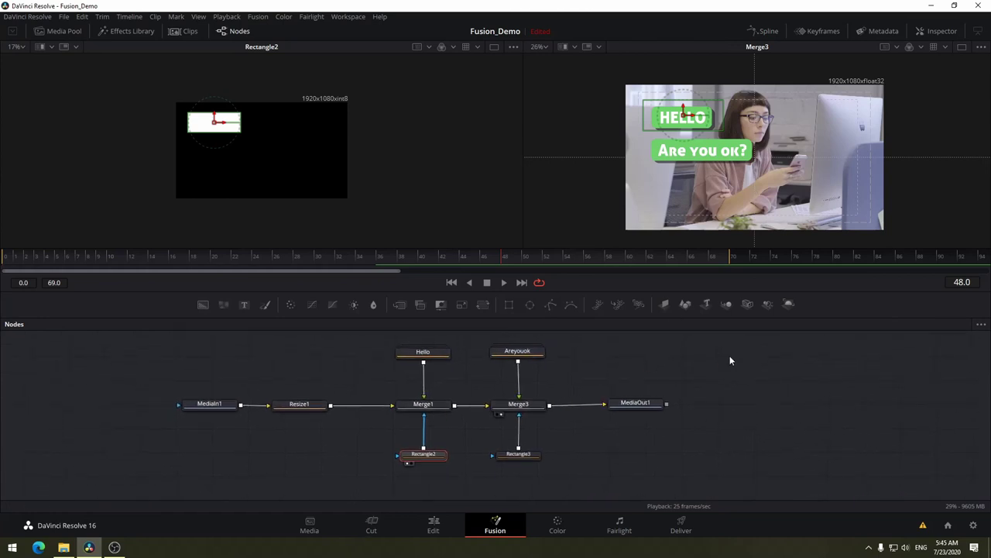
{"action": "left_click", "coordinate": [574, 258]}
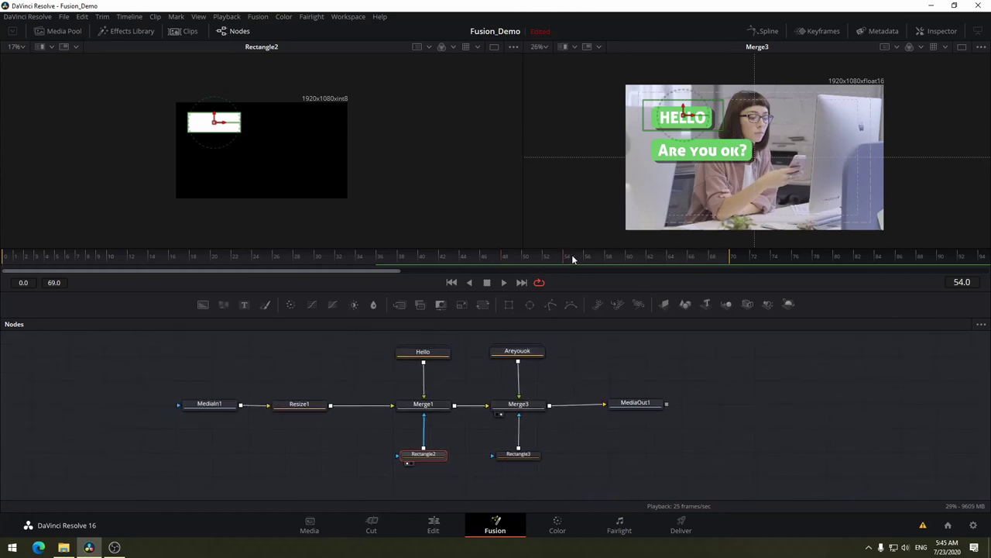
{"action": "left_click_drag", "start_coordinate": [574, 258], "coordinate": [7, 275]}
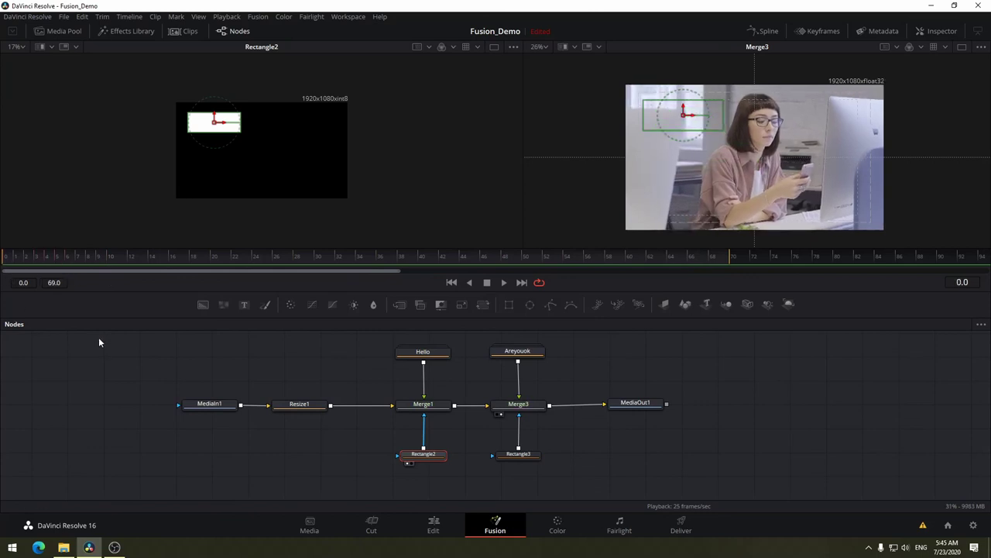
{"action": "key", "text": "space"}
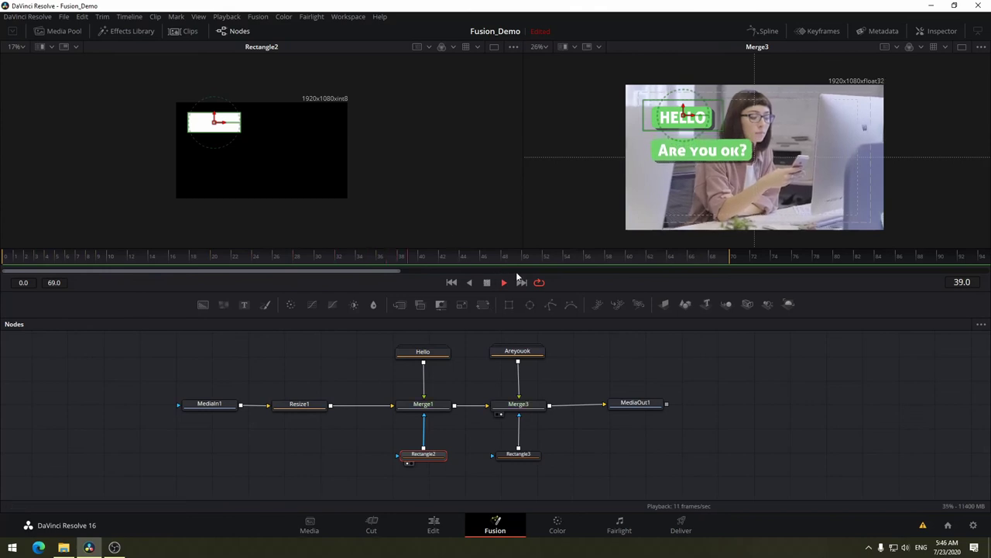
{"action": "key", "text": "space"}
{"action": "mouse_move", "coordinate": [510, 257]}
{"action": "left_mouse_down"}
{"action": "mouse_move", "coordinate": [63, 283]}
{"action": "mouse_move", "coordinate": [706, 264]}
{"action": "mouse_move", "coordinate": [470, 267]}
{"action": "mouse_move", "coordinate": [661, 280]}
{"action": "mouse_move", "coordinate": [727, 269]}
{"action": "mouse_move", "coordinate": [471, 279]}
{"action": "left_mouse_up"}
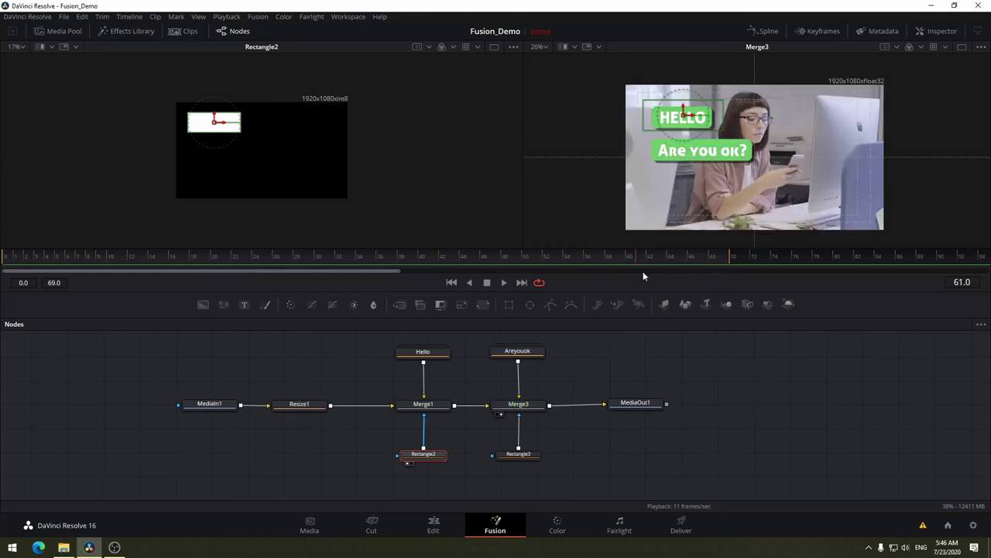
- Select Merge1 and test hiding HELLO with its Alpha Gain and Blend settings
{"action": "left_click", "coordinate": [436, 403]}
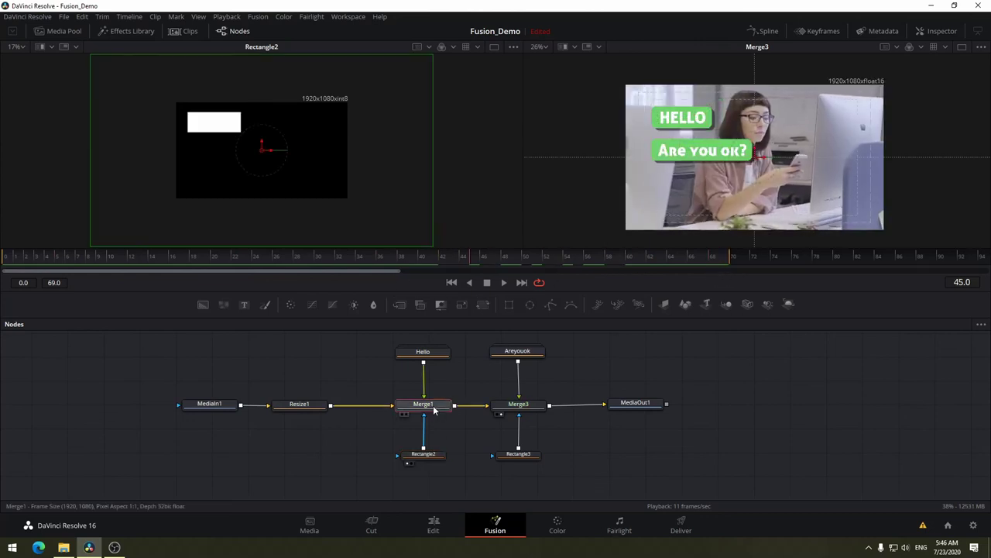
{"action": "left_click_drag", "start_coordinate": [456, 260], "coordinate": [425, 280]}
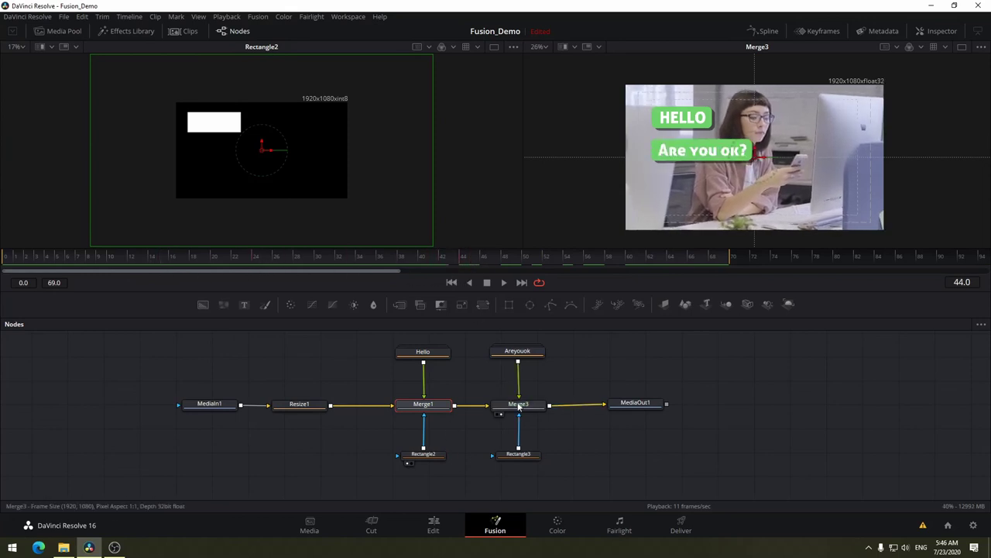
{"action": "left_click", "coordinate": [942, 32]}
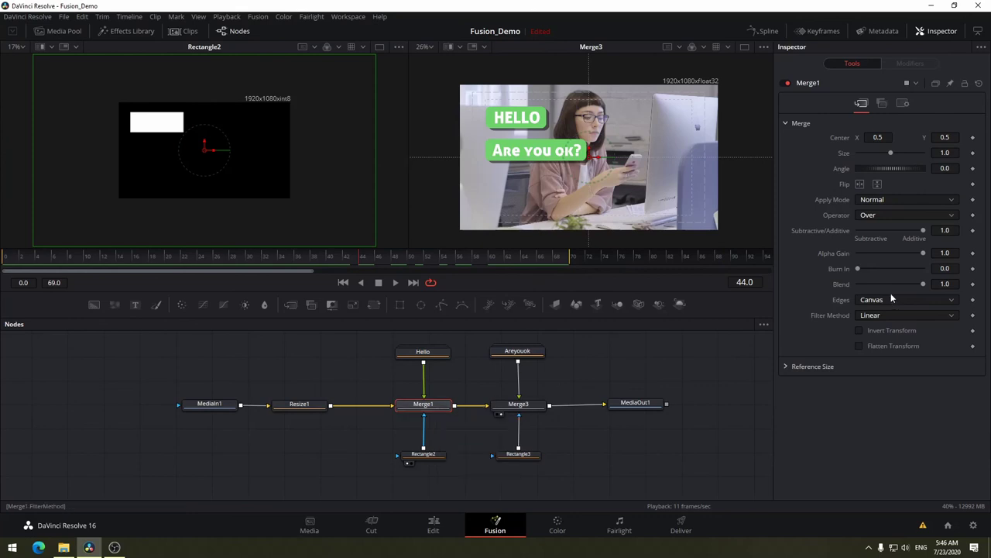
{"action": "left_click_drag", "start_coordinate": [922, 253], "coordinate": [846, 255]}
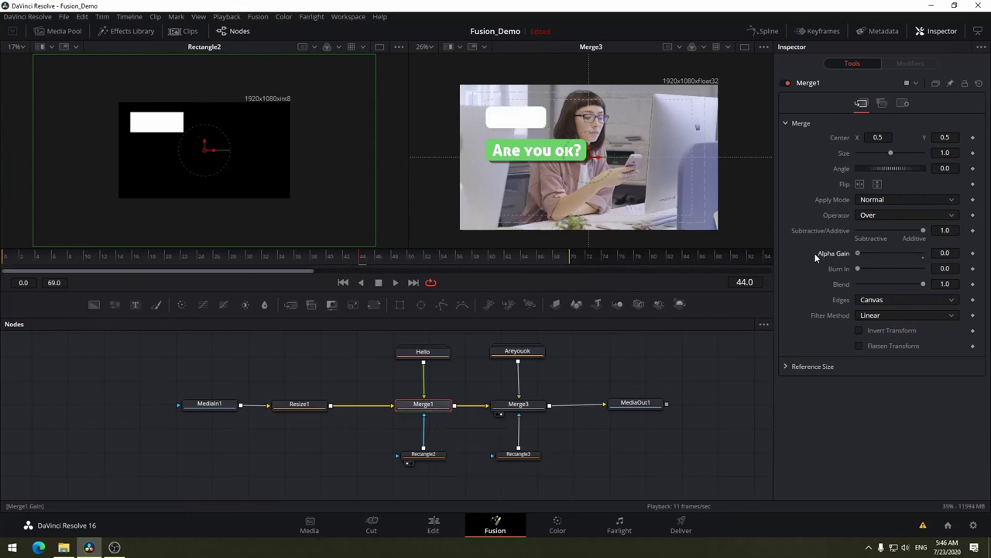
{"action": "double_click", "coordinate": [815, 254]}
{"action": "mouse_move", "coordinate": [925, 283]}
{"action": "left_mouse_down"}
{"action": "mouse_move", "coordinate": [826, 288]}
{"action": "mouse_move", "coordinate": [936, 289]}
{"action": "mouse_move", "coordinate": [926, 285]}
{"action": "left_mouse_up"}
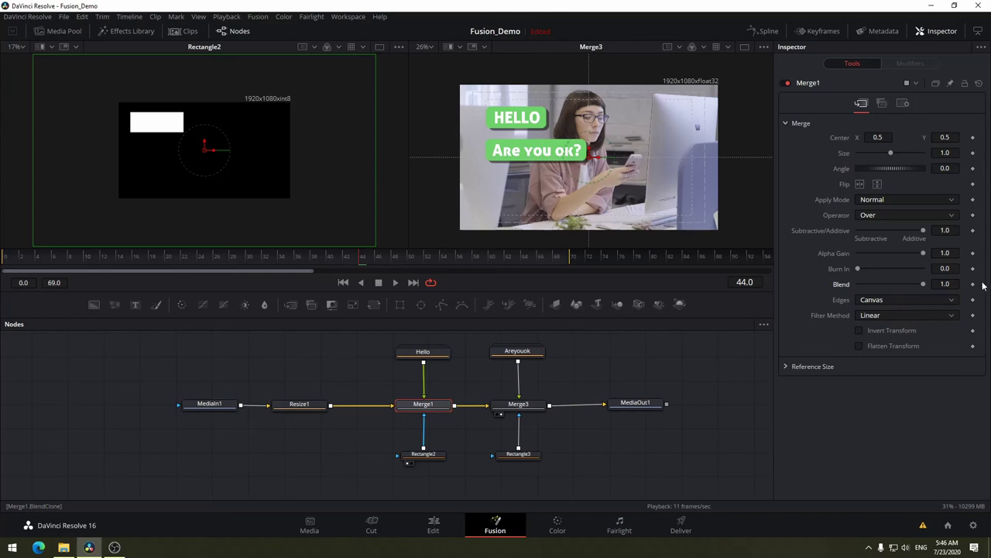
- Keyframe Merge1's Blend at 1.0 on frame 40 and 0.0 on frame 44
{"action": "mouse_move", "coordinate": [303, 266]}
{"action": "left_mouse_down"}
{"action": "mouse_move", "coordinate": [250, 269]}
{"action": "mouse_move", "coordinate": [331, 264]}
{"action": "left_mouse_up"}
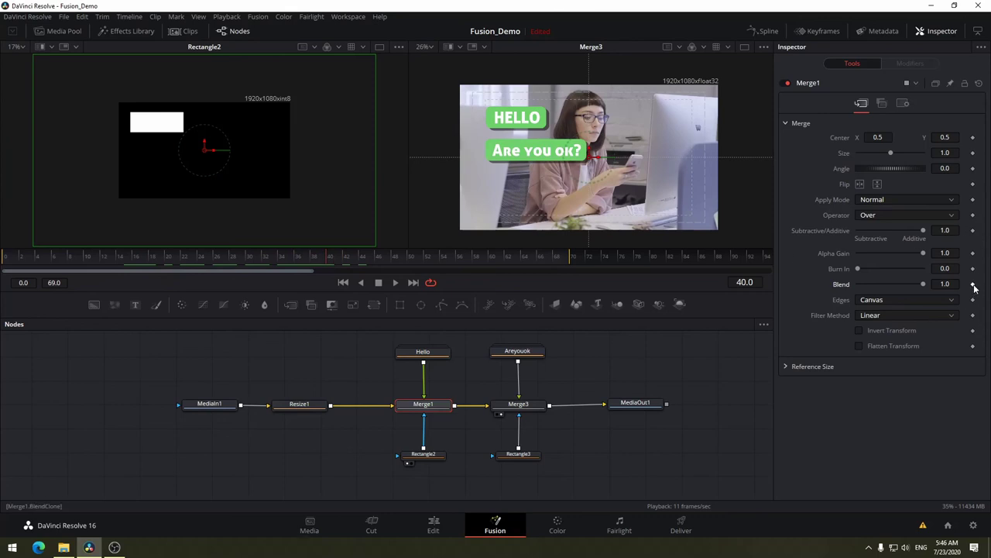
{"action": "left_click", "coordinate": [973, 284]}
{"action": "left_click", "coordinate": [365, 264]}
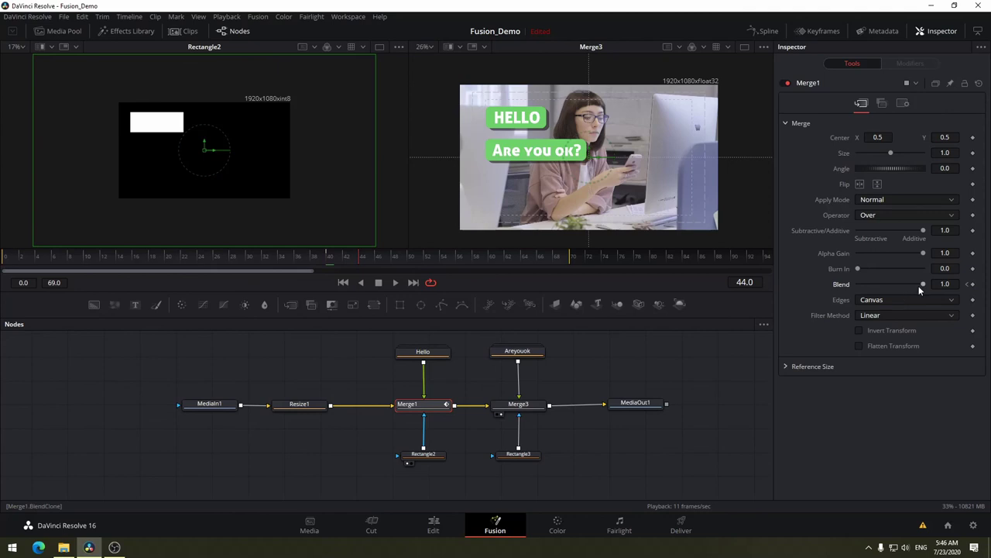
{"action": "left_click_drag", "start_coordinate": [921, 285], "coordinate": [845, 285]}
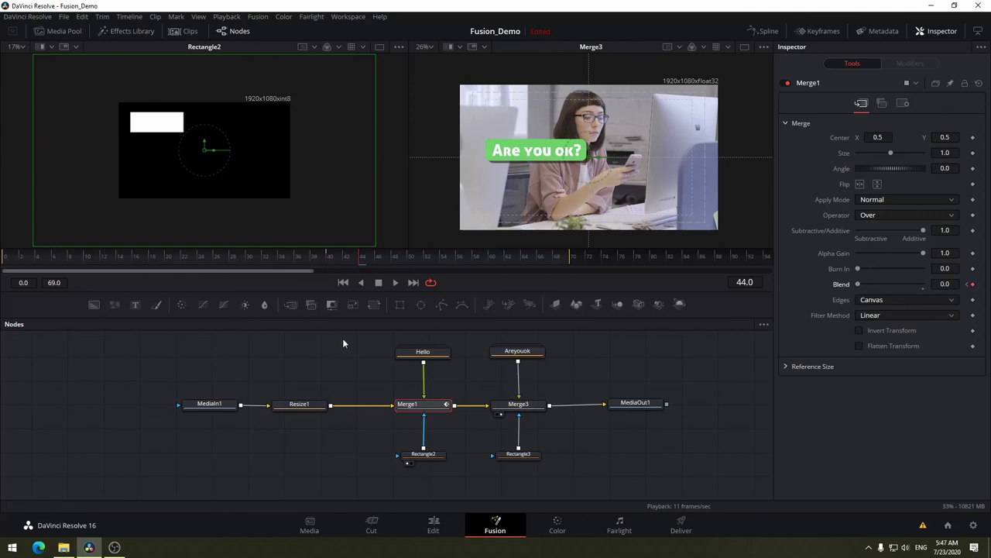
- Select Merge3 and keyframe its Blend at 1.0 on frame 42 and 0.0 on frame 46
{"action": "left_click", "coordinate": [521, 405]}
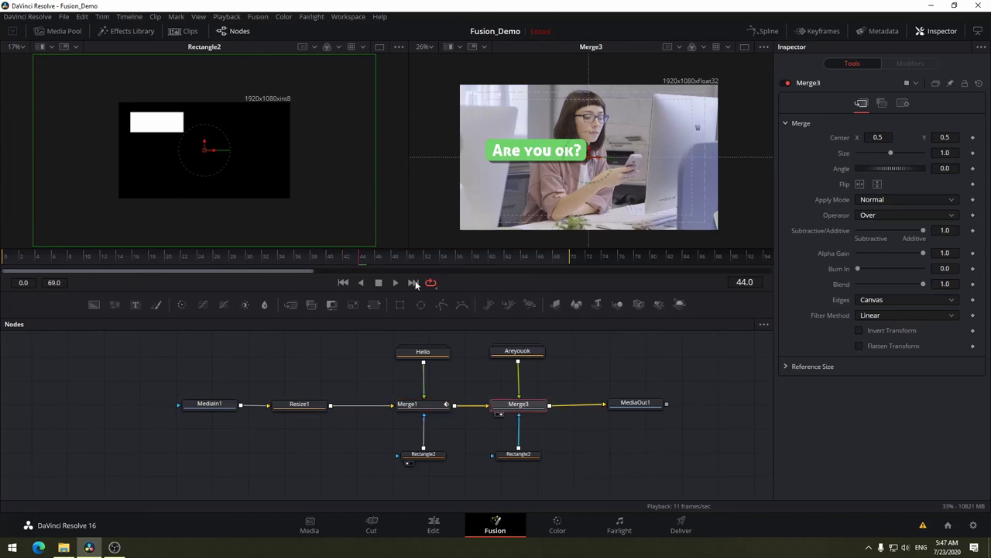
{"action": "left_click_drag", "start_coordinate": [342, 260], "coordinate": [345, 259]}
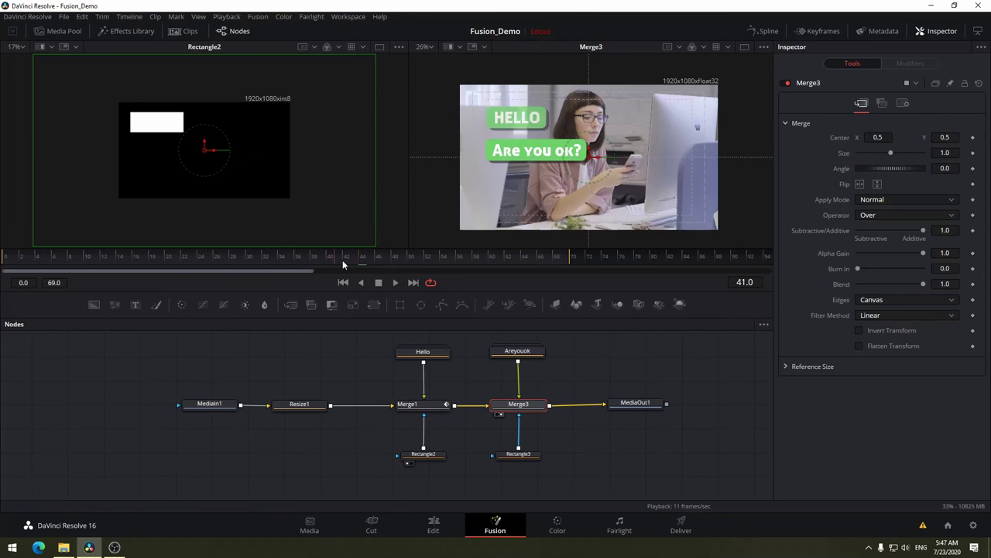
{"action": "left_click", "coordinate": [973, 283]}
{"action": "left_click_drag", "start_coordinate": [357, 260], "coordinate": [374, 258]}
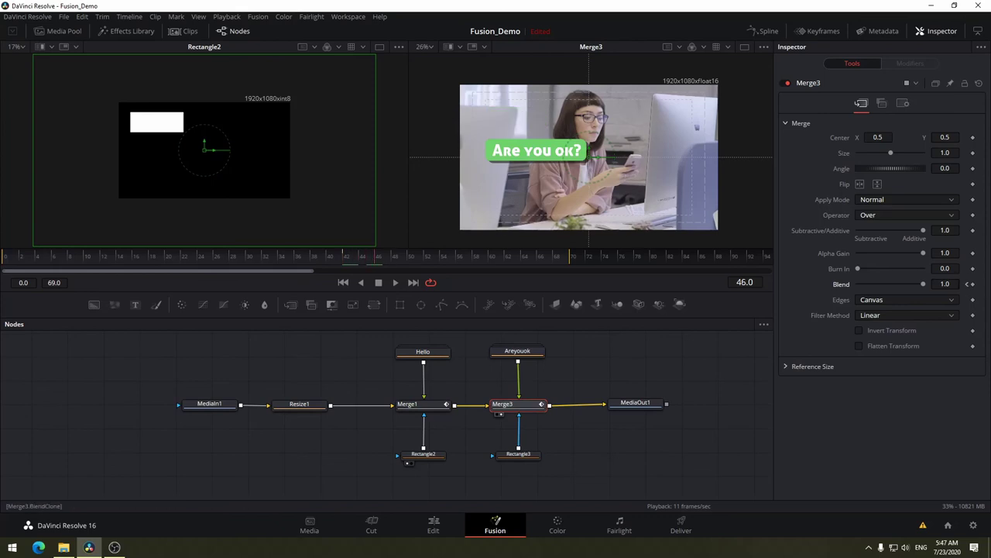
{"action": "left_click_drag", "start_coordinate": [923, 283], "coordinate": [858, 283]}
- Play back from frame 42 and scrub to review both titles fading out
{"action": "left_click", "coordinate": [345, 256]}
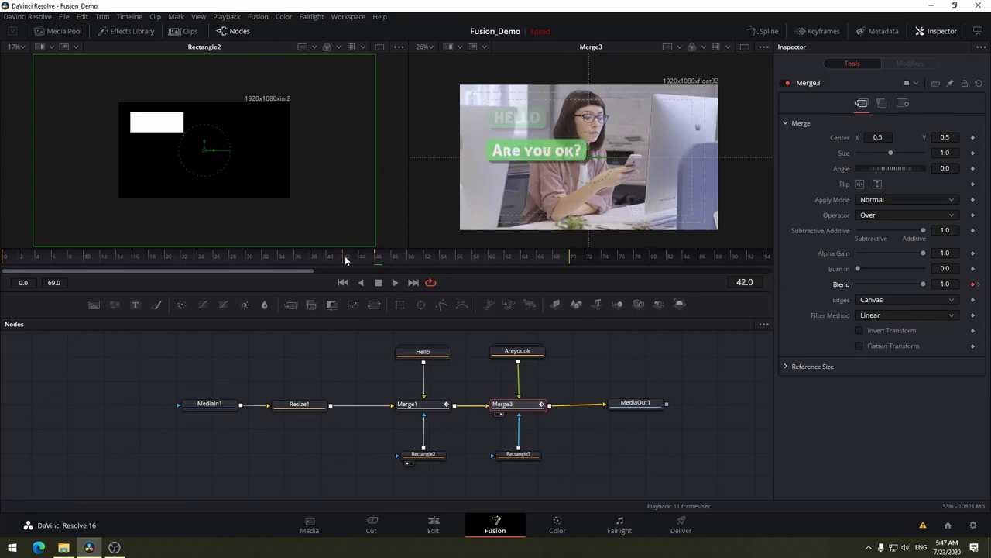
{"action": "key", "text": "space"}
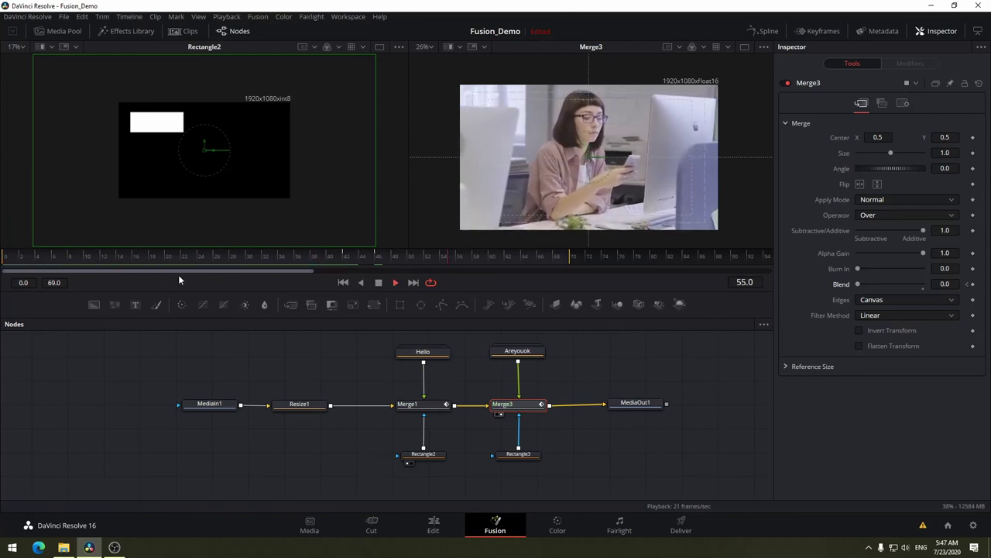
{"action": "key", "text": "space"}
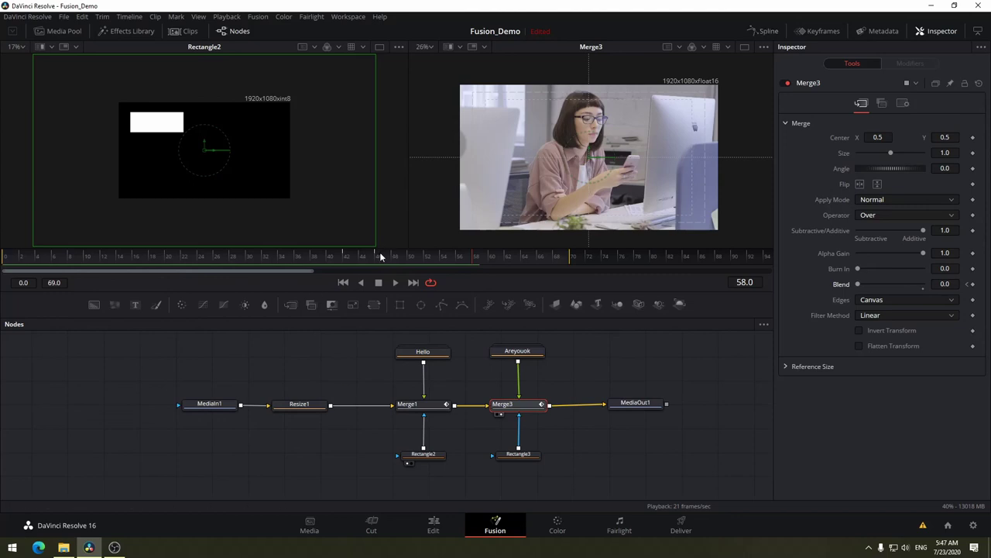
{"action": "mouse_move", "coordinate": [379, 256]}
{"action": "left_mouse_down"}
{"action": "mouse_move", "coordinate": [344, 263]}
{"action": "mouse_move", "coordinate": [422, 258]}
{"action": "mouse_move", "coordinate": [197, 258]}
{"action": "mouse_move", "coordinate": [504, 255]}
{"action": "mouse_move", "coordinate": [293, 257]}
{"action": "mouse_move", "coordinate": [409, 252]}
{"action": "mouse_move", "coordinate": [366, 255]}
{"action": "mouse_move", "coordinate": [391, 255]}
{"action": "left_mouse_up"}
- Straighten the node tree by nudging MediaOut1, Resize1 and MediaIn1 into a neat line
{"action": "left_click", "coordinate": [763, 31]}
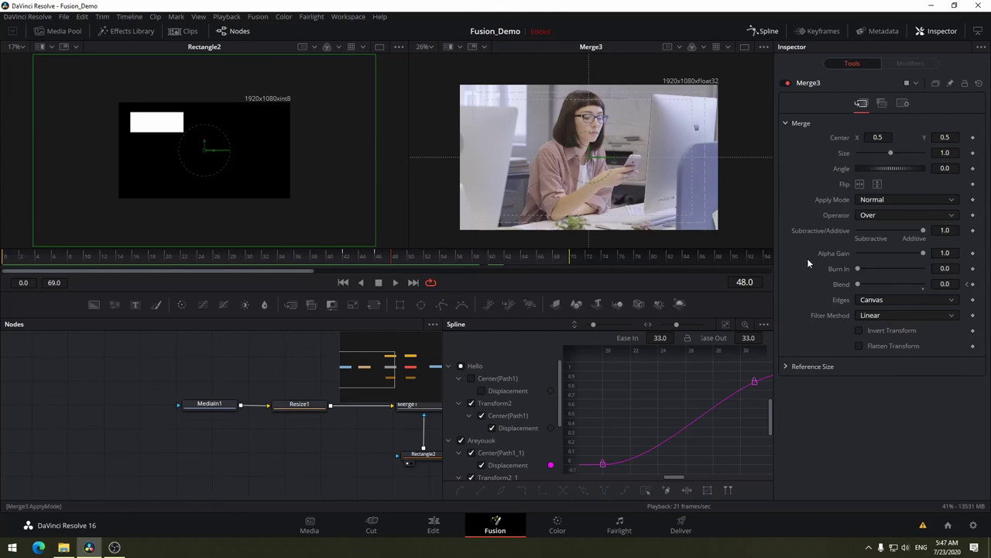
{"action": "left_click", "coordinate": [766, 31]}
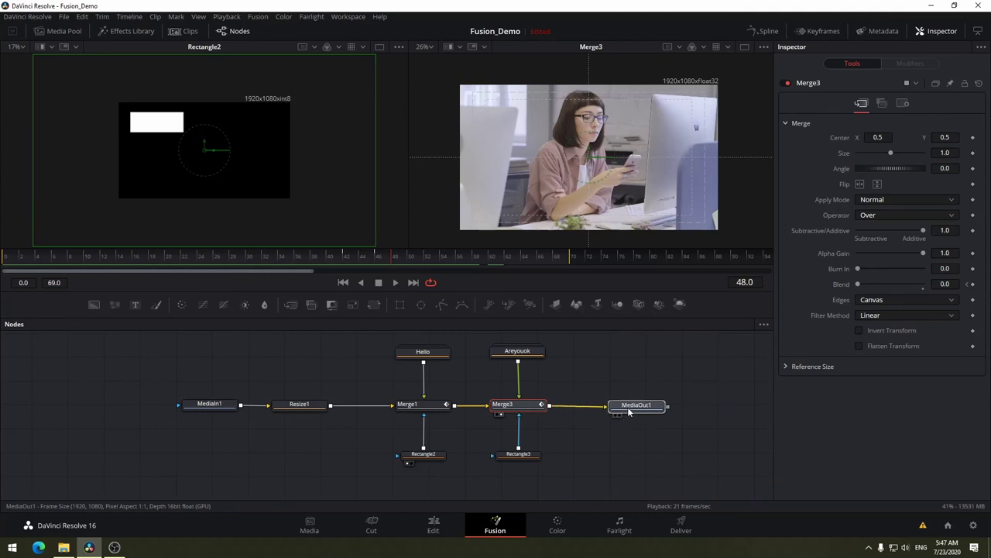
{"action": "left_click_drag", "start_coordinate": [629, 412], "coordinate": [611, 411]}
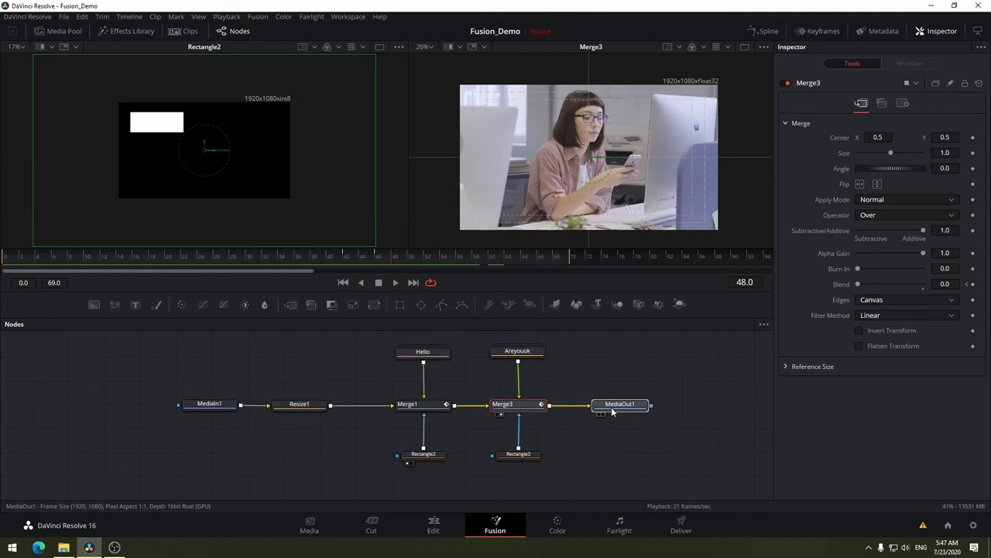
{"action": "left_click", "coordinate": [612, 412]}
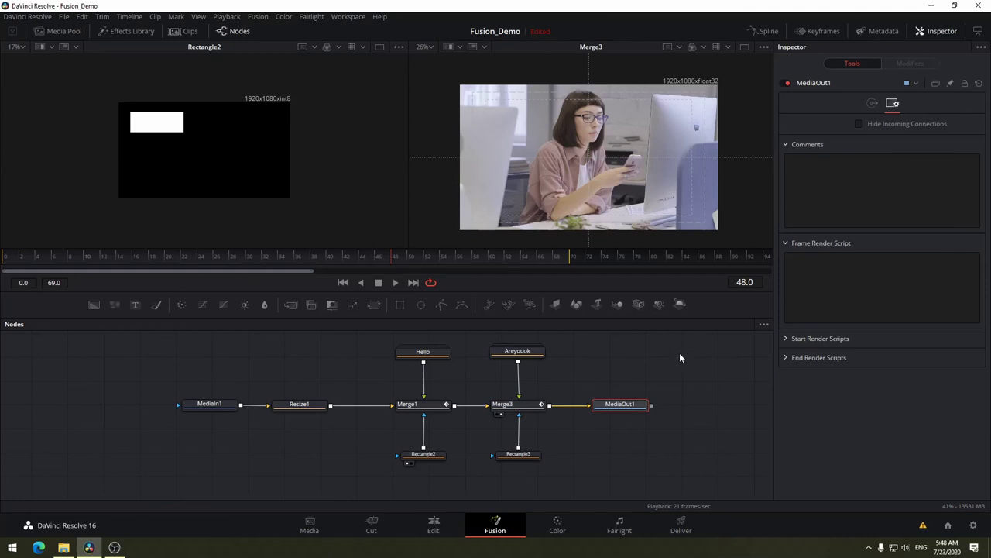
{"action": "scroll", "coordinate": [680, 358], "scroll_direction": "up", "scroll_amount": 1}
{"action": "left_click_drag", "start_coordinate": [687, 354], "coordinate": [175, 485]}
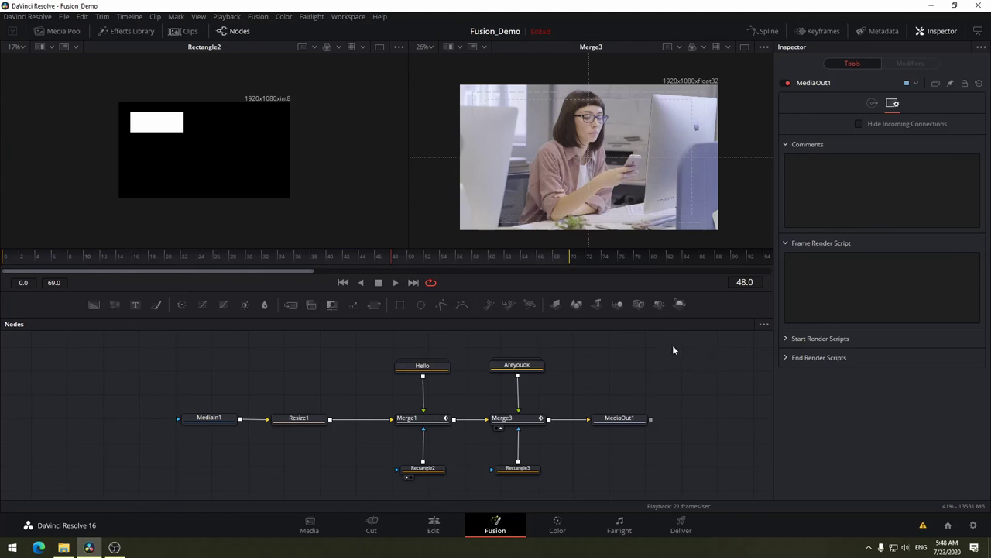
{"action": "left_click_drag", "start_coordinate": [275, 418], "coordinate": [301, 418]}
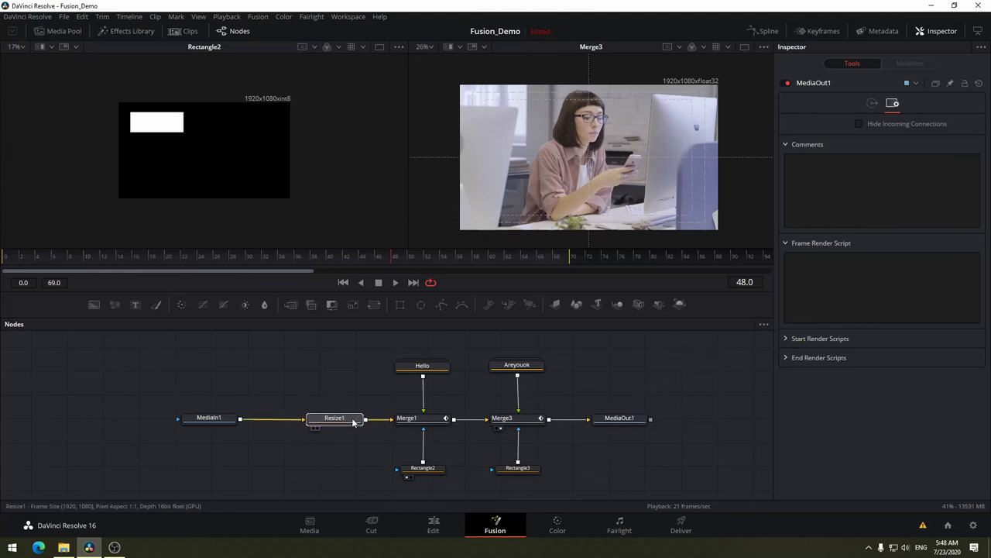
{"action": "left_click_drag", "start_coordinate": [220, 422], "coordinate": [236, 423]}
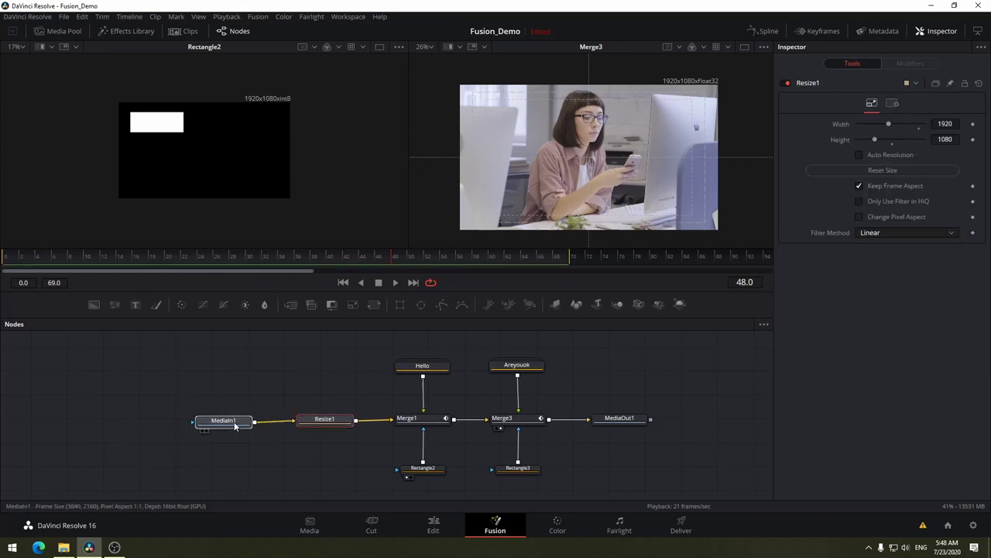